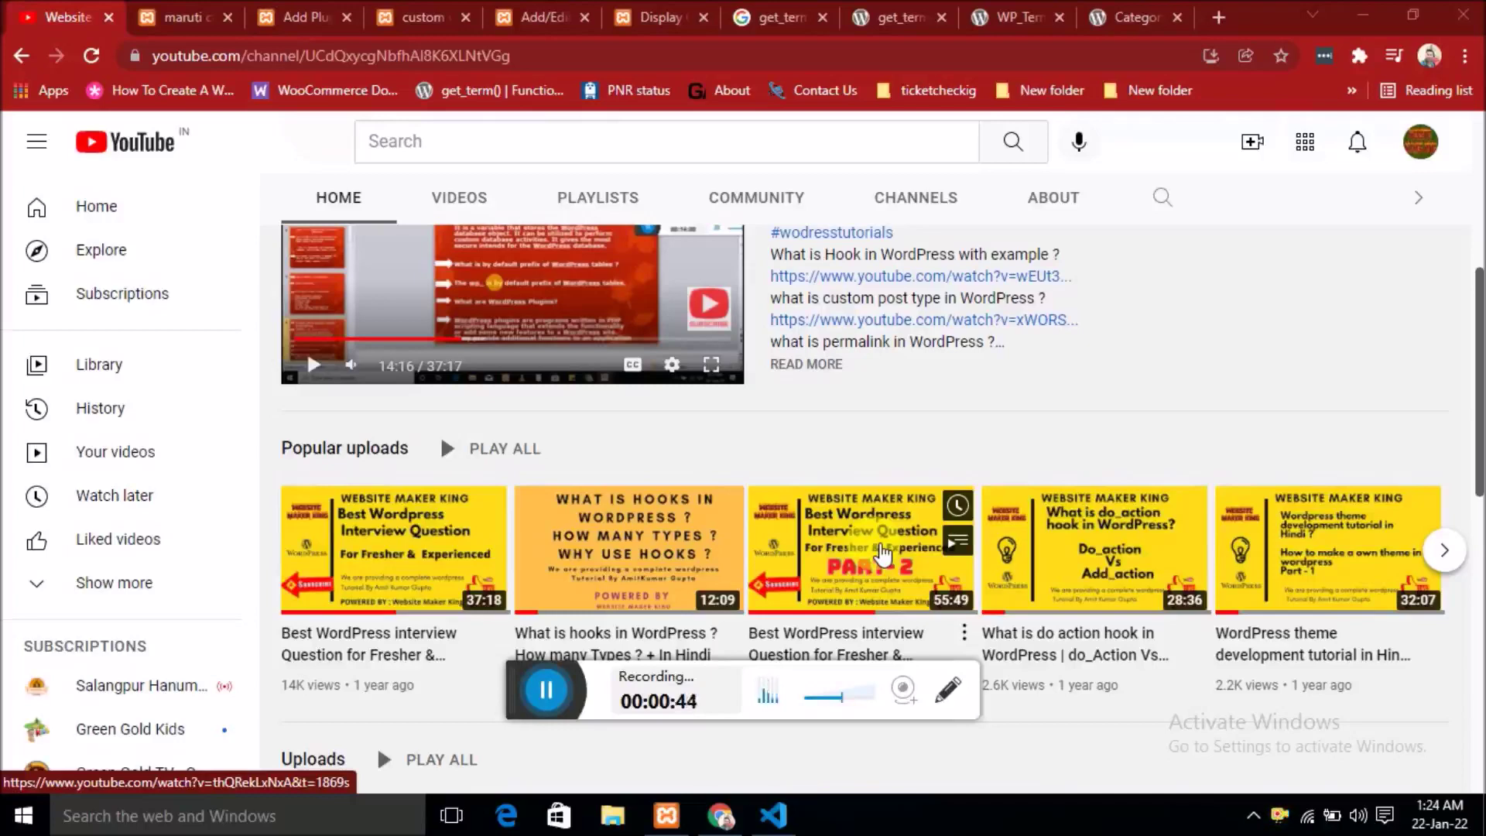
Browse the YouTube channel's uploads down to the video on displaying custom post type data in a specific page.
scroll(963, 535, "down", 4)
scroll(952, 514, "down", 1)
mouse_move(445, 426)
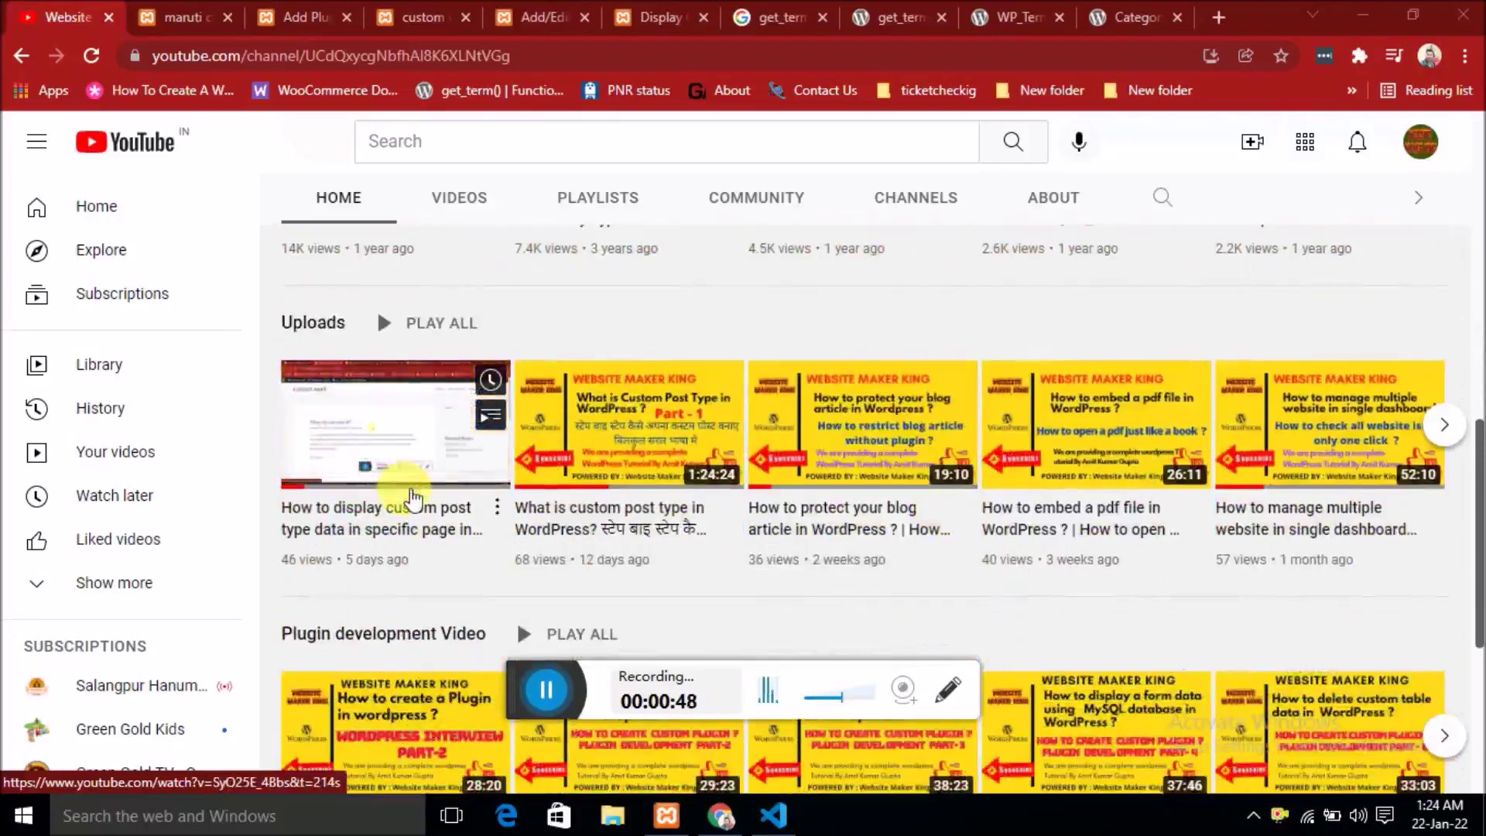
Review the site's Display Custom Post Type data on template page, from the post titles down to the car images.
left_click(322, 17)
left_click(443, 19)
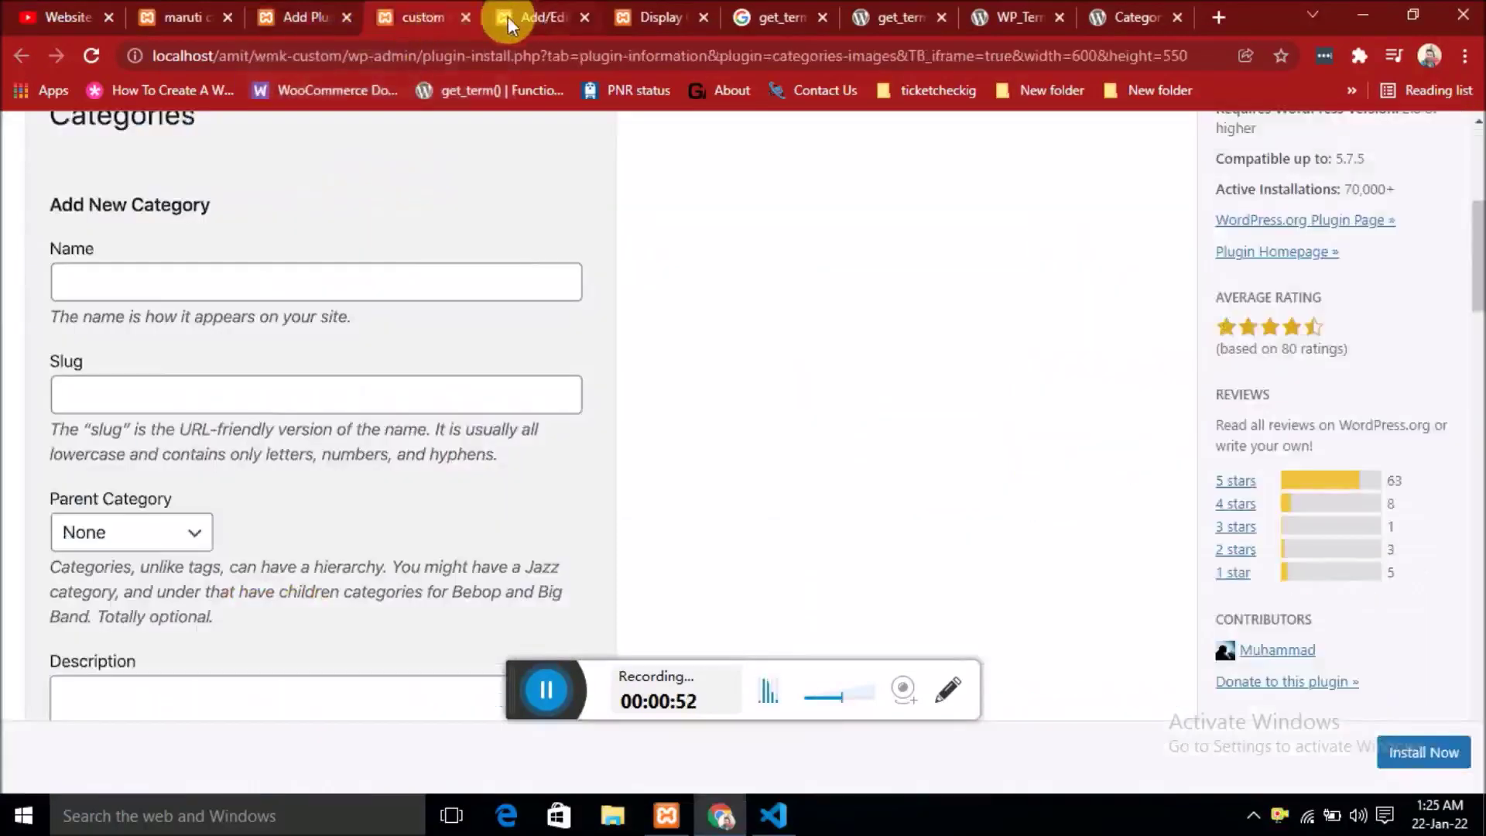
left_click(537, 16)
left_click(660, 16)
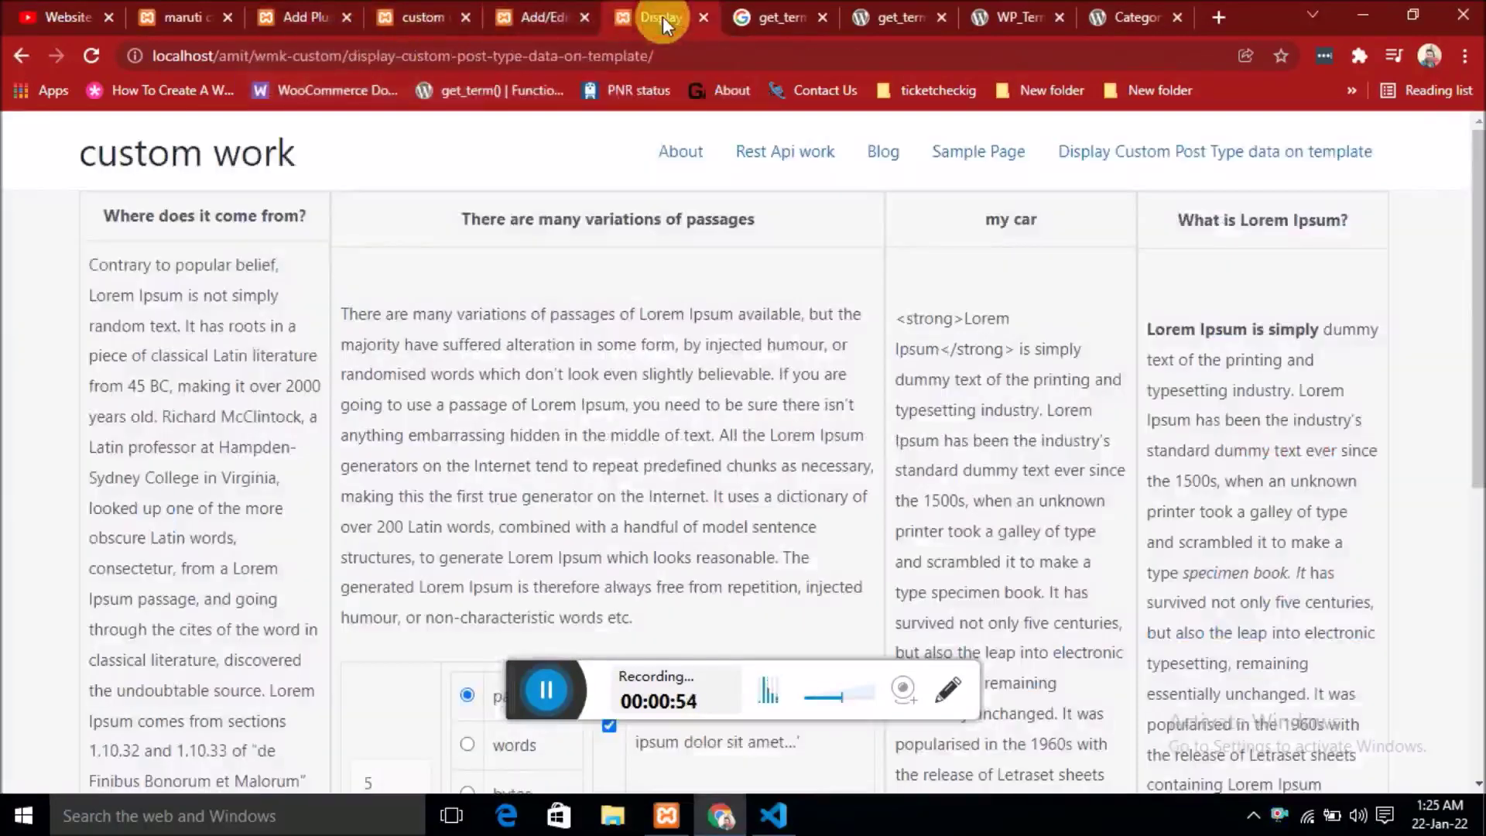
scroll(960, 434, "down", 7)
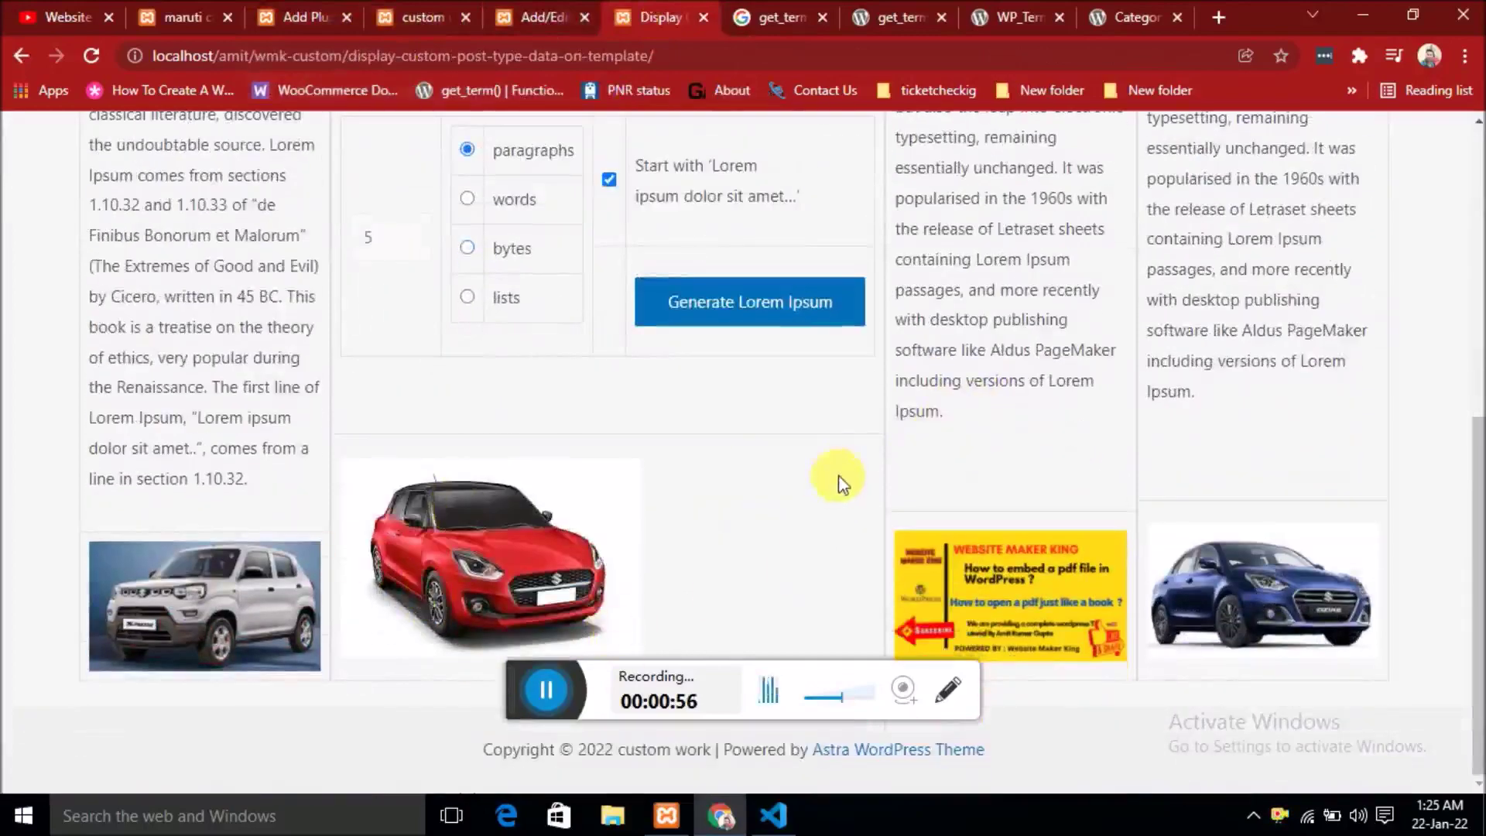
scroll(840, 478, "up", 7)
scroll(852, 463, "down", 7)
scroll(859, 433, "up", 7)
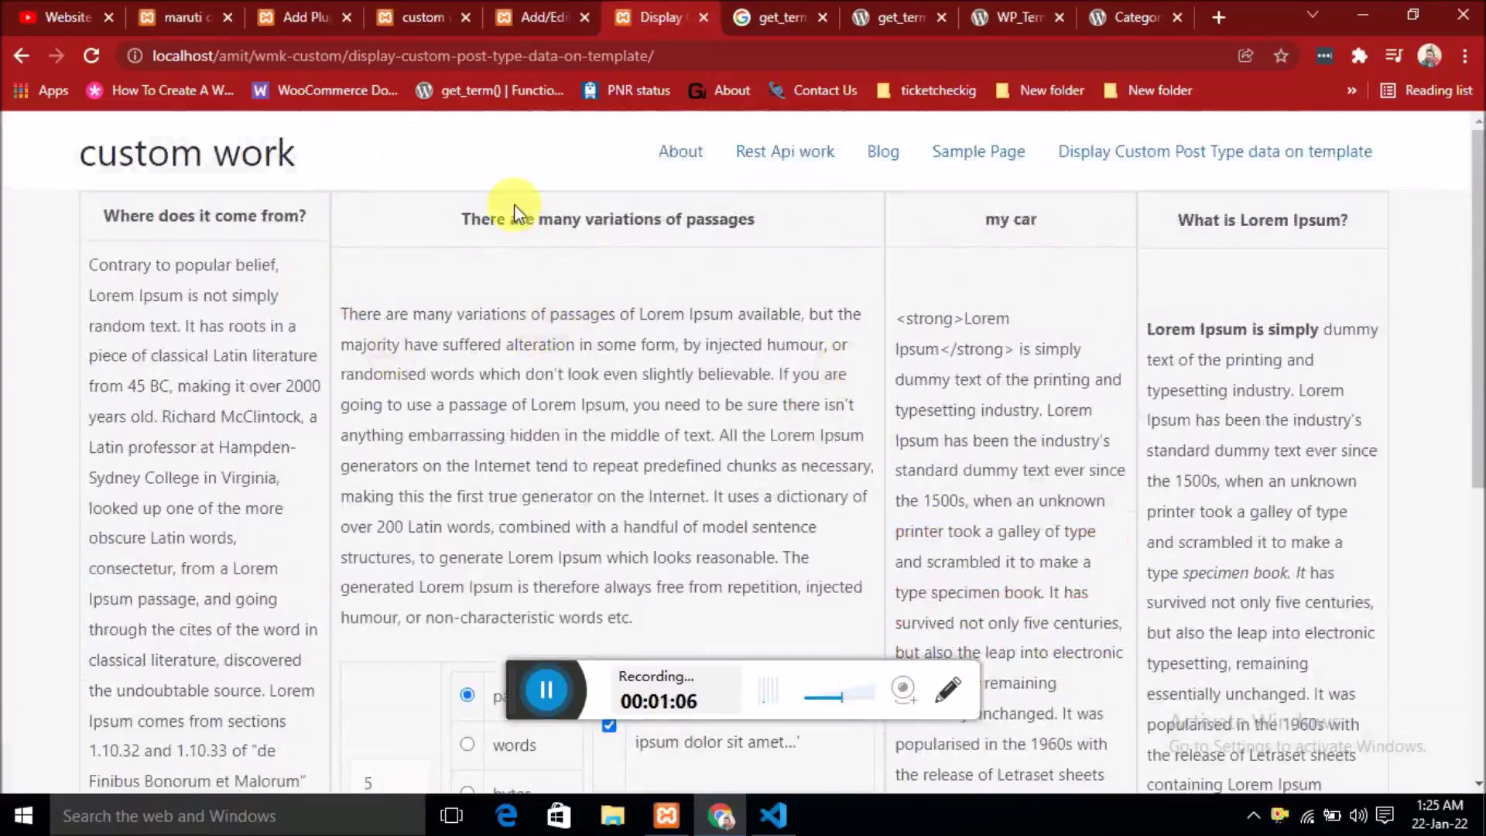
scroll(883, 322, "down", 5)
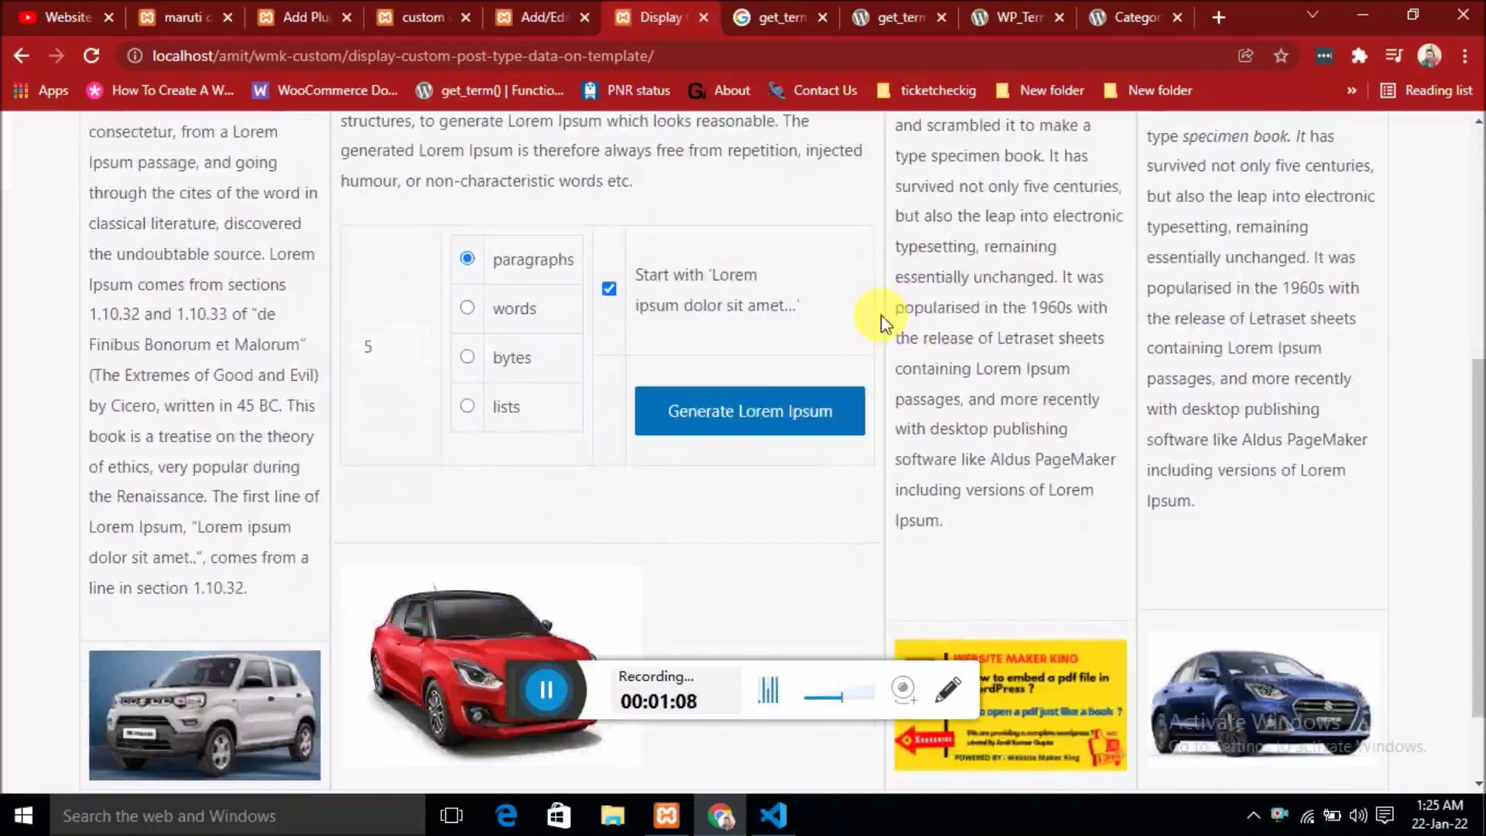
scroll(590, 374, "down", 1)
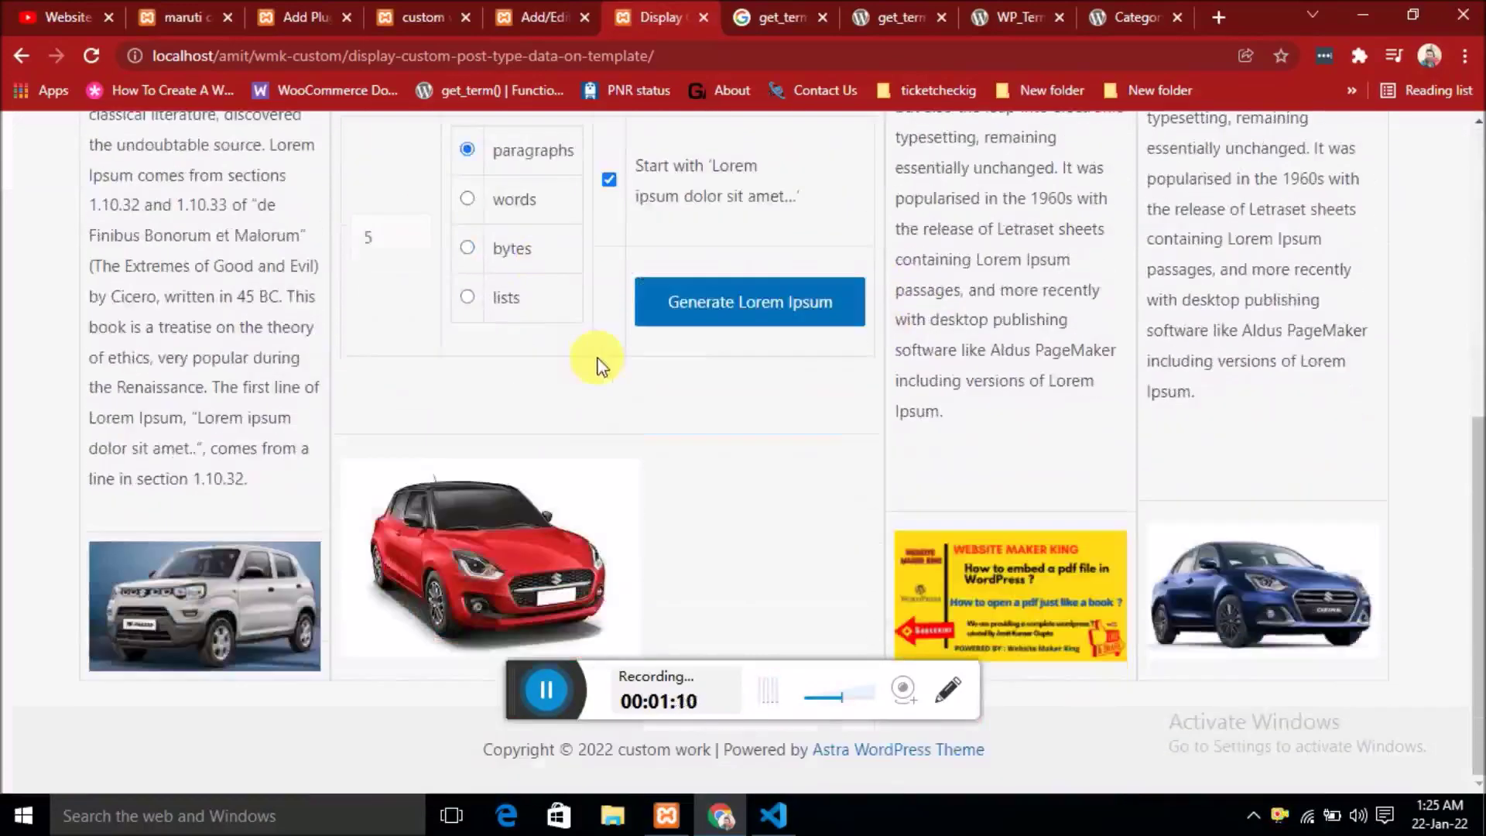
scroll(584, 375, "up", 6)
scroll(681, 380, "down", 6)
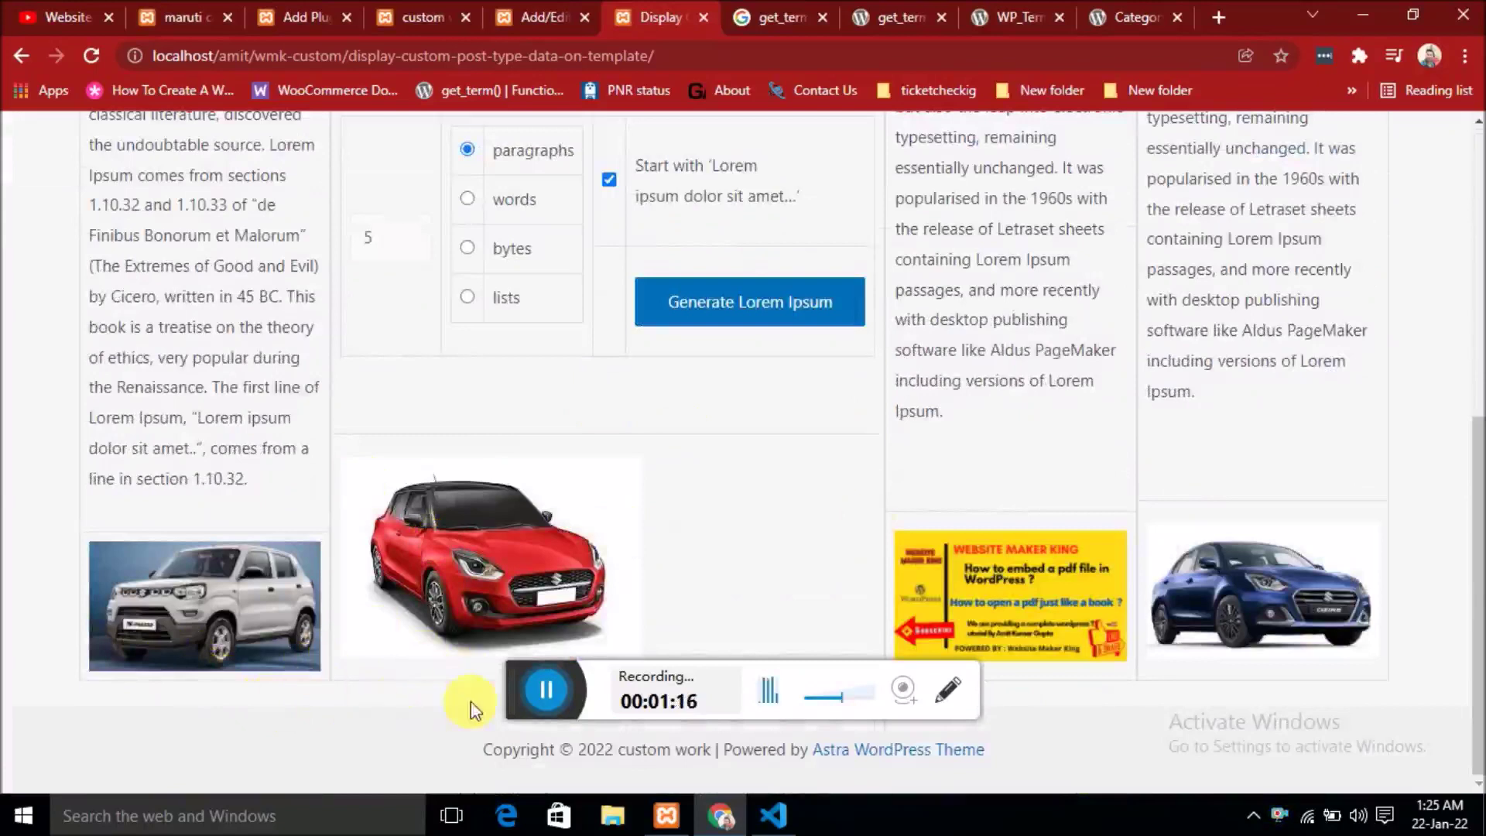
Open the Maruti category page of the My car post type and examine its category list and add form.
left_click(173, 15)
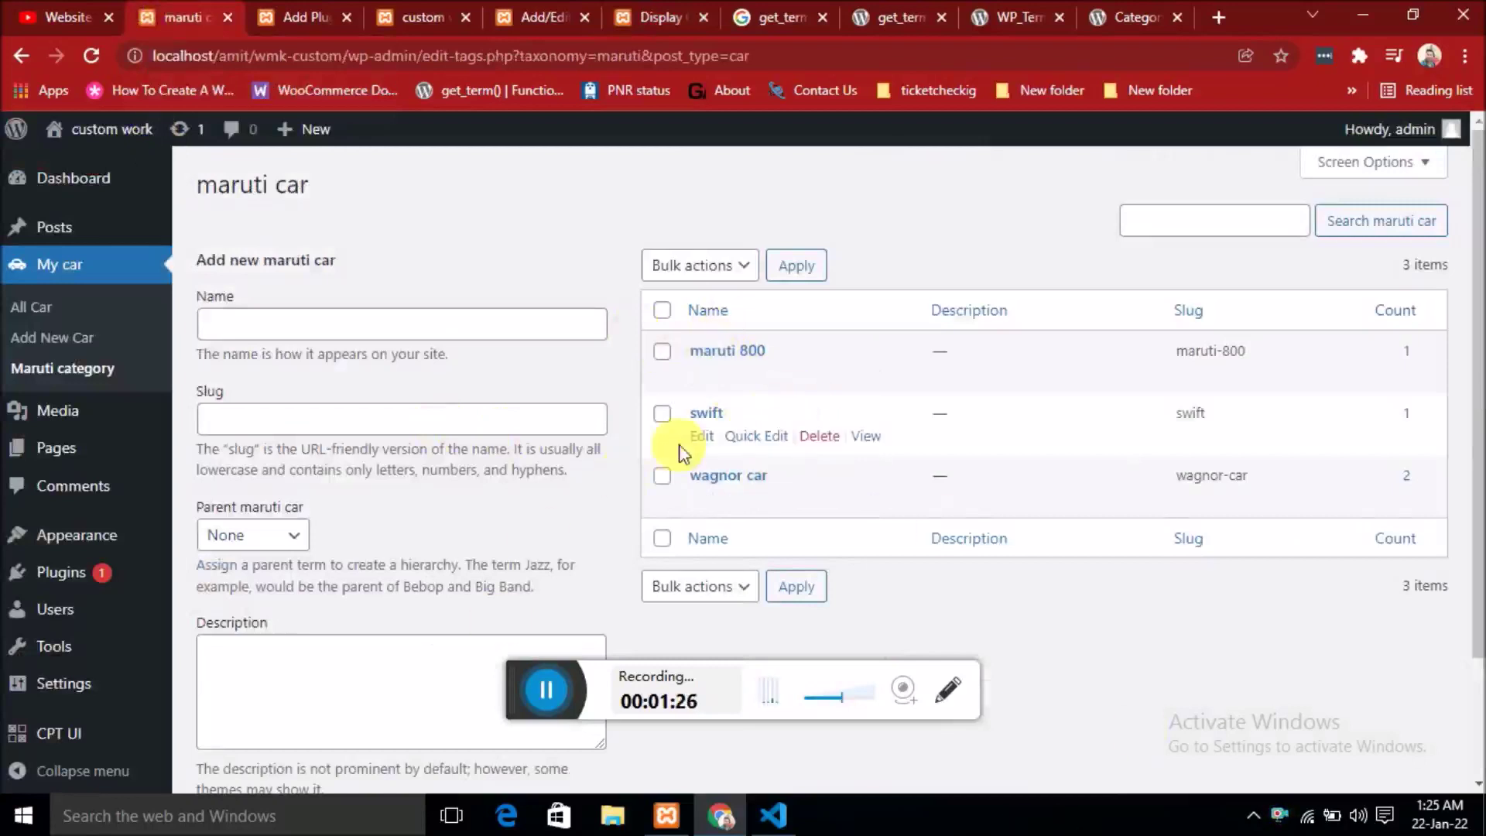
left_click(56, 370)
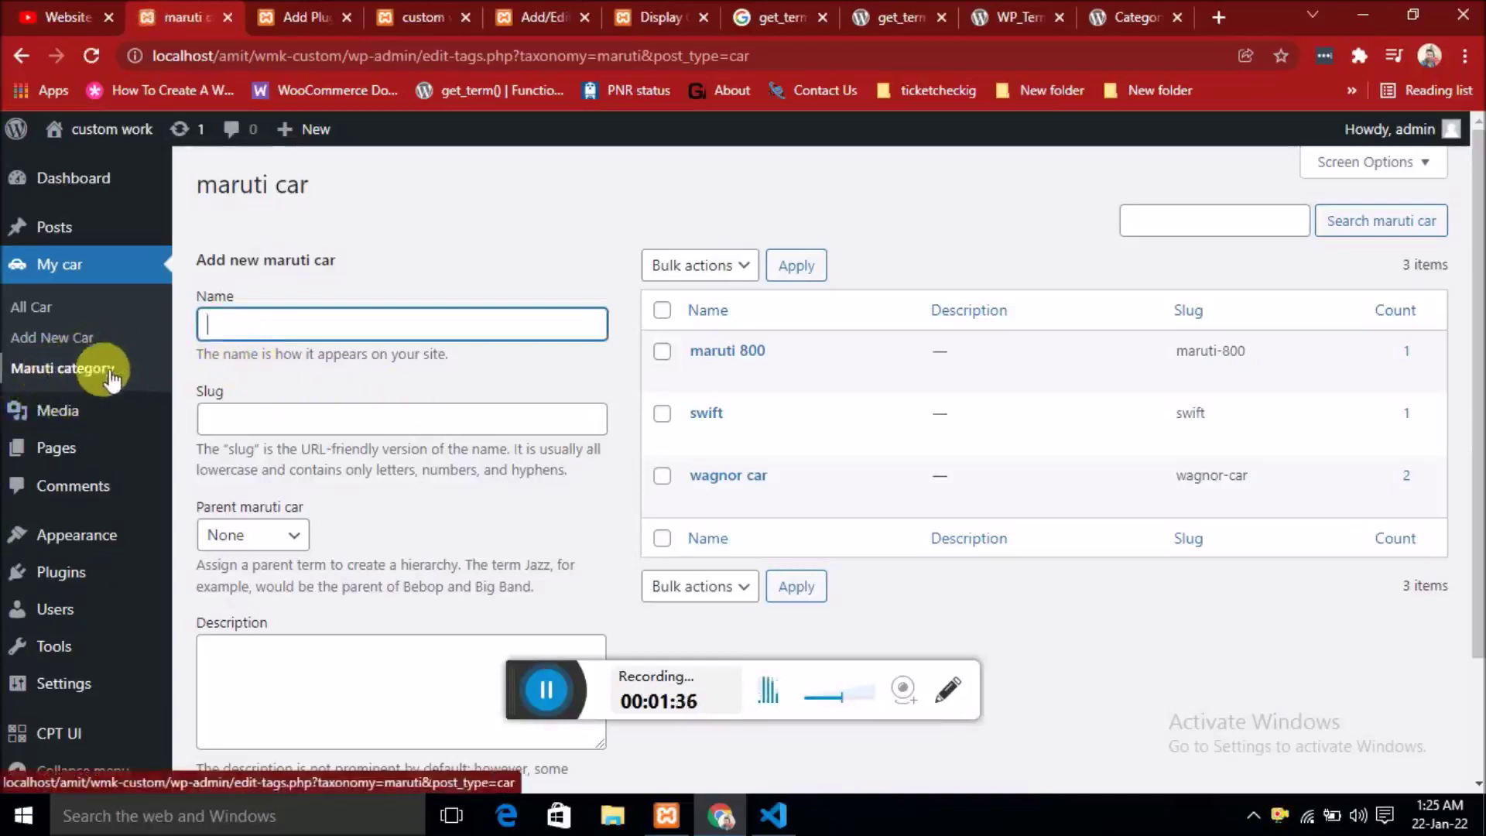
scroll(1004, 393, "down", 2)
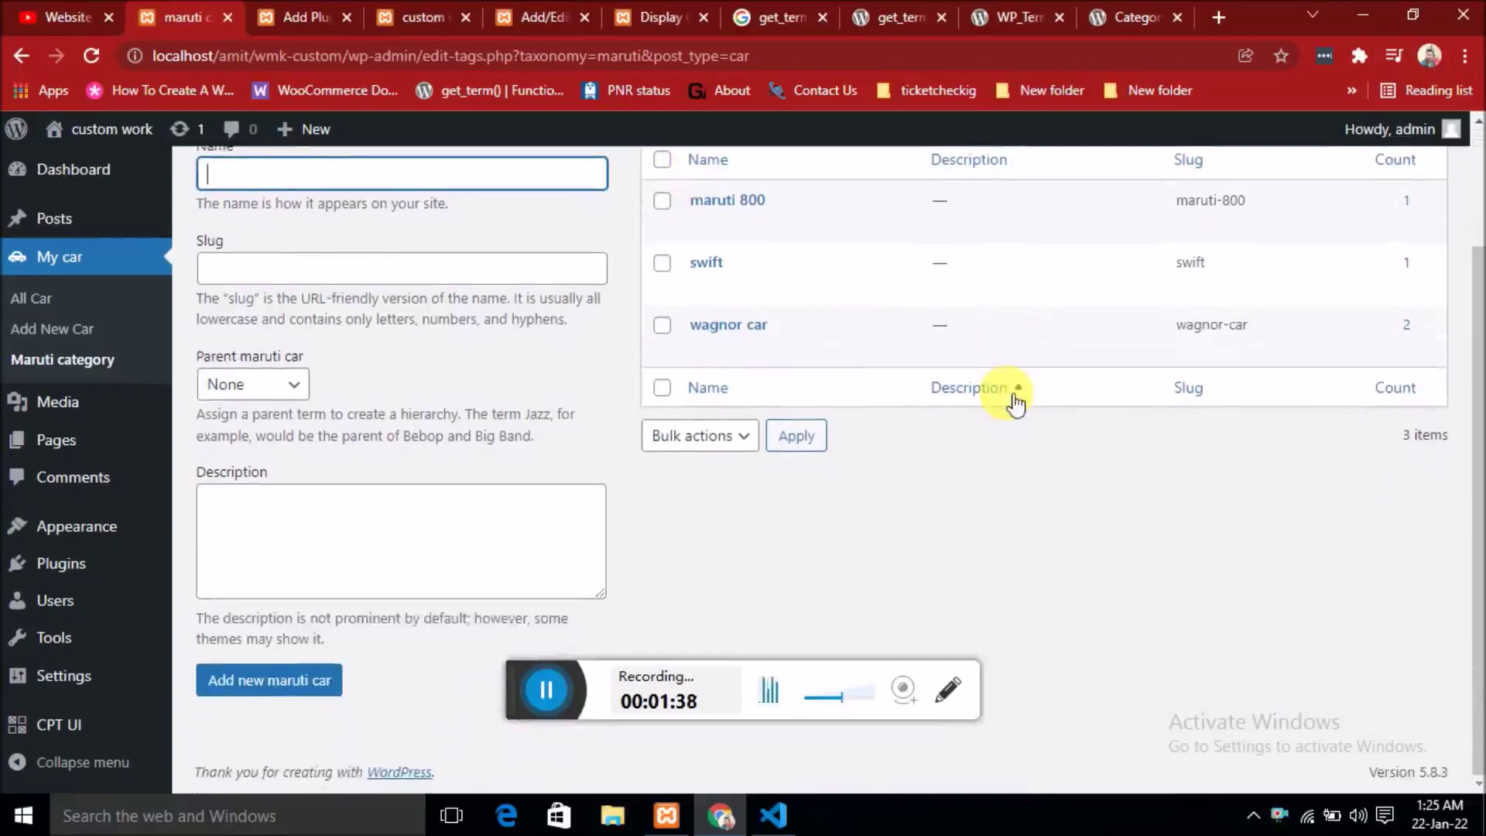
scroll(977, 371, "up", 2)
scroll(265, 348, "down", 2)
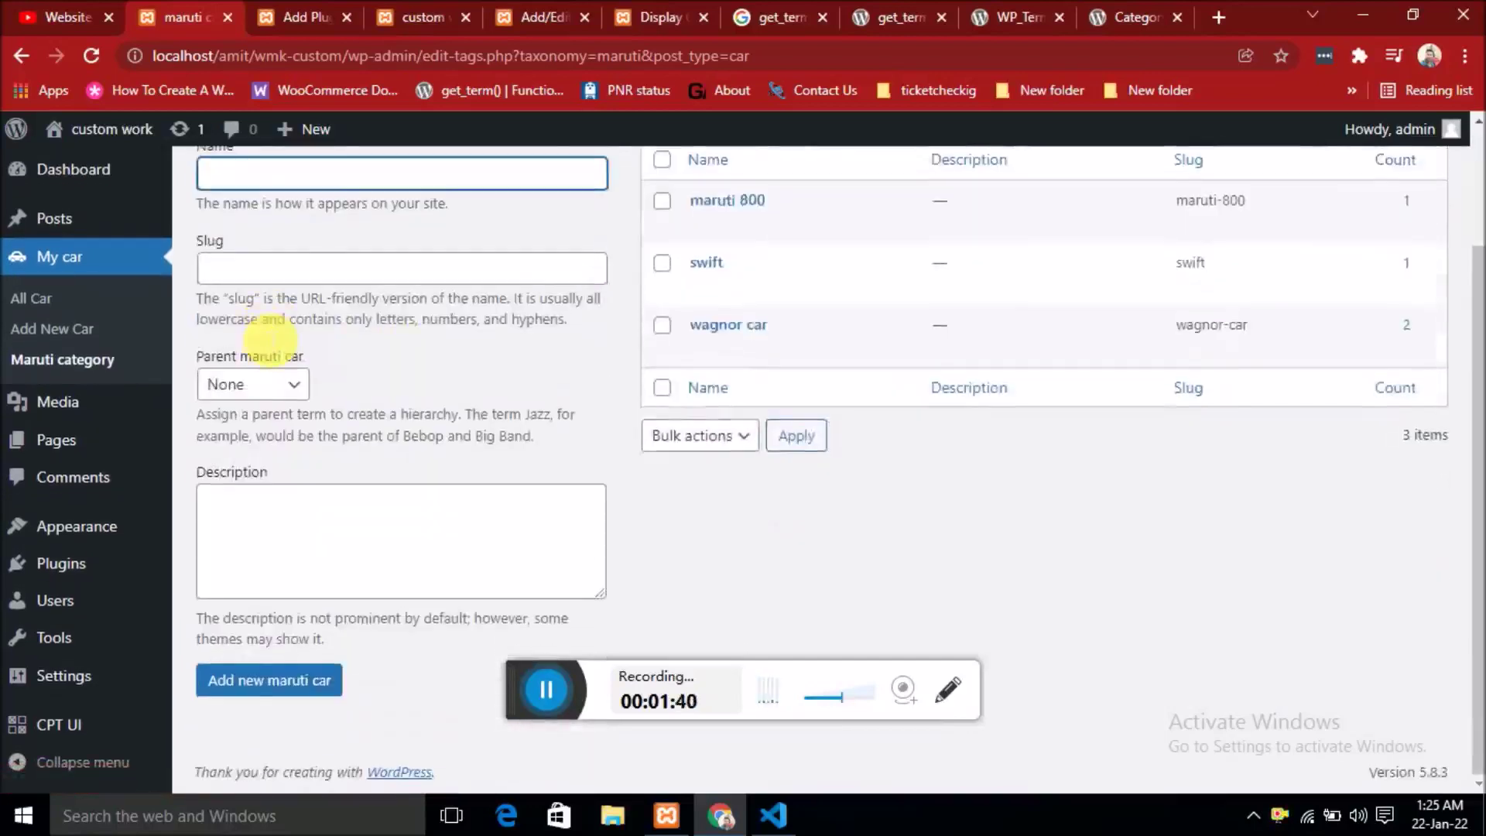
scroll(766, 325, "up", 2)
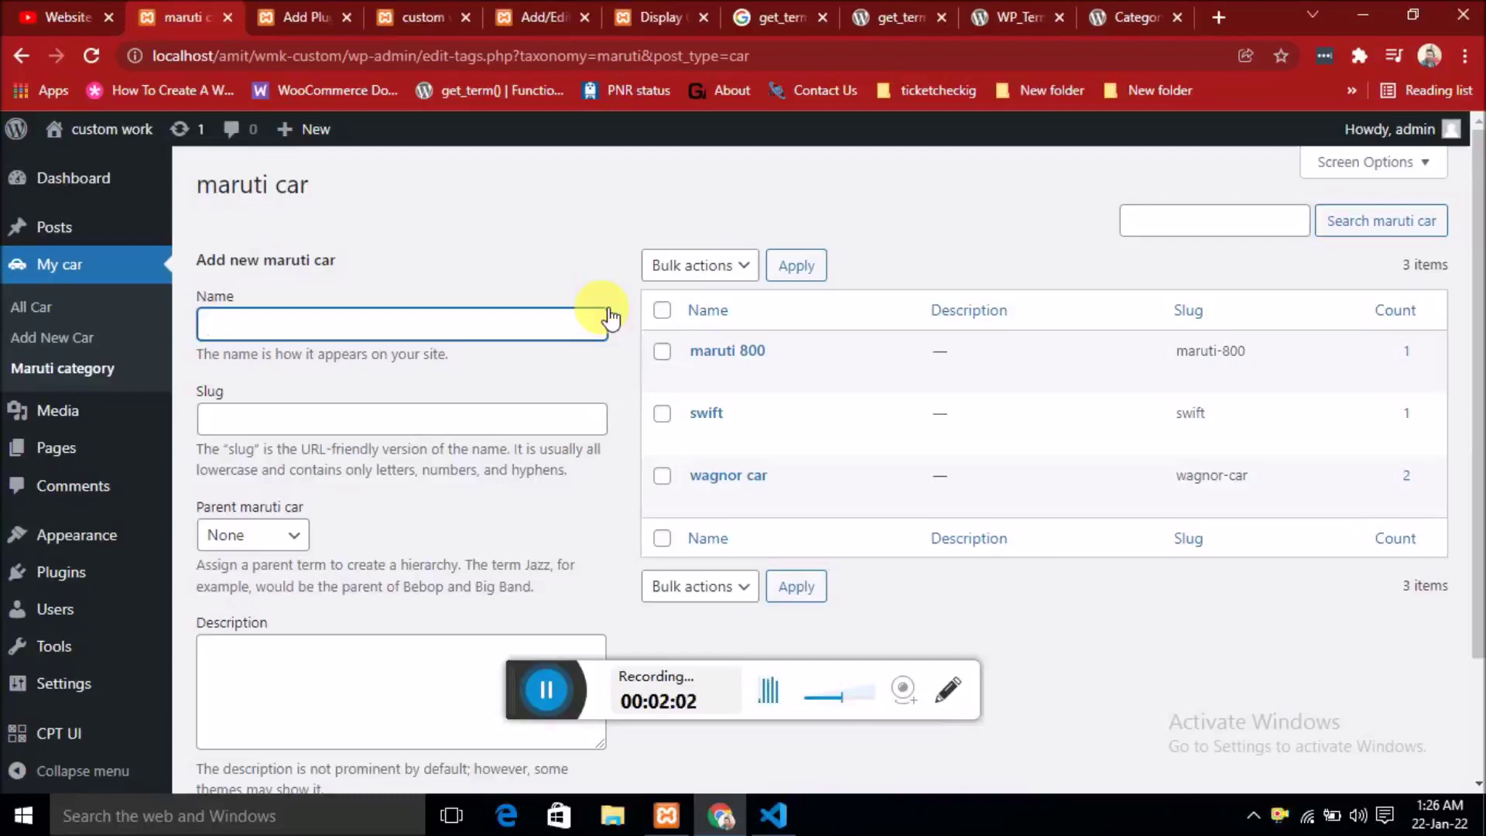
Examine the taxonomy and post_type parameters in the Maruti category page's URL.
left_click_drag(819, 57, 98, 55)
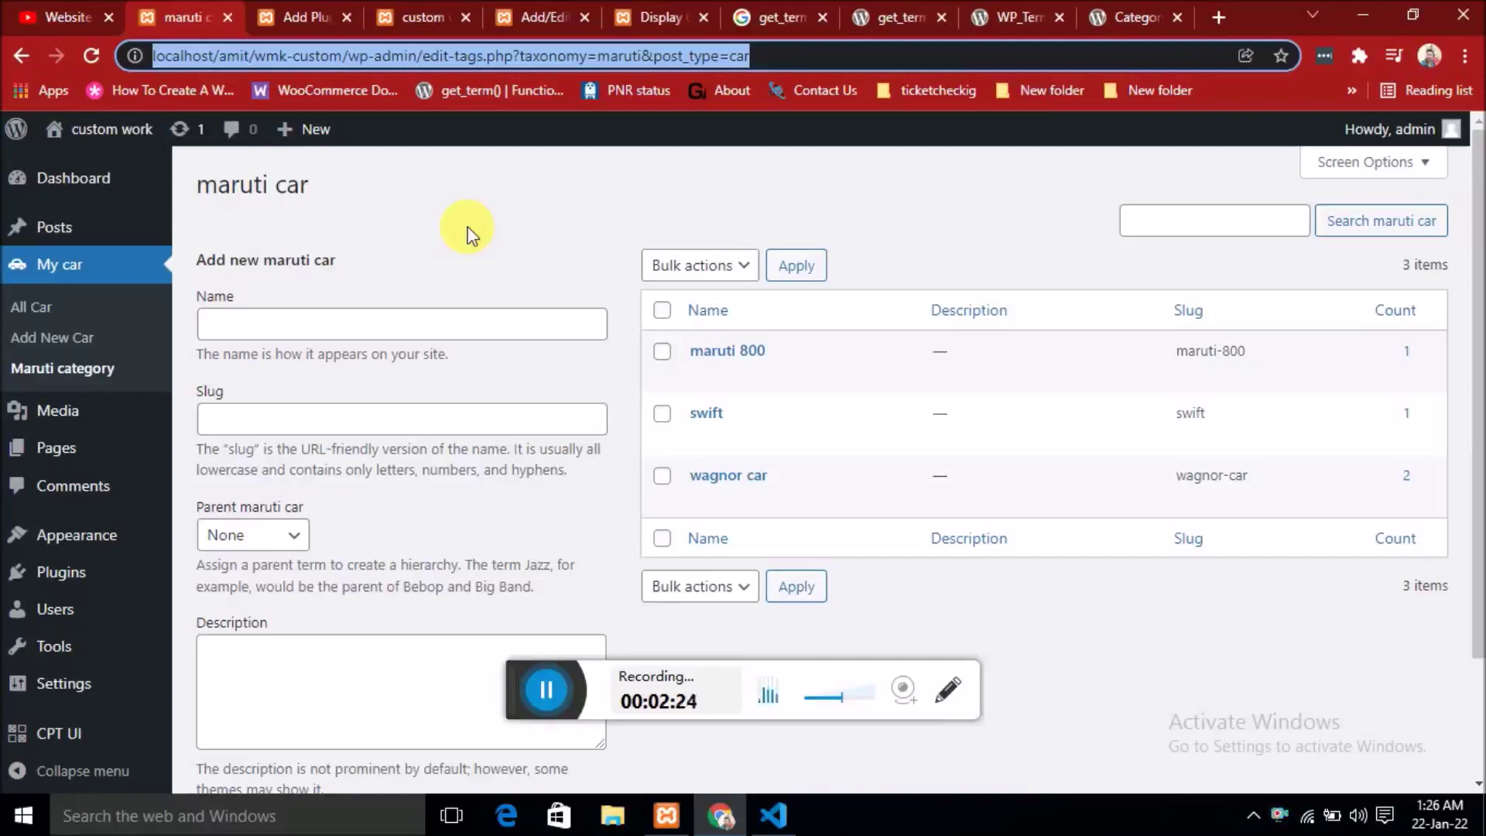
left_click(666, 178)
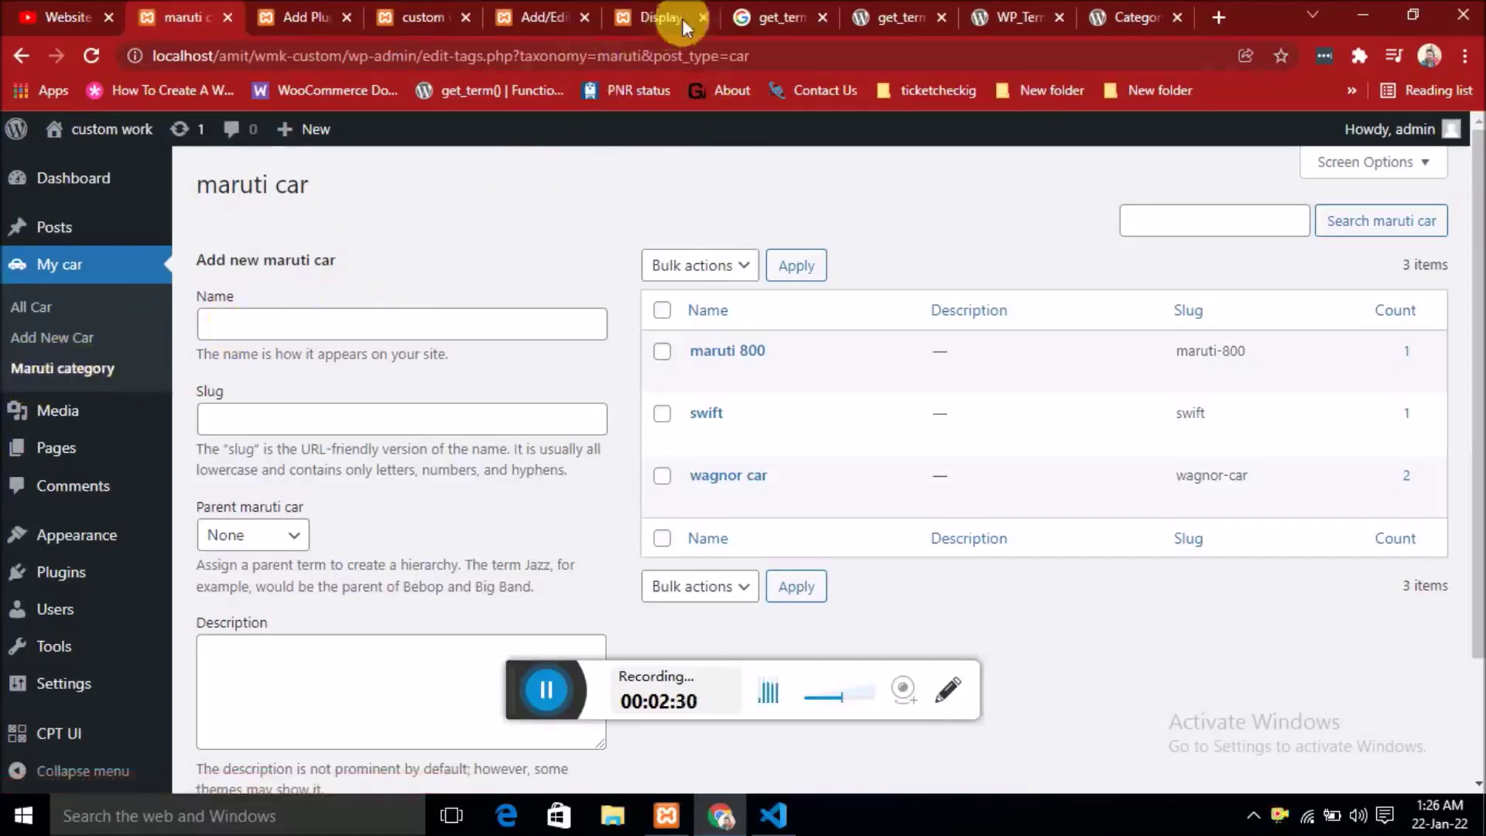
left_click_drag(661, 68, 774, 57)
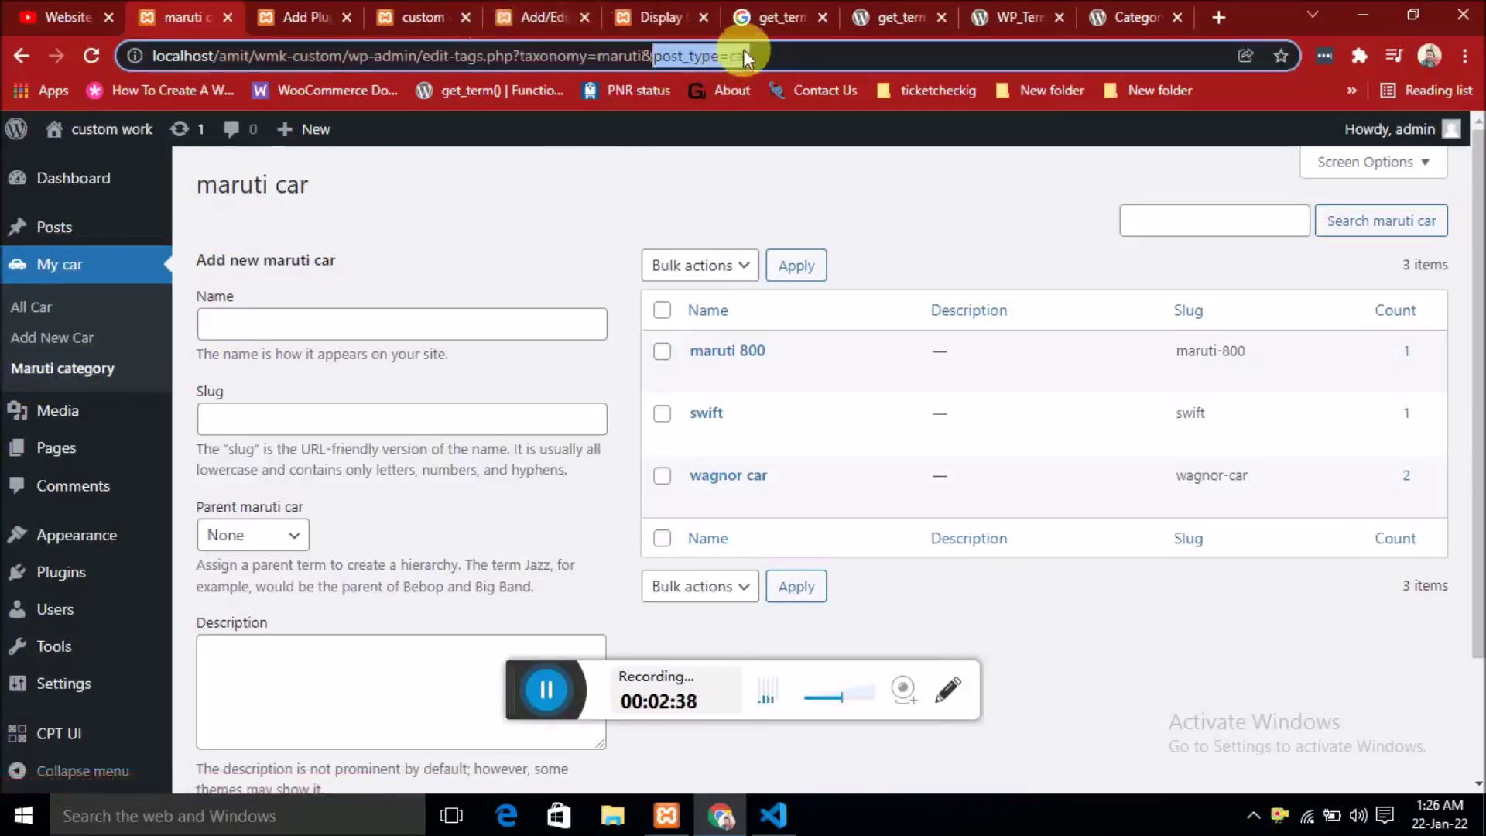
left_click_drag(586, 56, 642, 56)
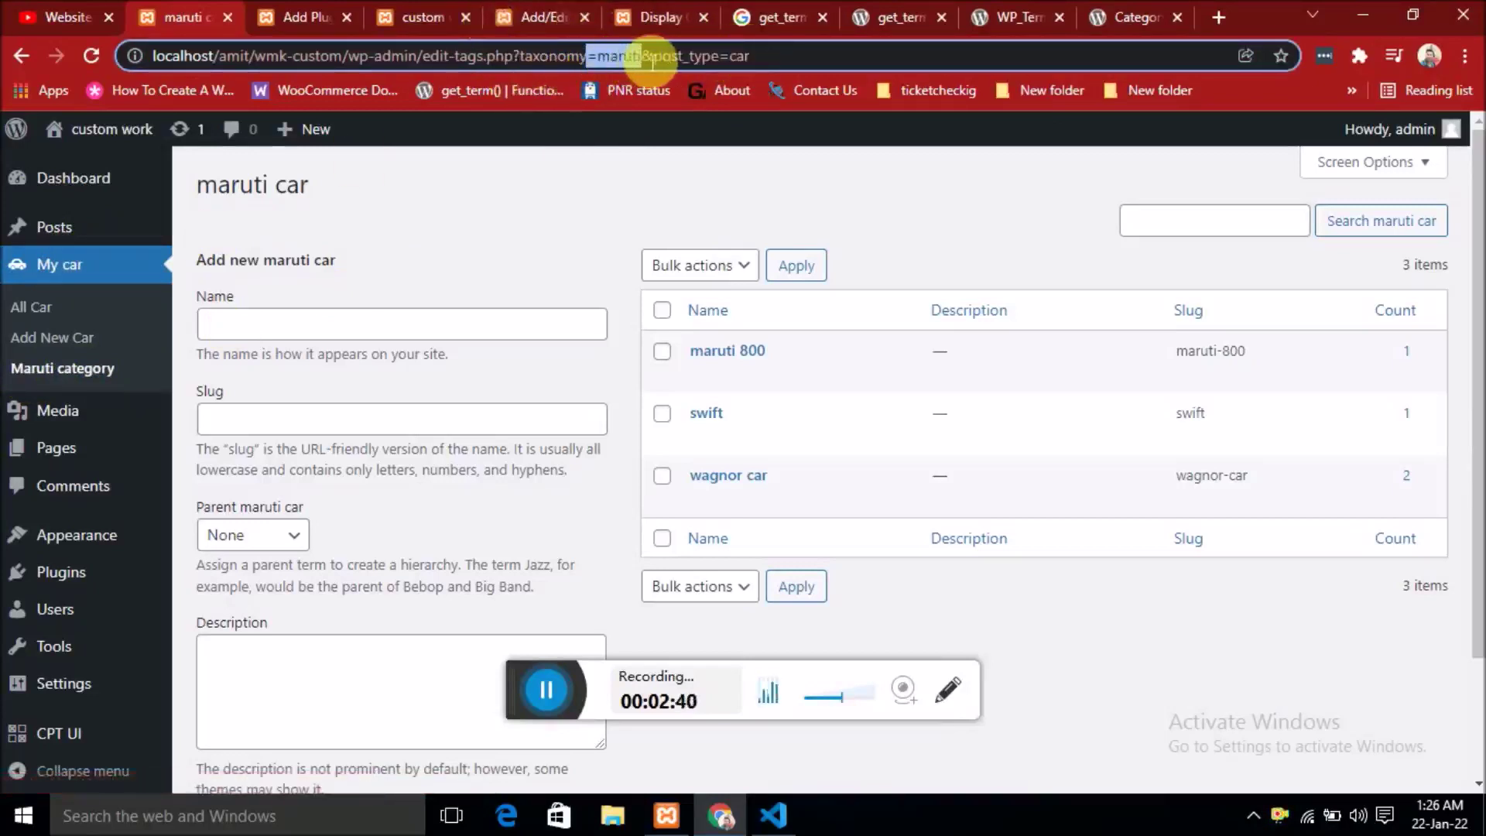
Check the maruti car taxonomy's slug and attached post type in the CPT UI taxonomy settings.
left_click(418, 18)
left_click(279, 19)
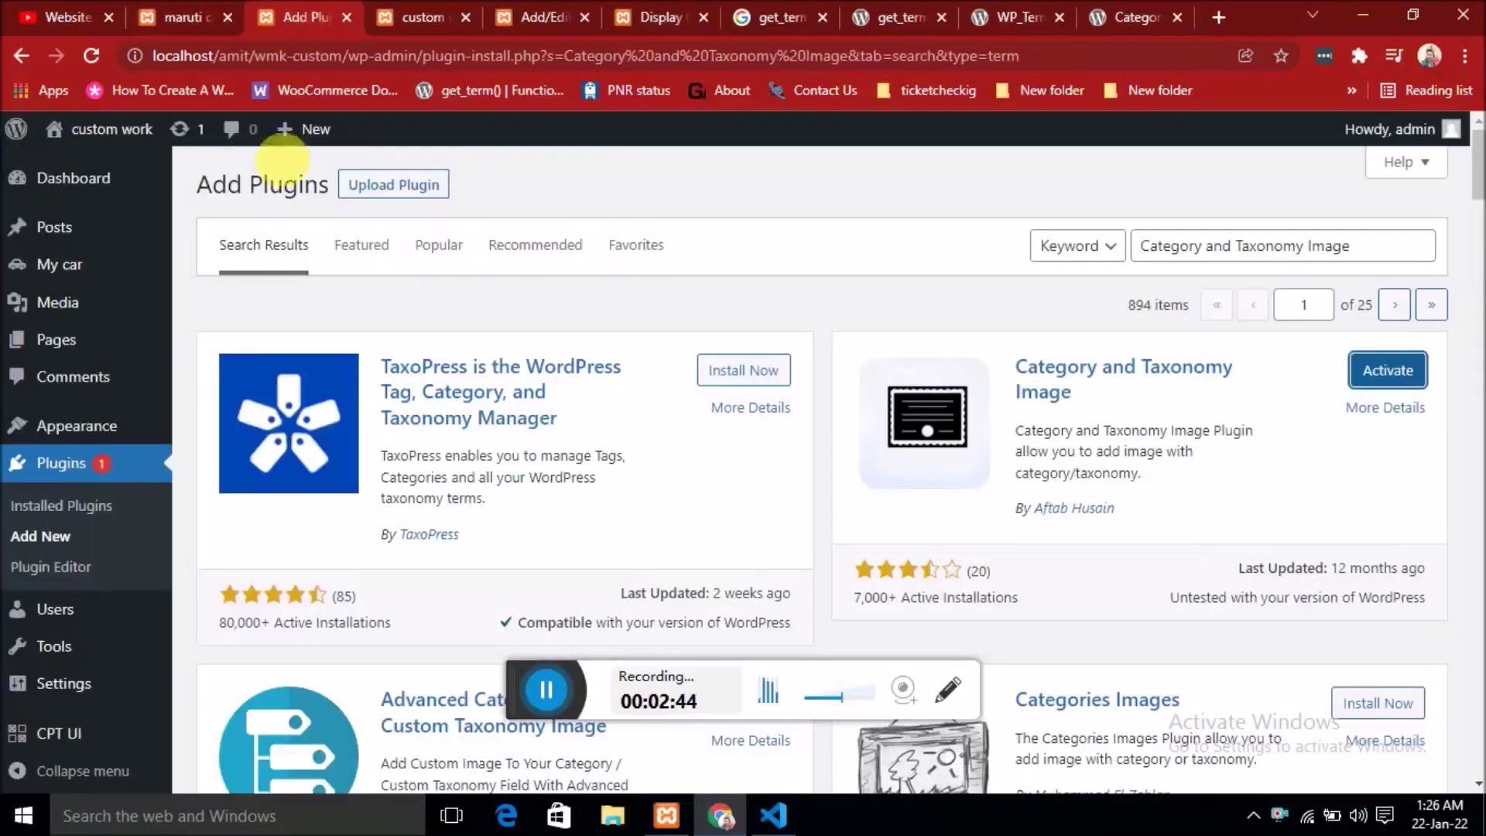
left_click(402, 17)
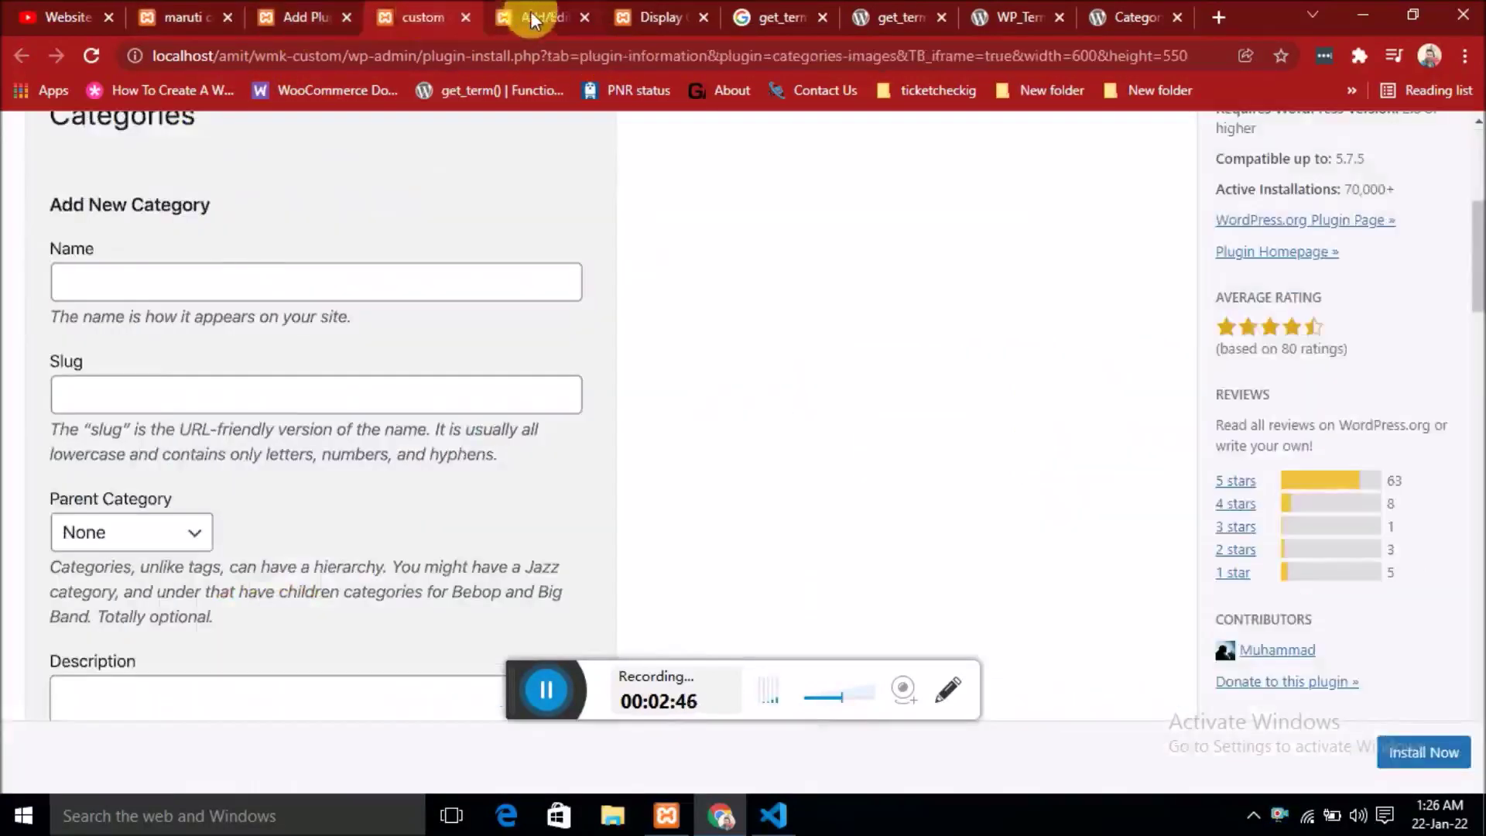
left_click(527, 17)
scroll(665, 301, "down", 1)
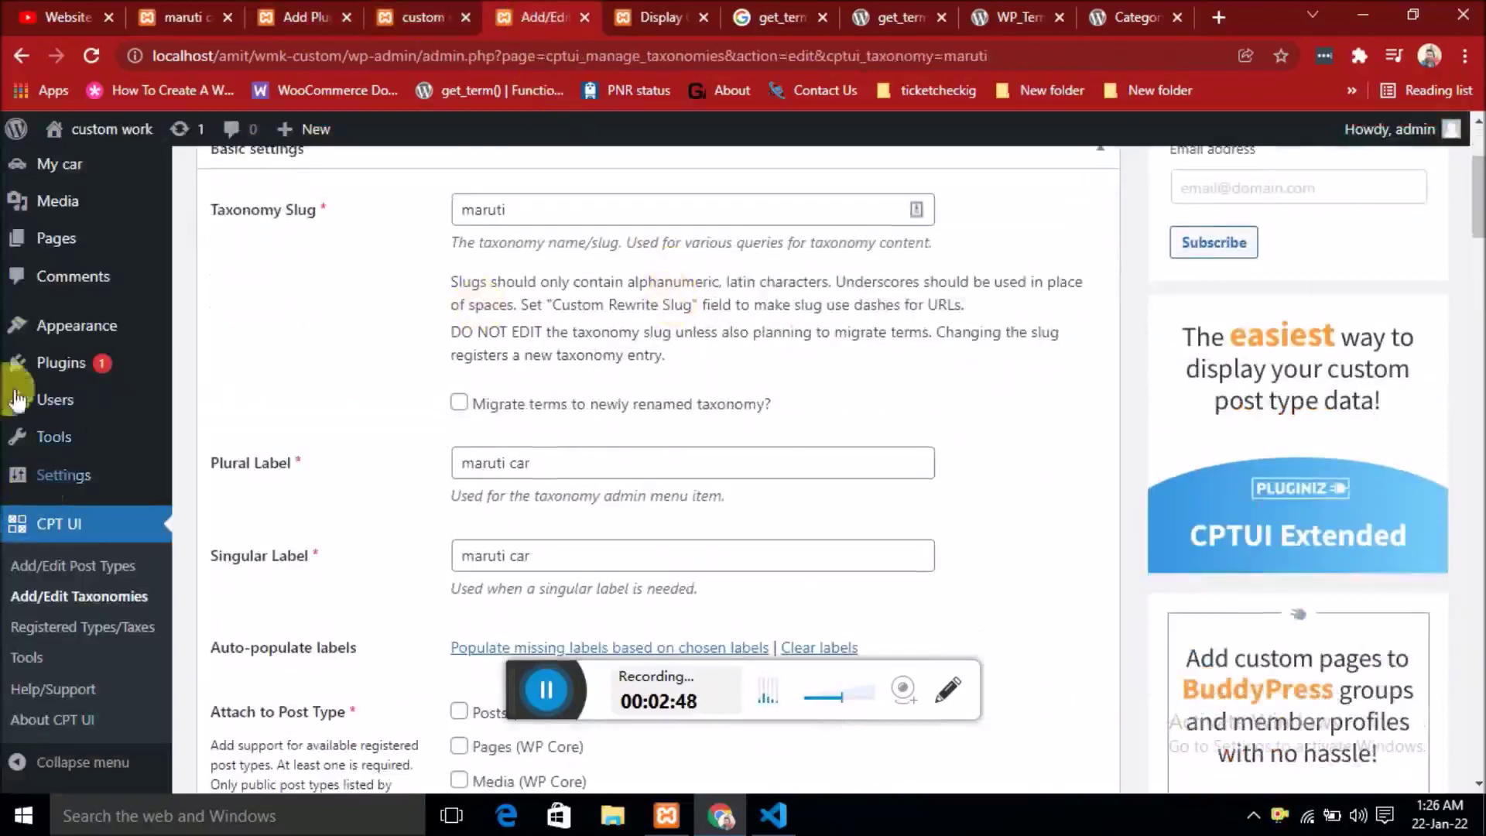
scroll(116, 387, "up", 4)
scroll(302, 615, "down", 6)
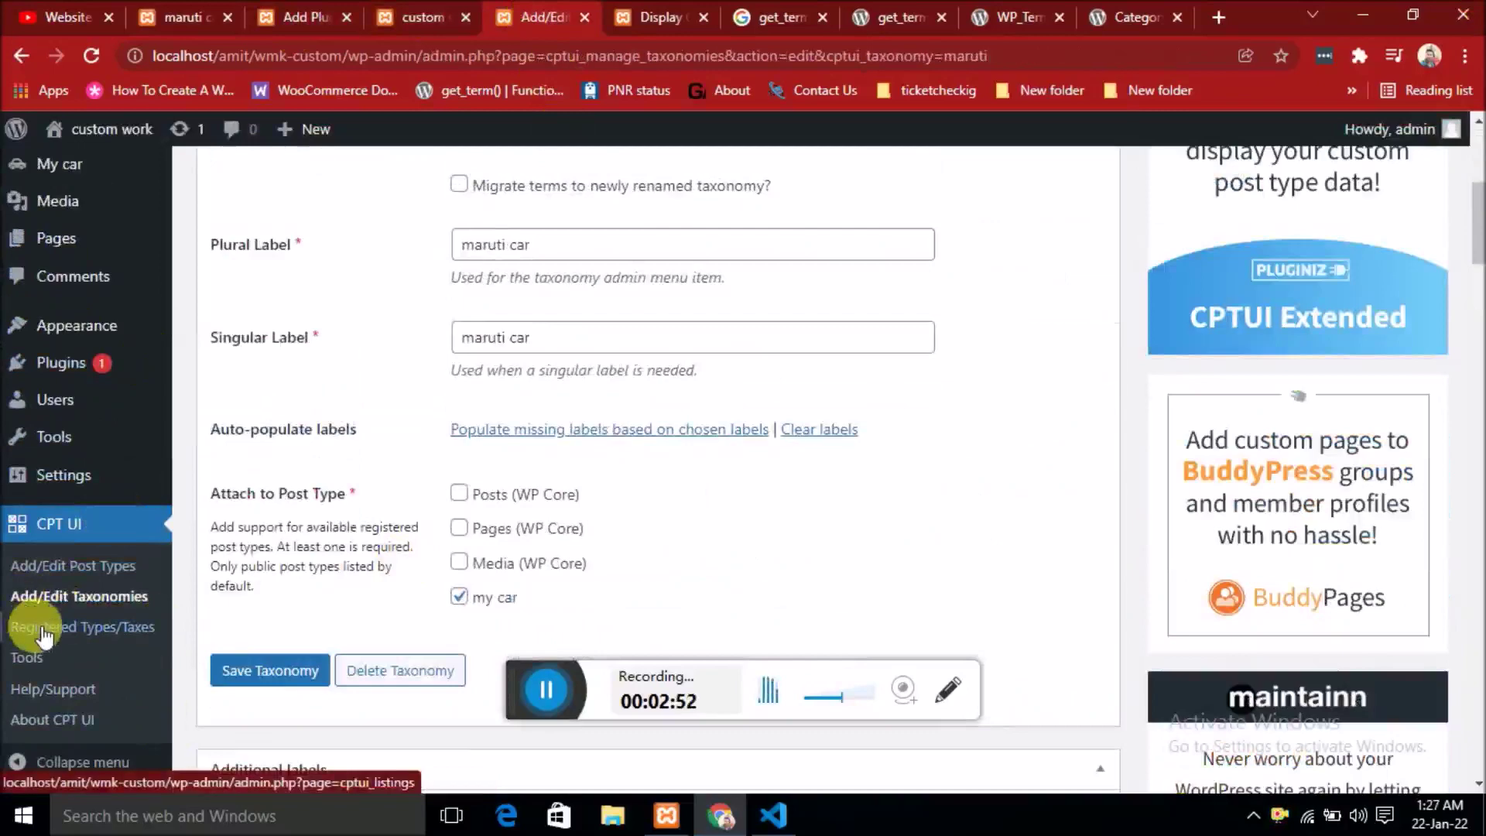
scroll(576, 495, "up", 4)
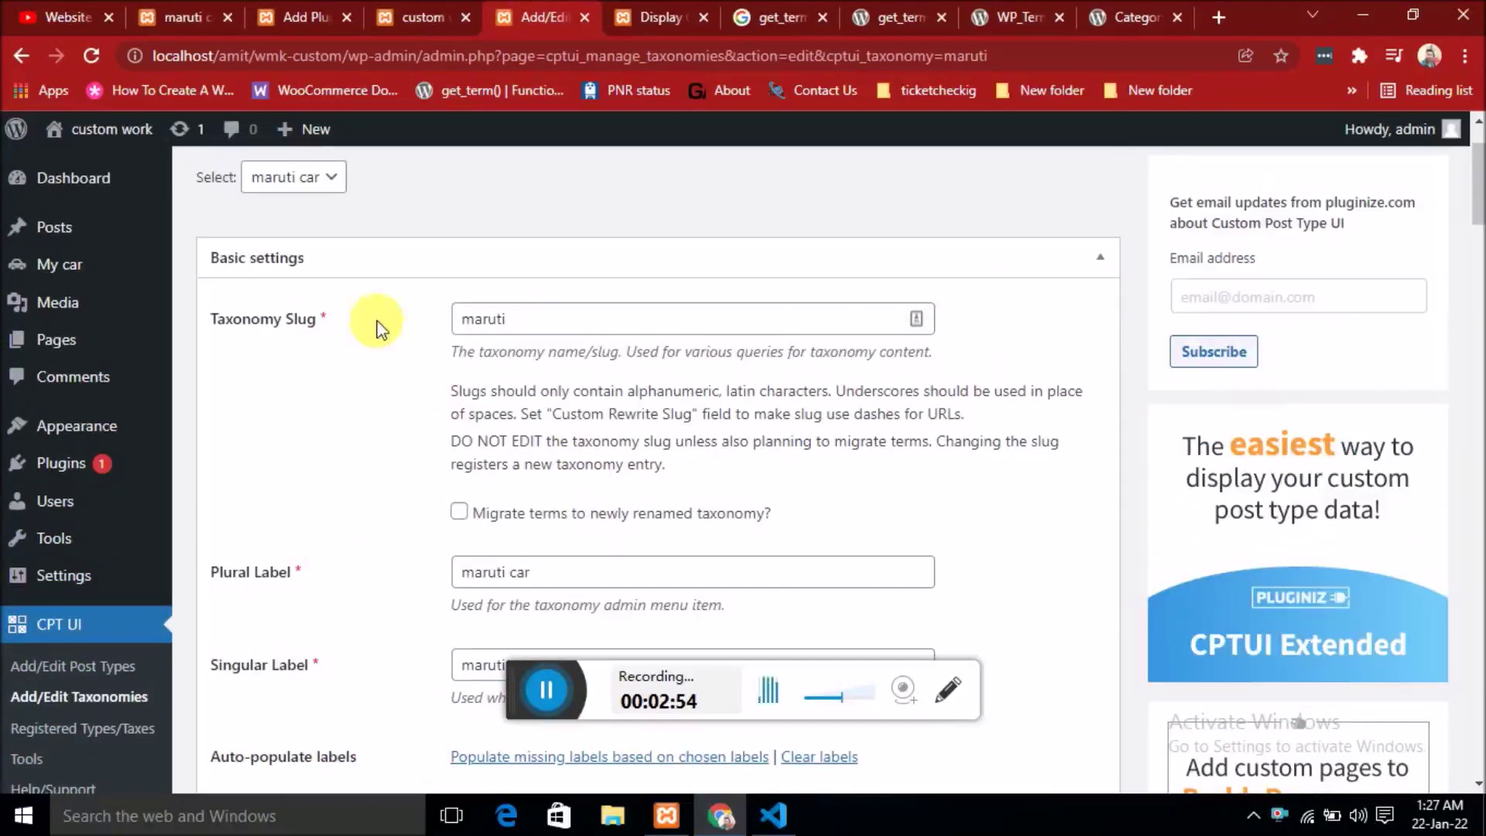
left_click_drag(534, 318, 465, 318)
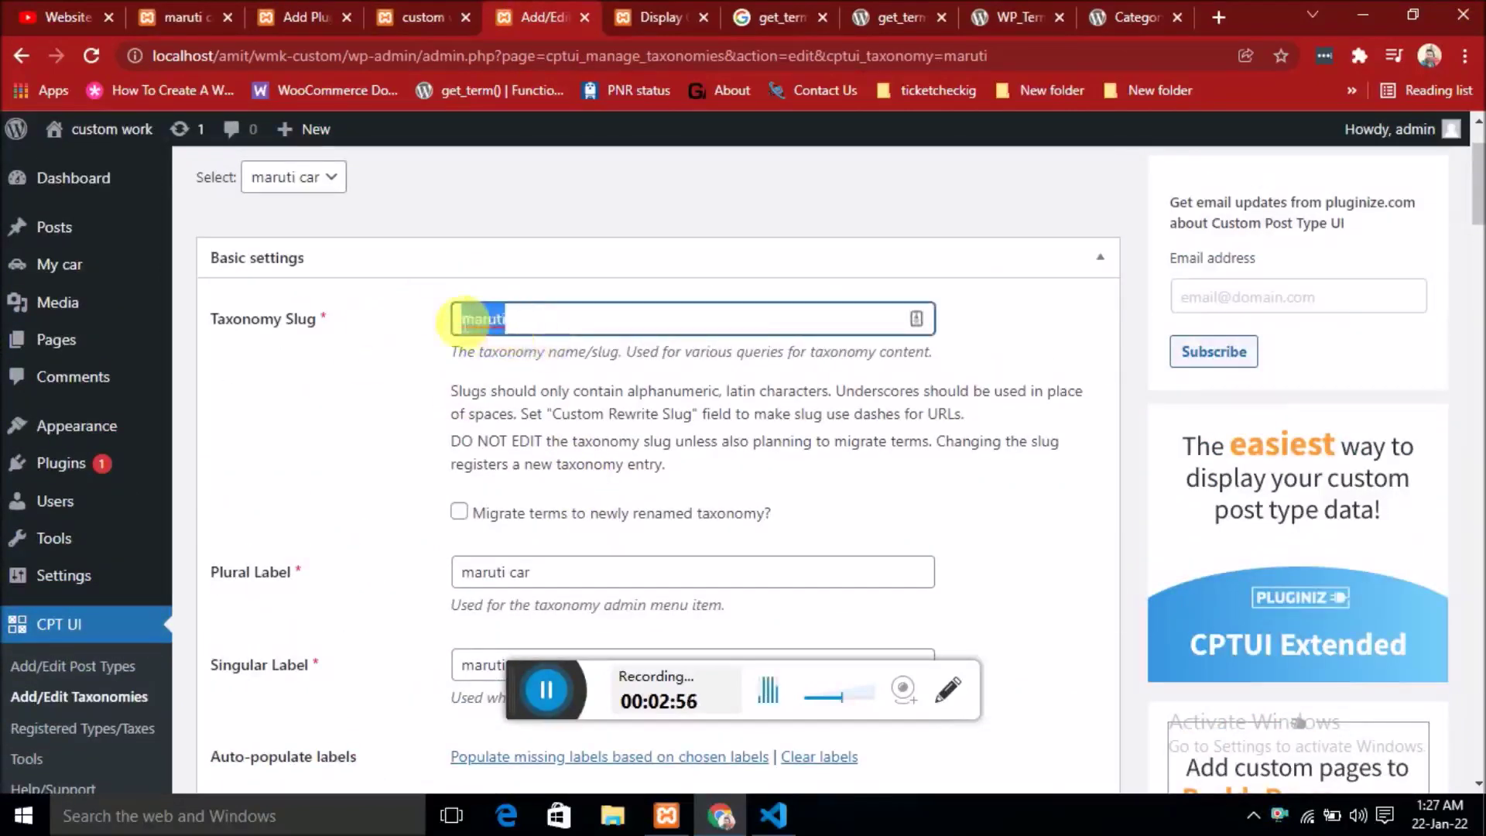
Compare the taxonomy value in the Maruti category page's URL with the slug in the CPT UI taxonomy settings.
left_click(289, 17)
left_click(180, 17)
left_click_drag(640, 57, 588, 56)
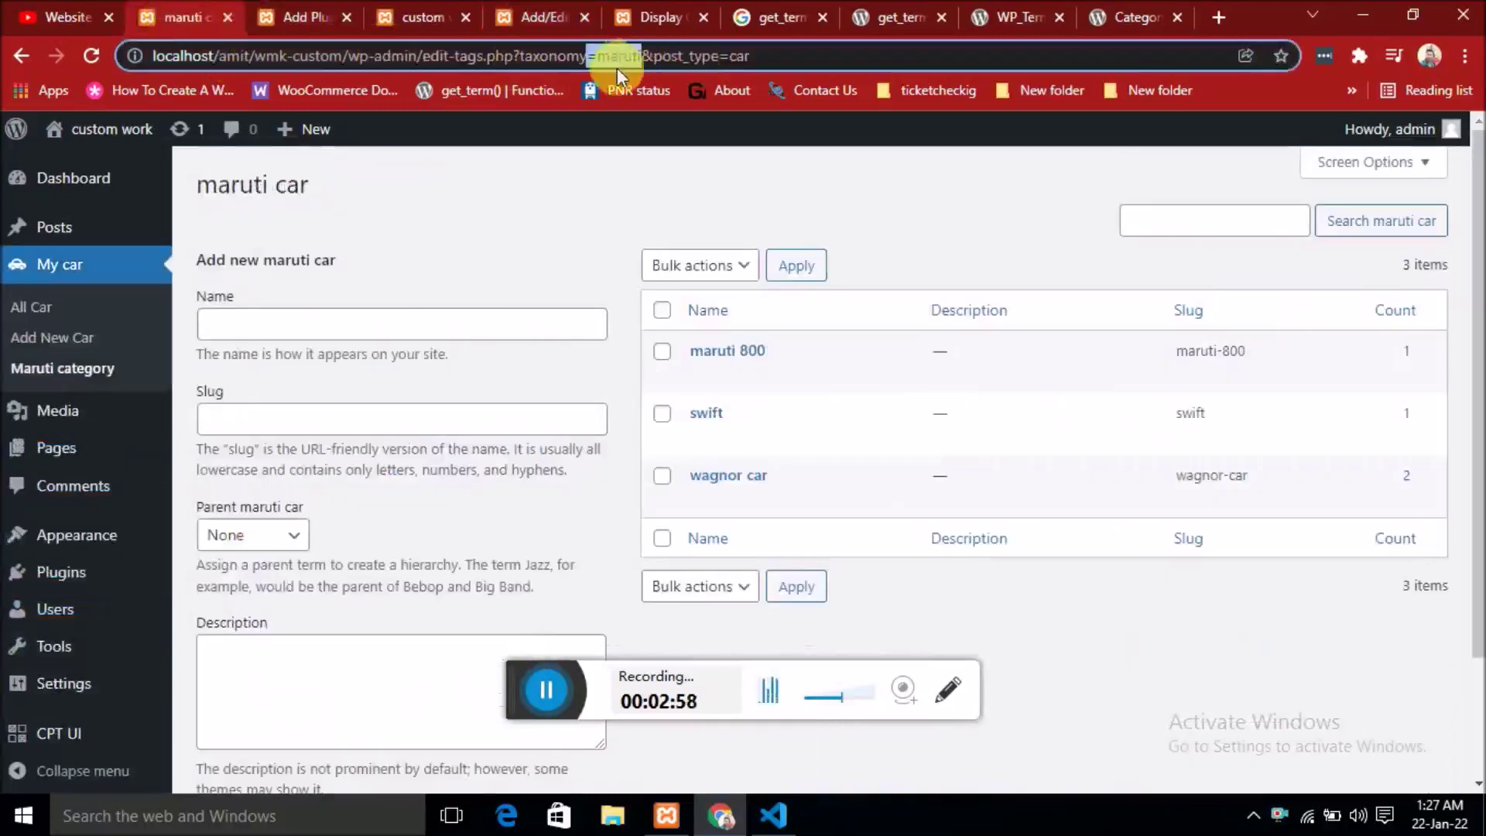
left_click(418, 17)
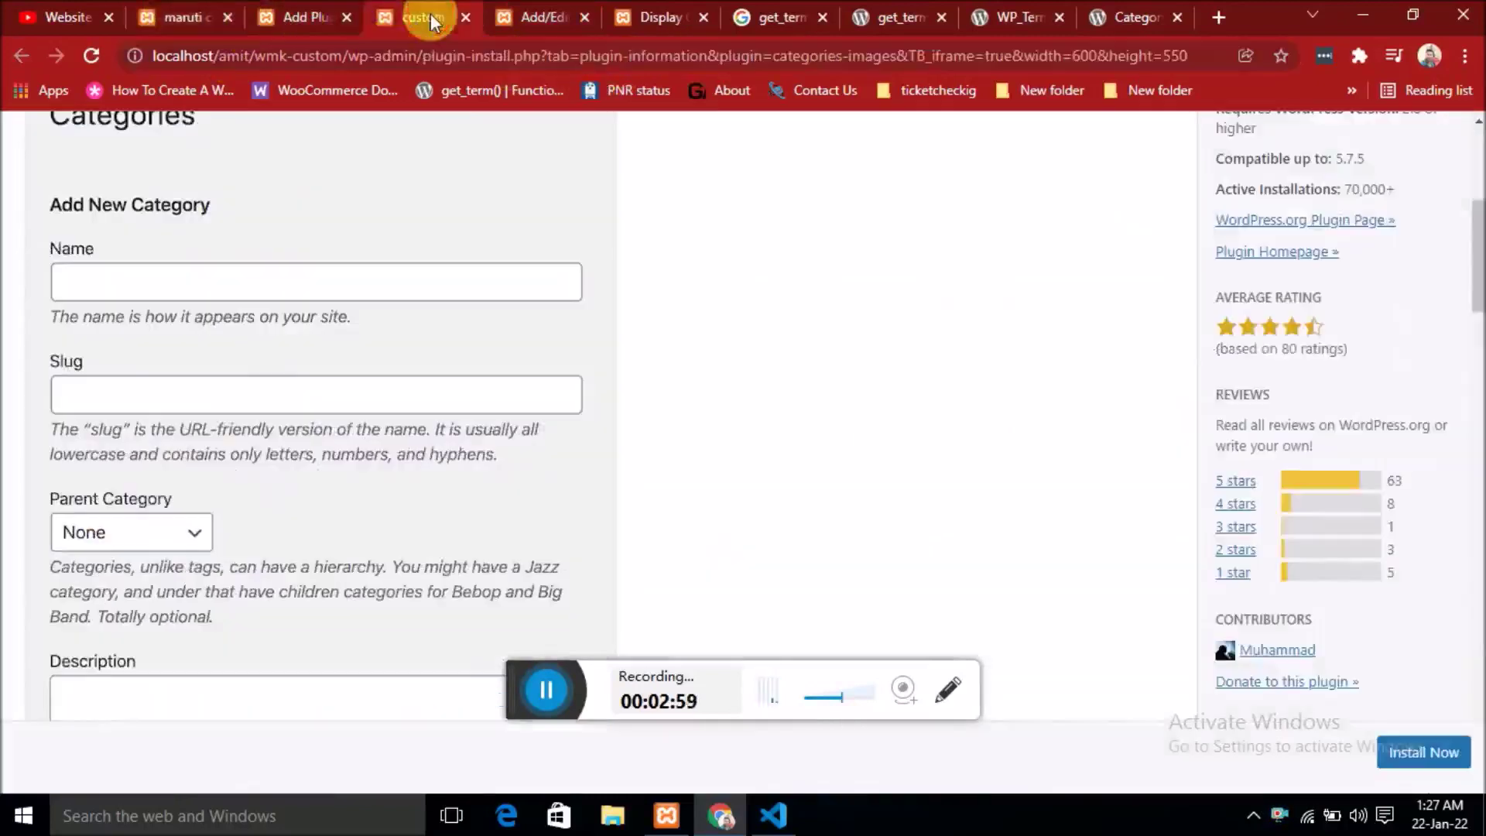
left_click(510, 19)
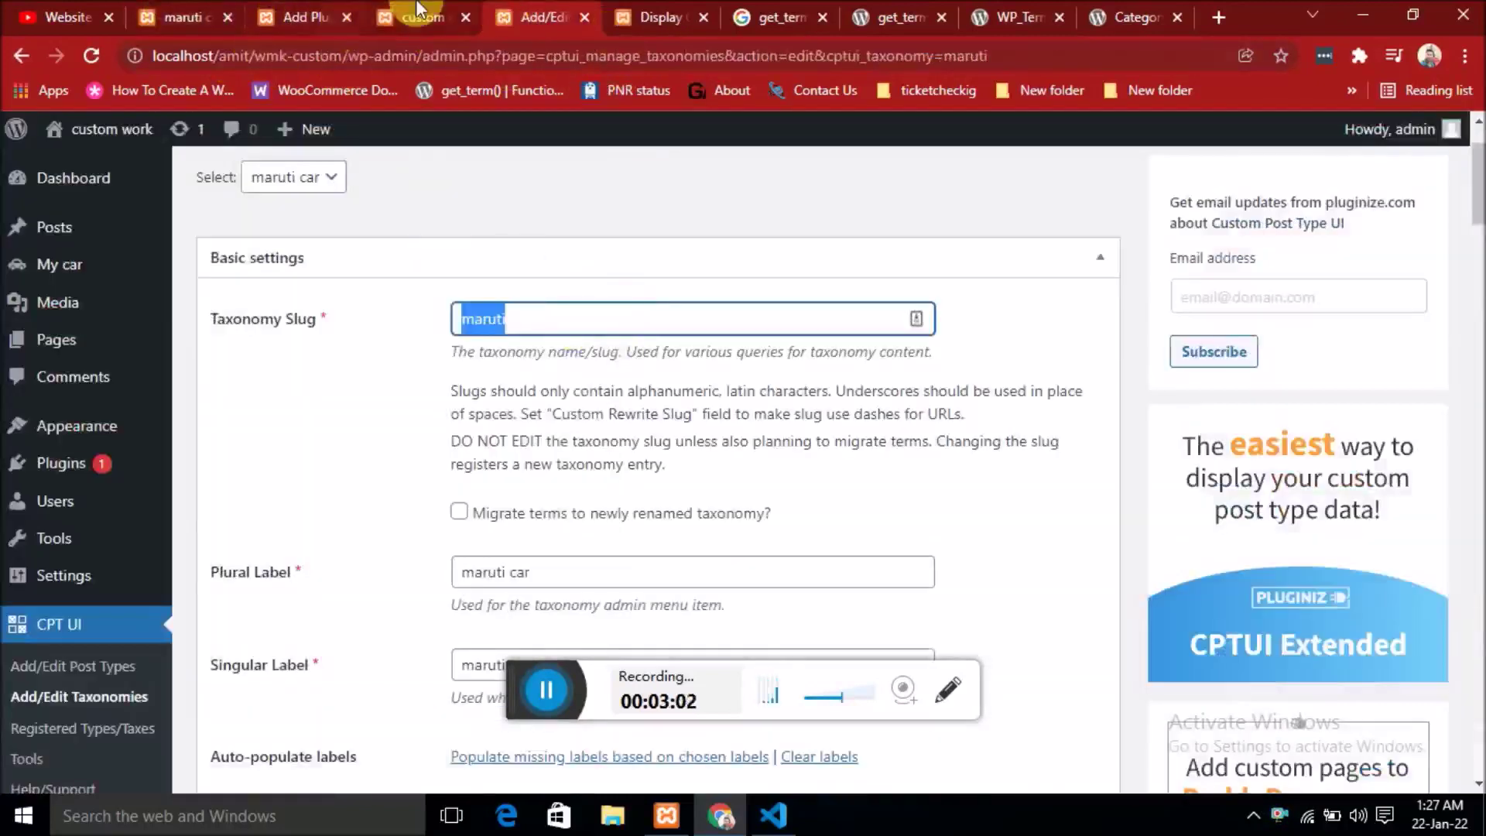
Close the browser page showing the Categories Images plugin details.
left_click(418, 9)
scroll(577, 452, "up", 5)
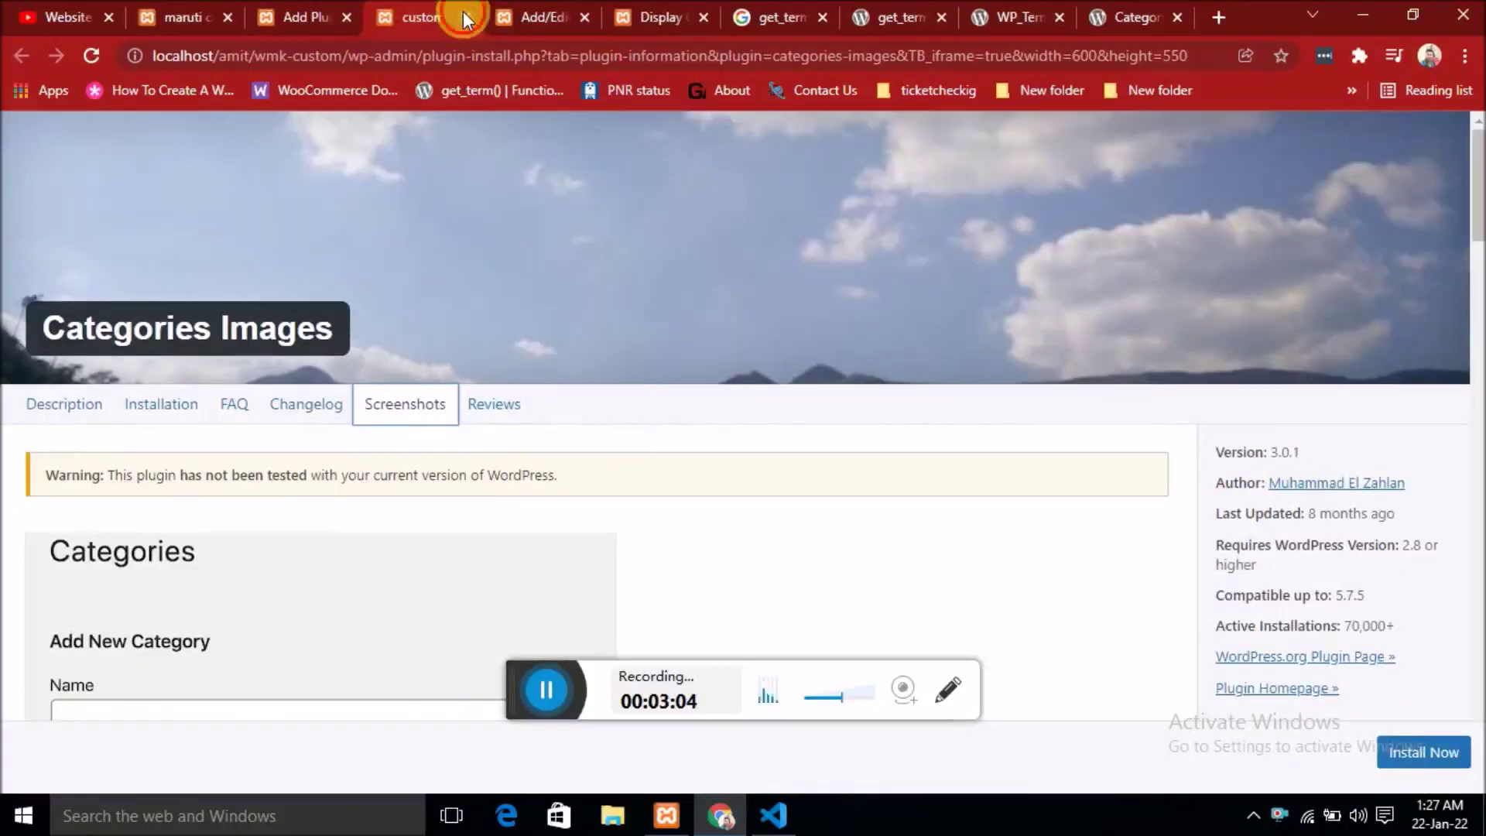
left_click(465, 17)
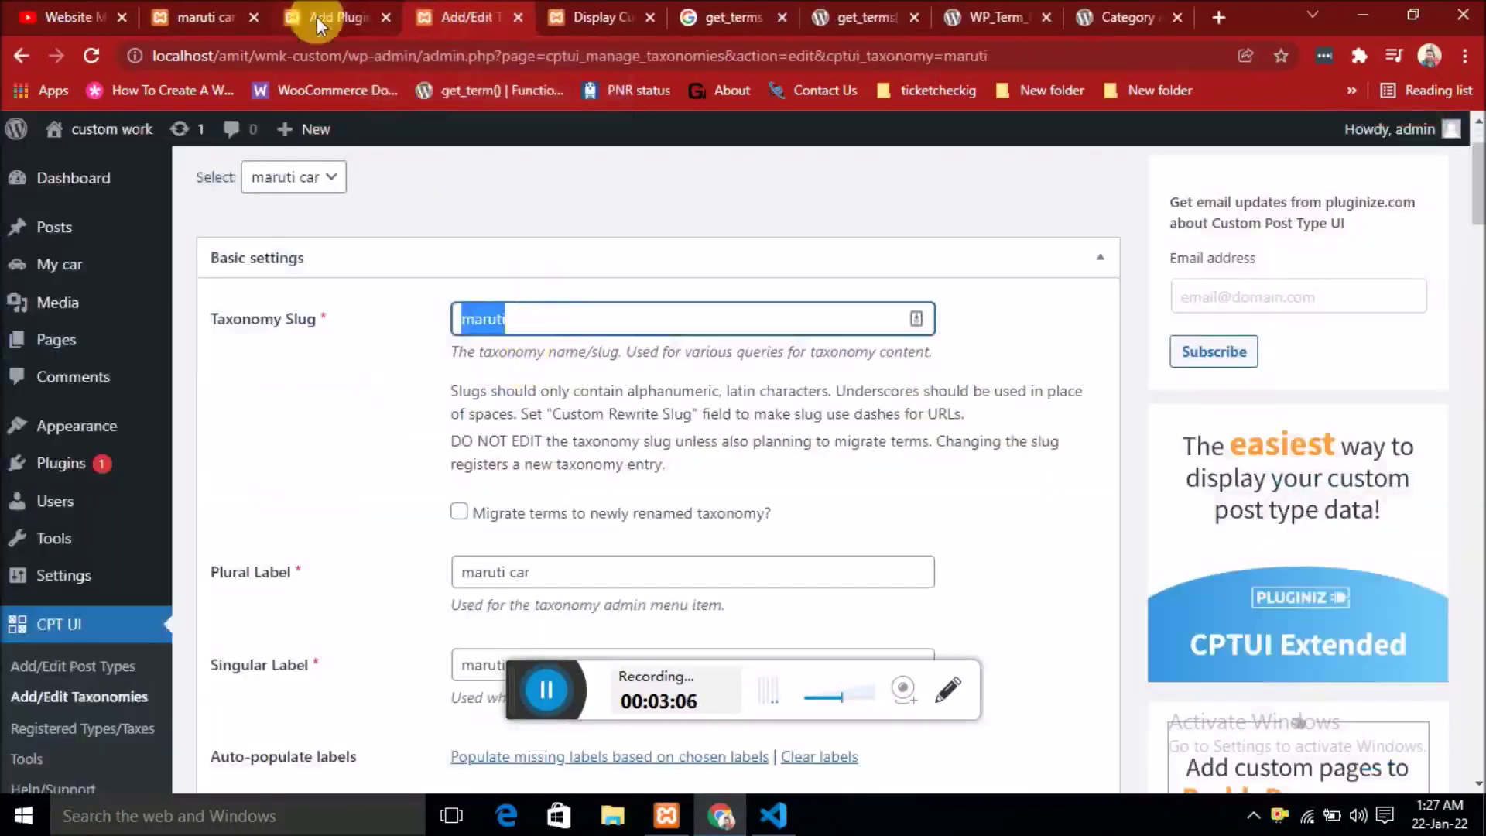
Recheck that the taxonomy name in the Maruti category URL matches the CPT UI Taxonomy Slug field.
left_click(212, 17)
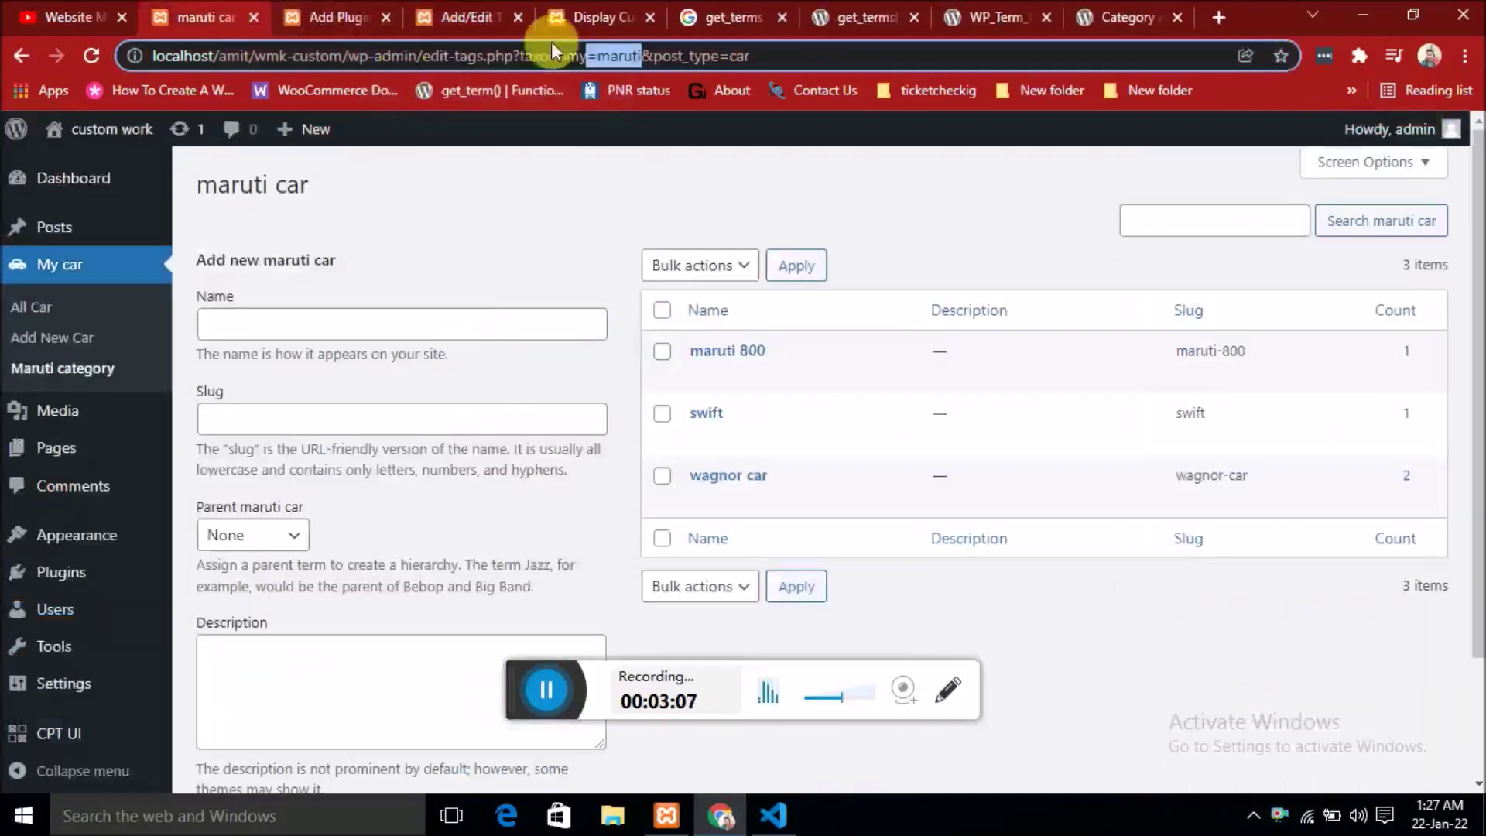
left_click(434, 23)
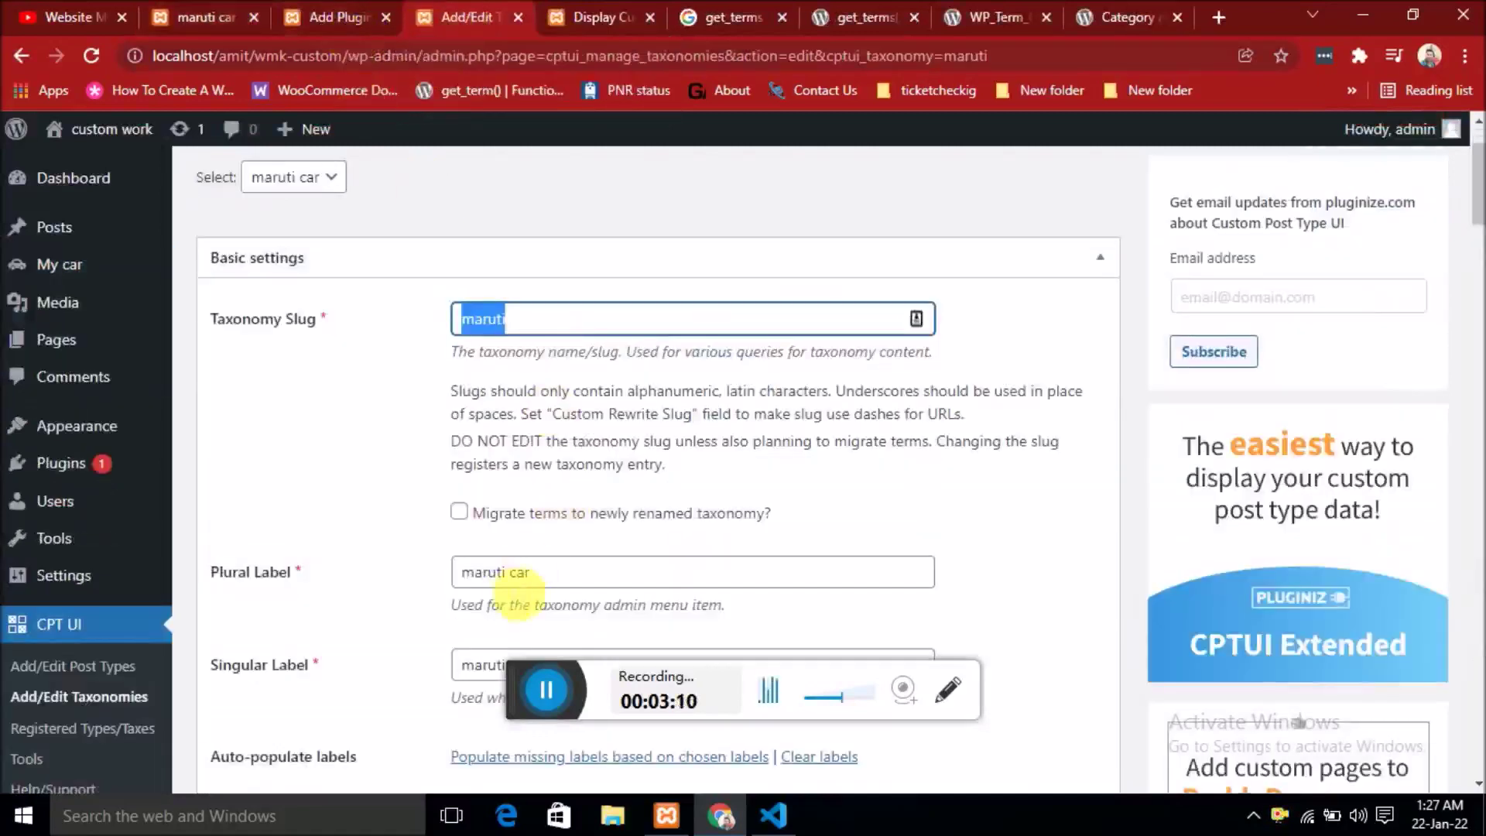
left_click(306, 16)
left_click(217, 18)
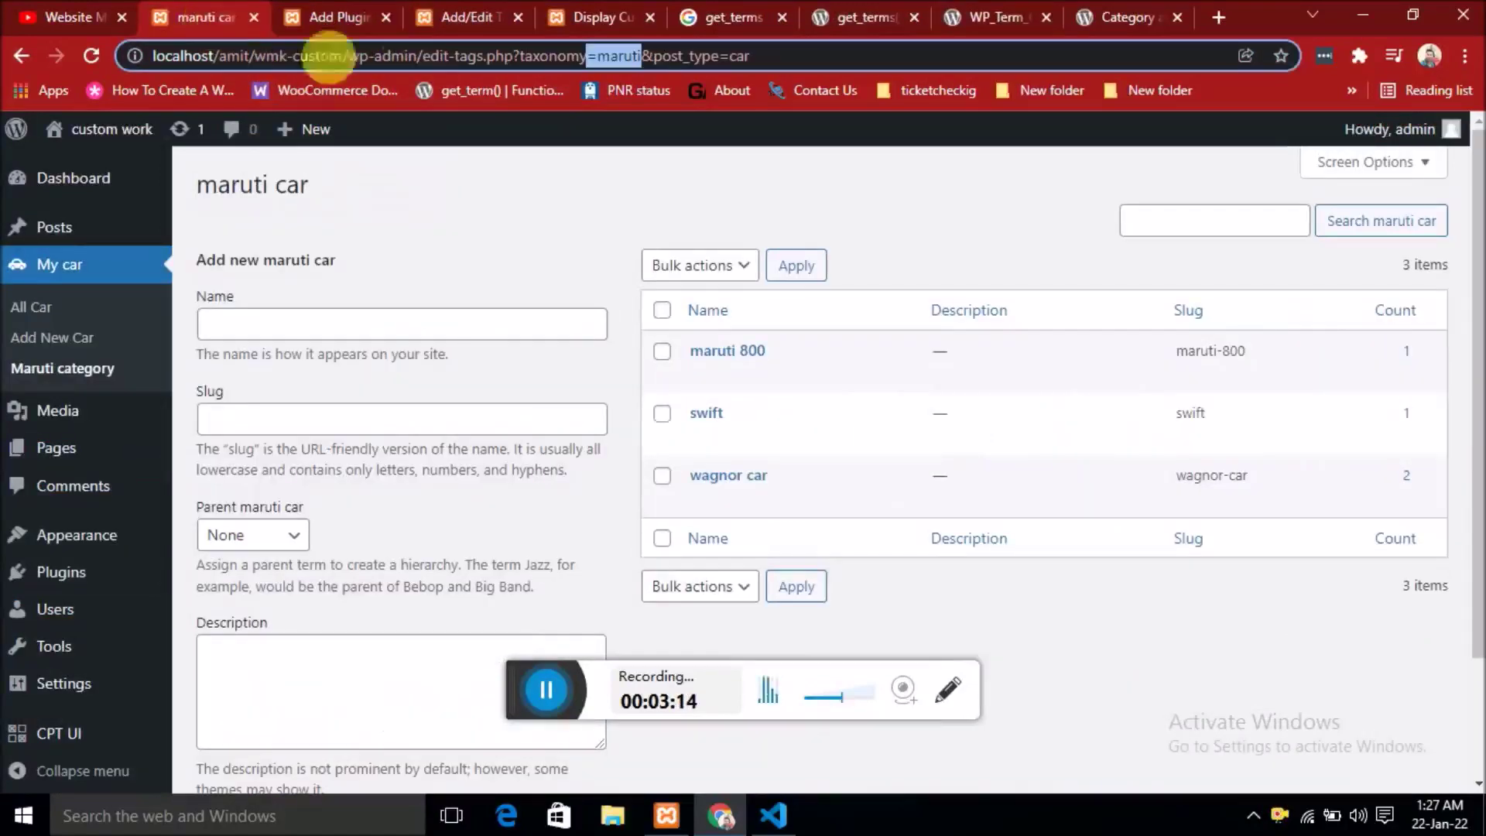
left_click_drag(586, 56, 630, 54)
left_click(325, 17)
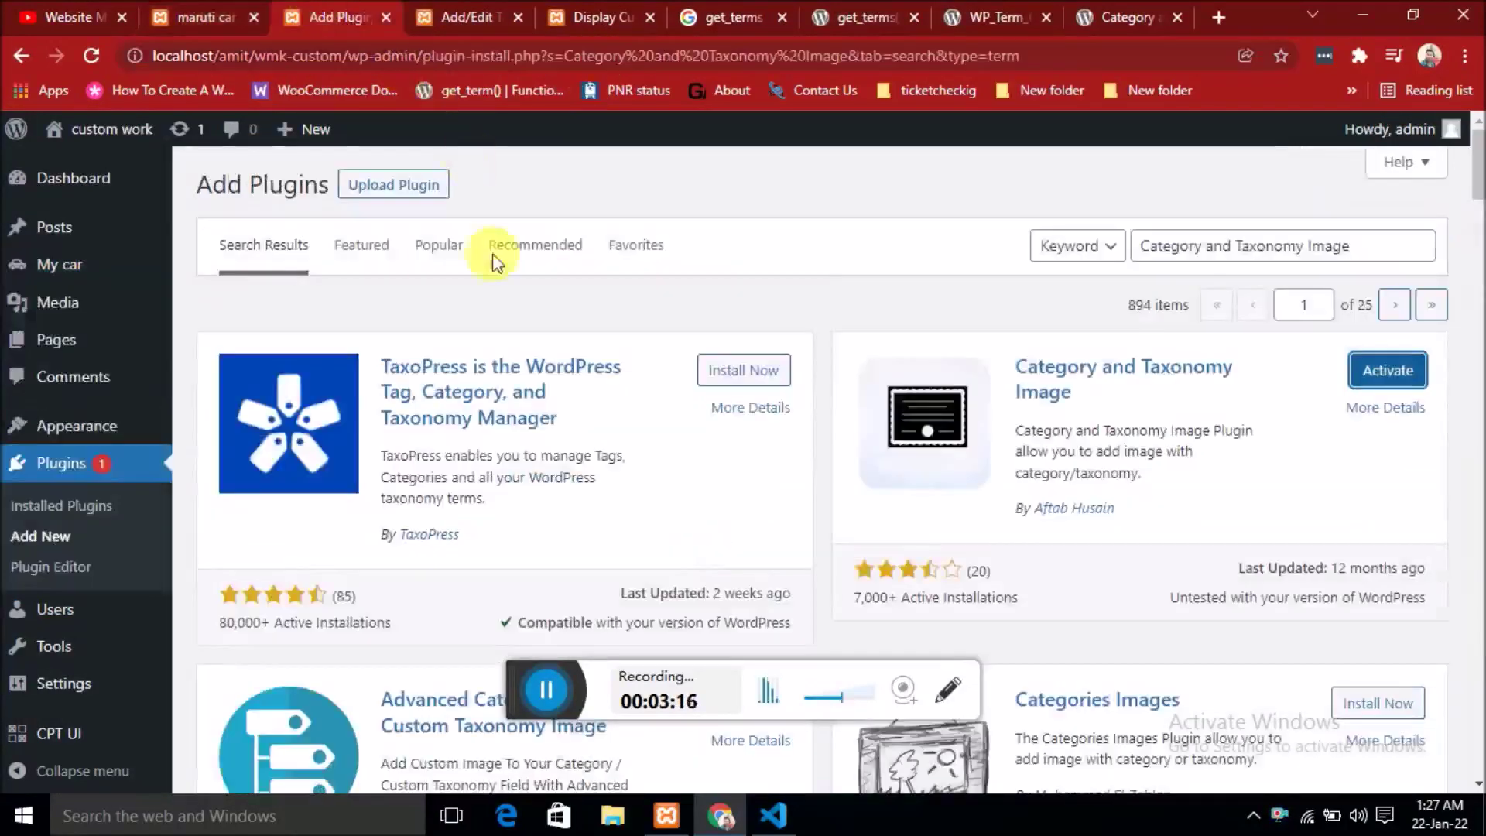
left_click(465, 17)
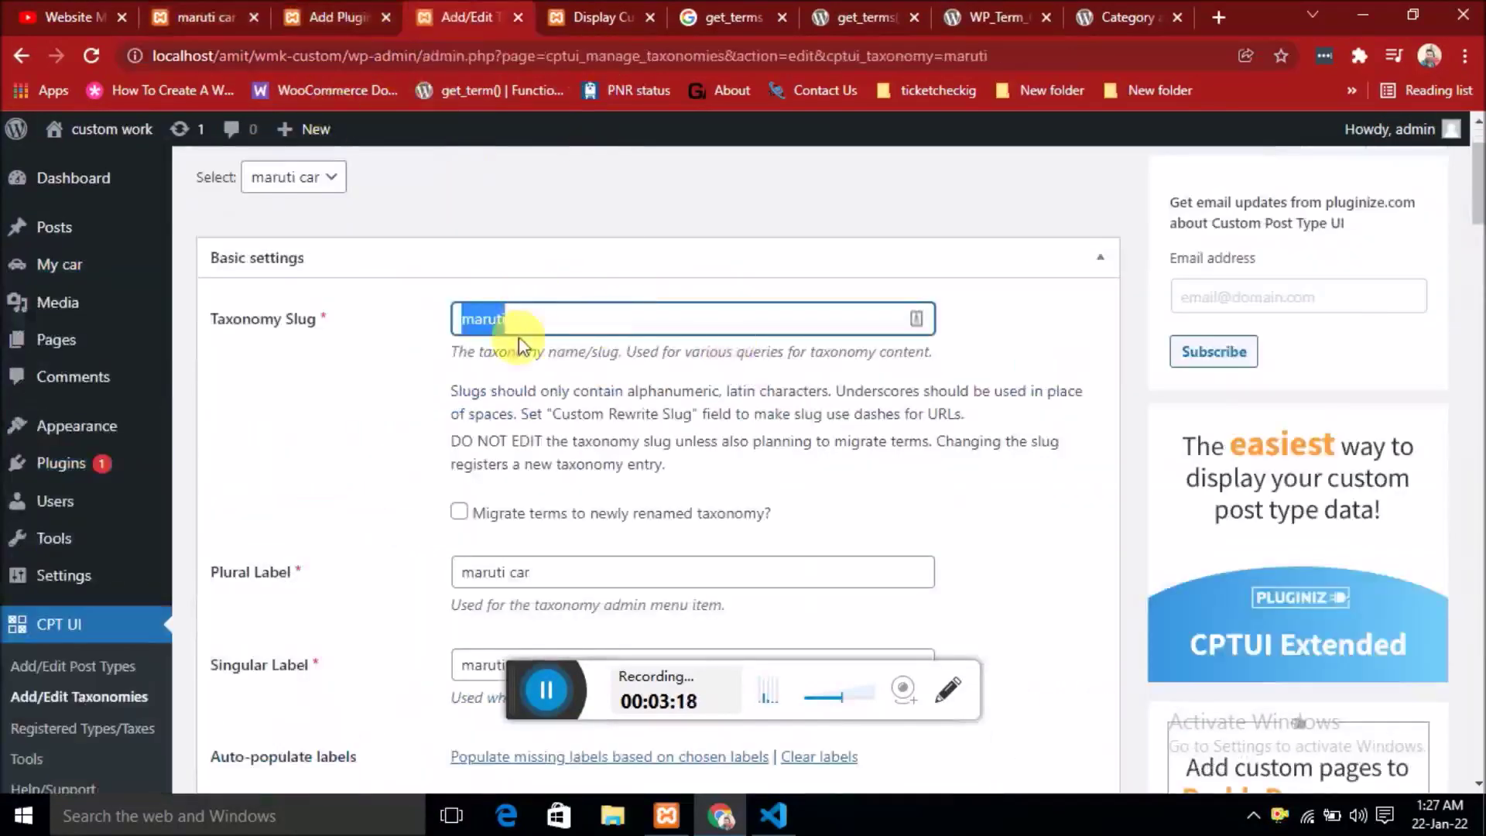
left_click(329, 16)
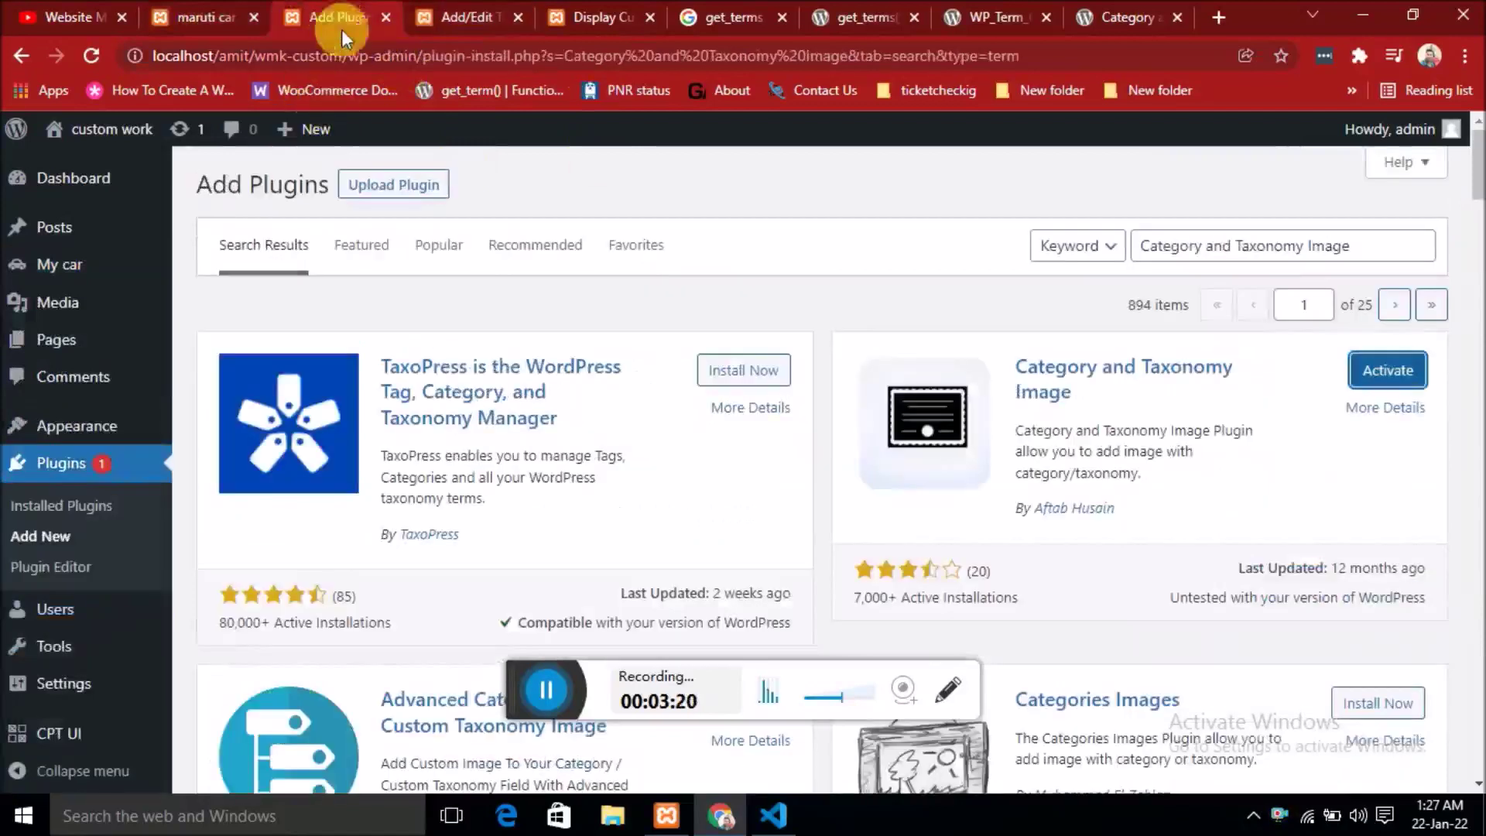
left_click(456, 21)
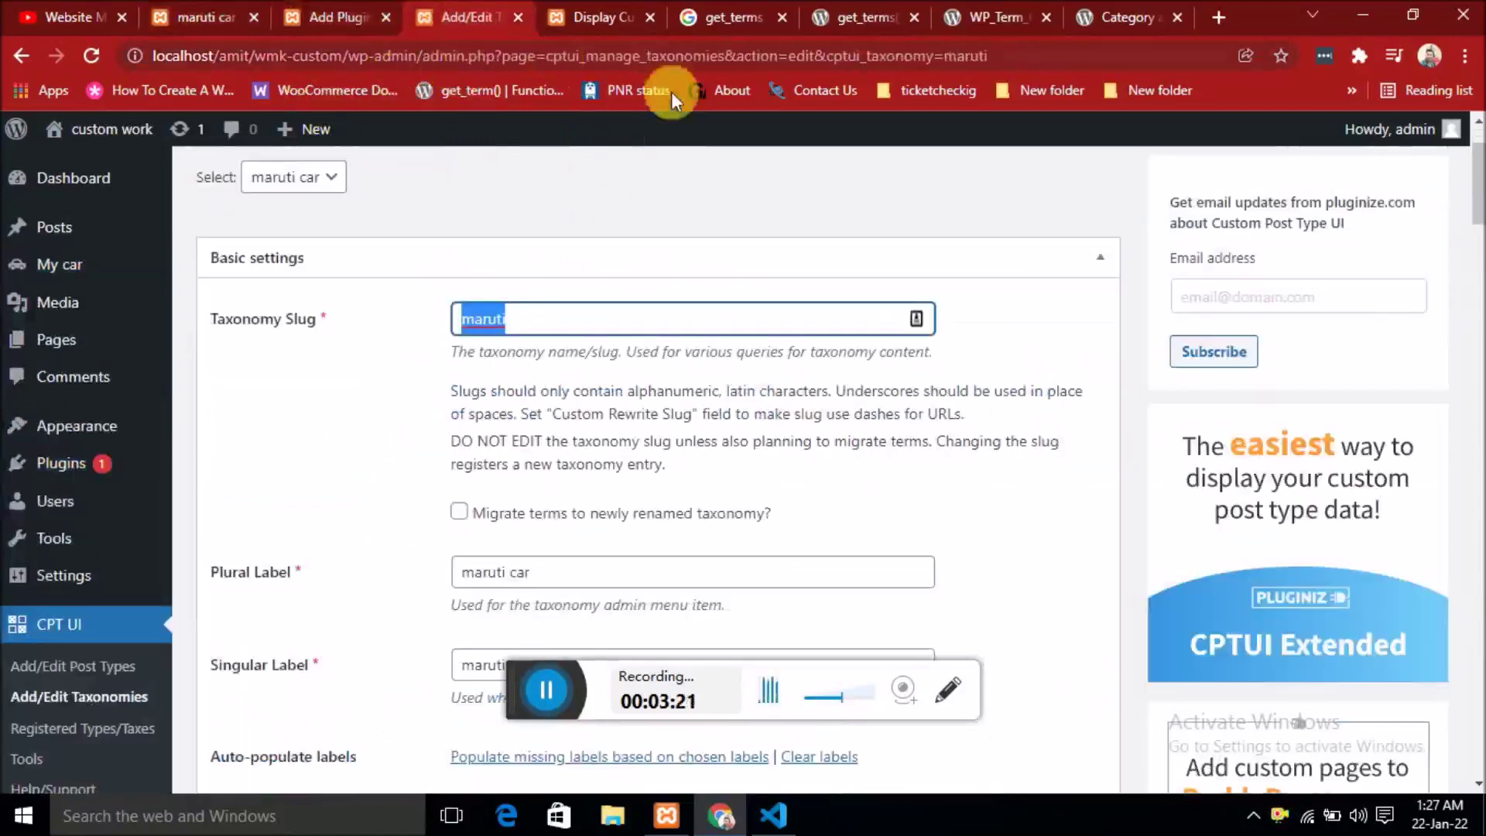
Return to the Maruti category page and point out the post_type and taxonomy values in its URL.
left_click(589, 16)
left_click(364, 17)
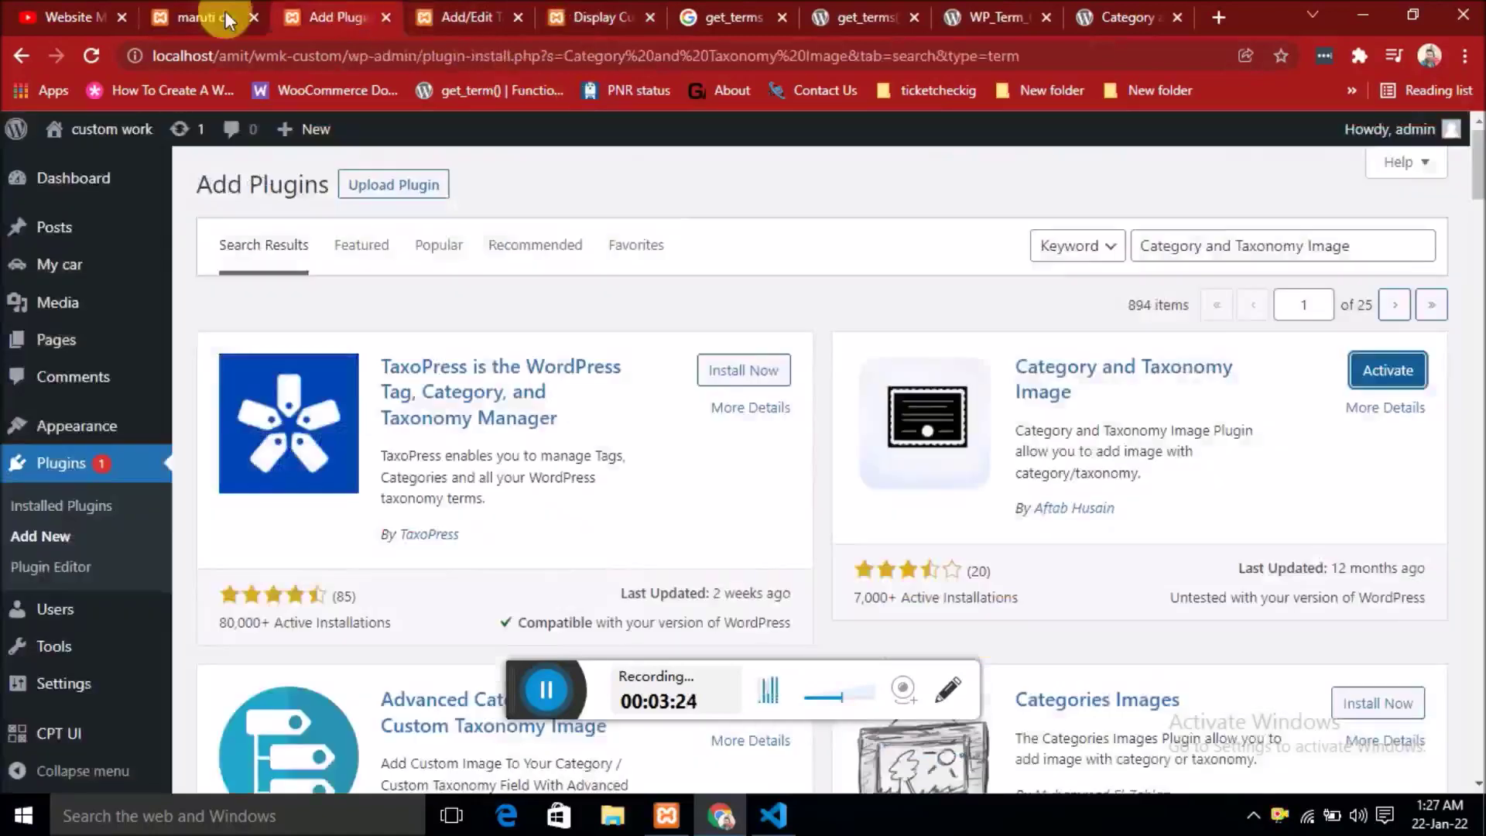
left_click(205, 17)
left_click_drag(719, 56, 783, 60)
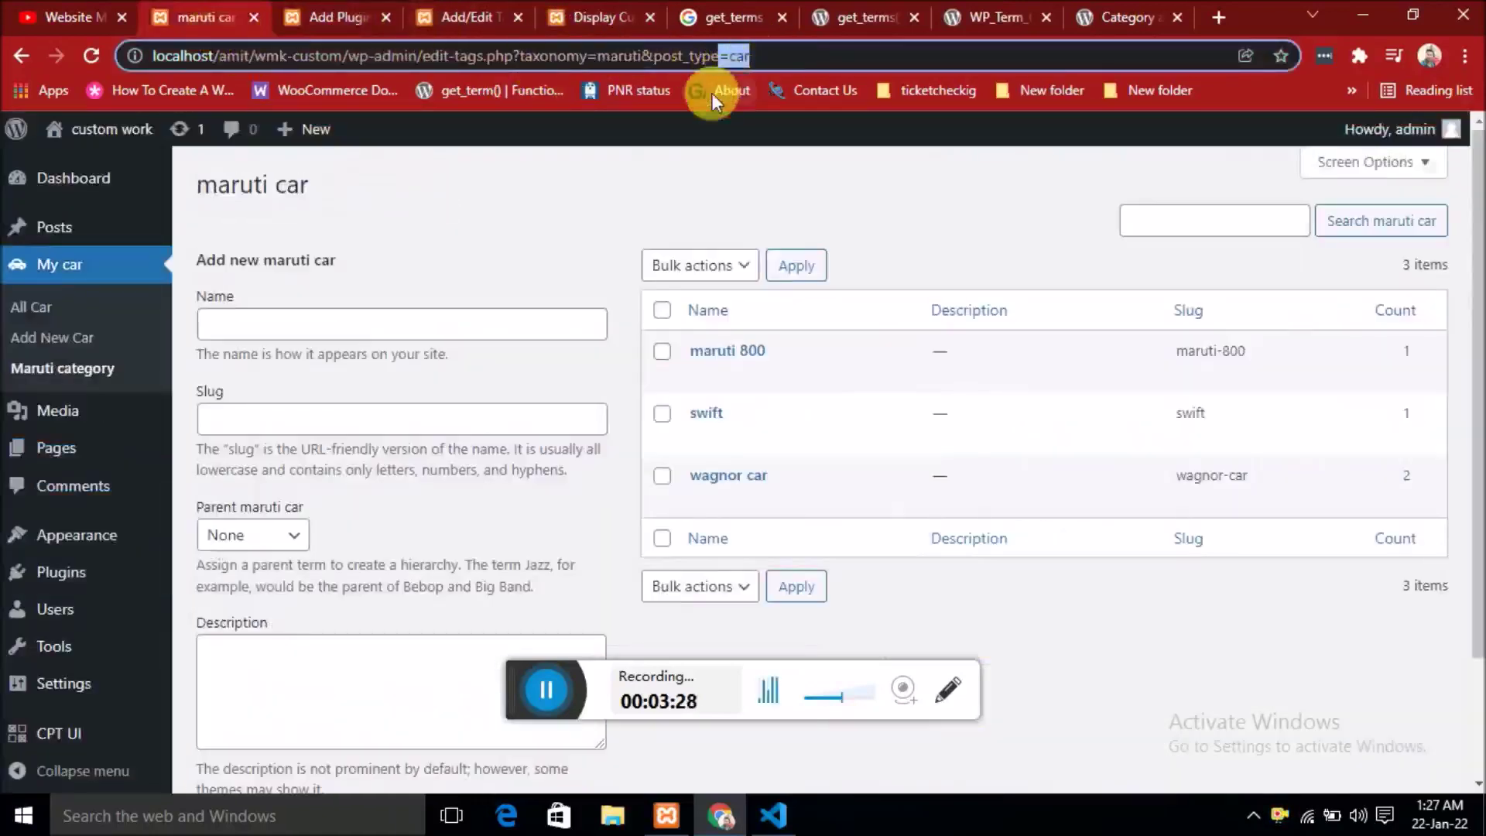
double_click(620, 56)
left_click(657, 57, "shift")
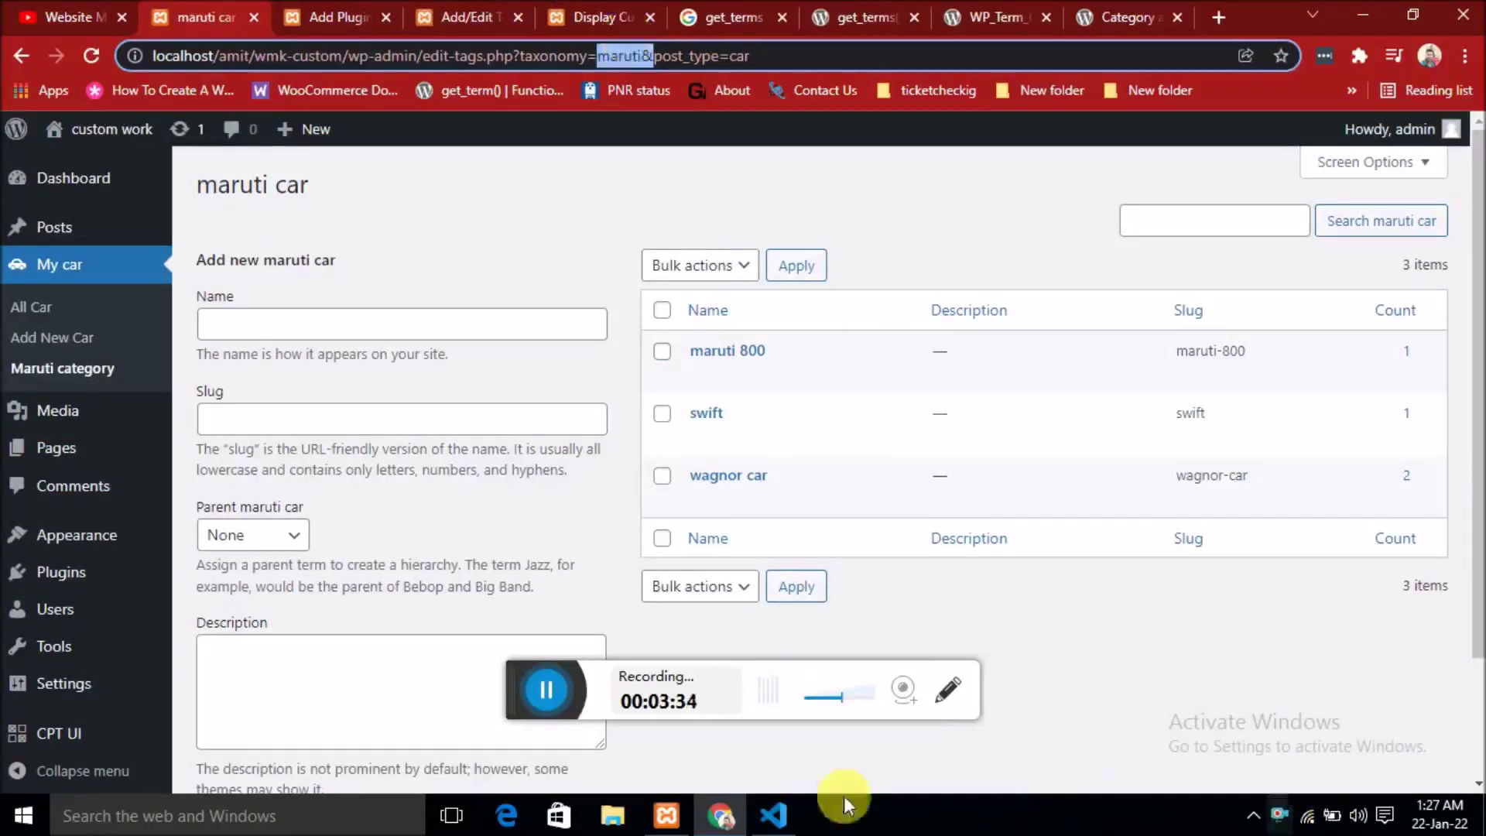
Open the maruti 800 category for editing and examine which fields its form offers.
scroll(510, 369, "down", 2)
scroll(408, 447, "up", 2)
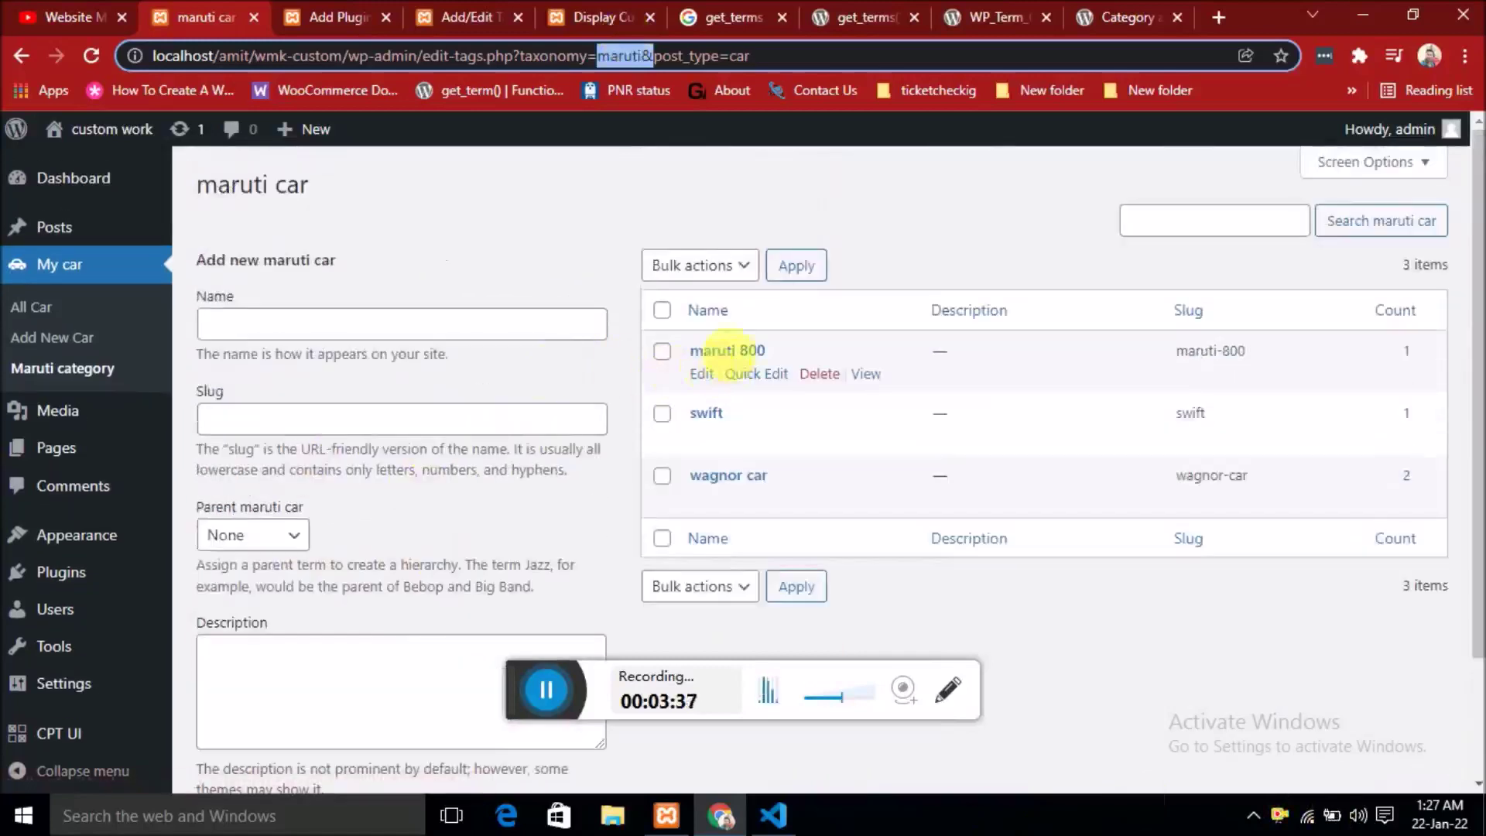
left_click(702, 375)
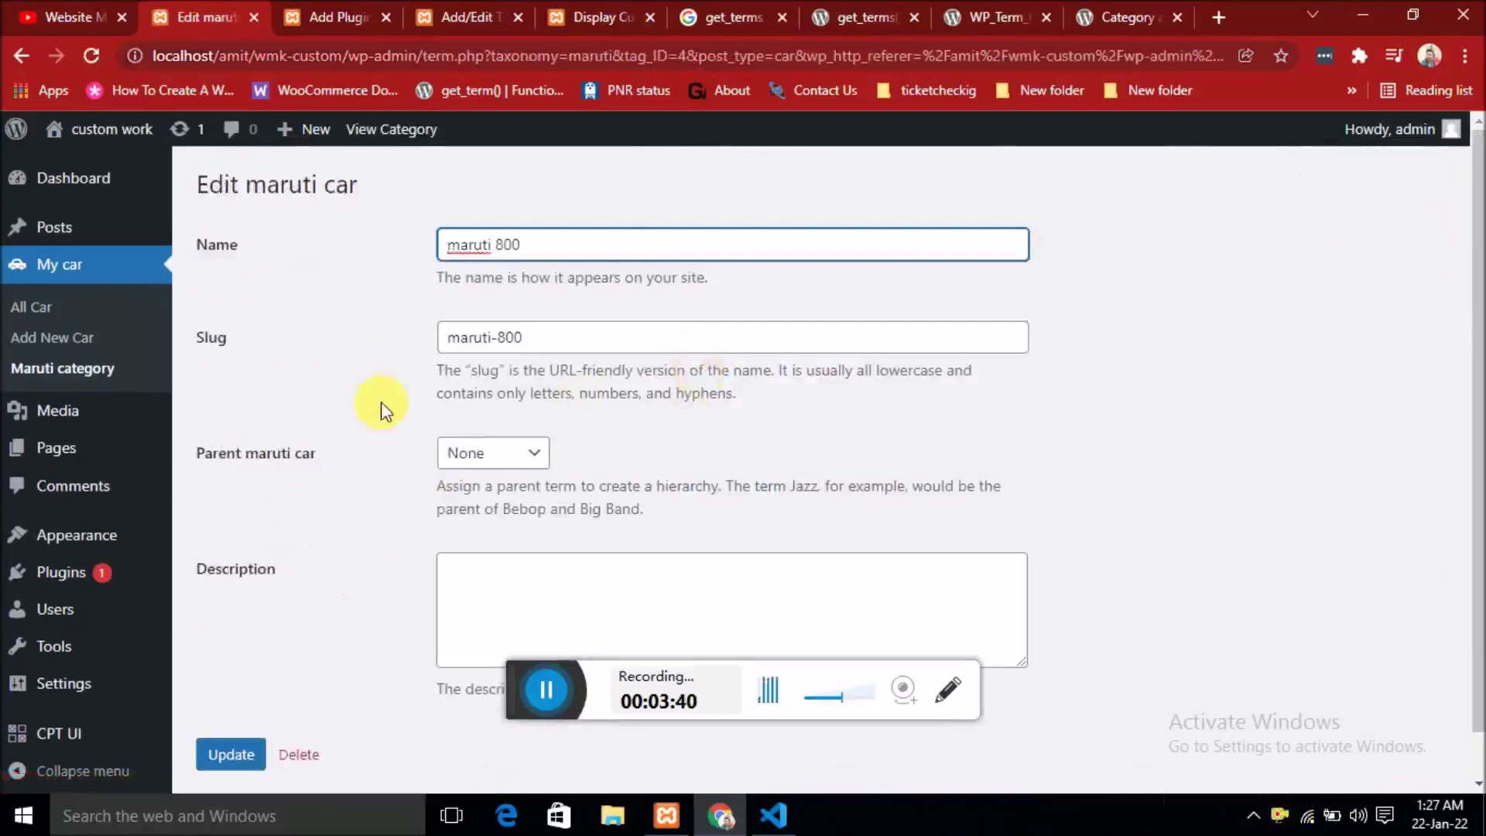
scroll(406, 430, "down", 1)
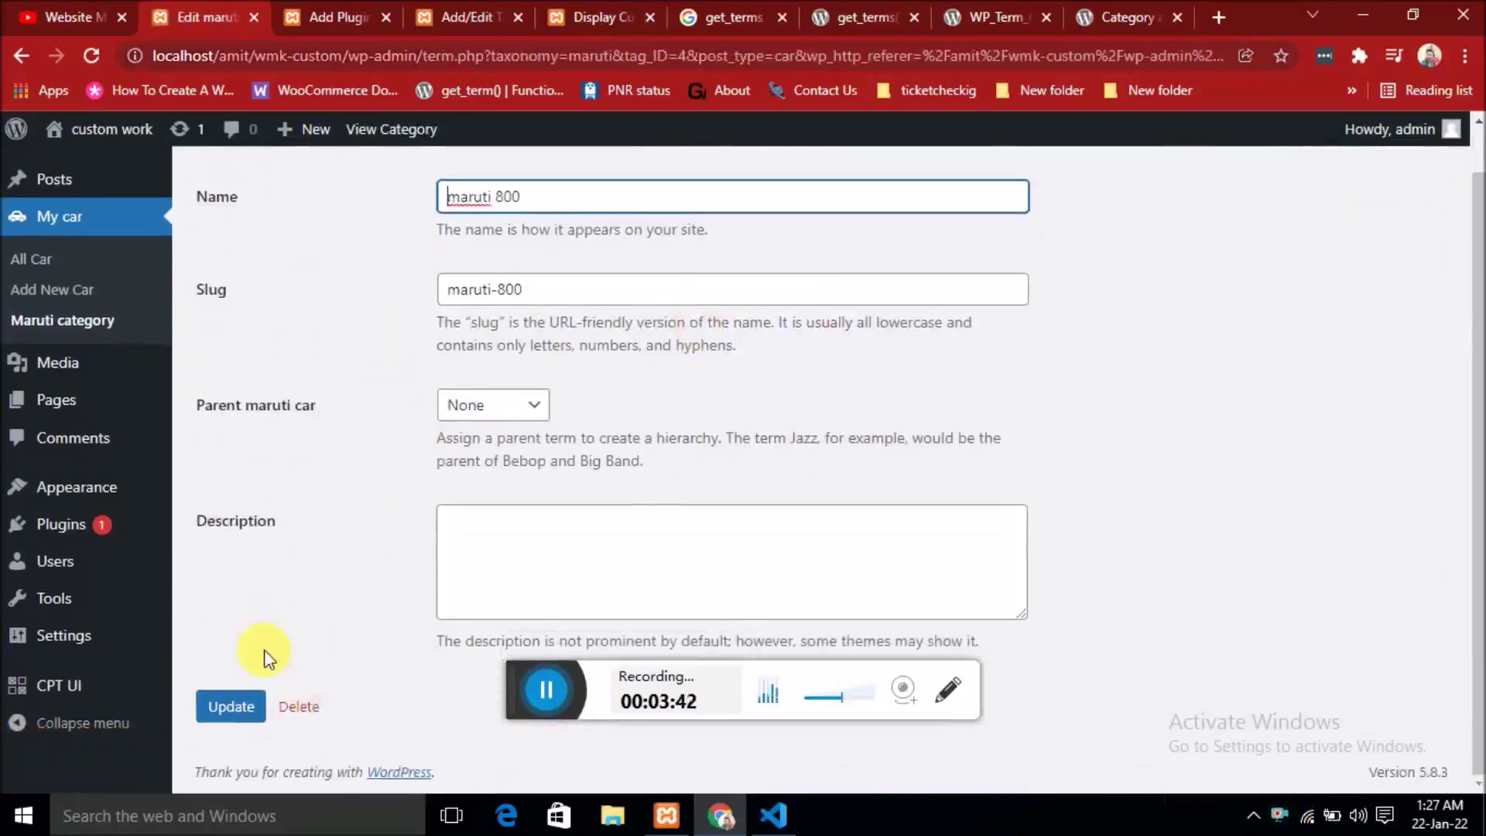
scroll(294, 650, "up", 1)
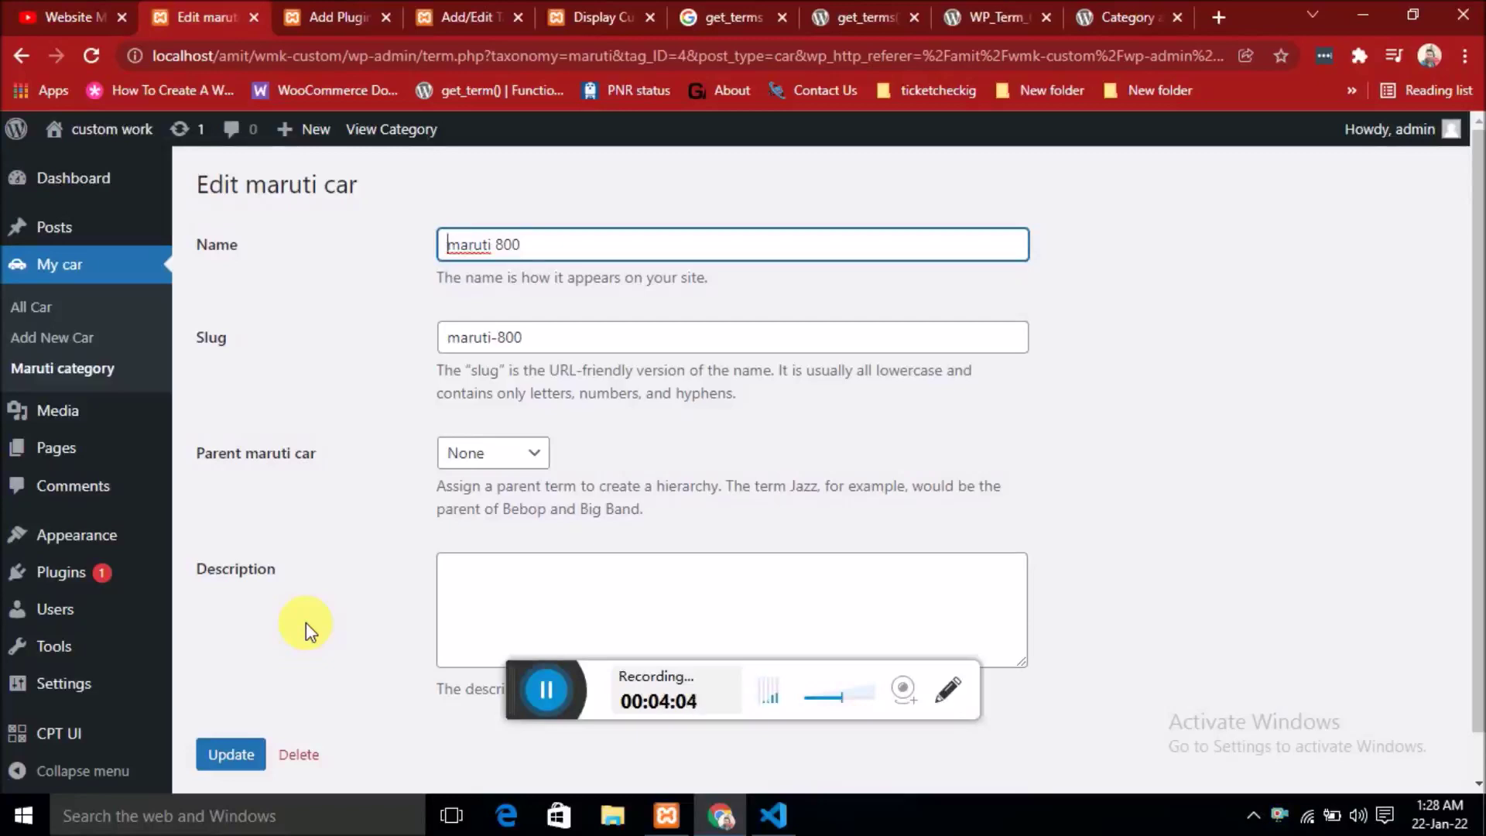
scroll(620, 517, "down", 1)
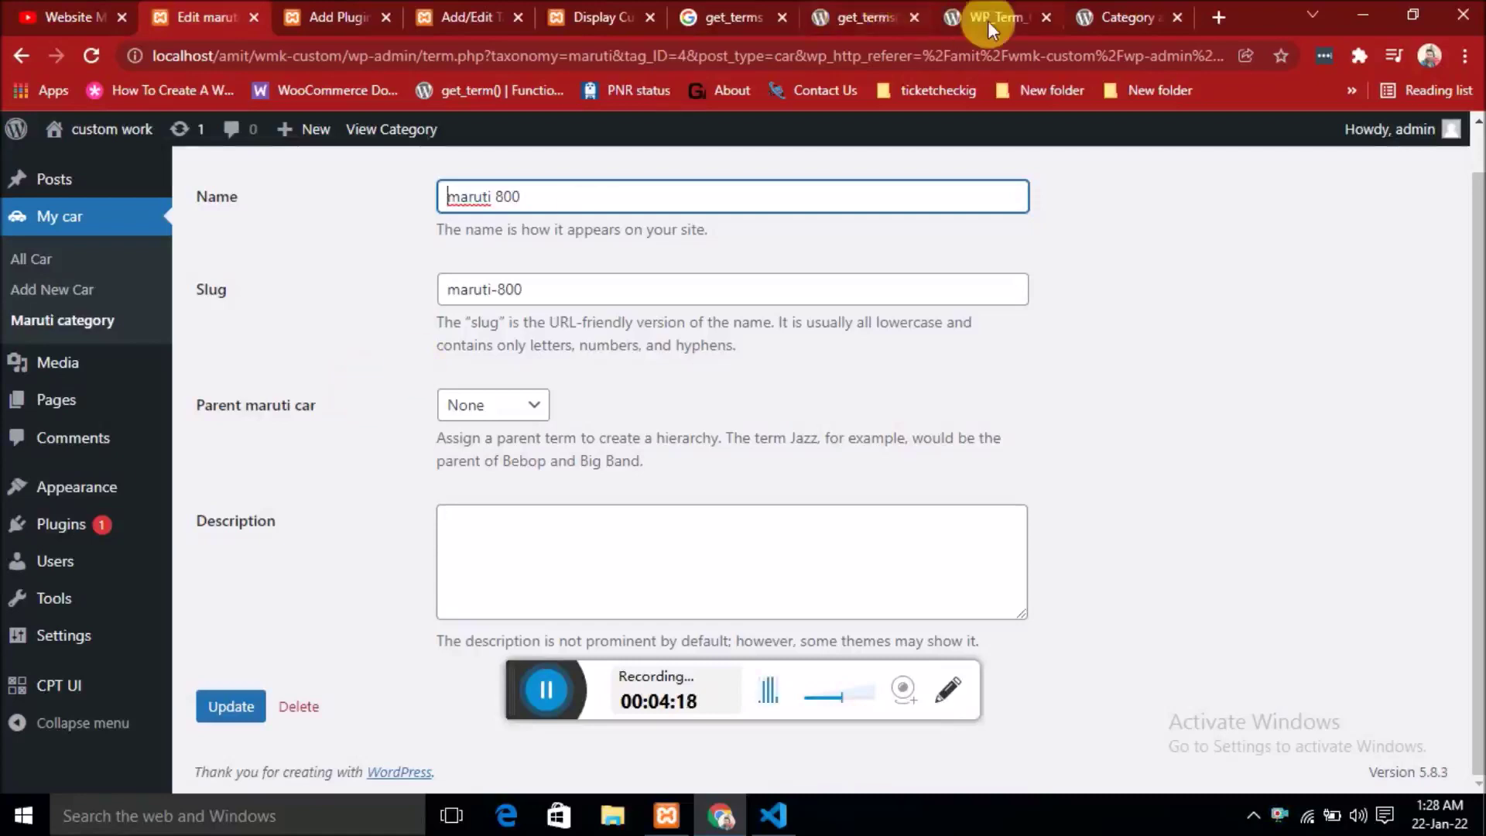
Go to the Category and Taxonomy Image plugin page on wordpress.org and highlight the plugin's name.
left_click(740, 18)
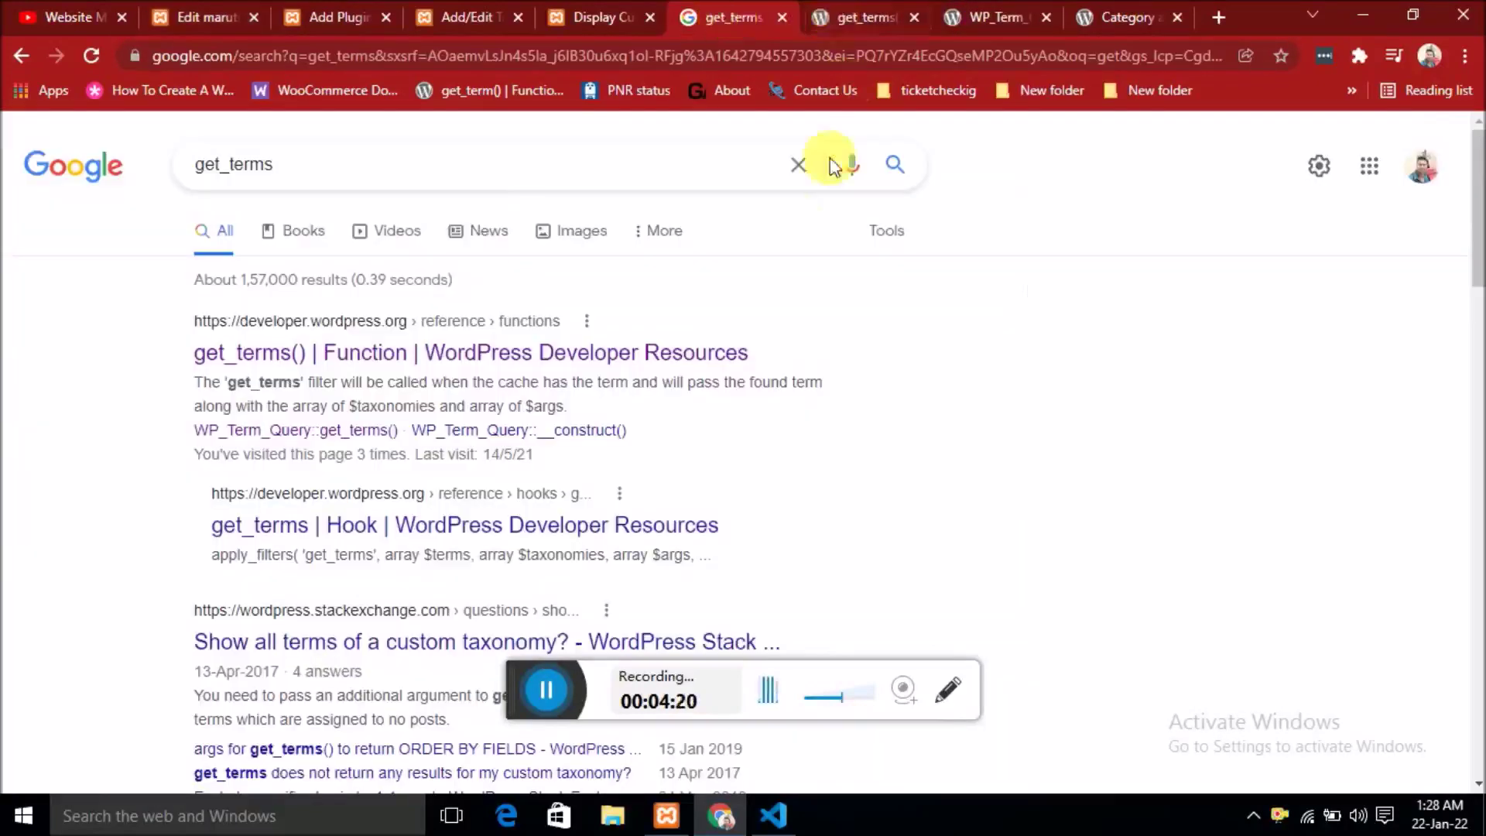
left_click(856, 15)
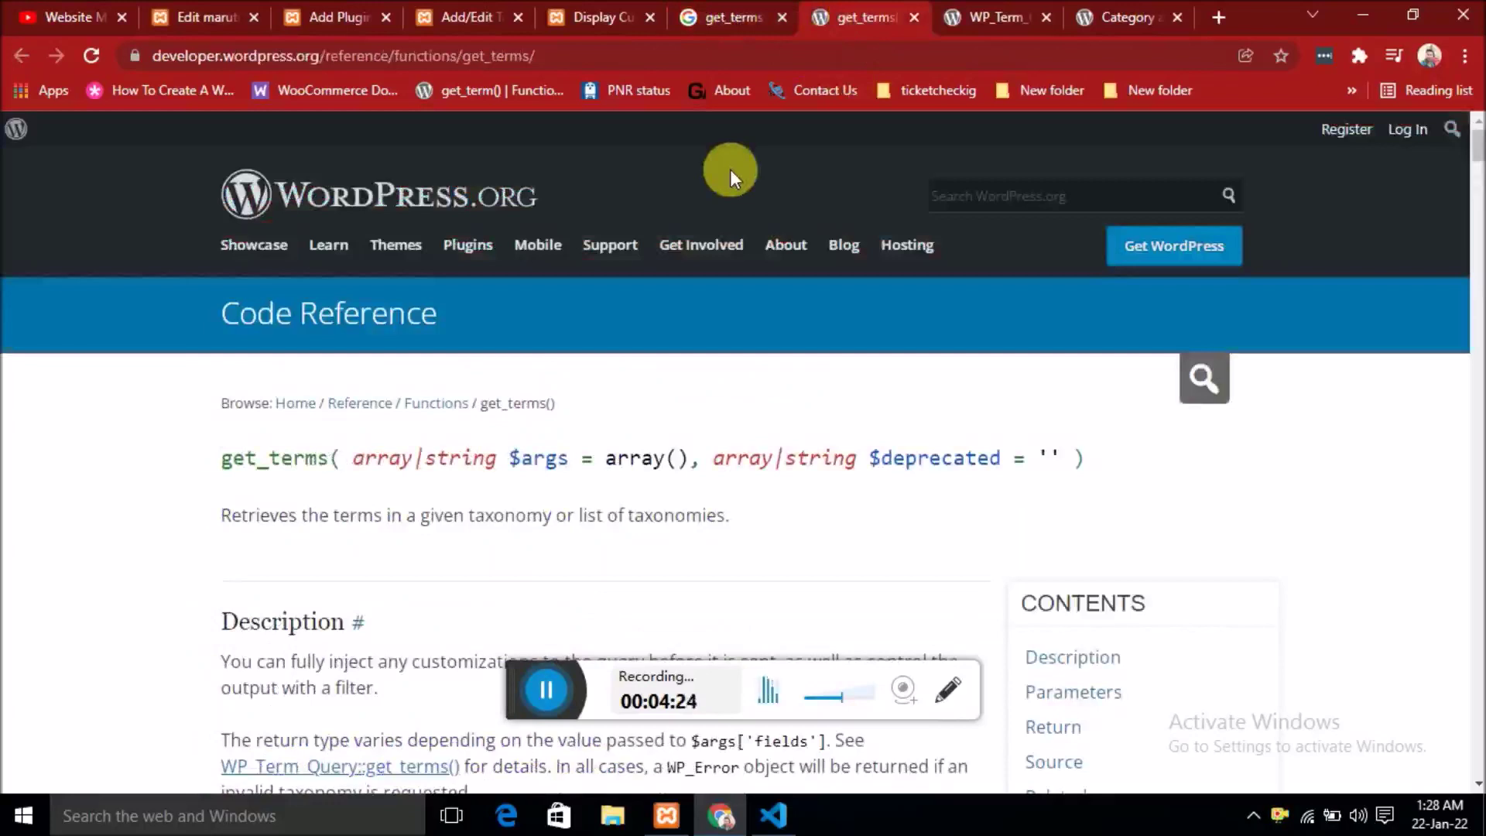
left_click(1073, 30)
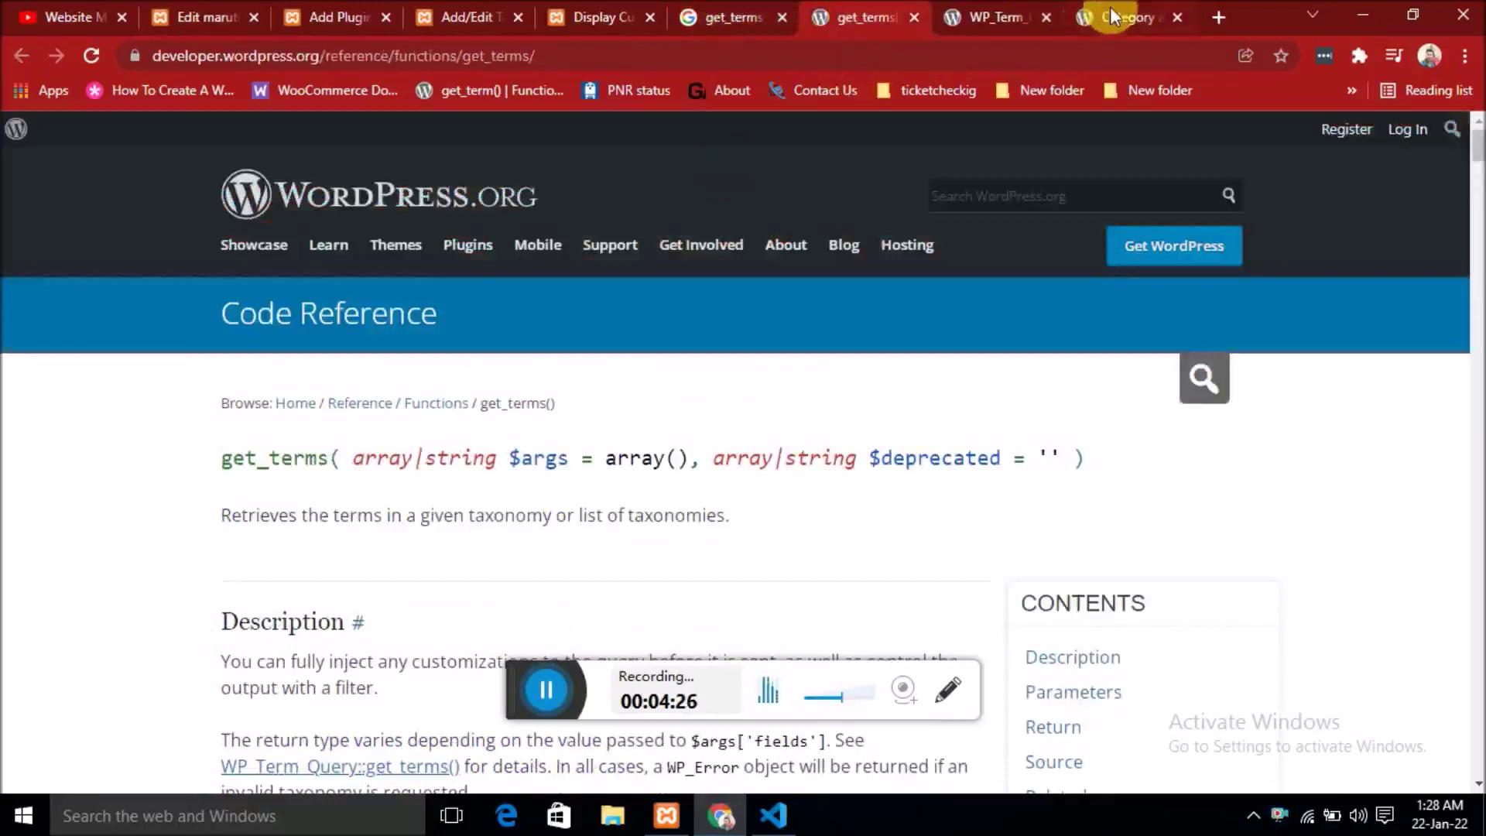
scroll(650, 508, "down", 5)
left_click_drag(347, 324, 860, 325)
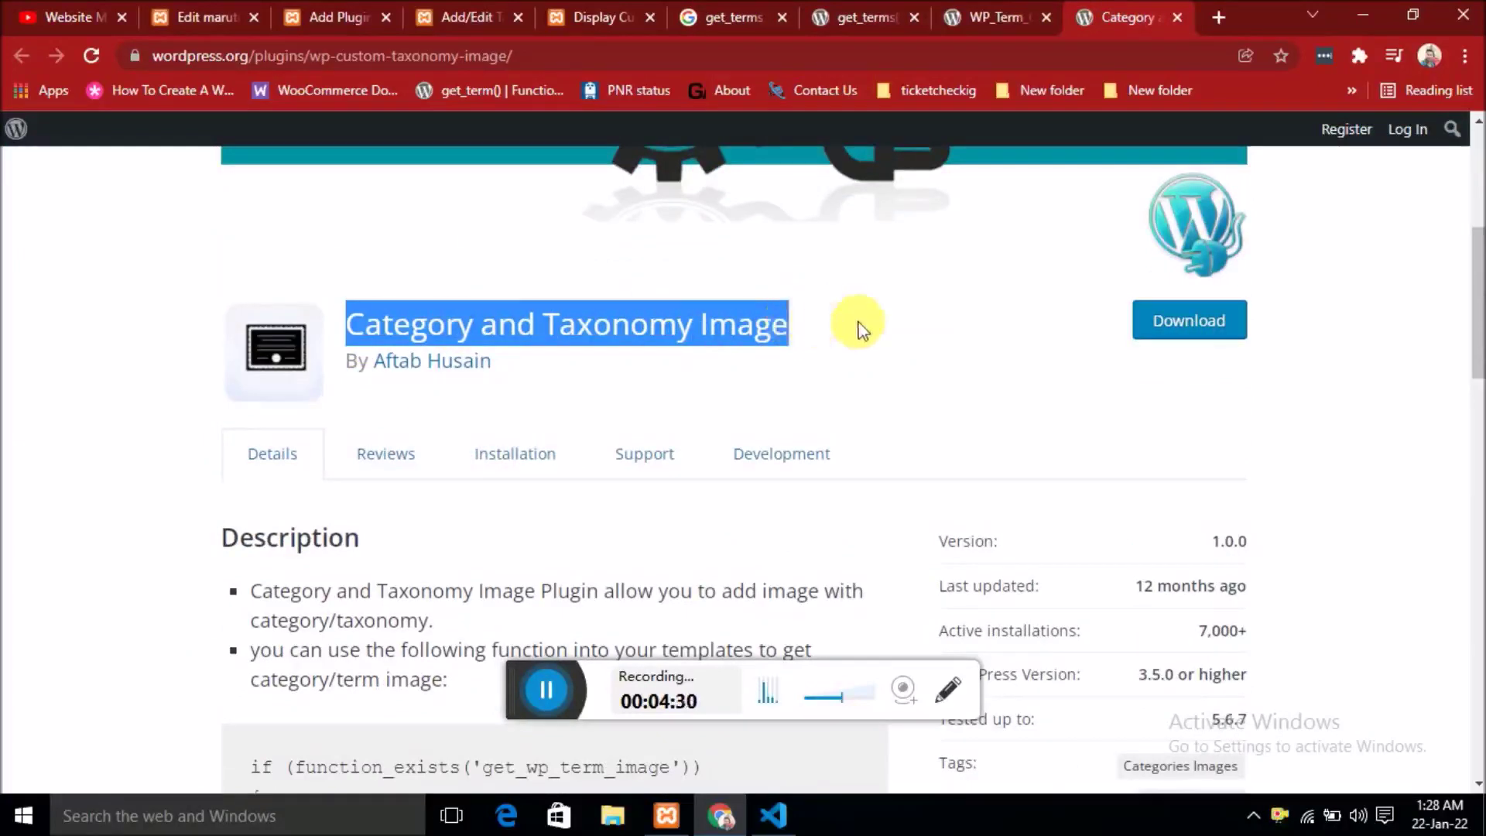
Read the description on the Category and Taxonomy Image plugin page to see what the plugin adds to categories.
scroll(854, 354, "down", 1)
scroll(690, 384, "down", 1)
scroll(601, 565, "up", 4)
scroll(673, 524, "down", 4)
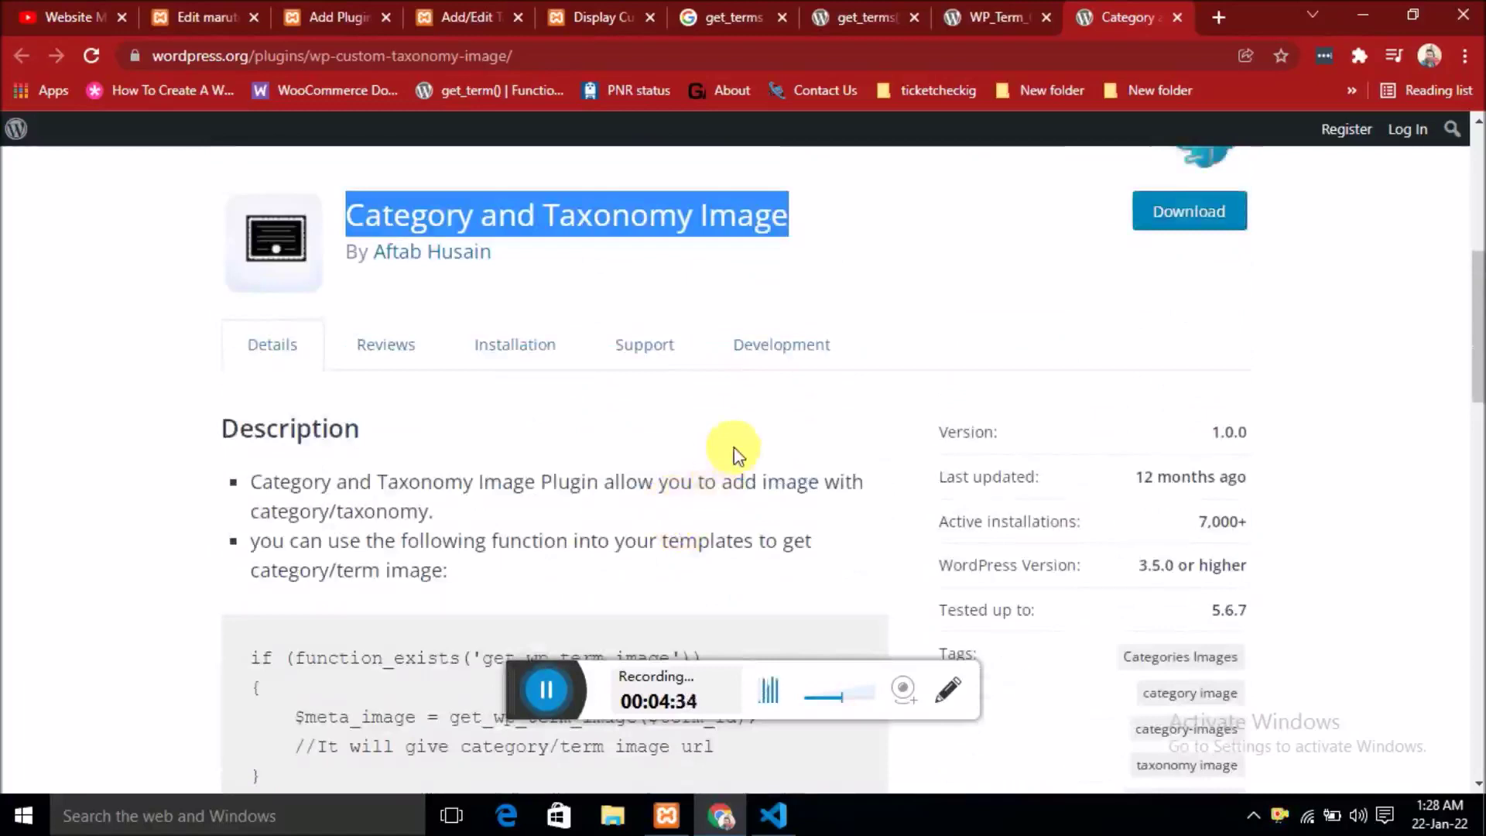
scroll(731, 449, "down", 1)
scroll(755, 445, "up", 3)
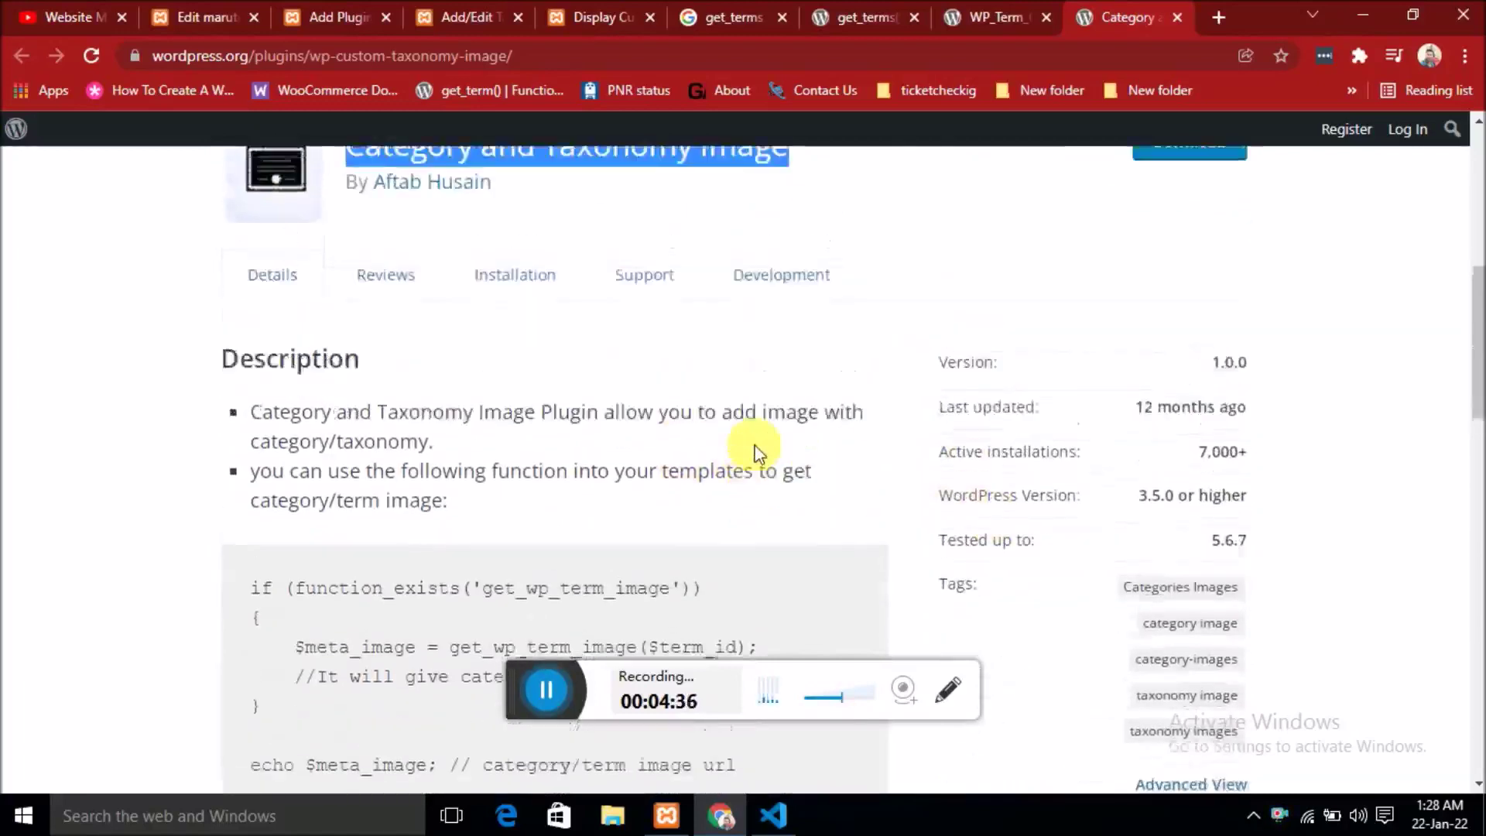
scroll(763, 460, "down", 1)
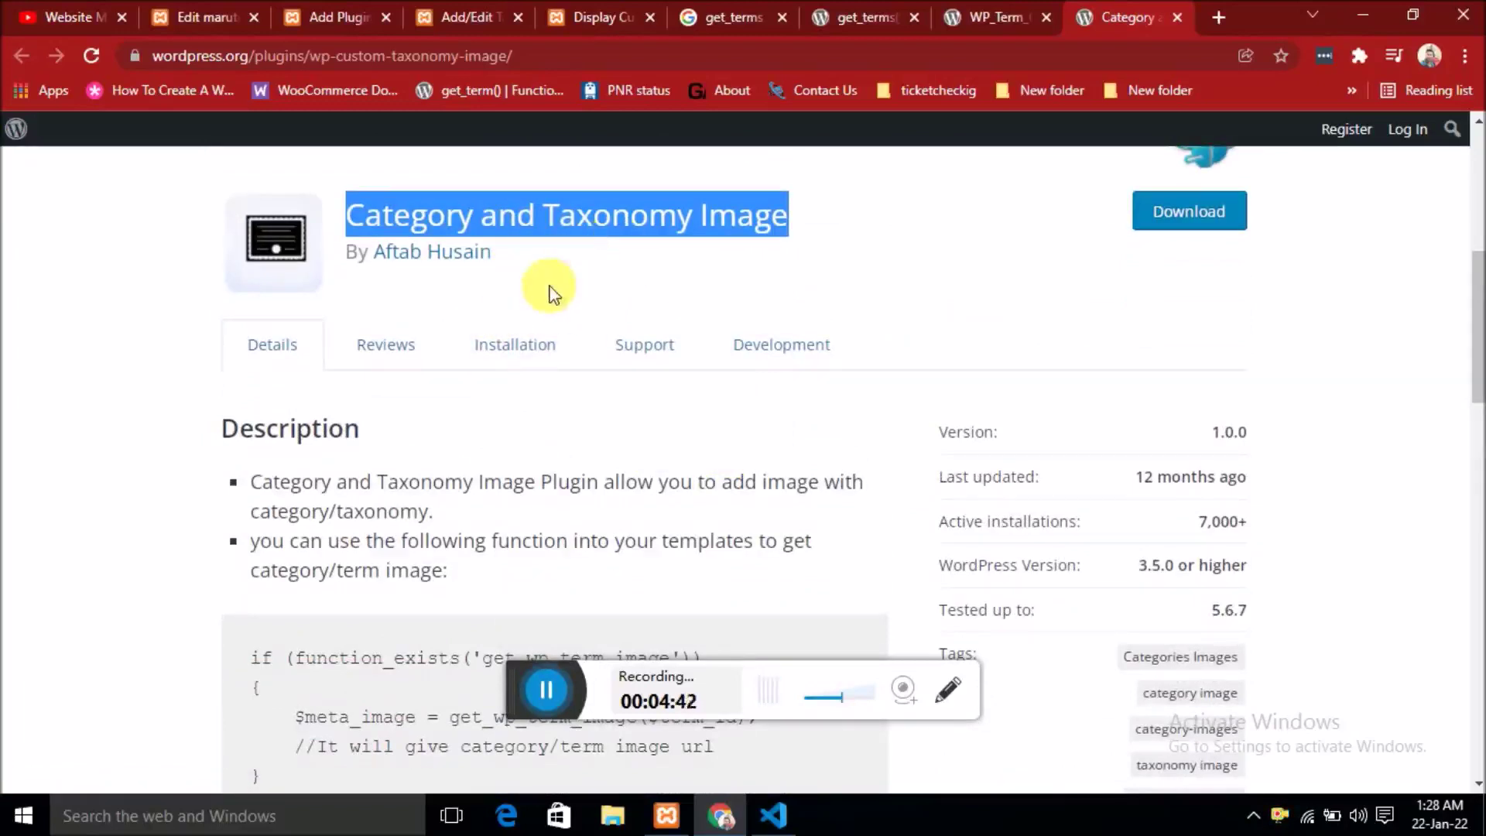
left_click(569, 297)
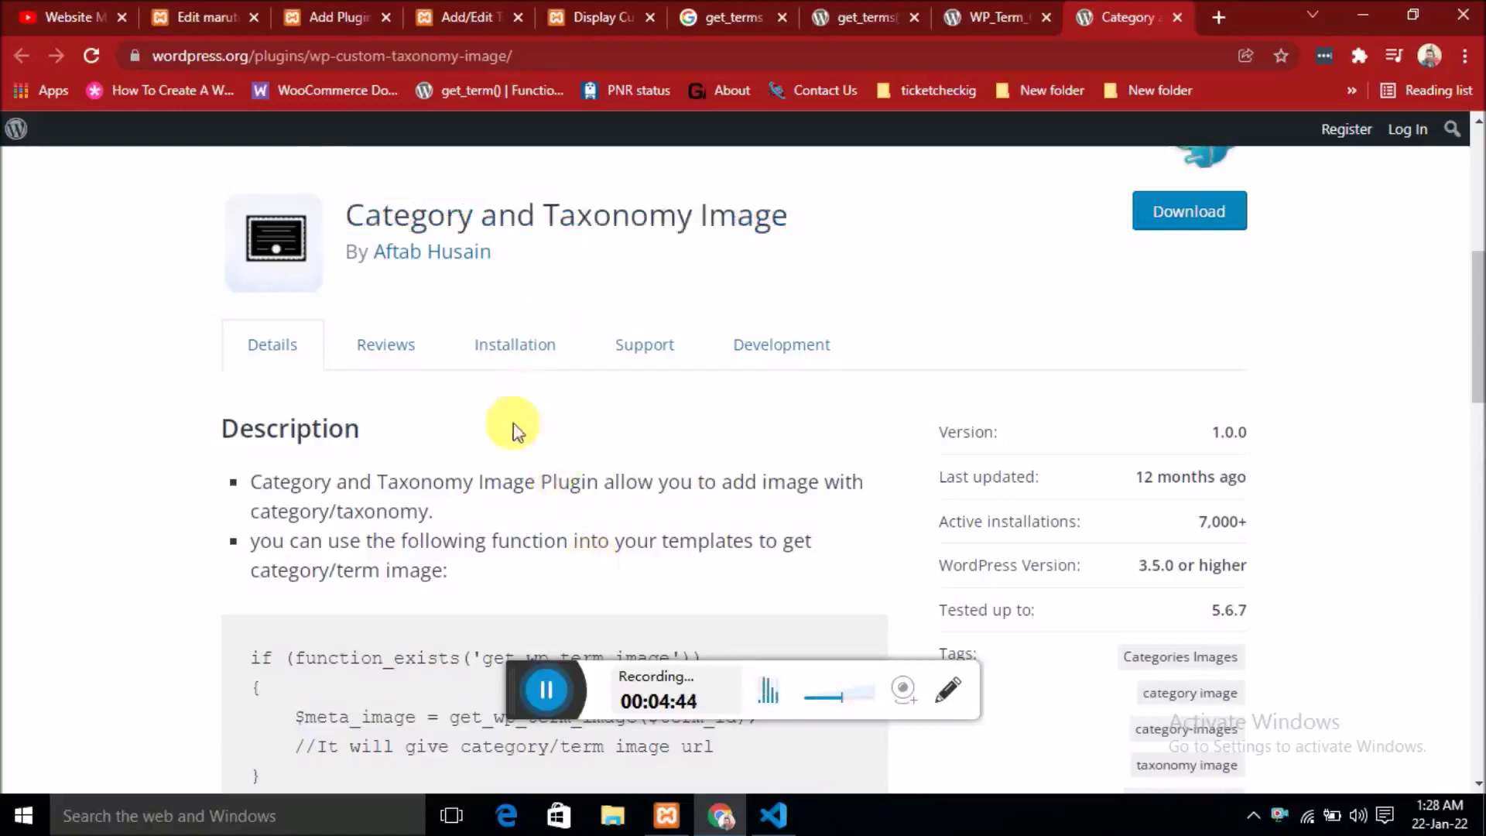
scroll(522, 434, "down", 3)
scroll(529, 441, "up", 5)
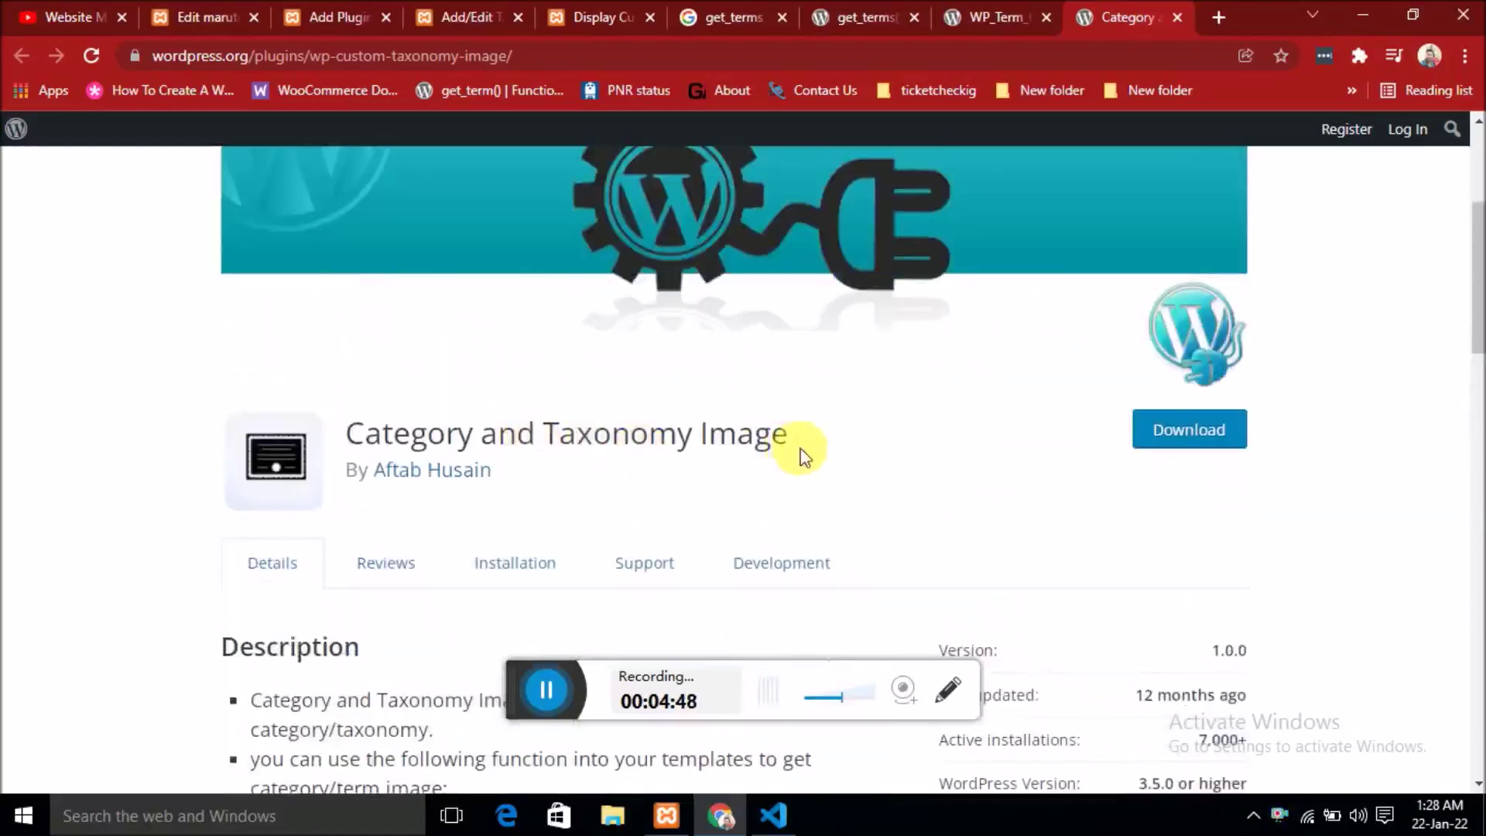
Point out the Category and Taxonomy Image plugin title again and look over the plugin's details page.
left_click_drag(800, 449, 345, 433)
left_click(739, 437)
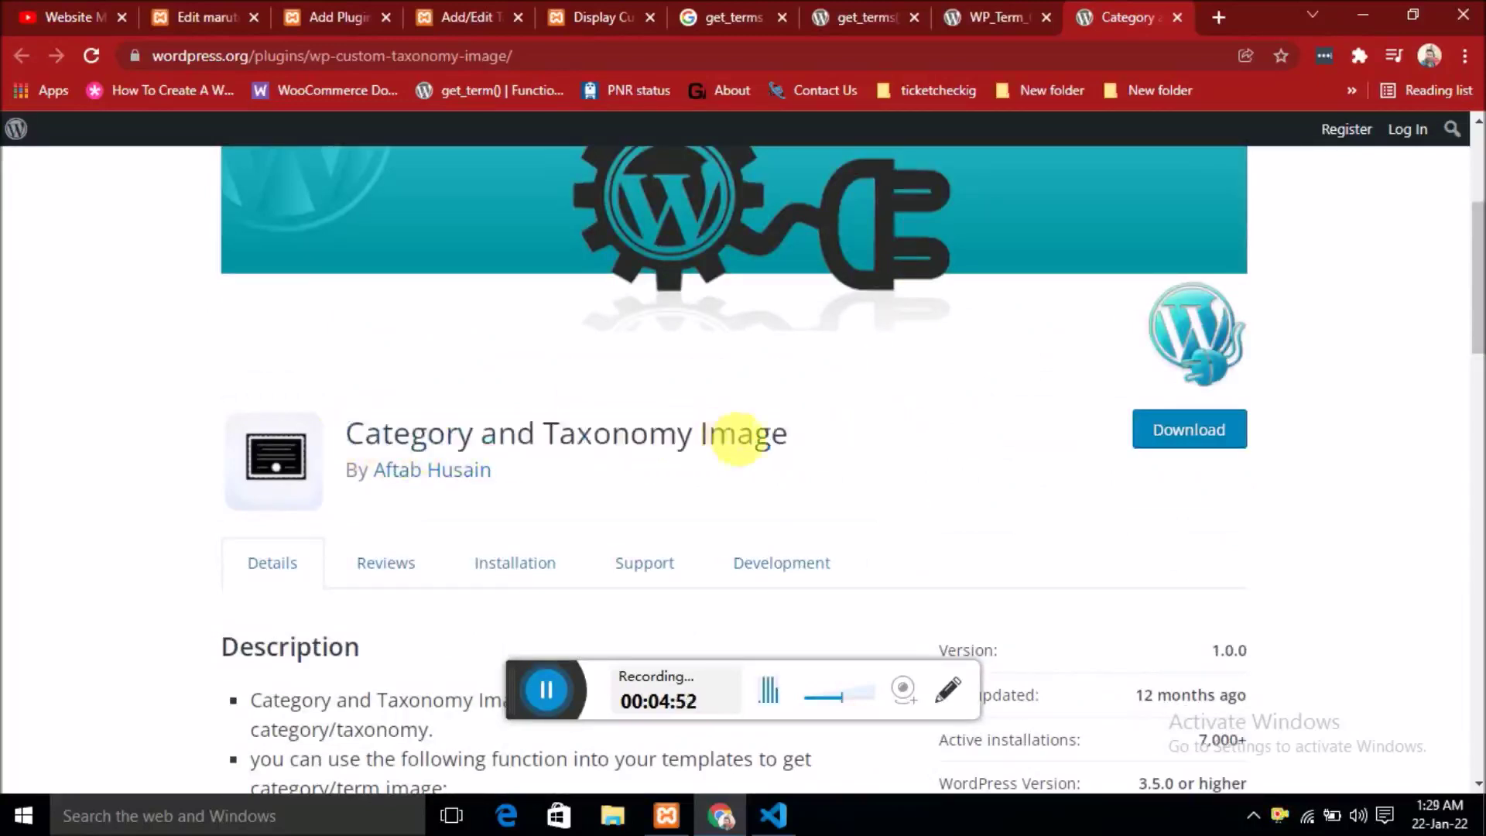
left_click_drag(805, 445, 340, 427)
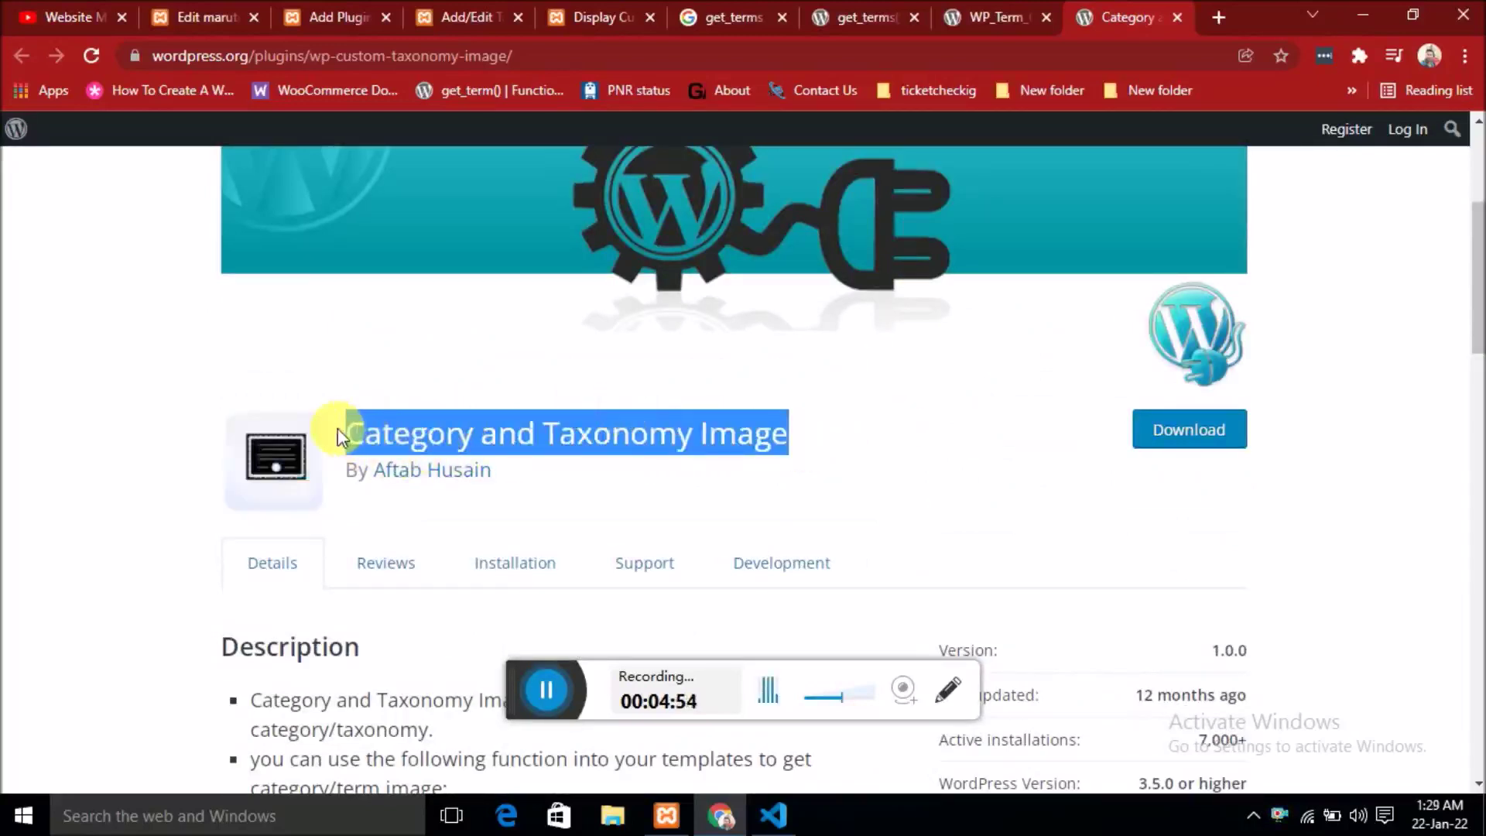
scroll(465, 465, "down", 2)
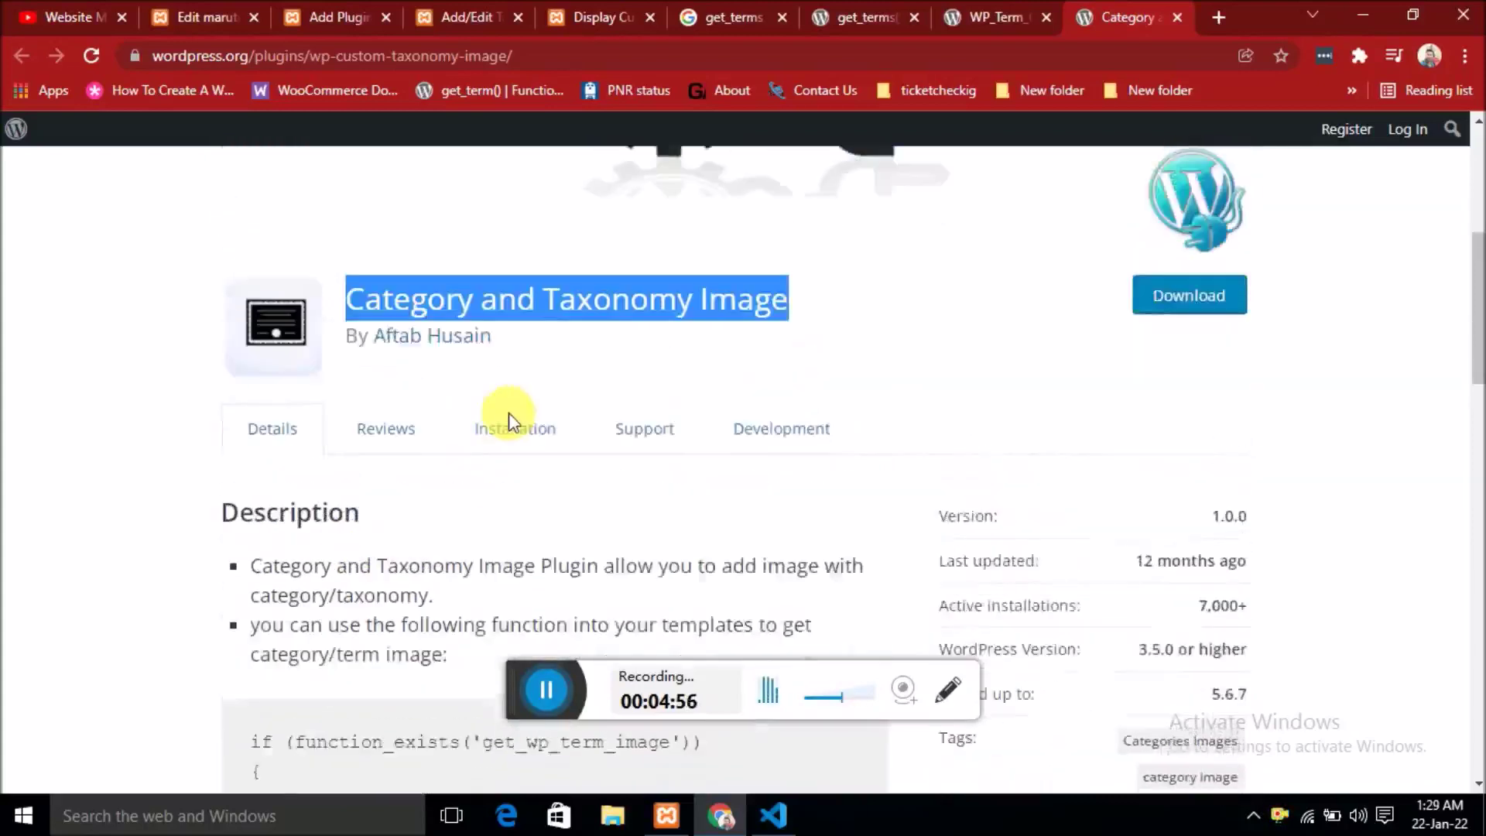
scroll(542, 418, "up", 1)
scroll(617, 424, "down", 2)
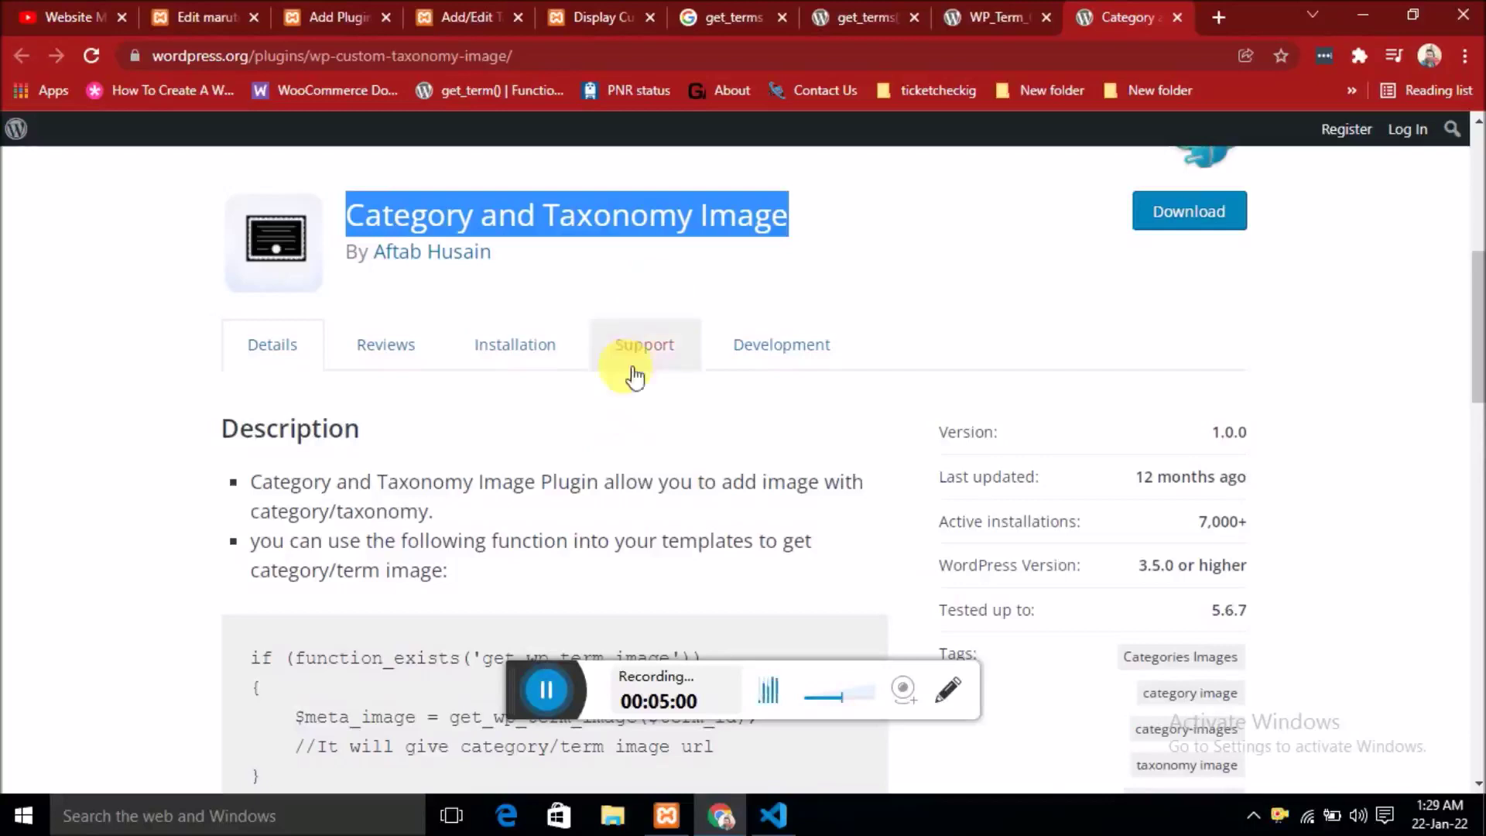
left_click(601, 387)
scroll(634, 441, "up", 5)
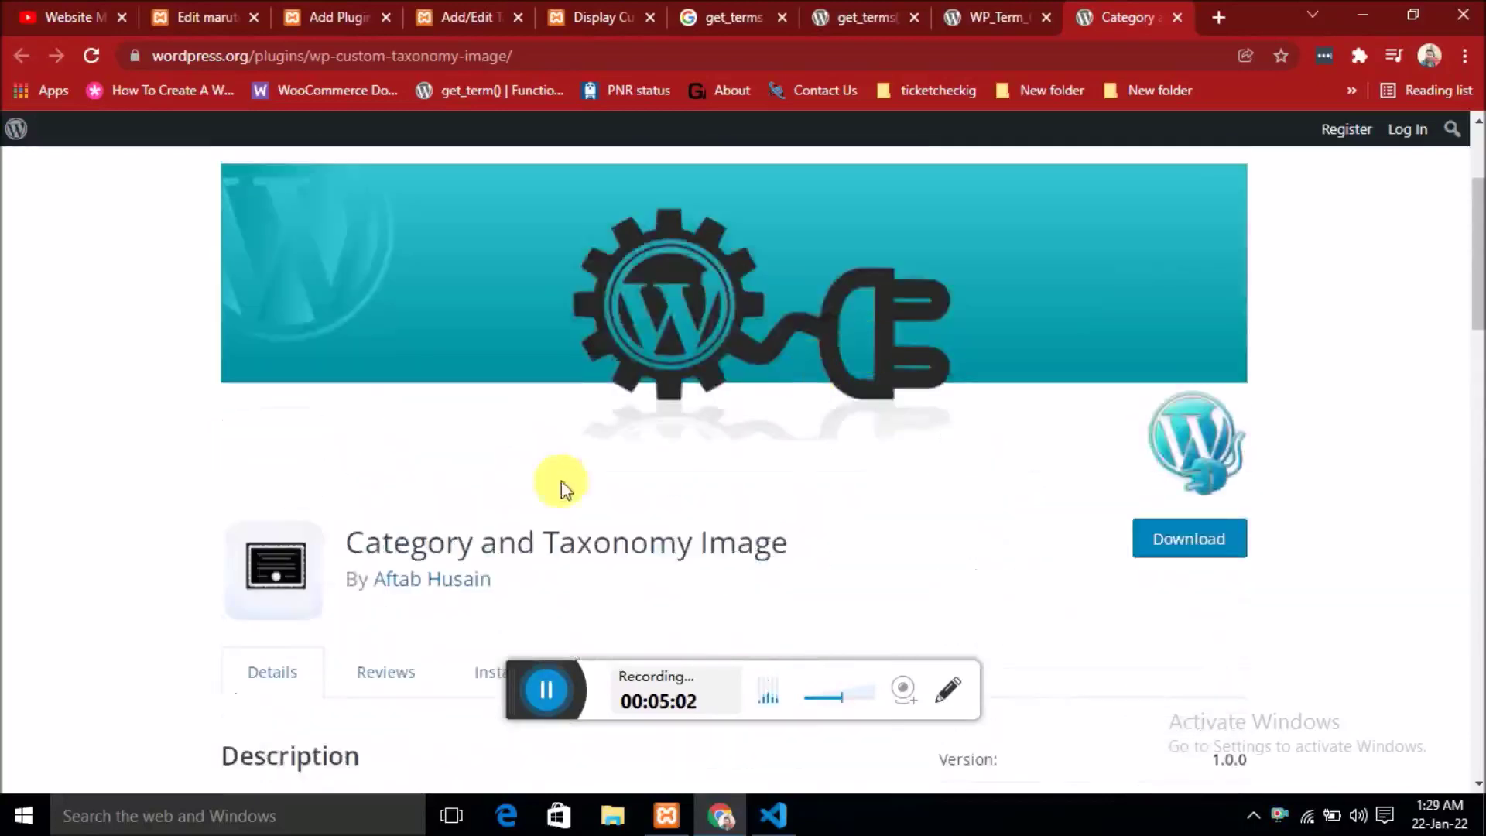
scroll(710, 464, "down", 9)
scroll(747, 492, "up", 5)
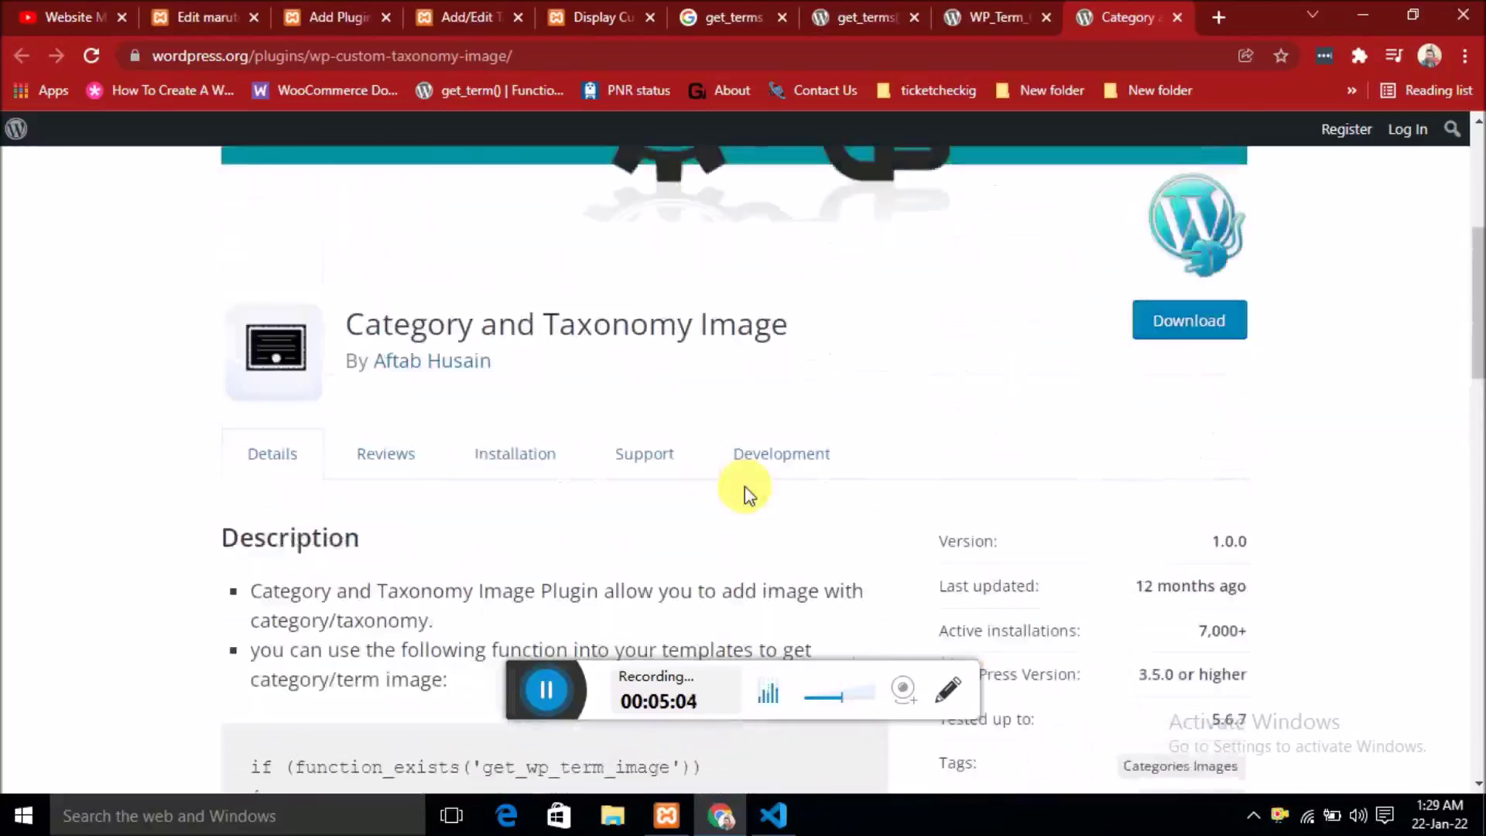
Examine the plugin's get_wp_term_image($term_id) code snippet and its feature list on the details page.
left_click_drag(799, 331, 299, 332)
scroll(577, 418, "down", 5)
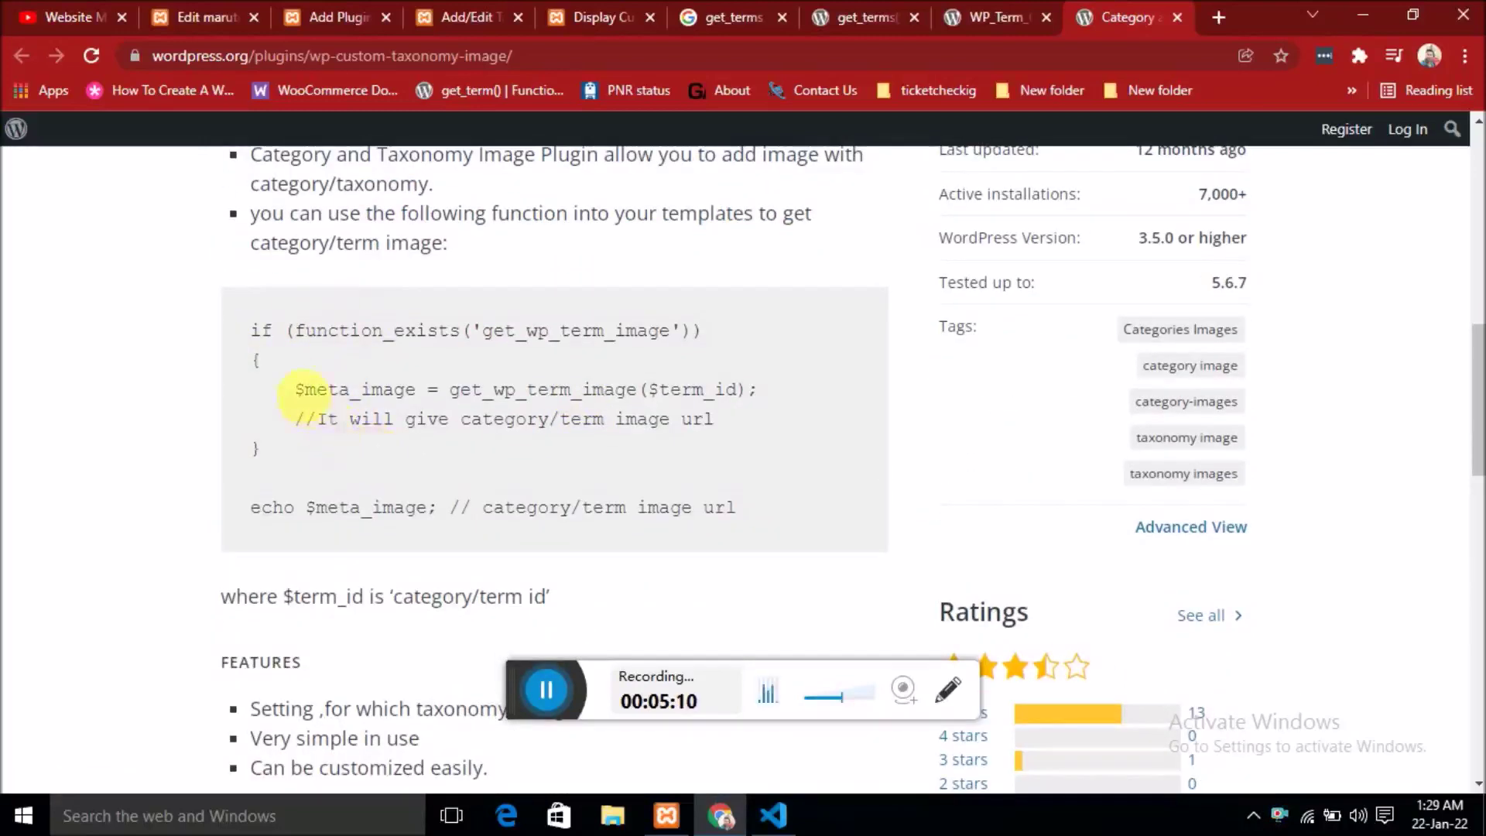
left_click_drag(758, 389, 328, 389)
scroll(388, 495, "down", 1)
scroll(391, 518, "down", 8)
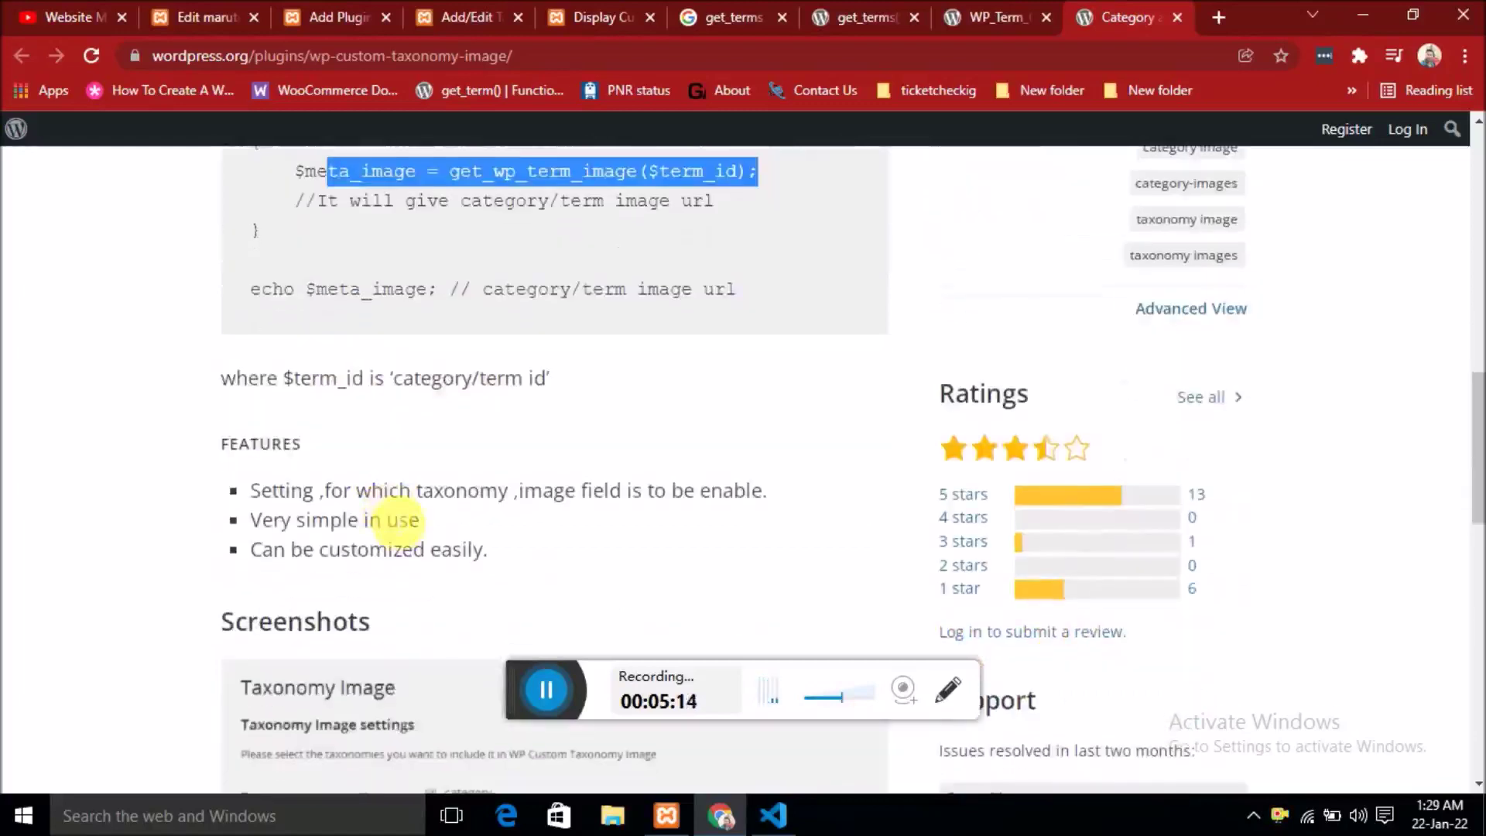
scroll(397, 520, "up", 14)
scroll(402, 523, "up", 6)
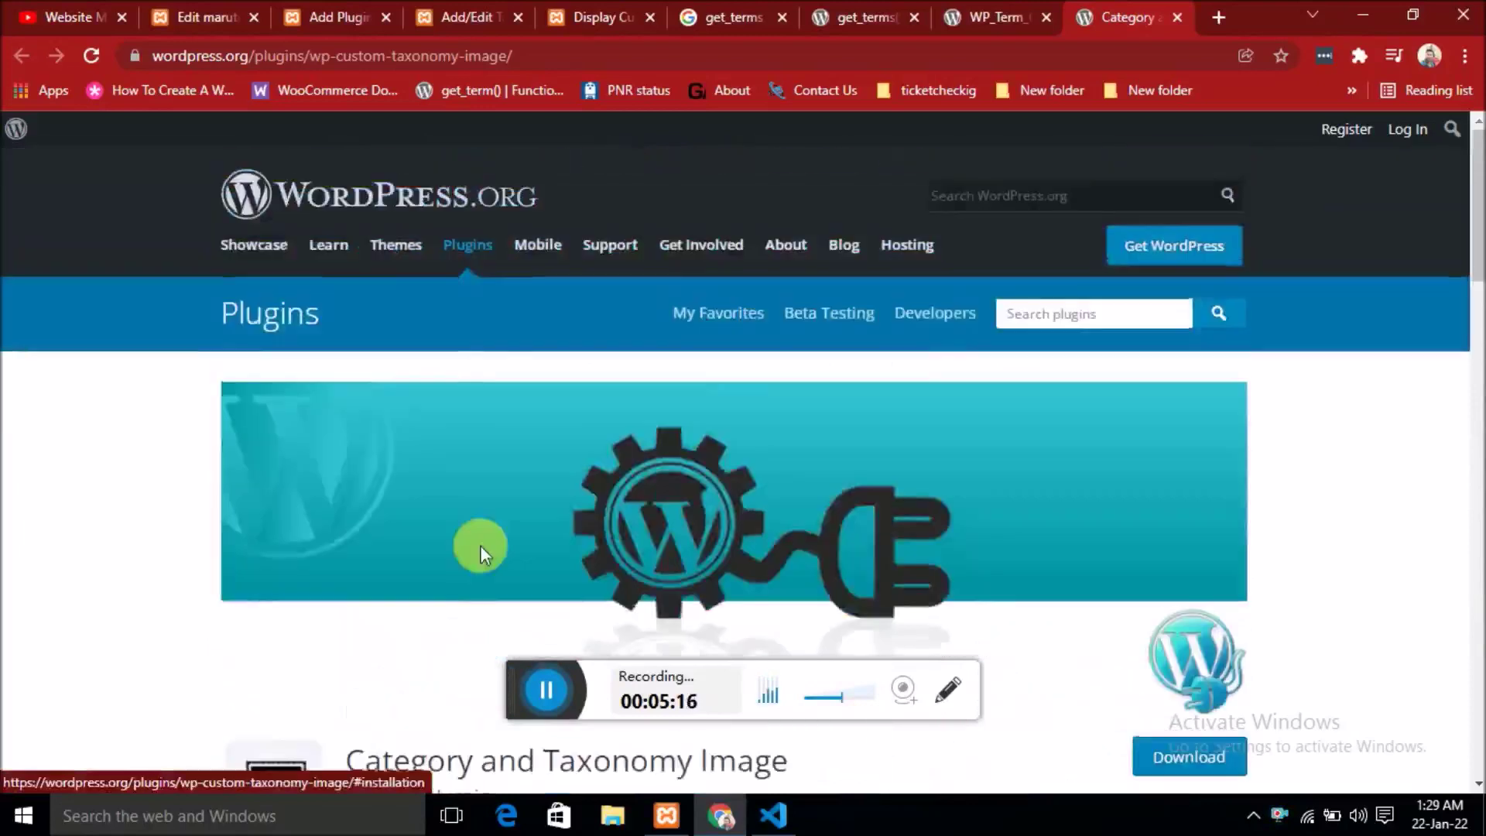
scroll(768, 461, "down", 5)
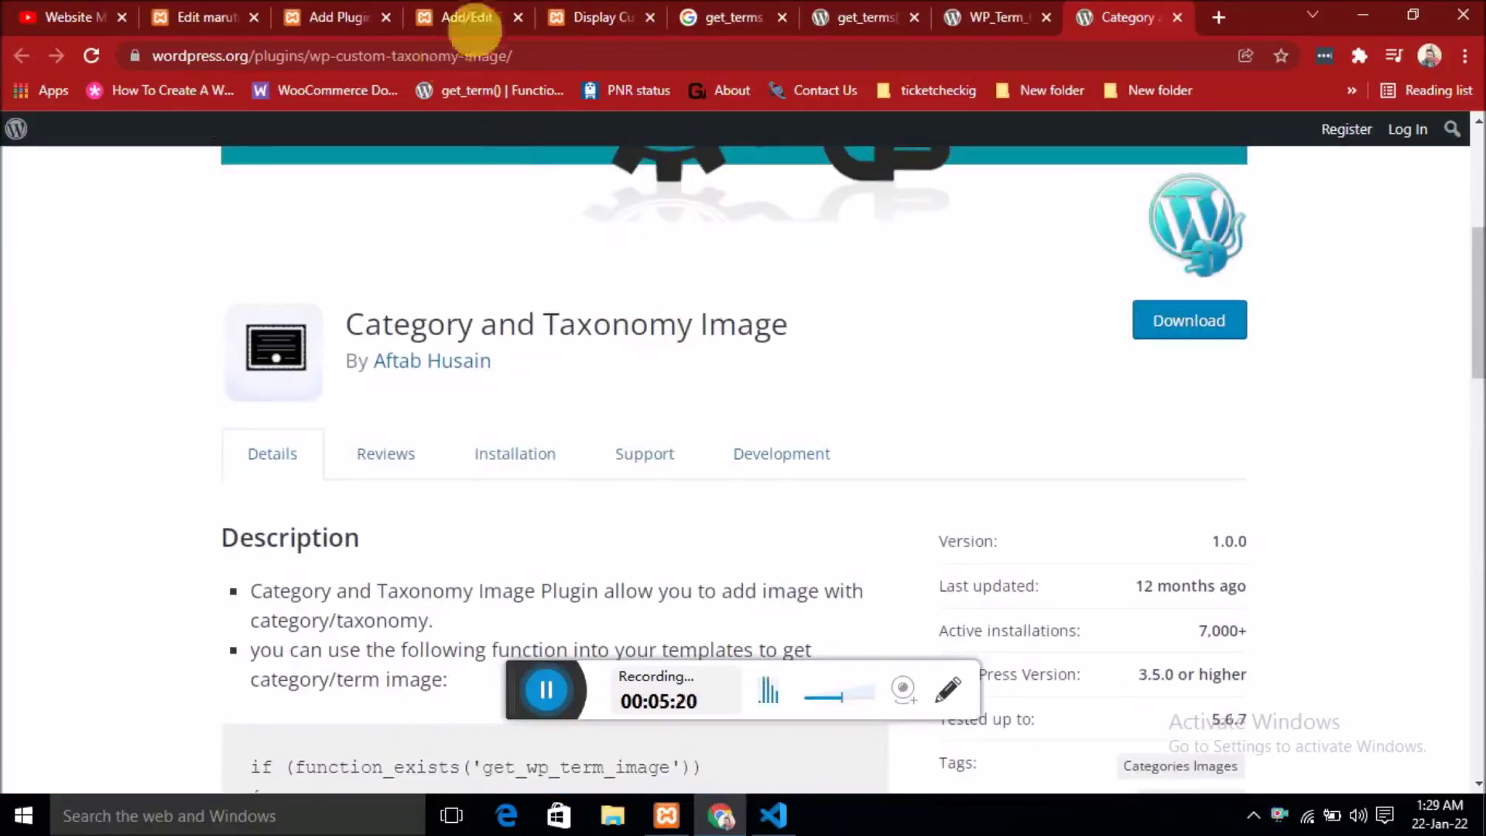
Activate the Category and Taxonomy Image plugin from the WordPress plugin search results.
left_click(465, 17)
left_click(568, 16)
left_click(734, 17)
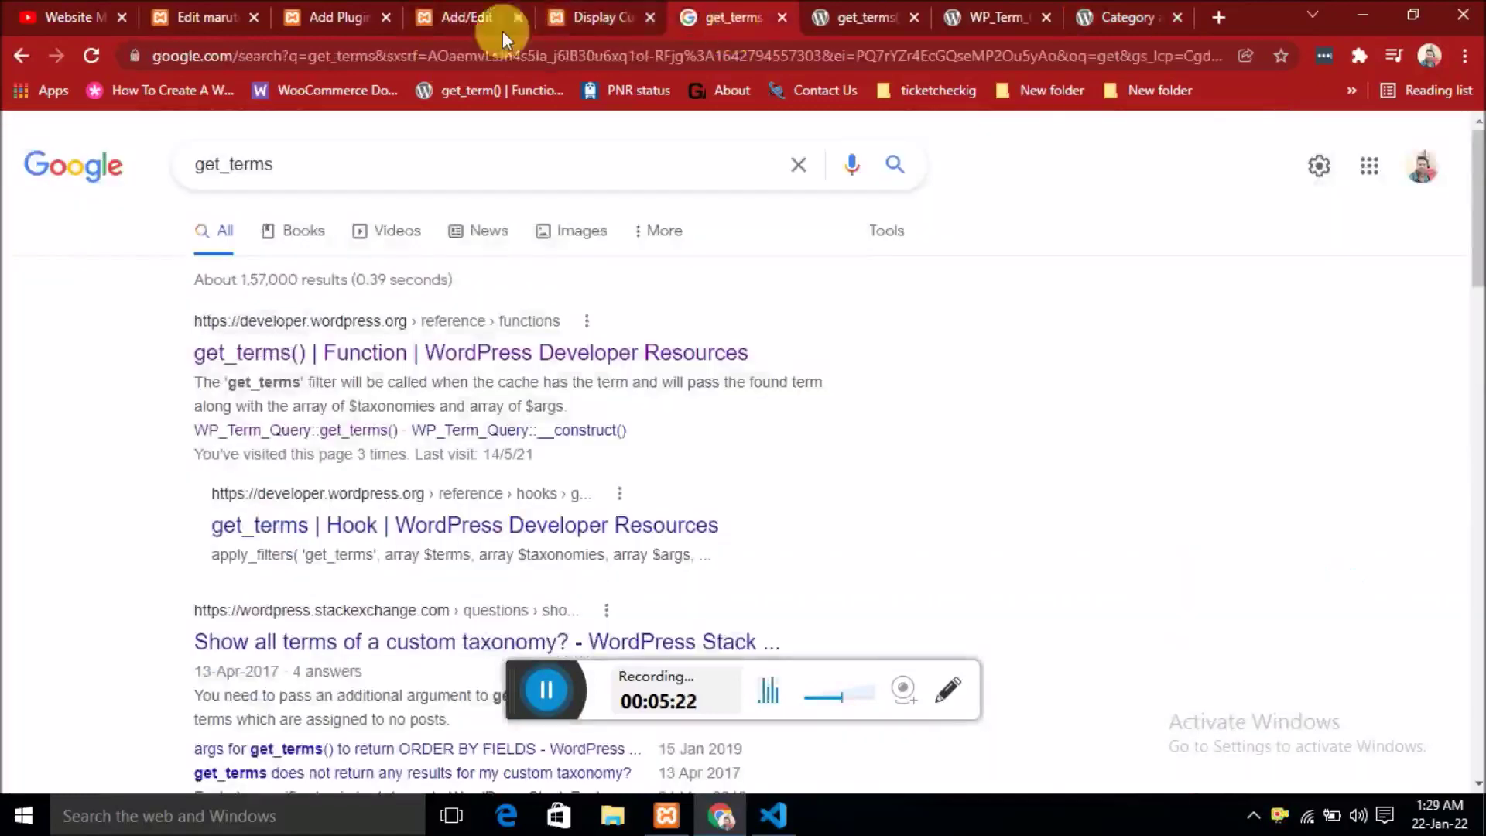
left_click(334, 17)
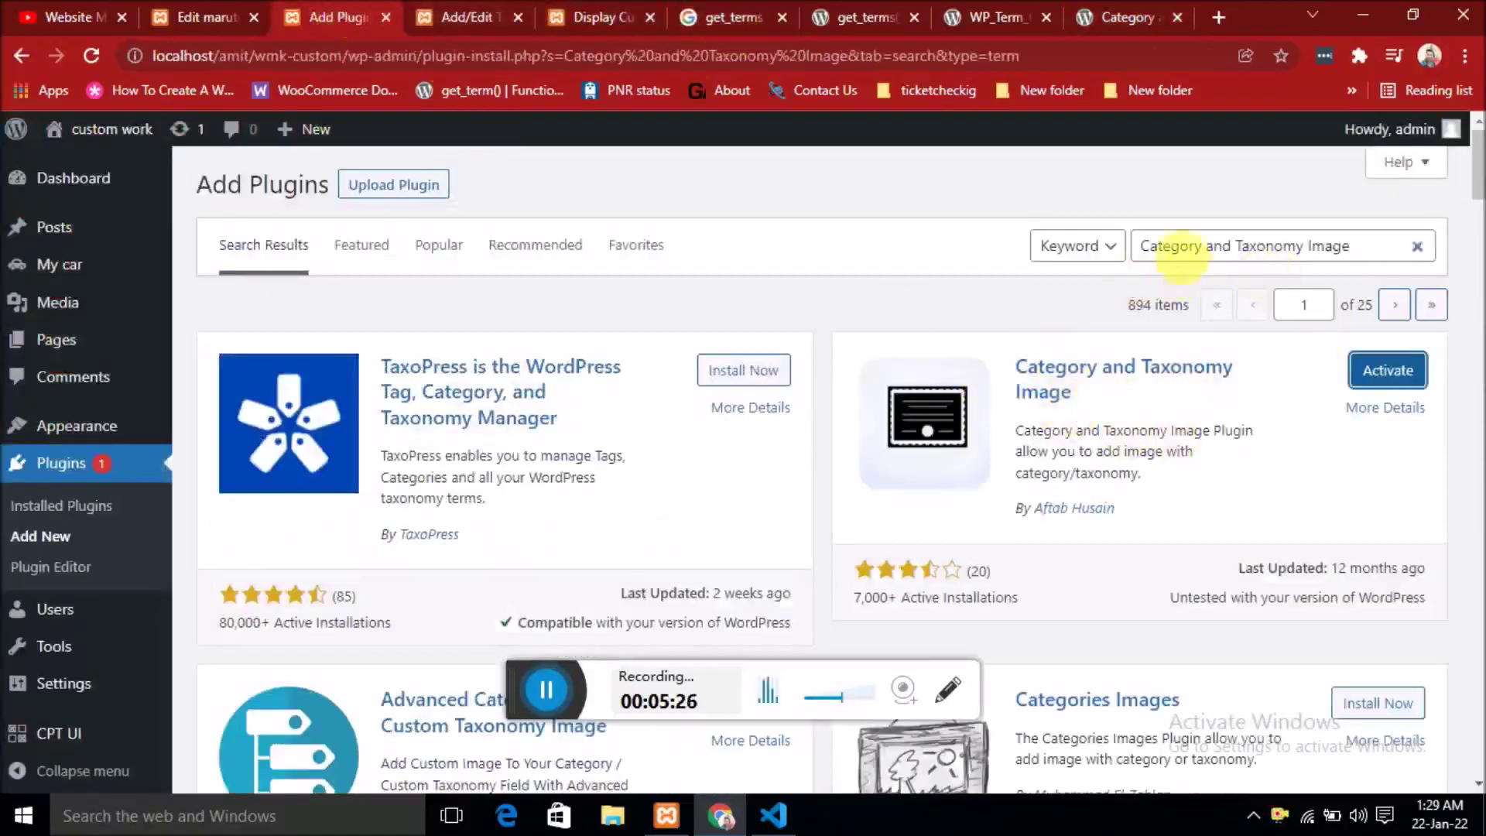
left_click(1386, 372)
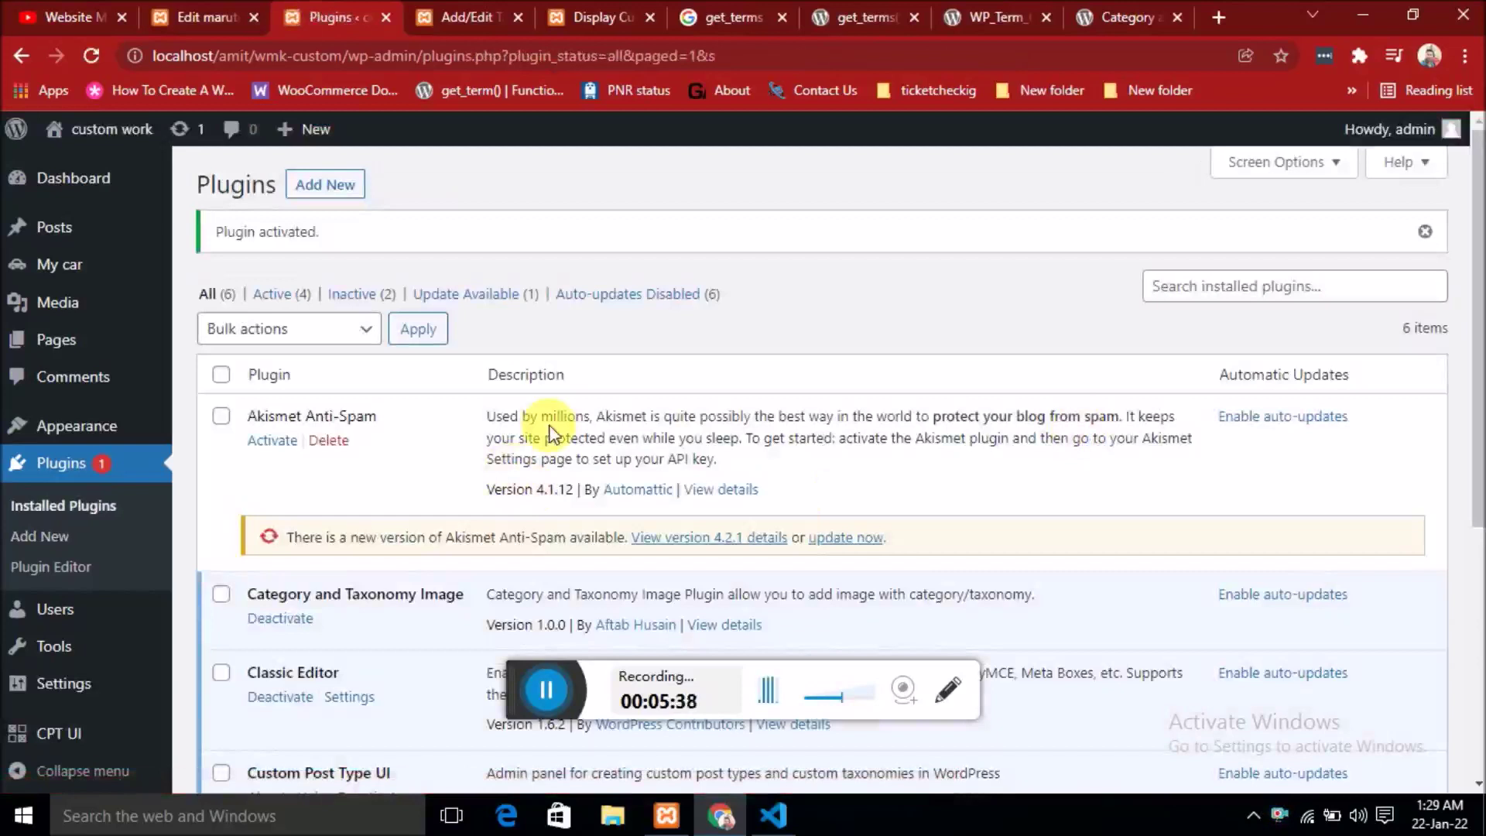
Reload the maruti 800 category's edit page and check whether its form offers an image field.
left_click(201, 17)
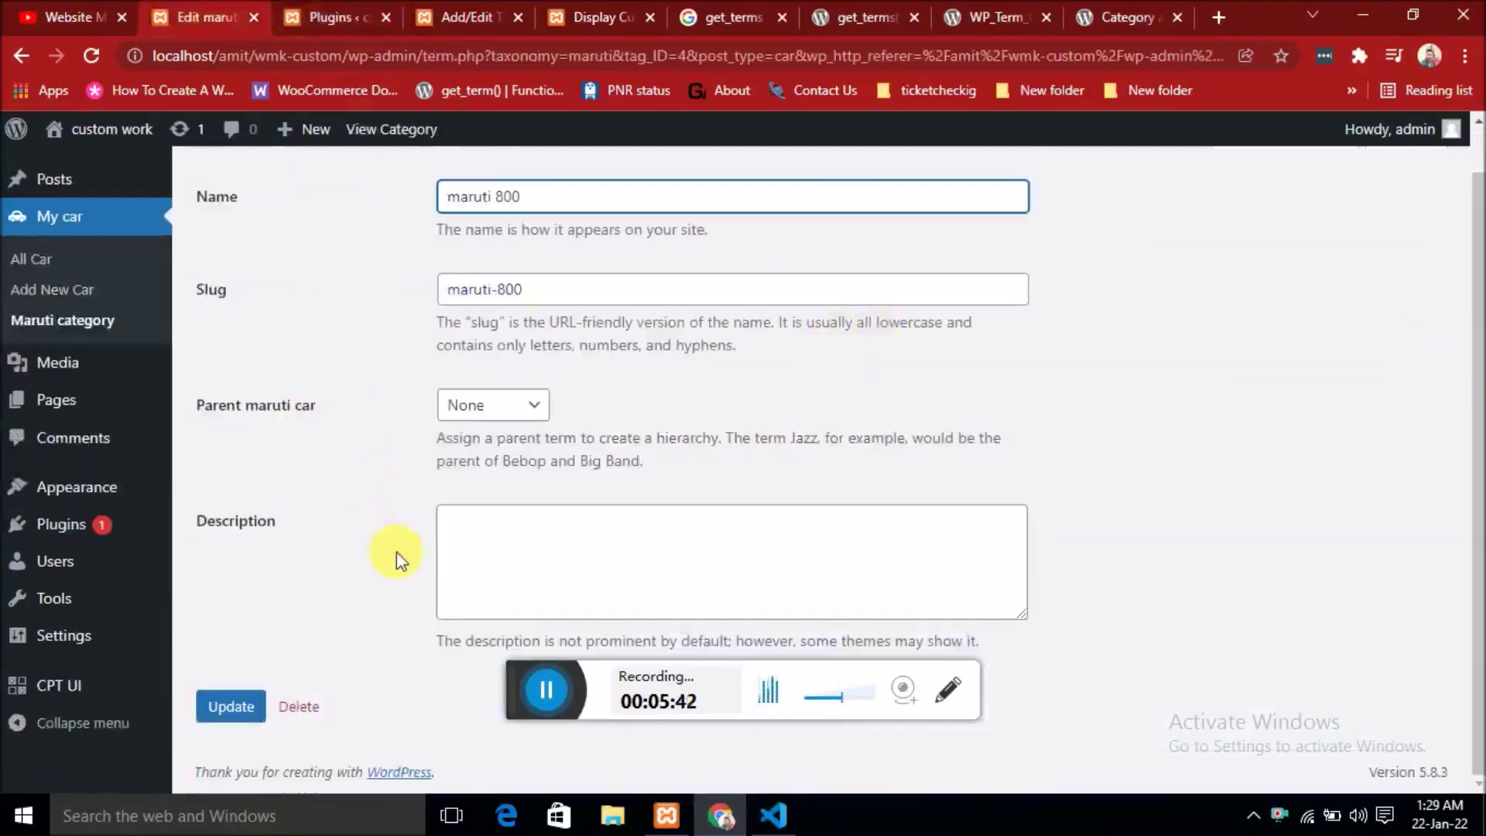
left_click(89, 56)
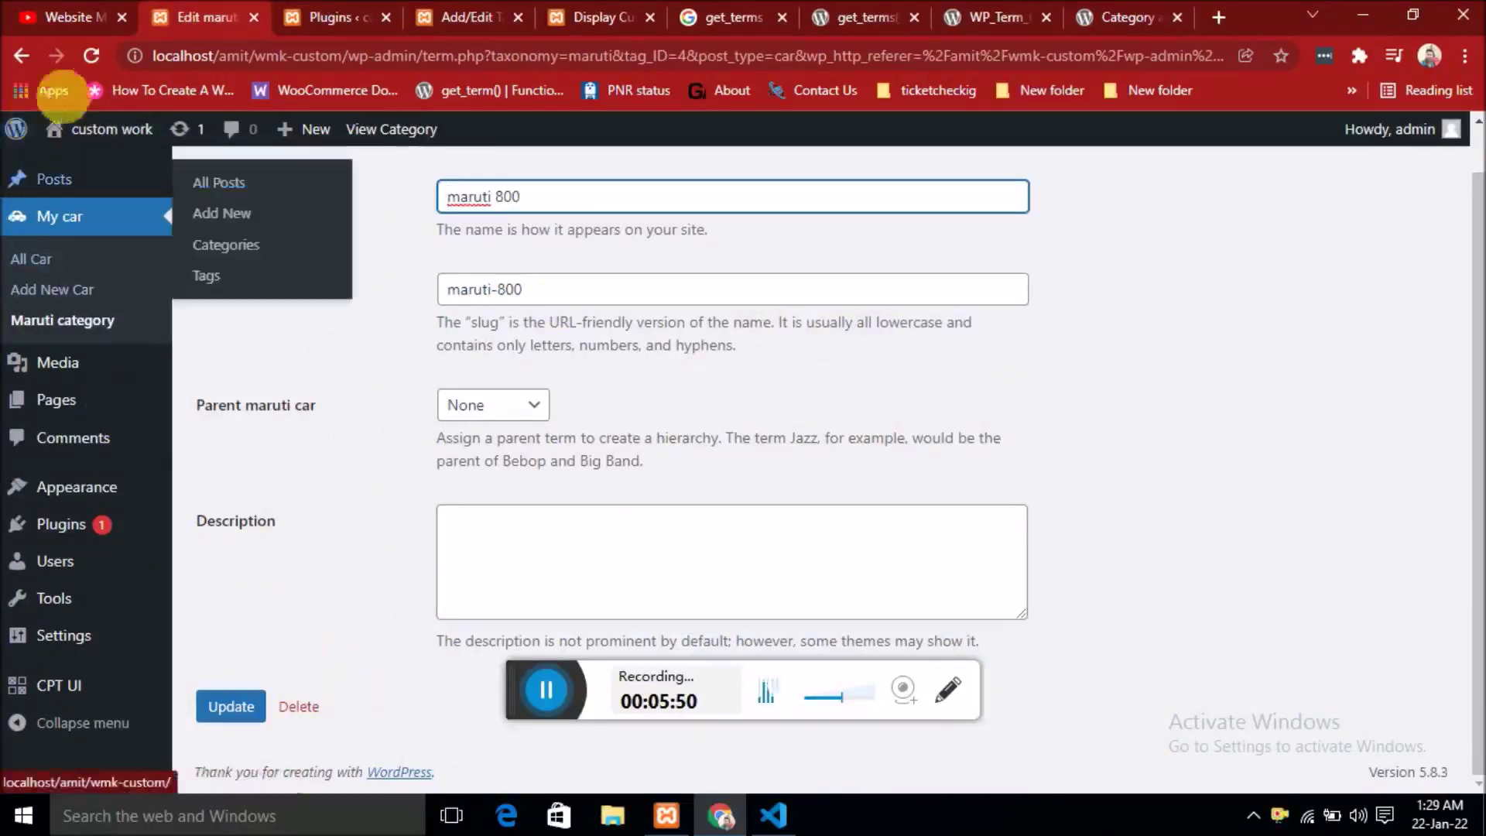
left_click(89, 48)
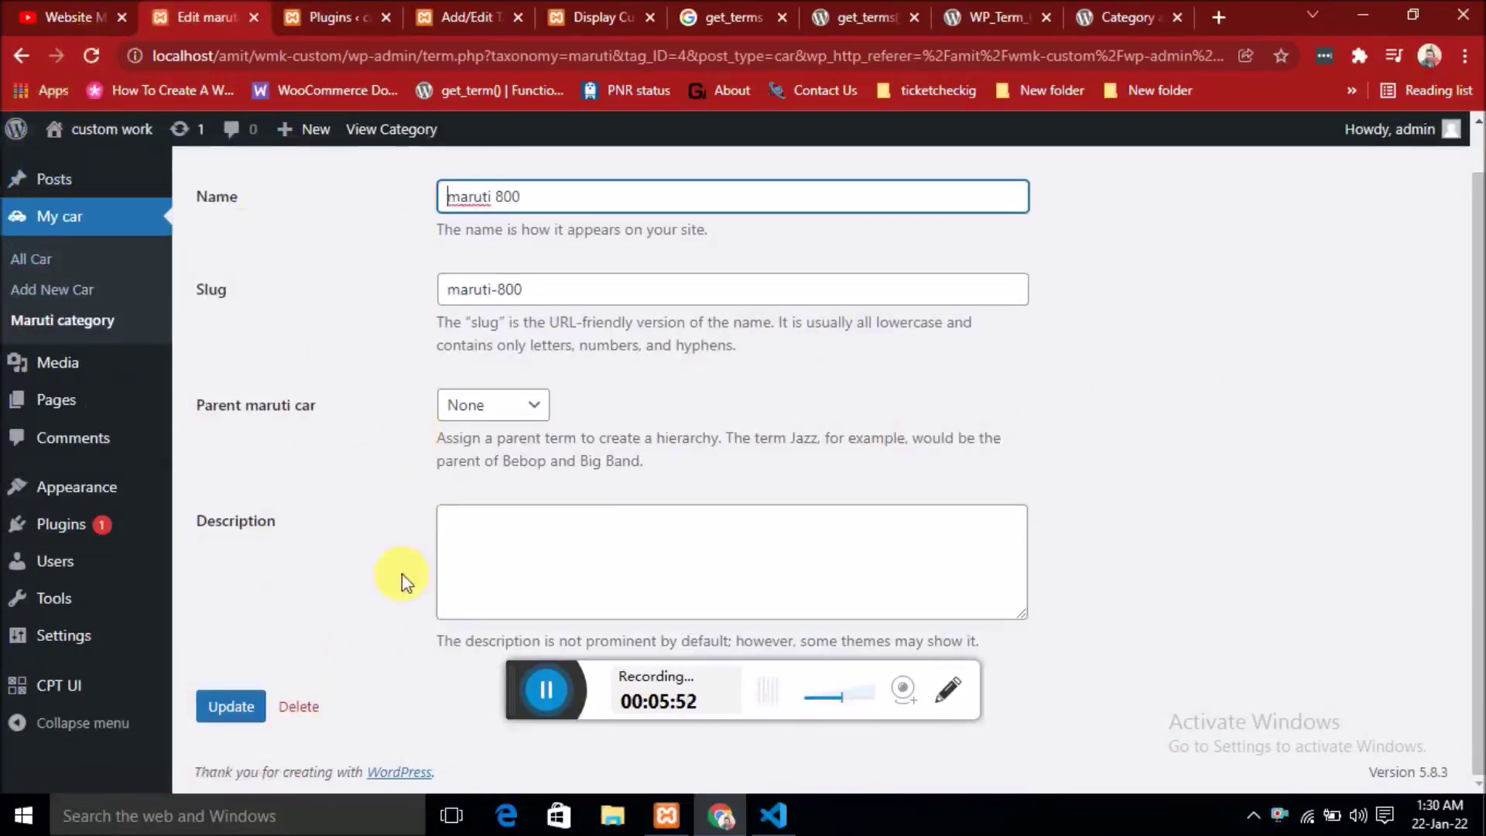
scroll(734, 531, "up", 1)
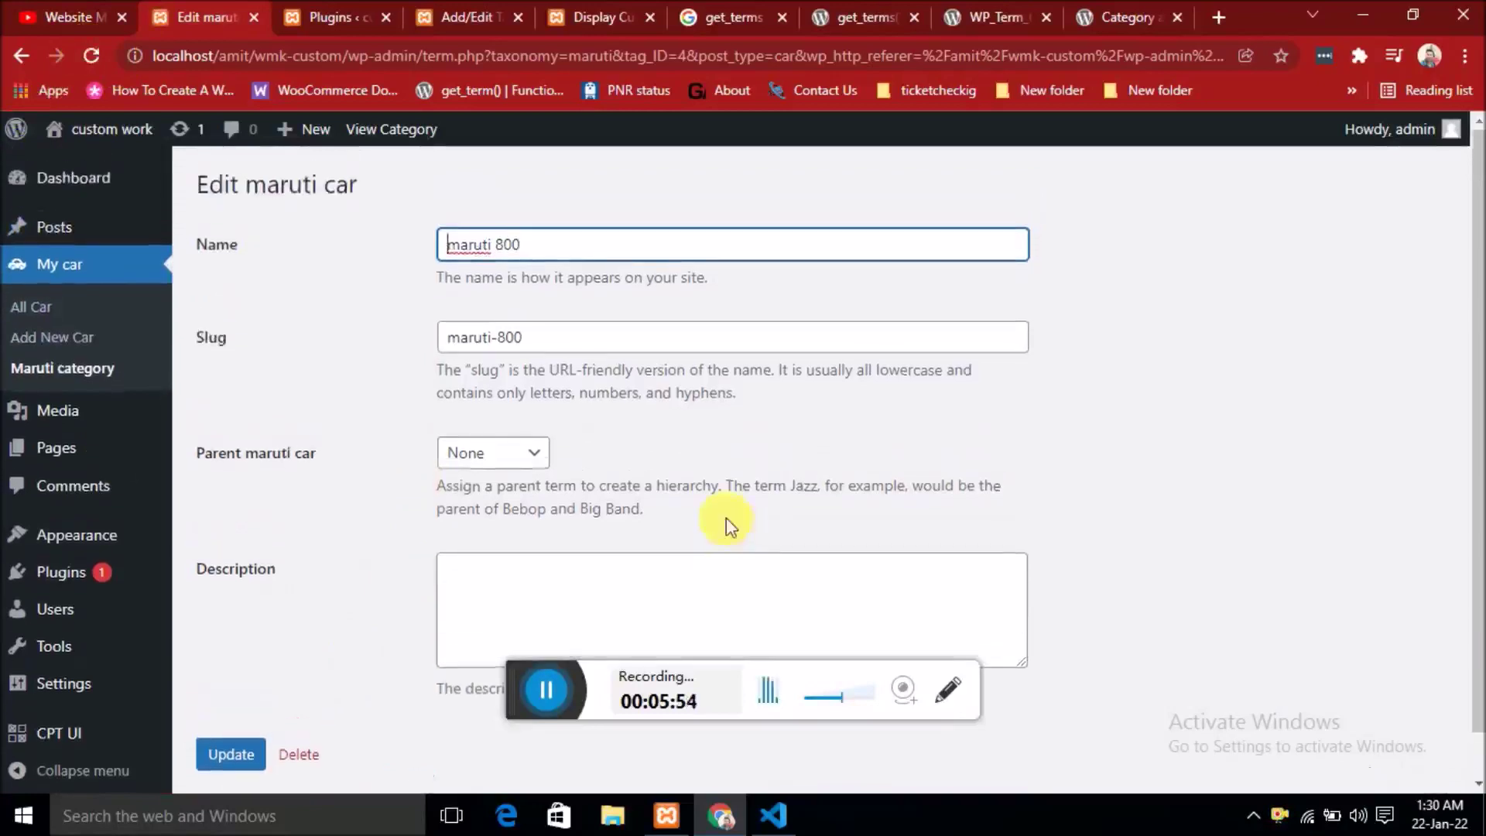
scroll(731, 526, "down", 1)
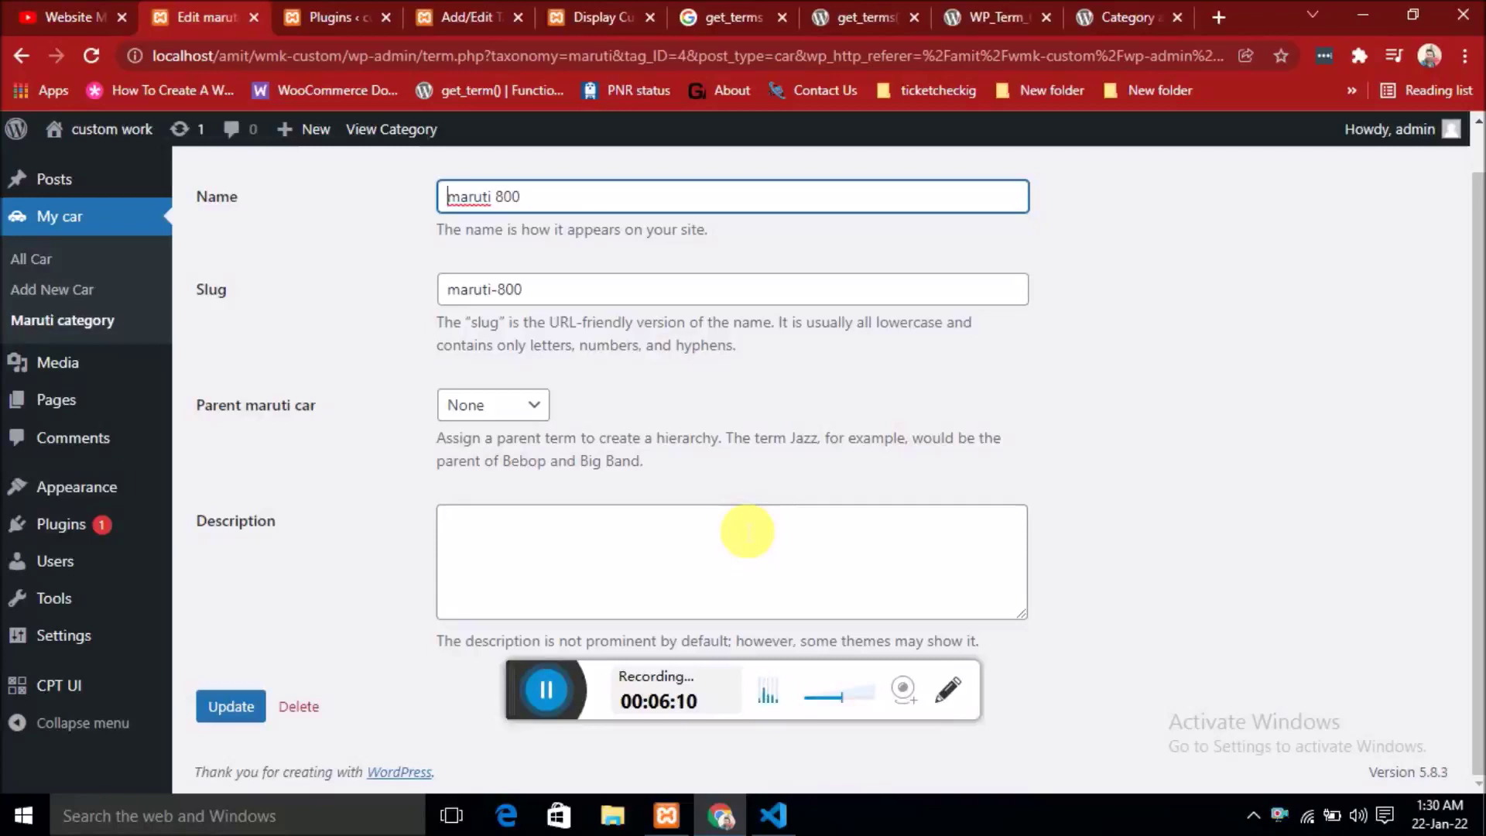
Look over the Category and Taxonomy Image plugin's WordPress.org page again and highlight the plugin title.
left_click(1124, 17)
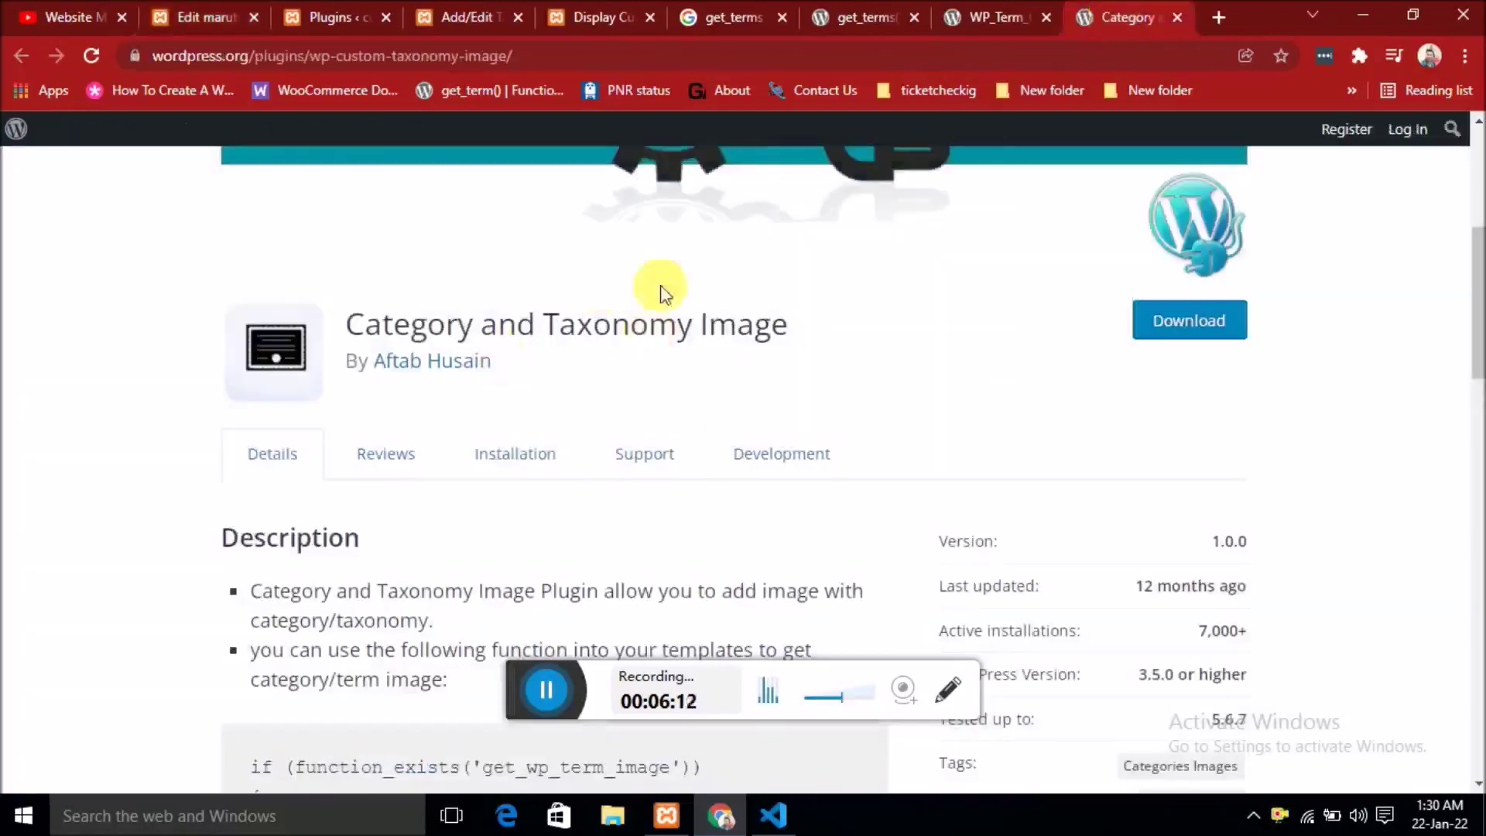
scroll(630, 426, "up", 4)
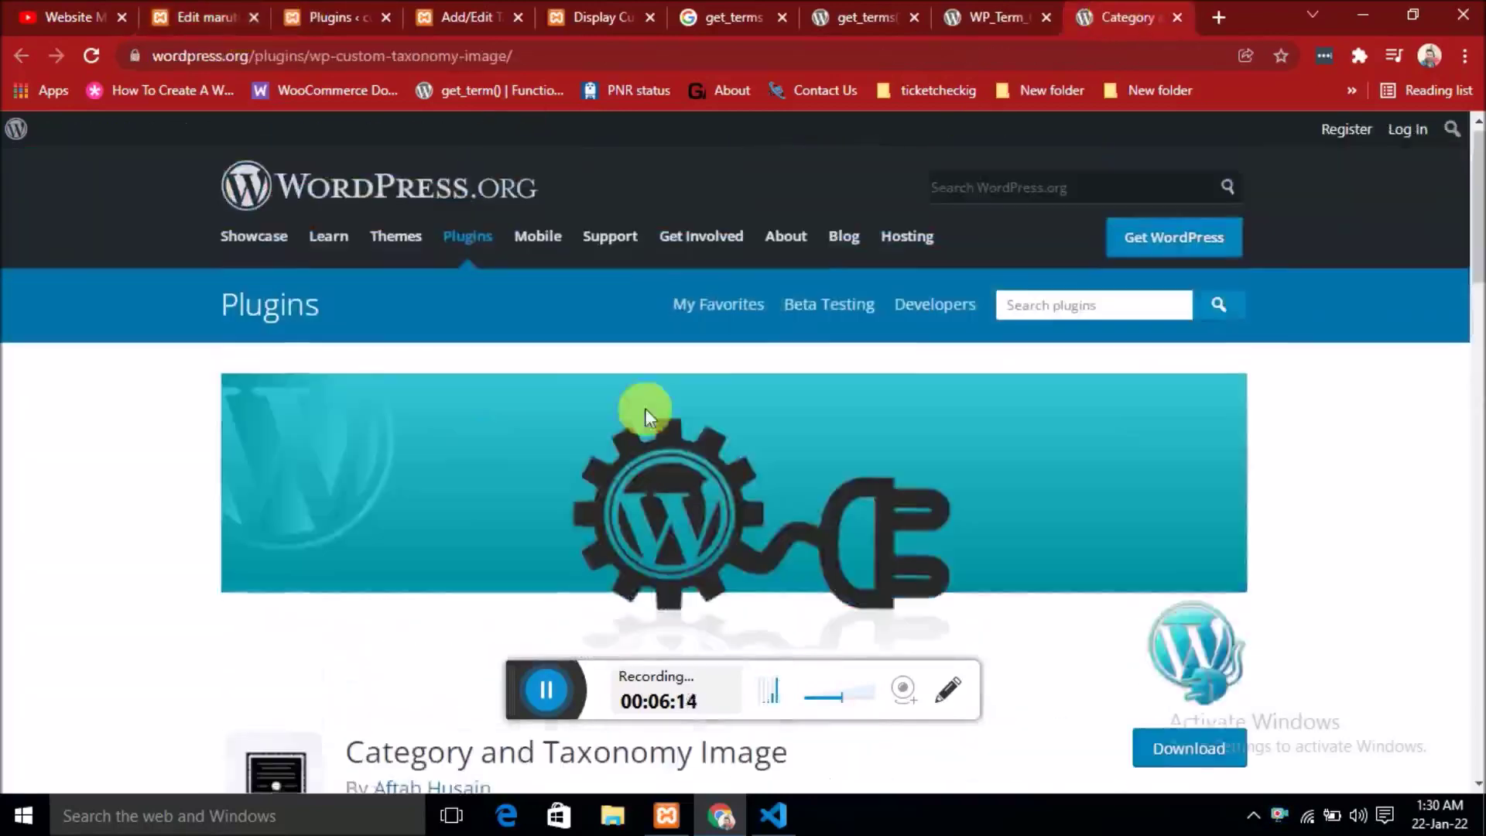
scroll(650, 477, "down", 5)
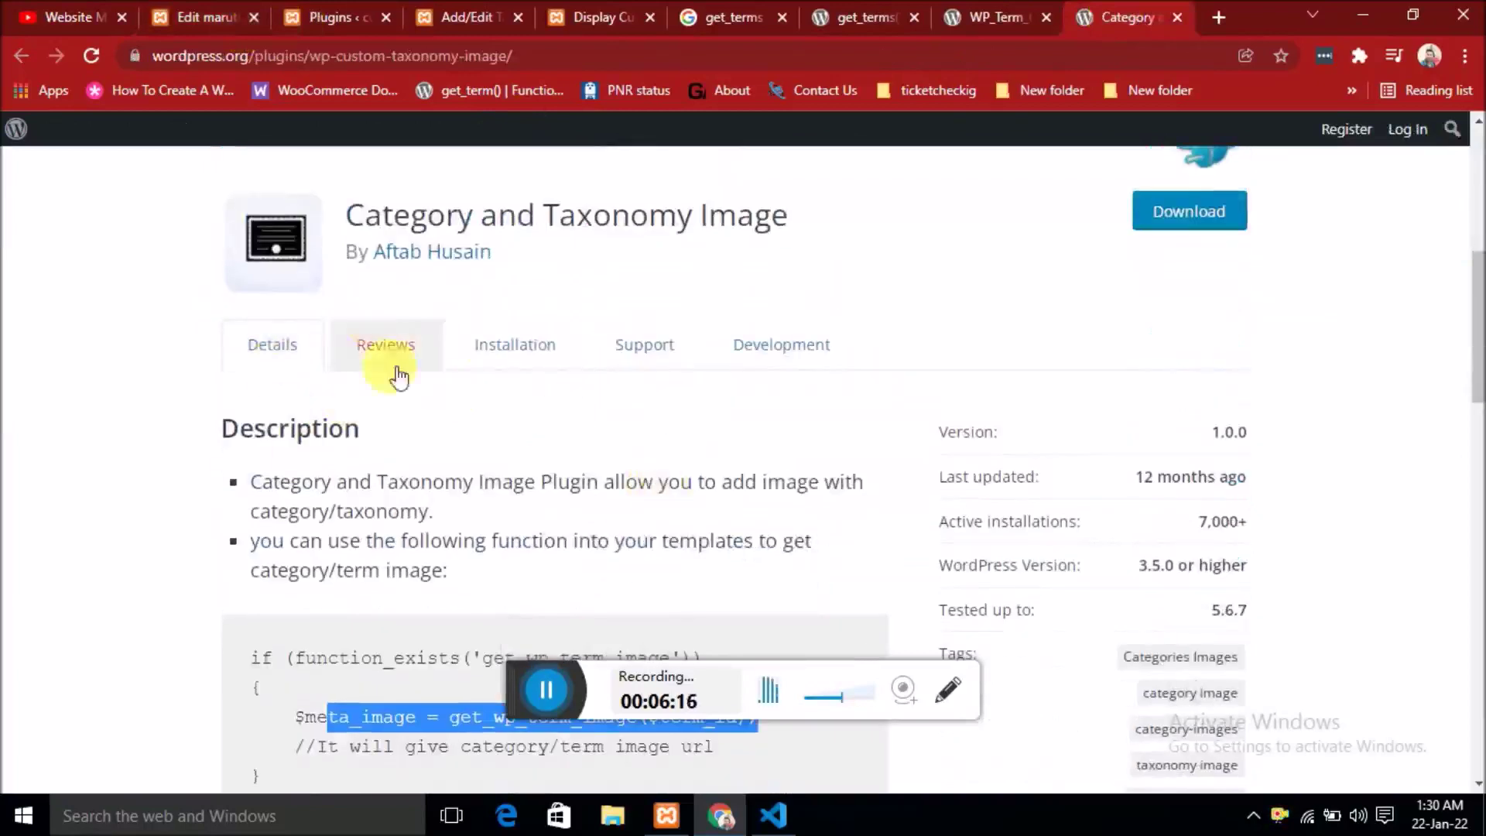
scroll(496, 352, "up", 3)
scroll(496, 352, "up", 1)
left_click_drag(797, 542, 362, 558)
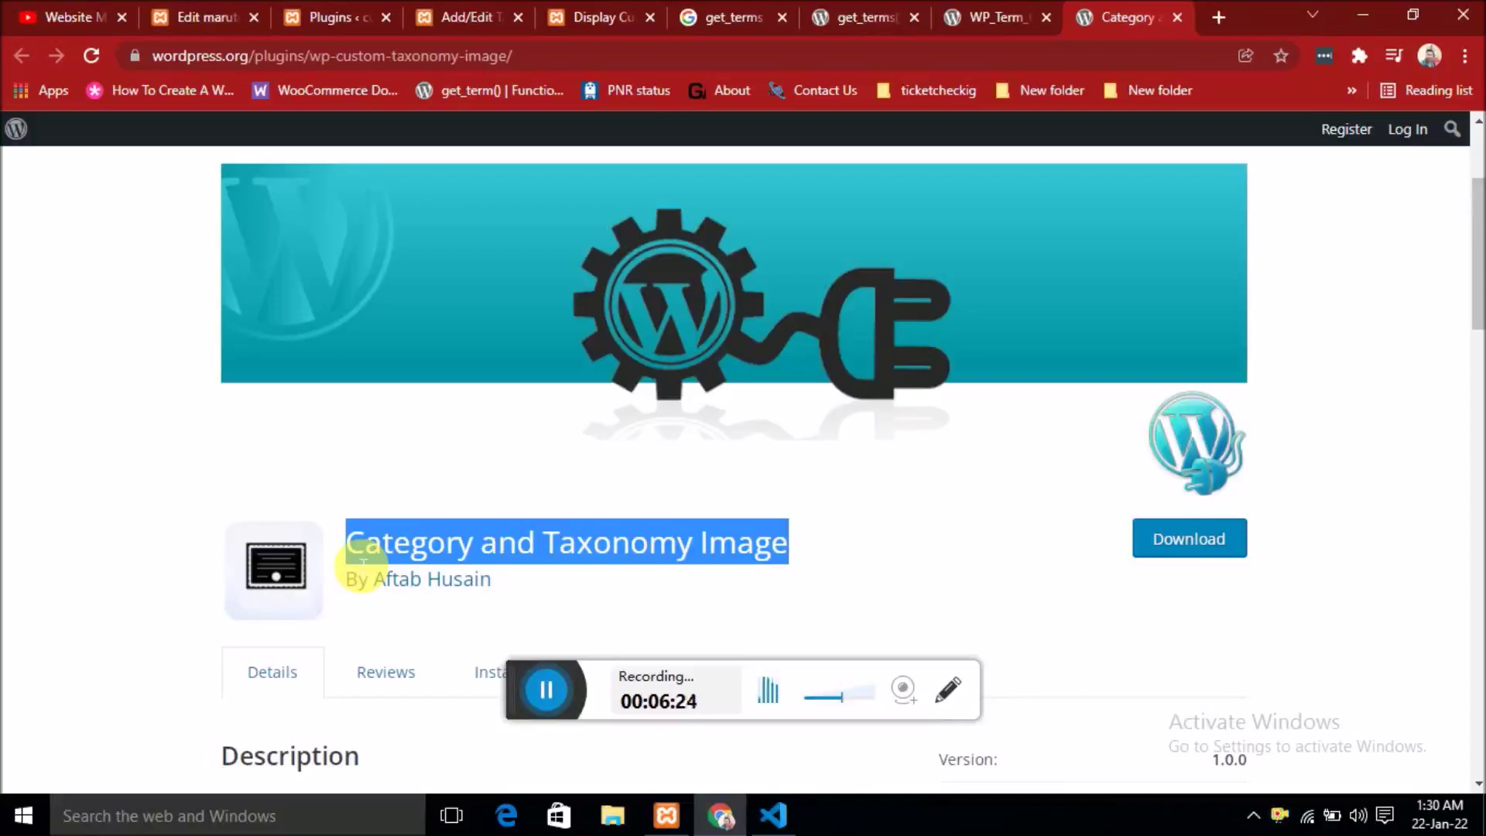
Check the installed plugins list against the maruti 800 edit page and look for the new plugin's entry among the site settings.
left_click(338, 17)
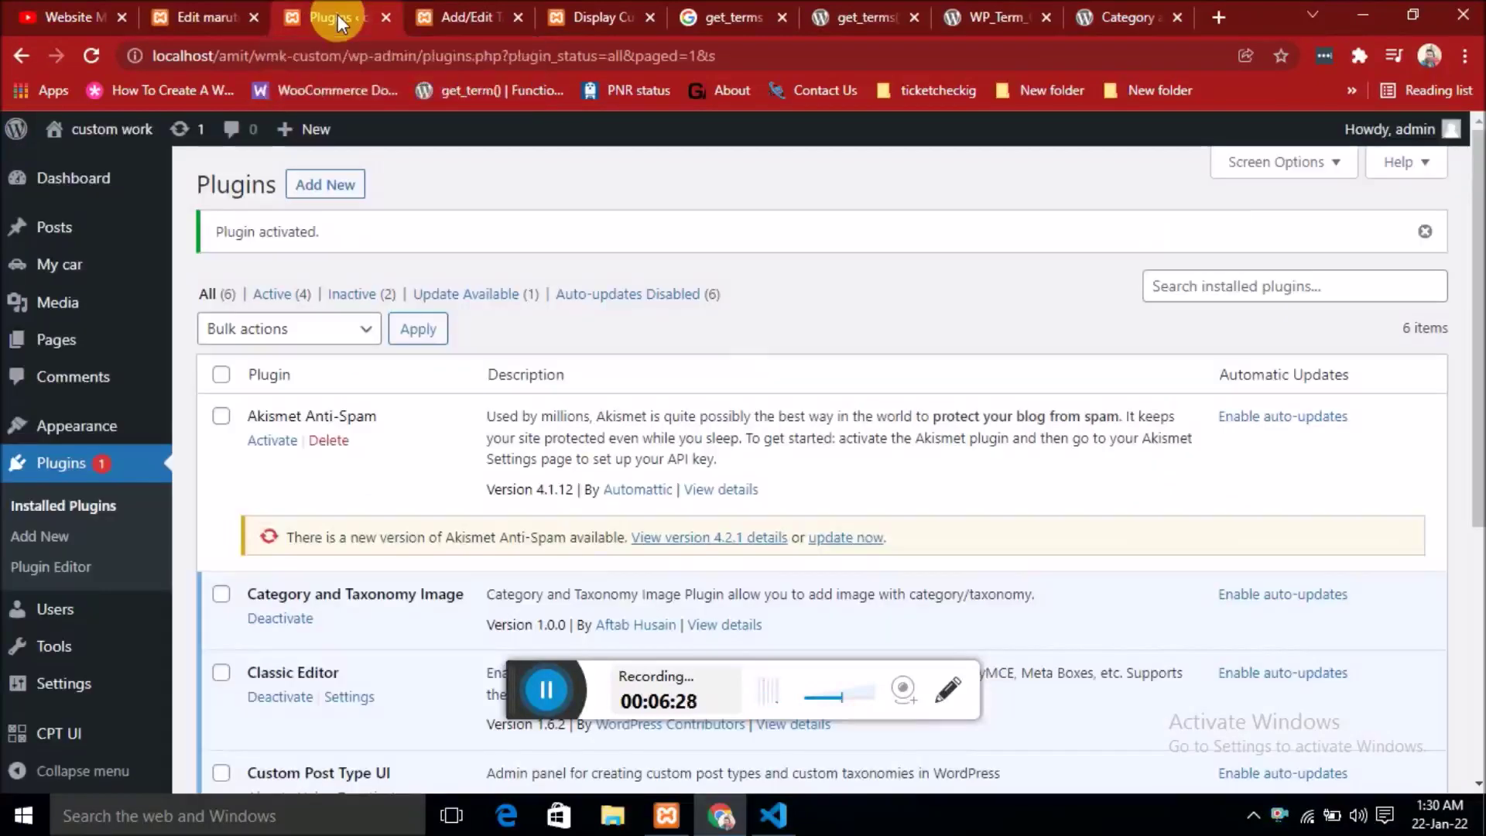
scroll(35, 472, "down", 3)
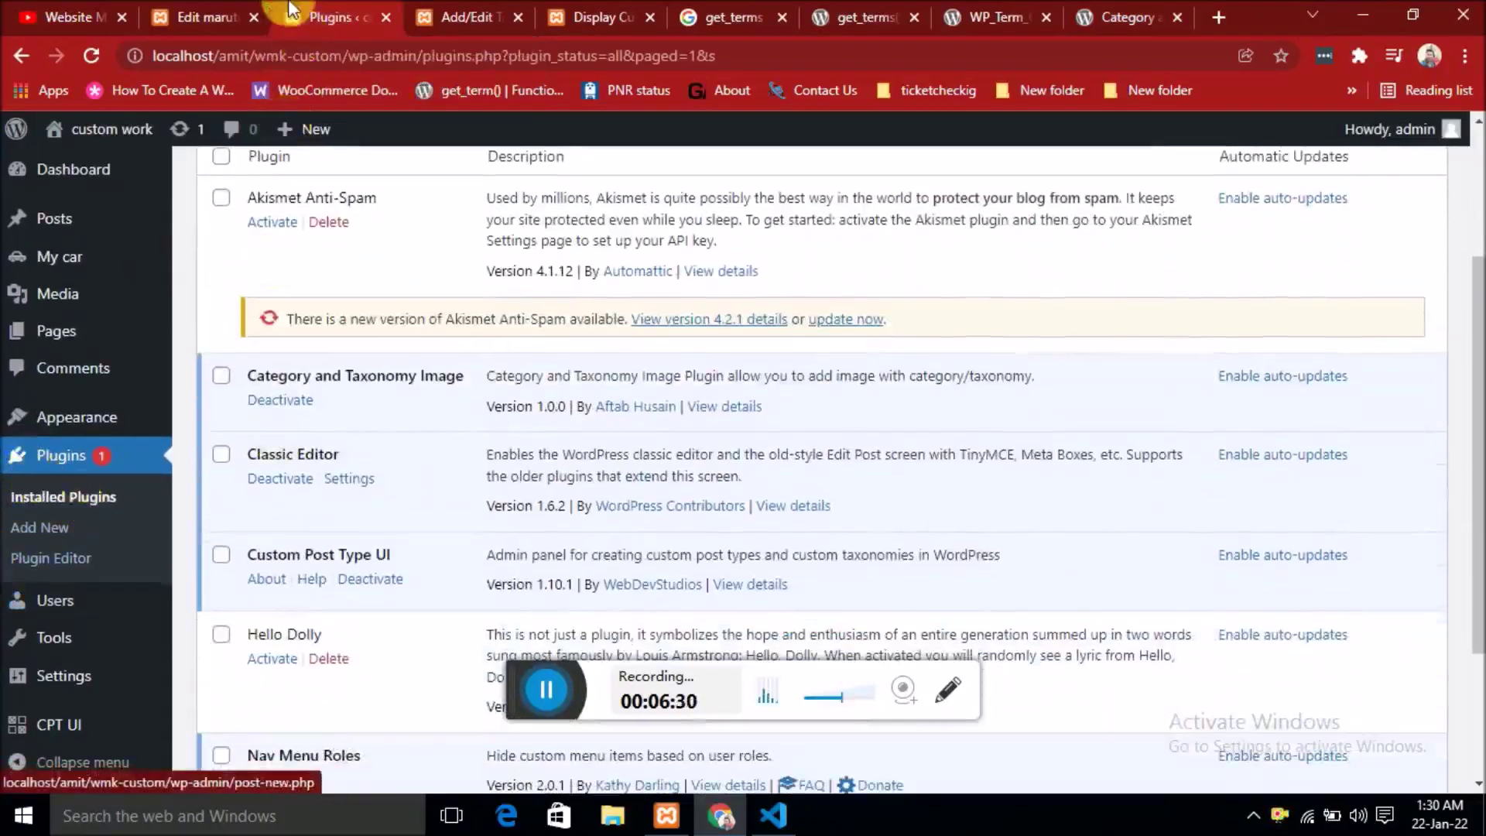
left_click(205, 17)
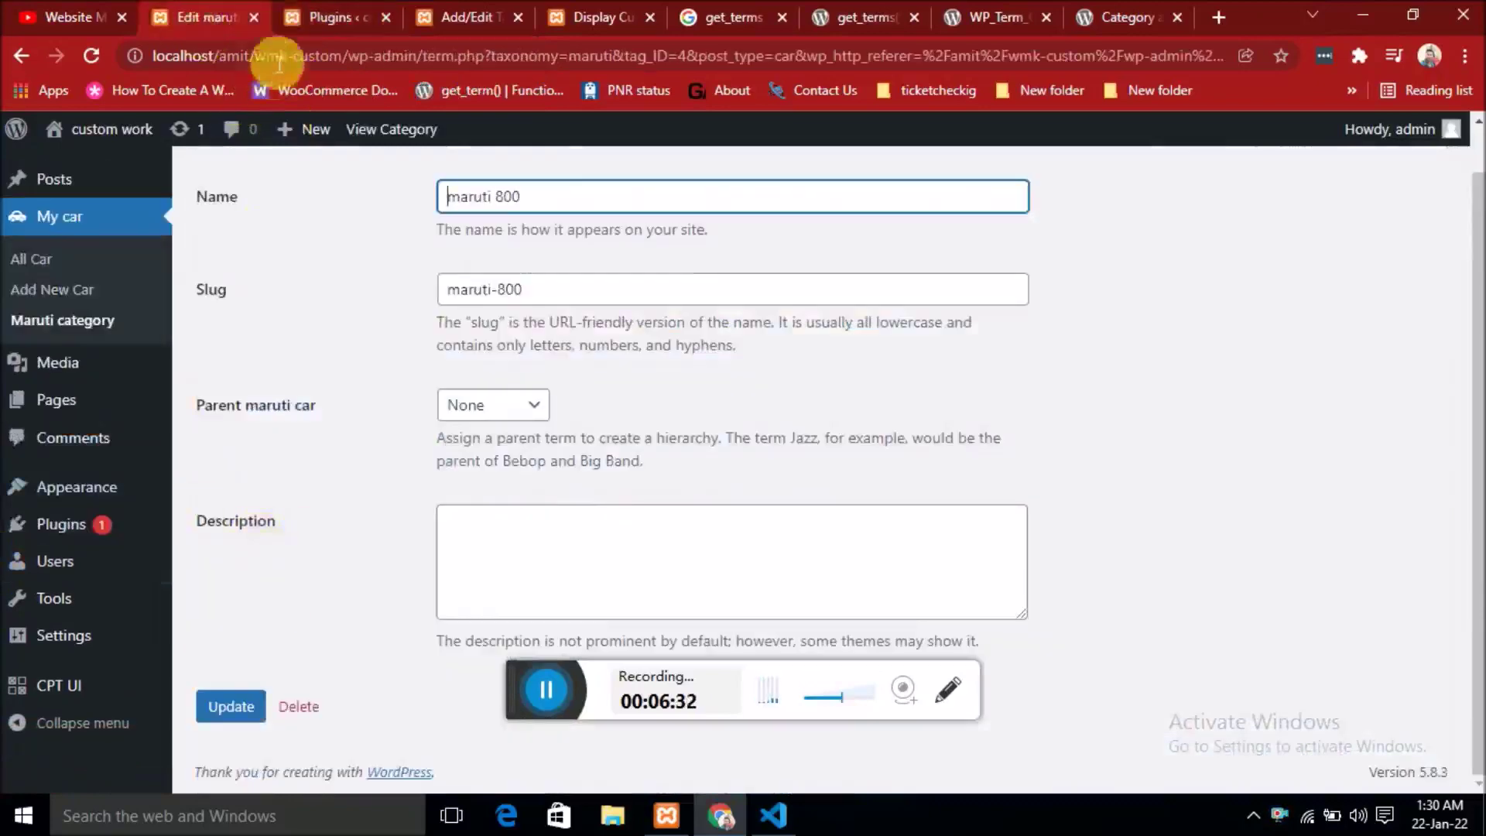
left_click(337, 17)
scroll(47, 665, "down", 2)
mouse_move(40, 685)
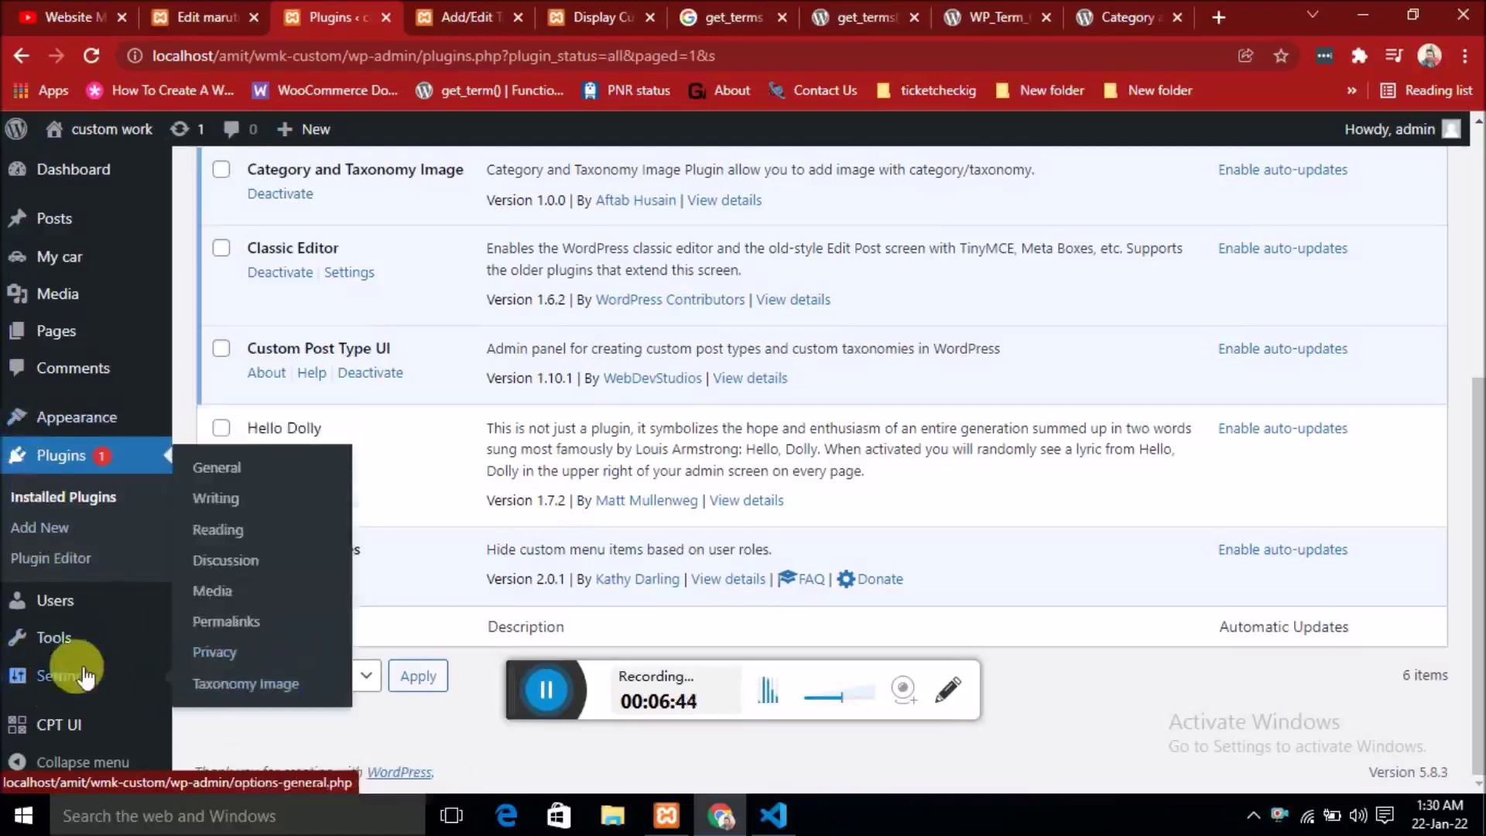
mouse_move(77, 650)
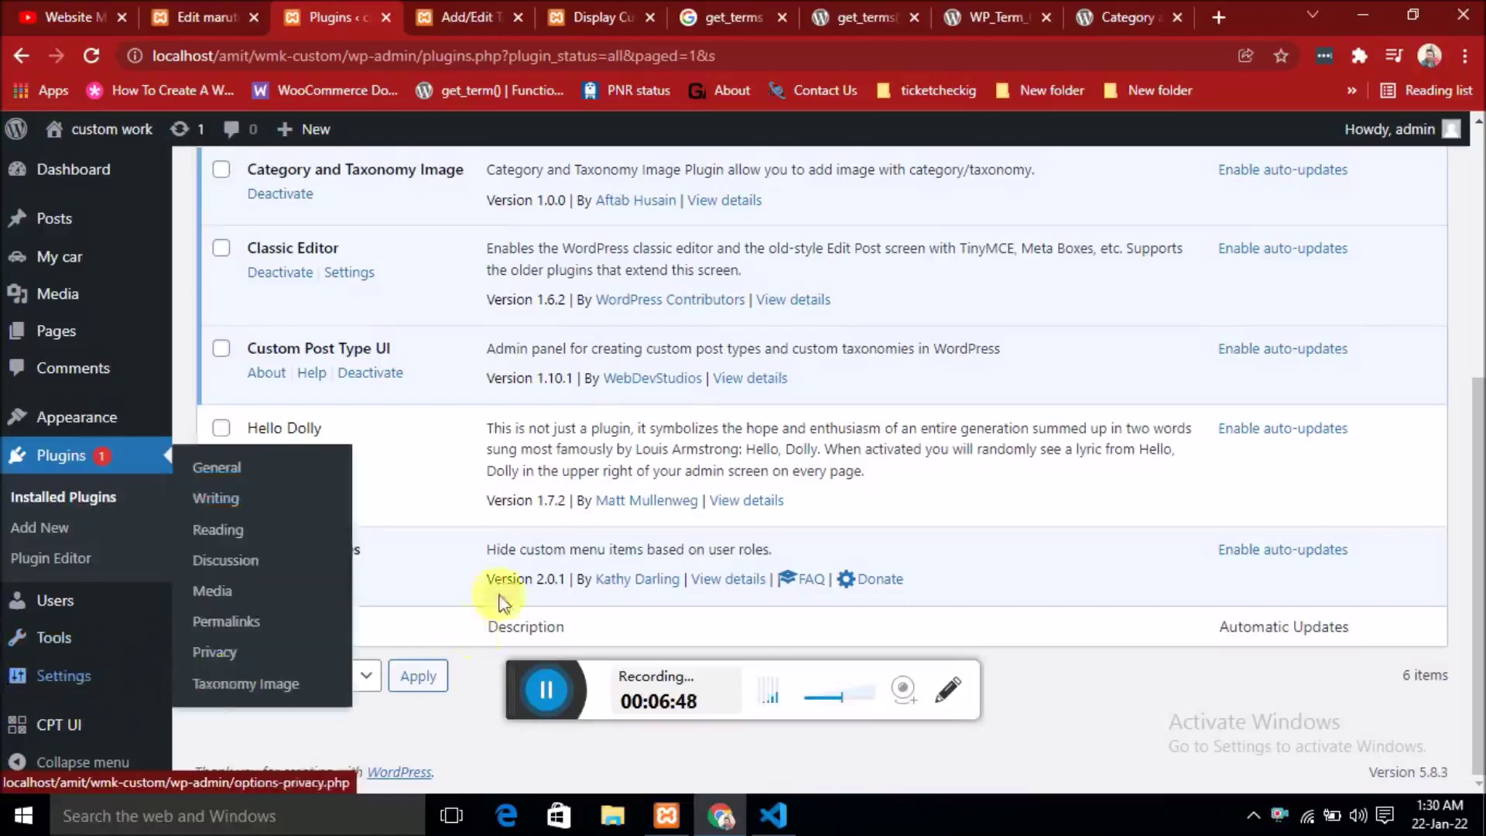
Review the installed plugins for a settings link, highlighting Classic Editor as an example, and recheck the Category and Taxonomy Image plugin page.
scroll(480, 437, "up", 3)
scroll(480, 442, "up", 1)
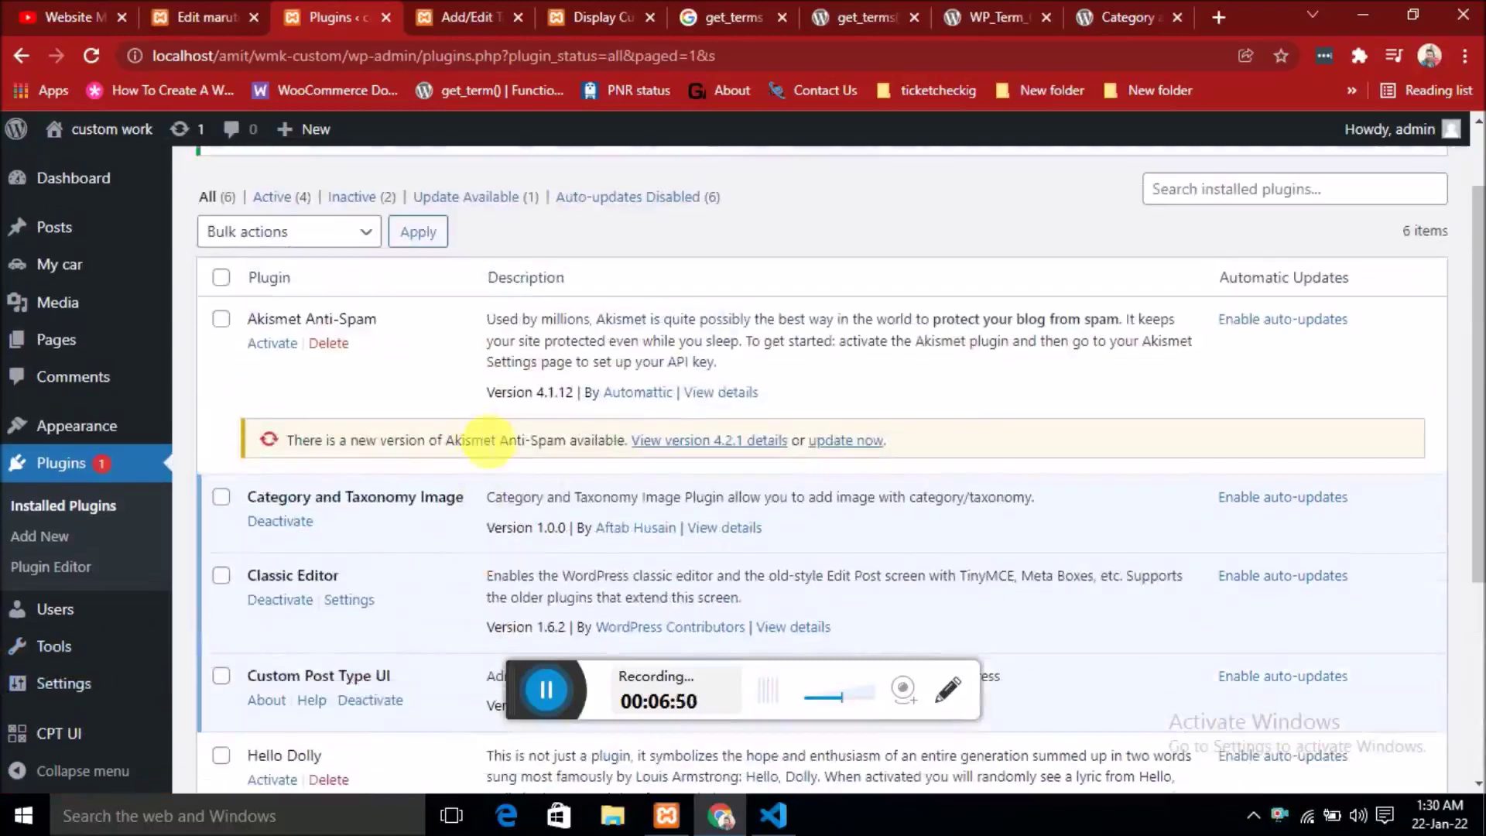
scroll(398, 459, "down", 1)
scroll(325, 530, "down", 1)
scroll(348, 542, "up", 1)
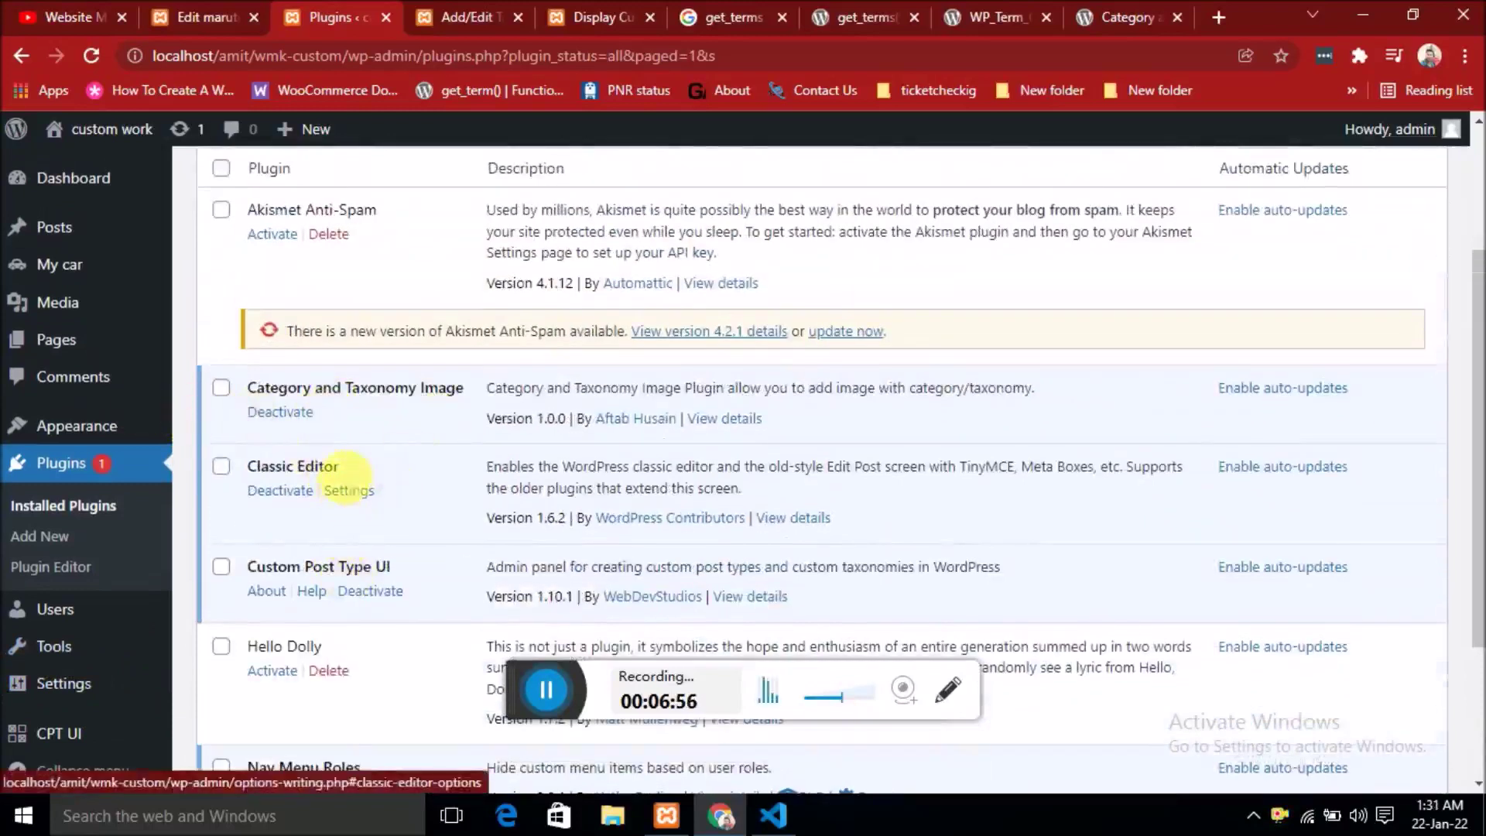
left_click_drag(341, 468, 261, 468)
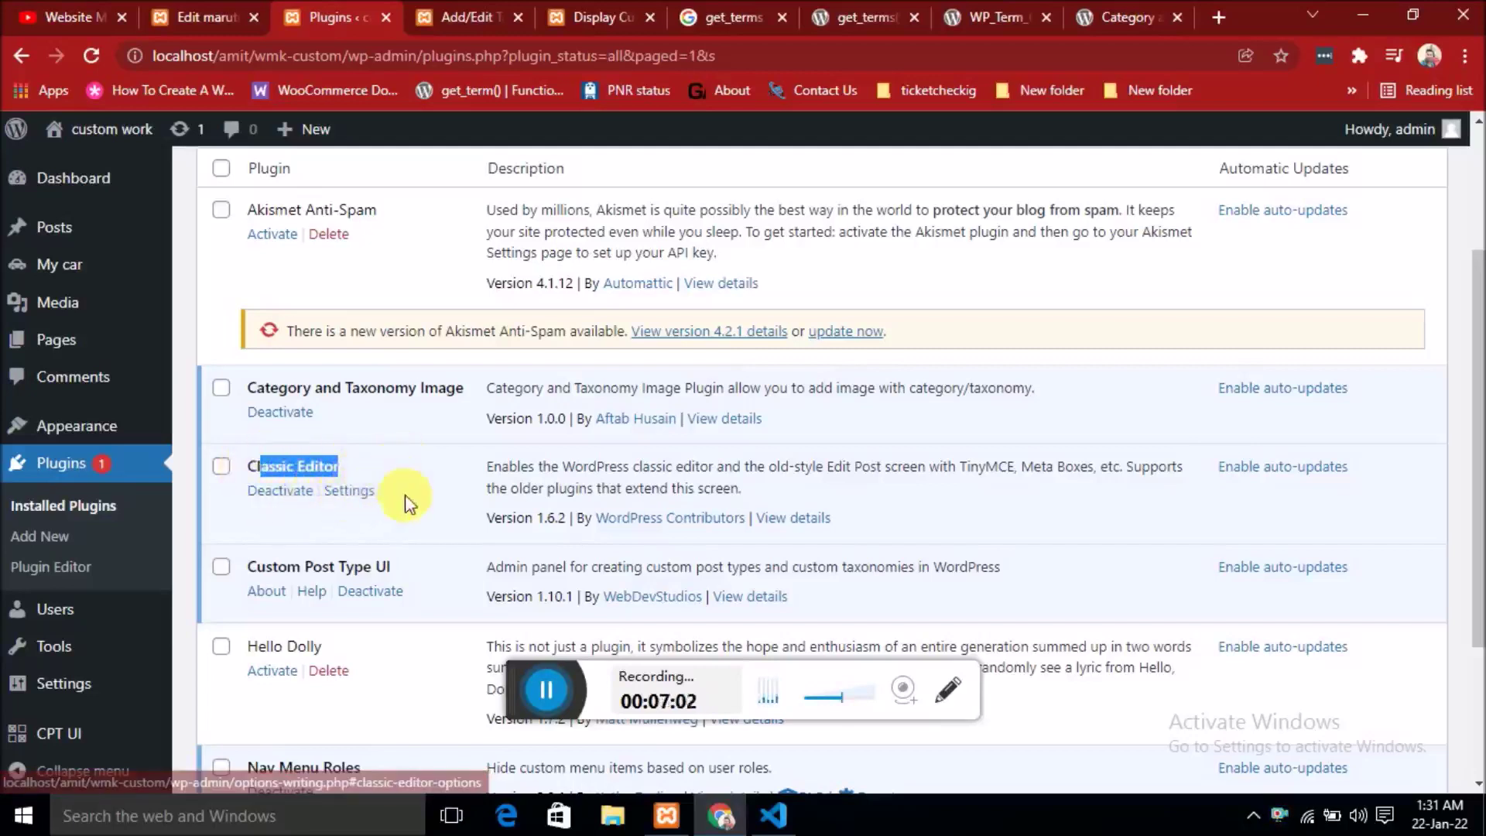
scroll(405, 495, "down", 3)
scroll(399, 492, "up", 4)
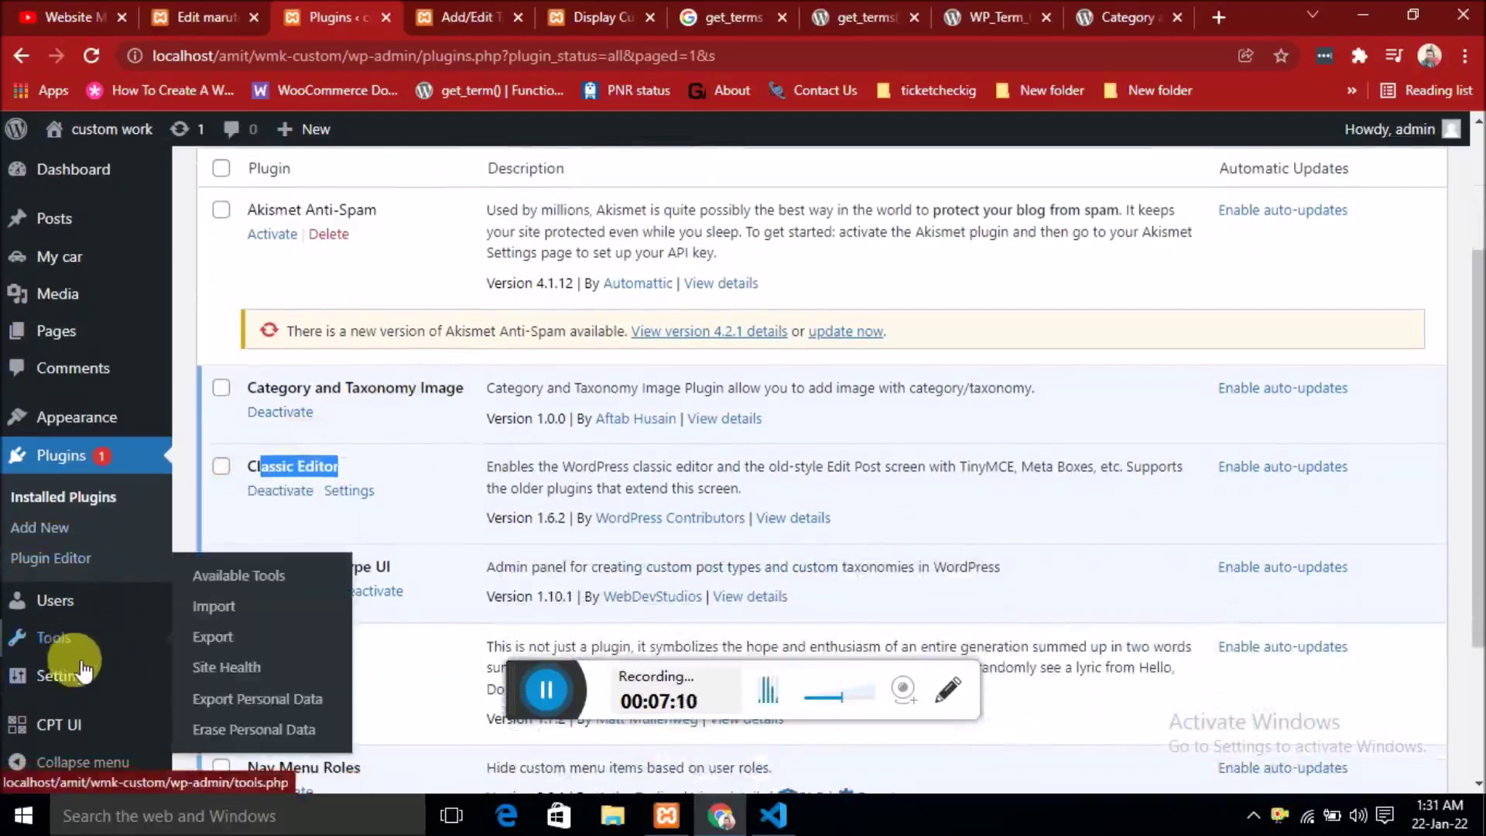
mouse_move(78, 675)
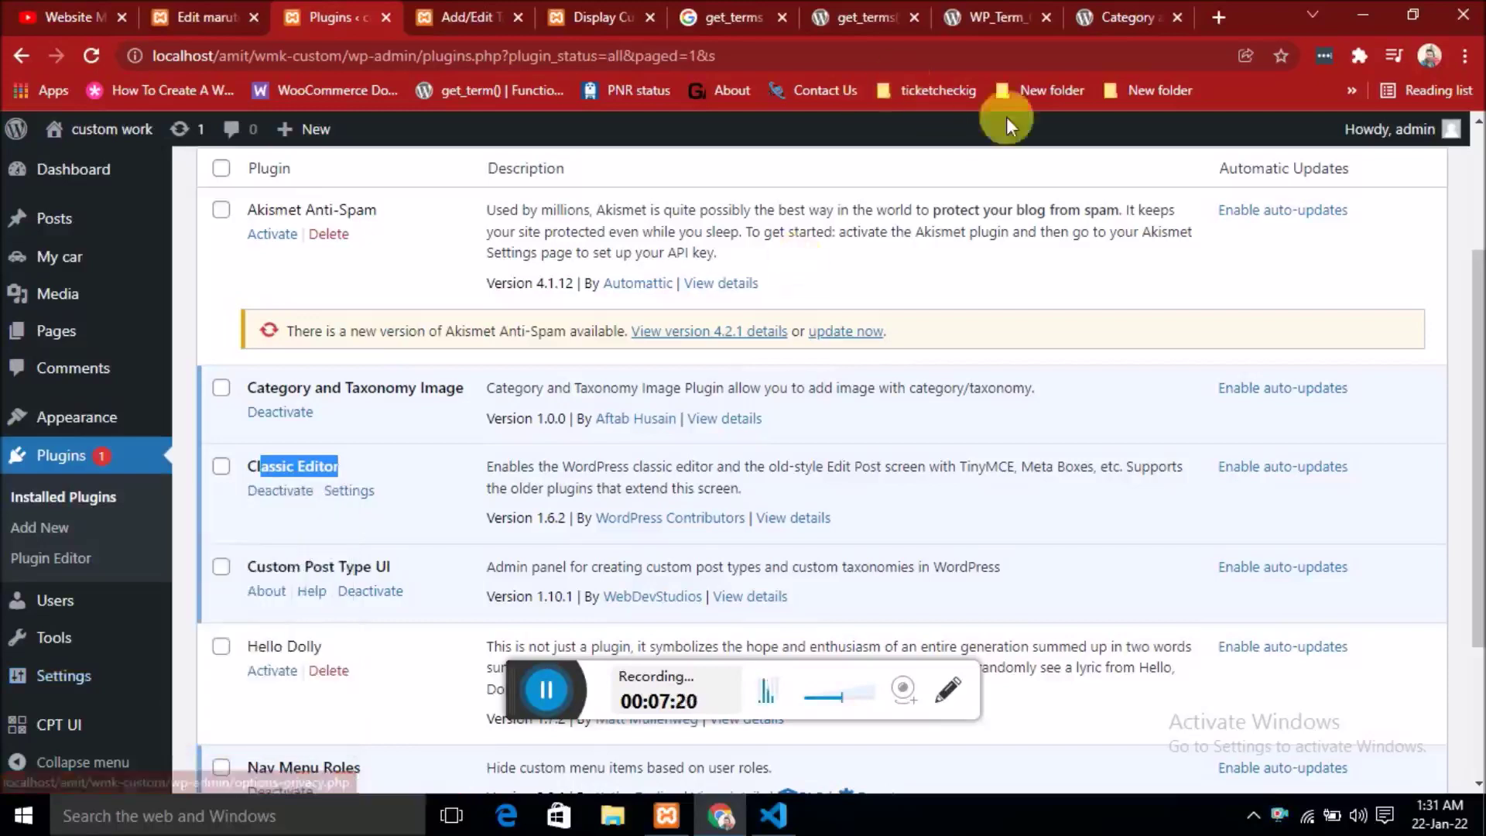
left_click(1103, 18)
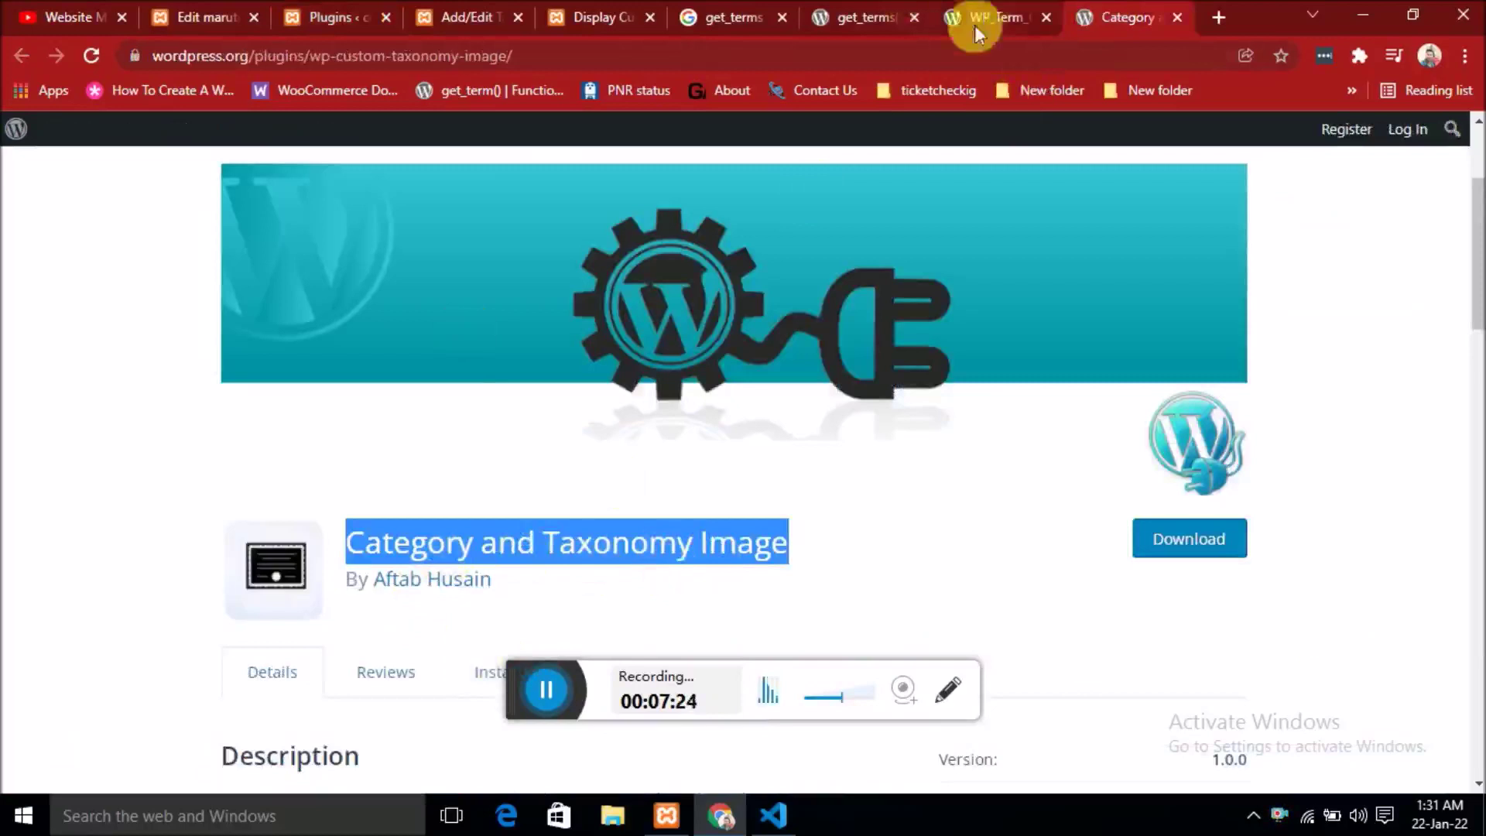
left_click(329, 17)
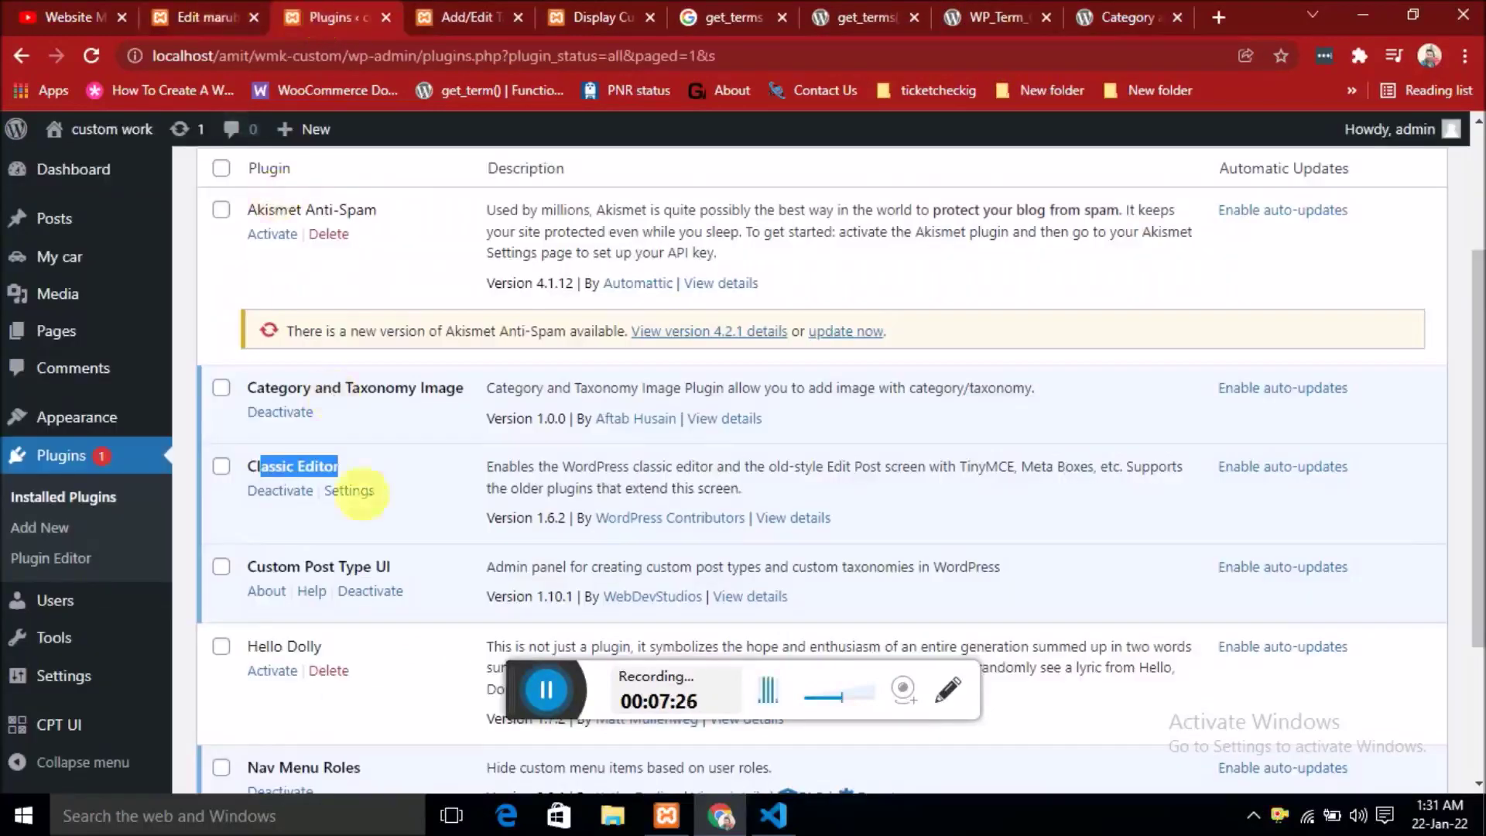
Enable the maruti taxonomy in the Taxonomy Image settings and save the changes.
mouse_move(141, 432)
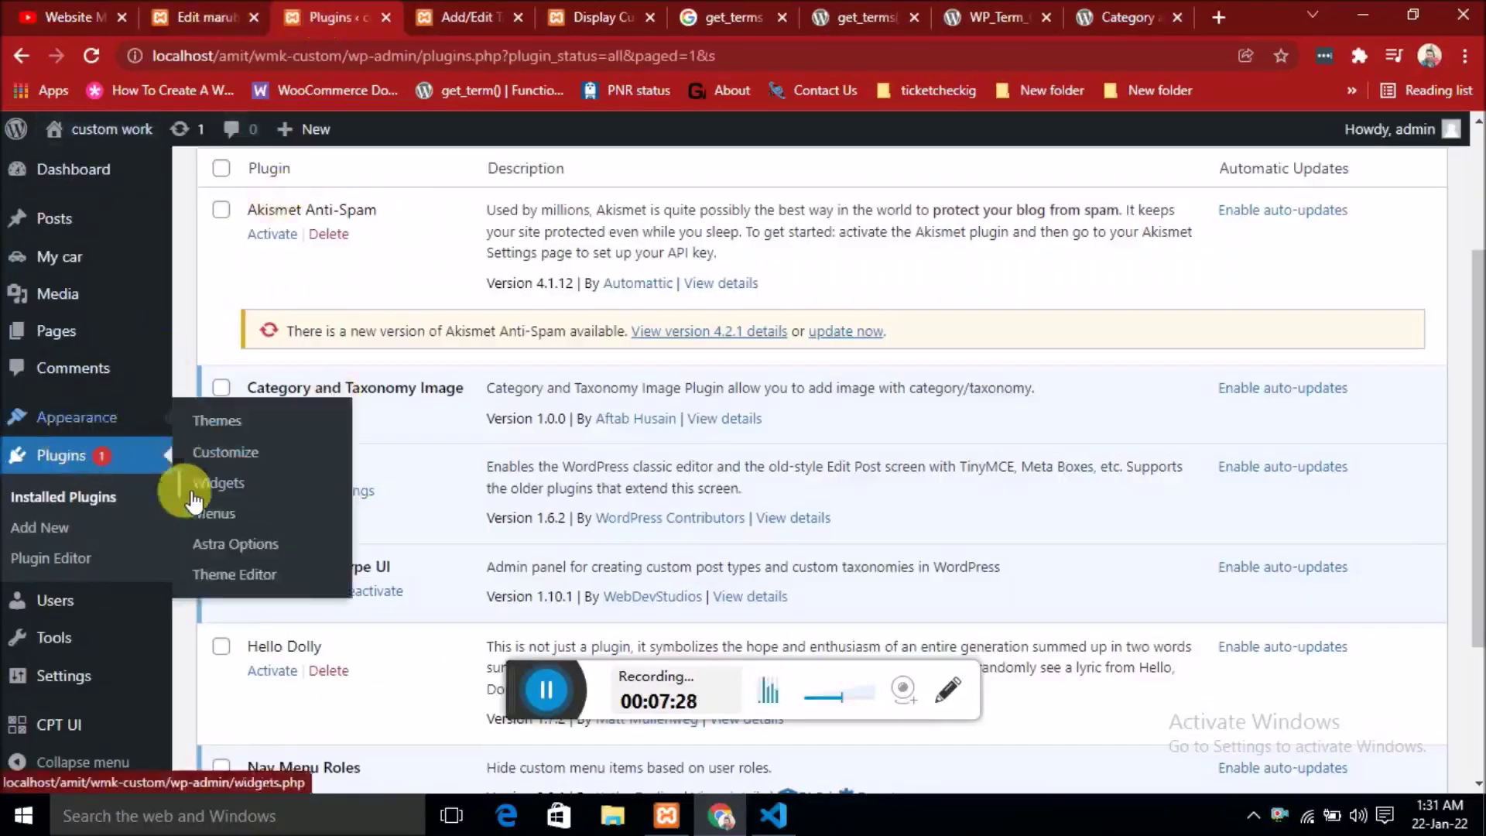
scroll(85, 612, "down", 3)
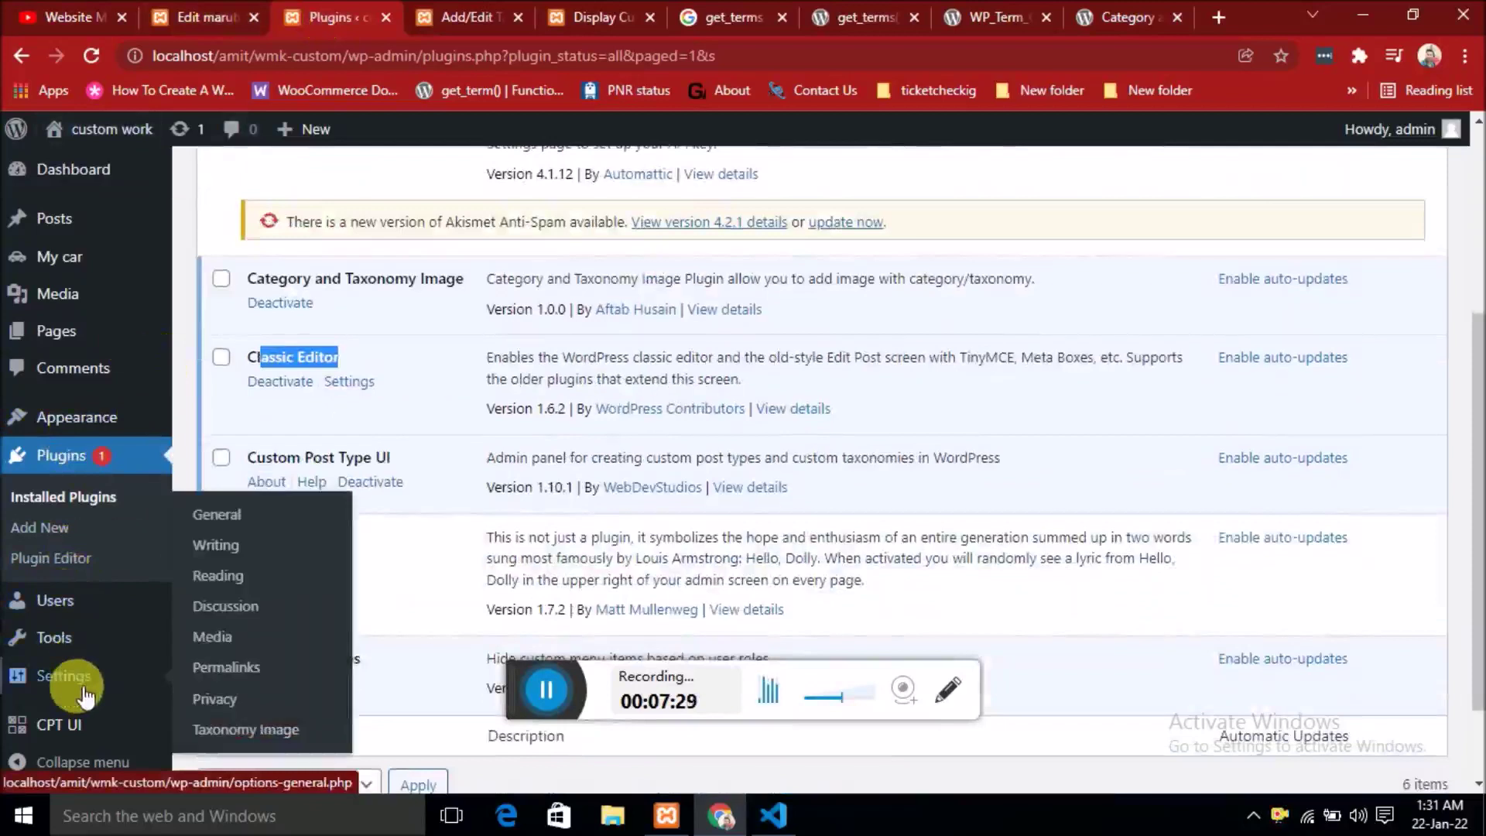
left_click(243, 732)
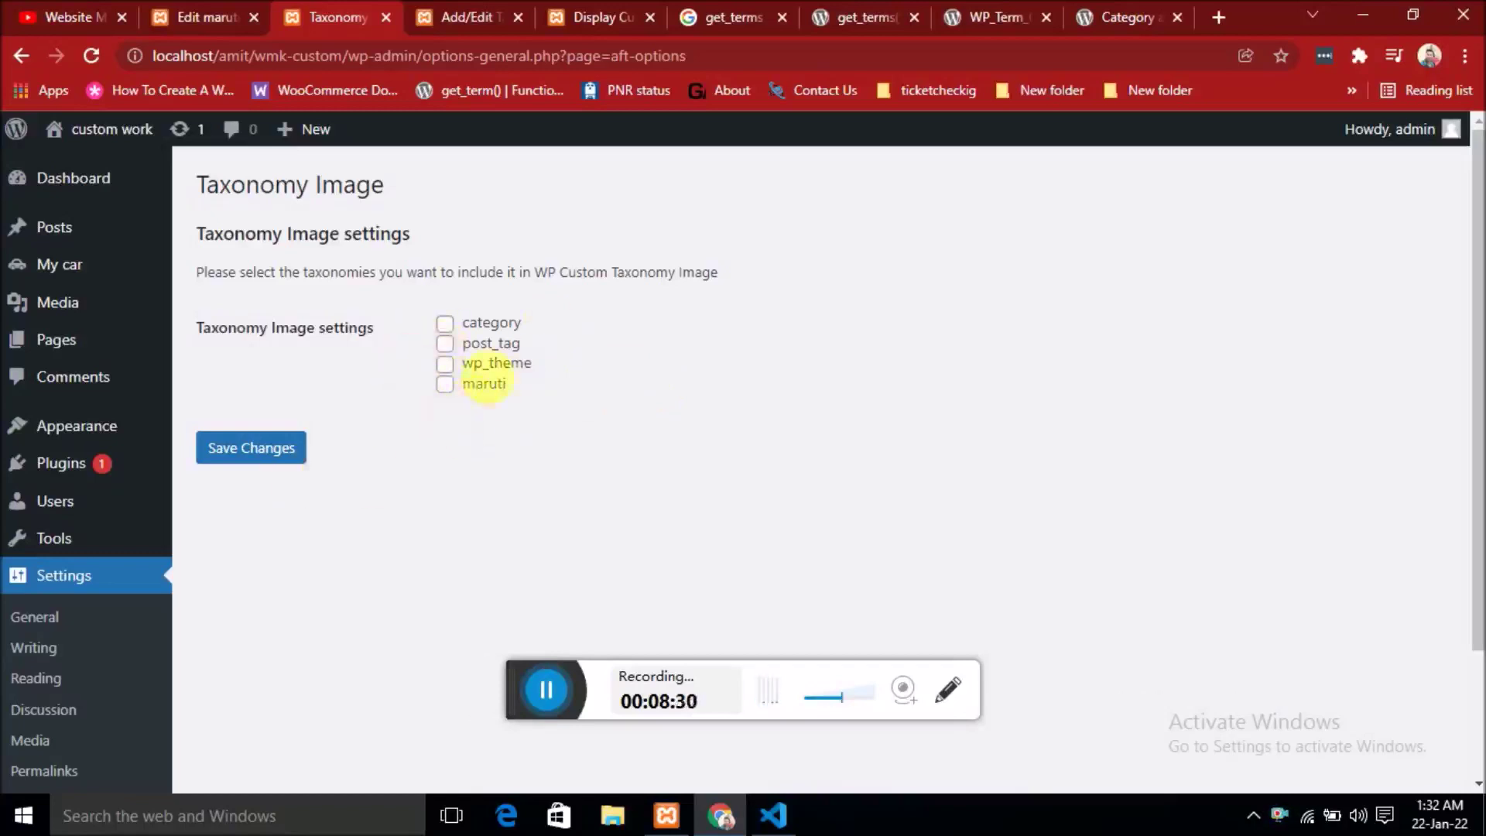
left_click(446, 387)
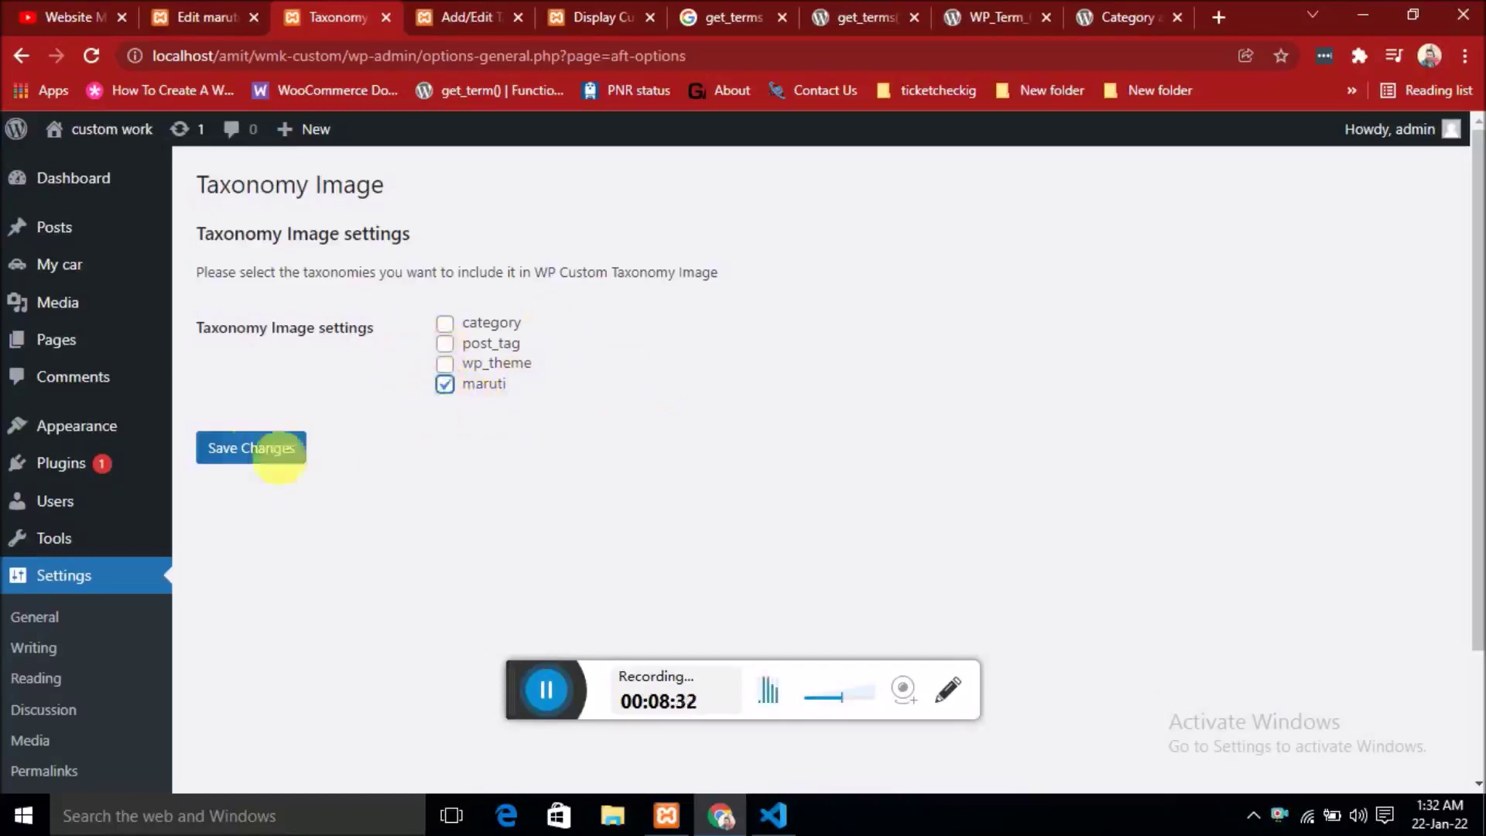
left_click(259, 453)
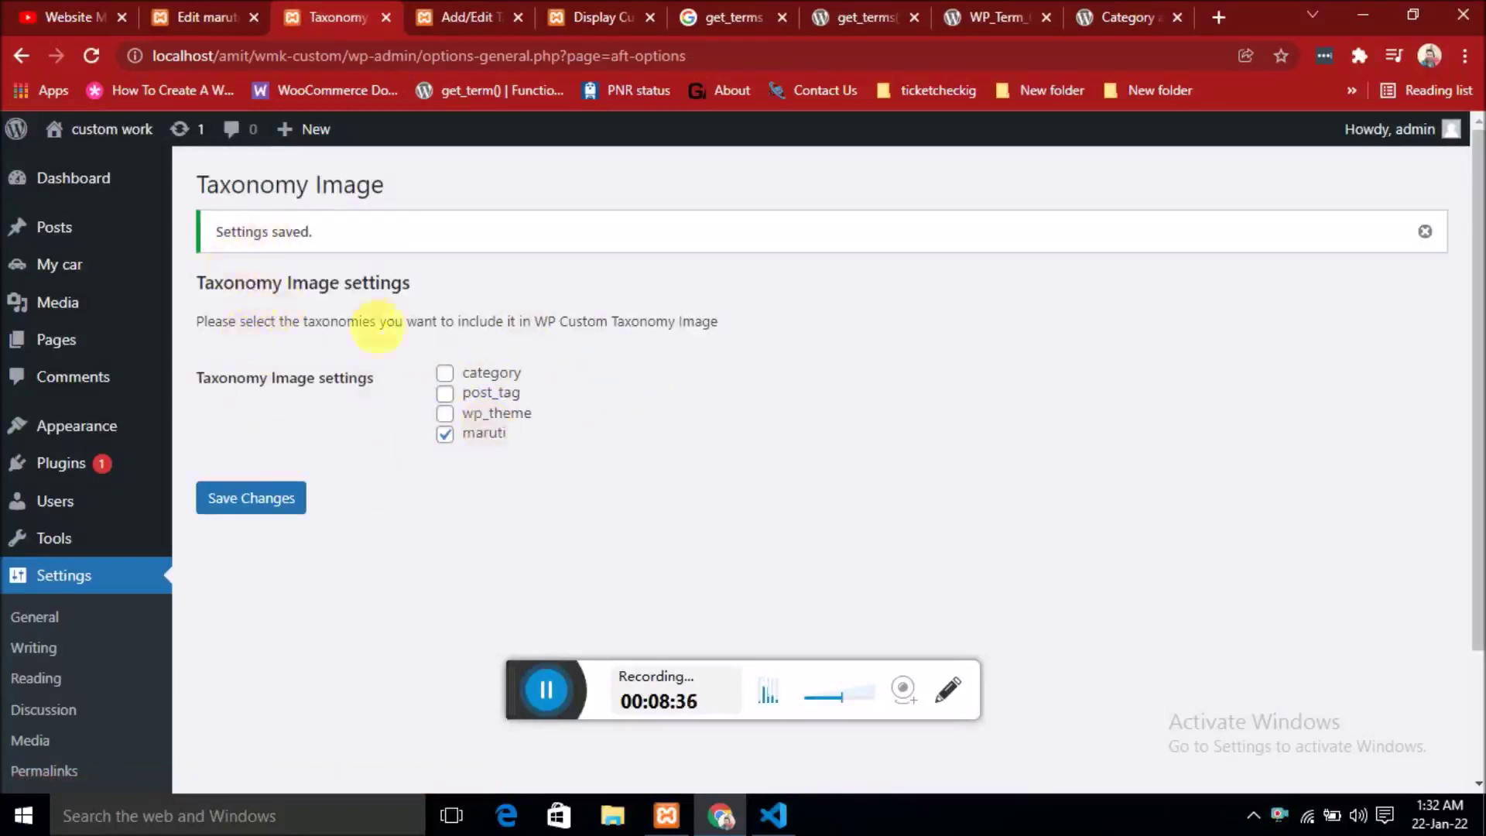
Reload the maruti 800 category's edit page and check its form for the Image field.
left_click(200, 17)
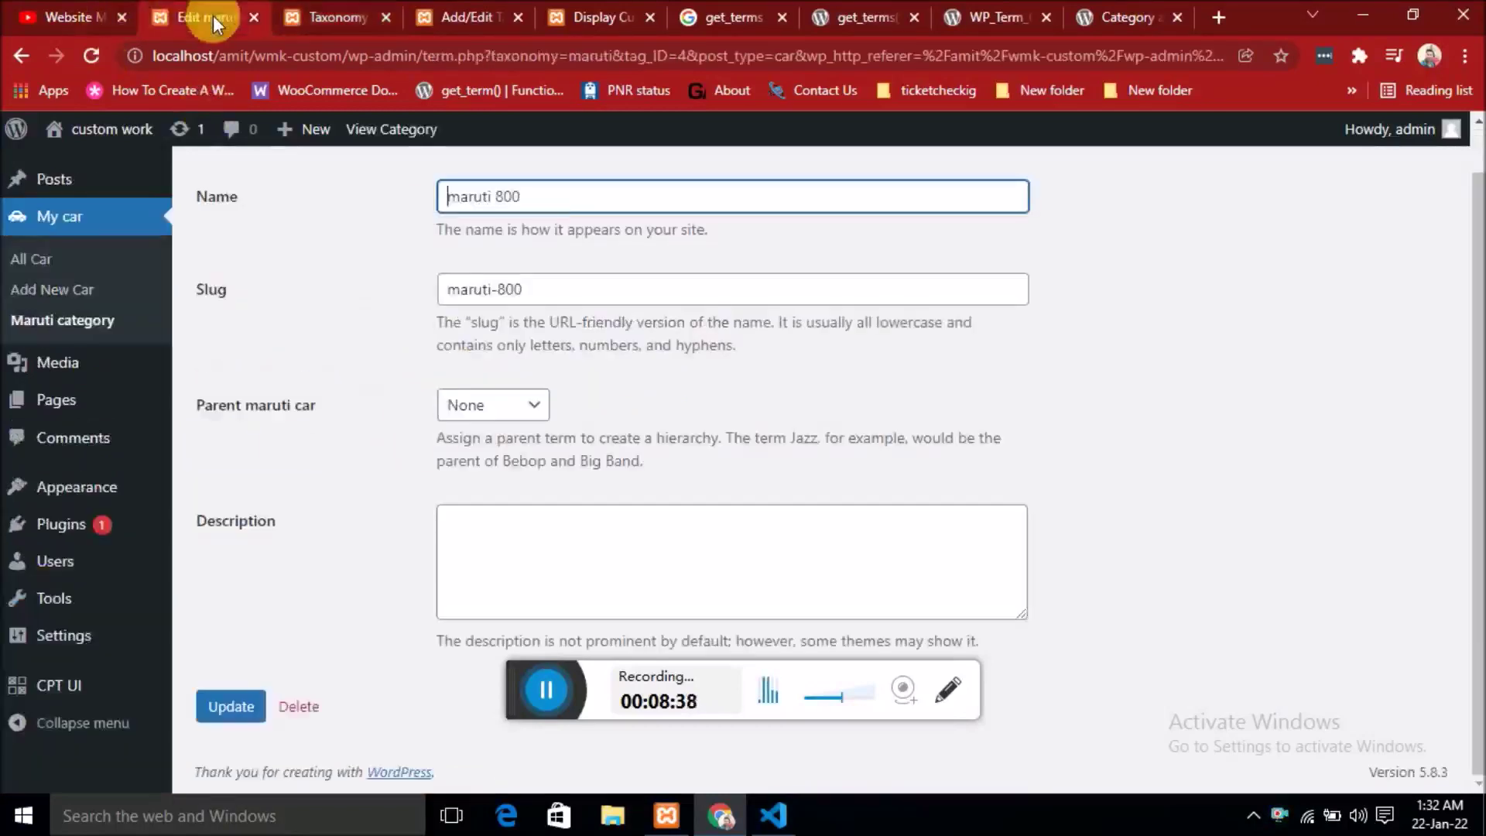
left_click(93, 51)
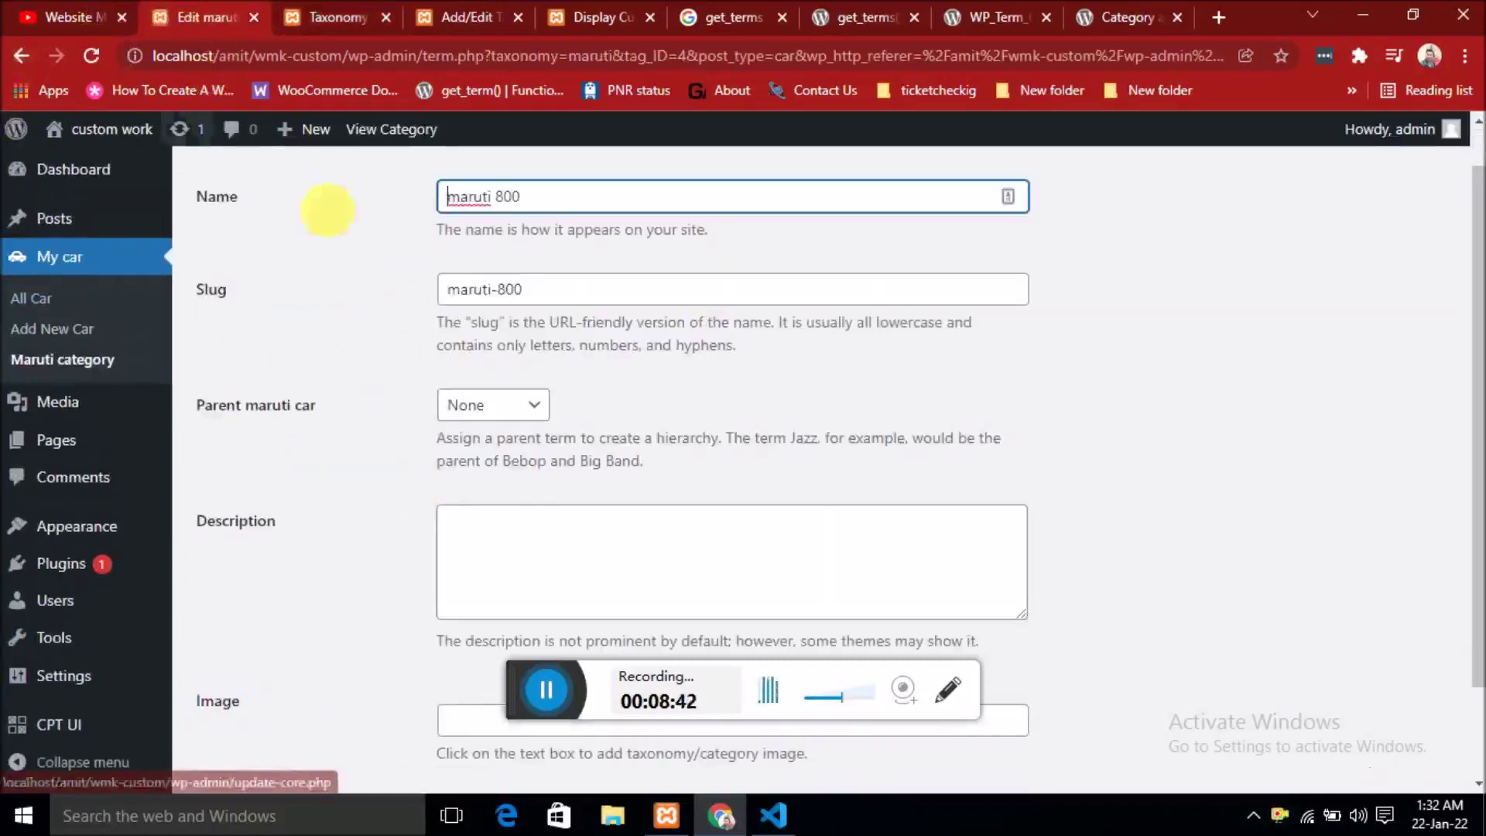
scroll(826, 362, "down", 2)
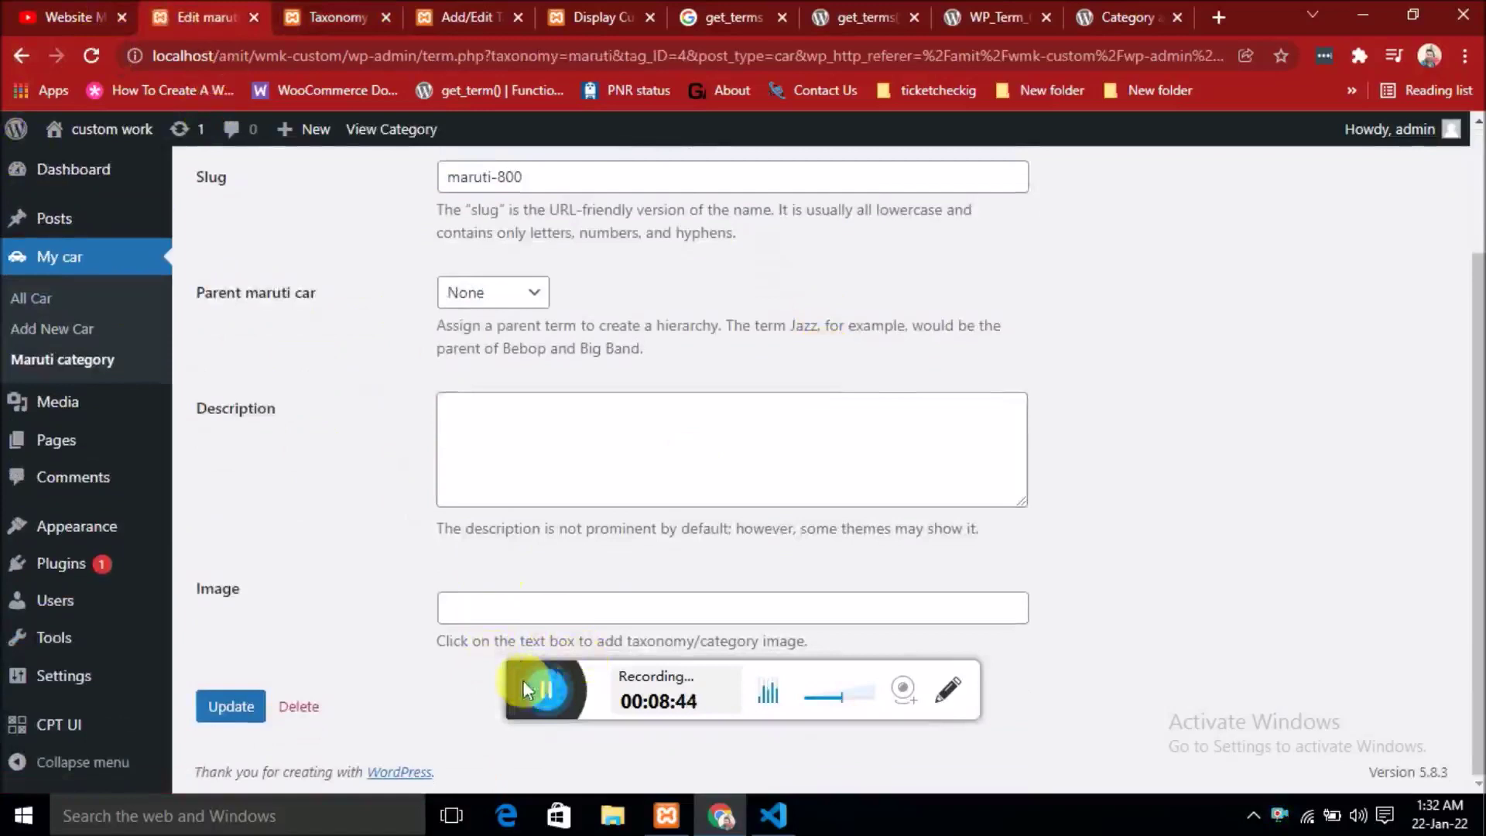
left_click_drag(521, 684, 1015, 256)
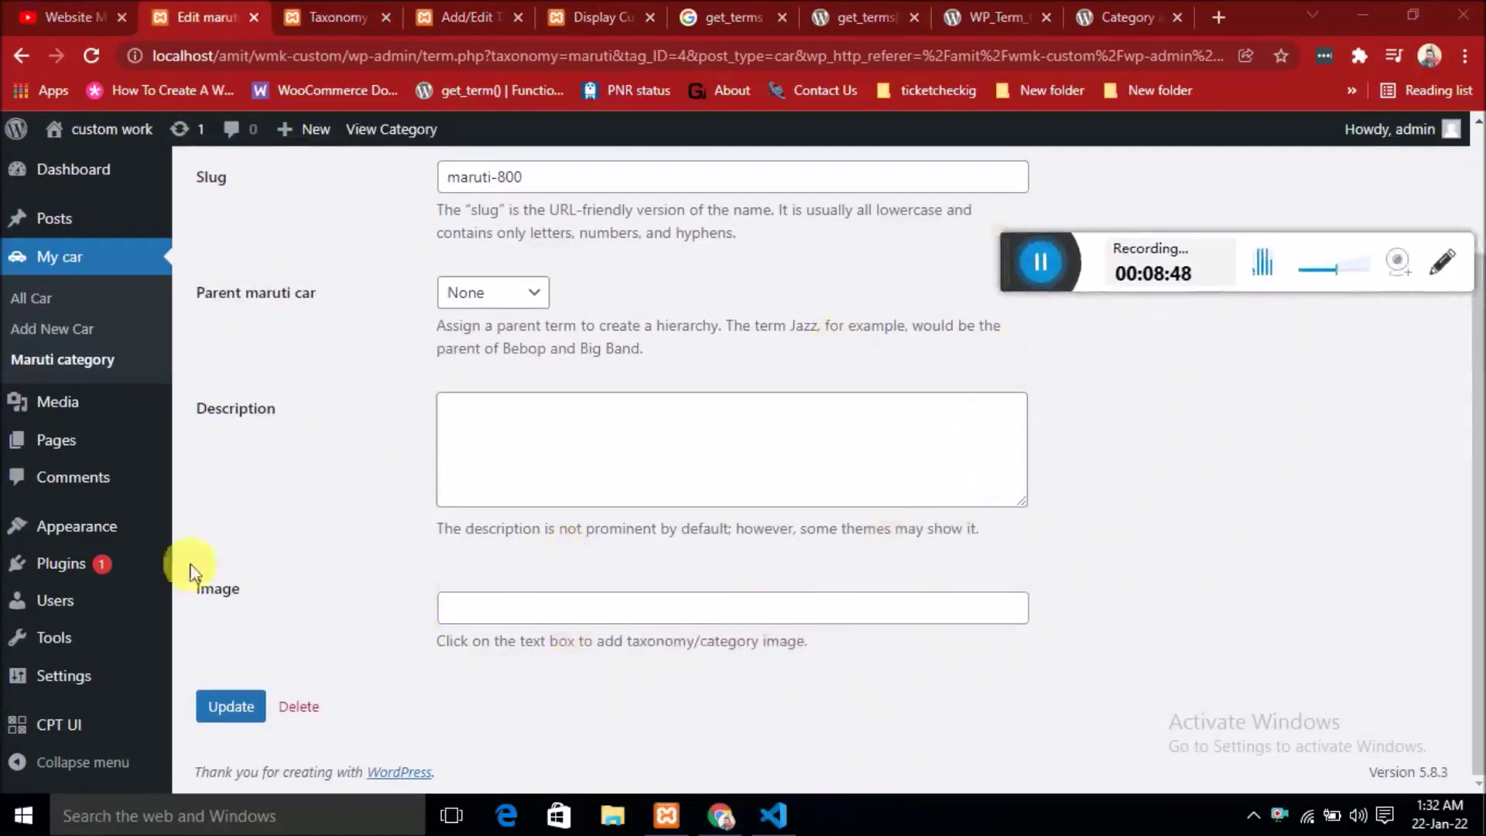
key("ctrl+a")
mouse_move(54, 601)
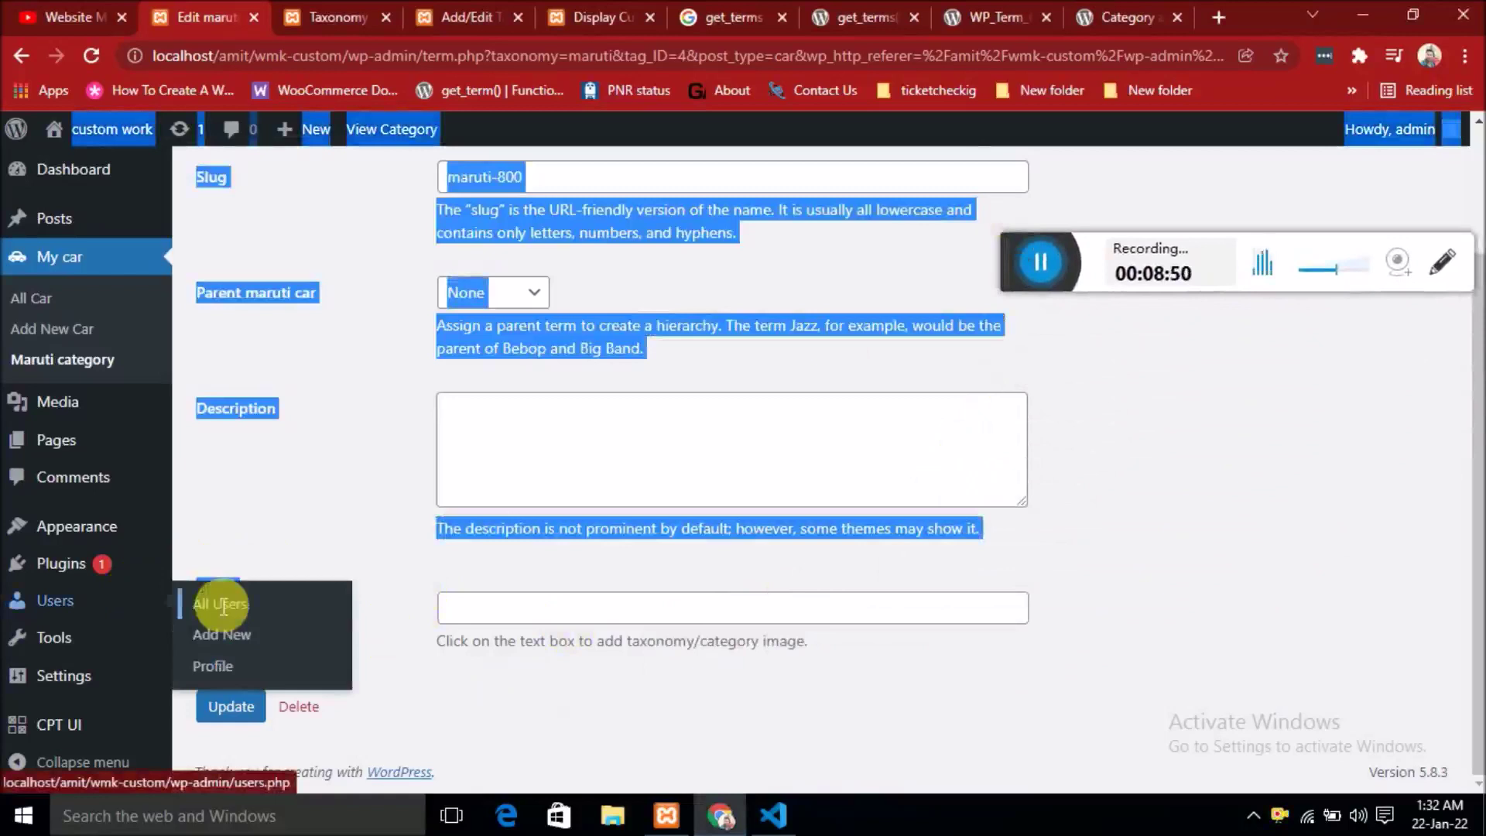
left_click(340, 602)
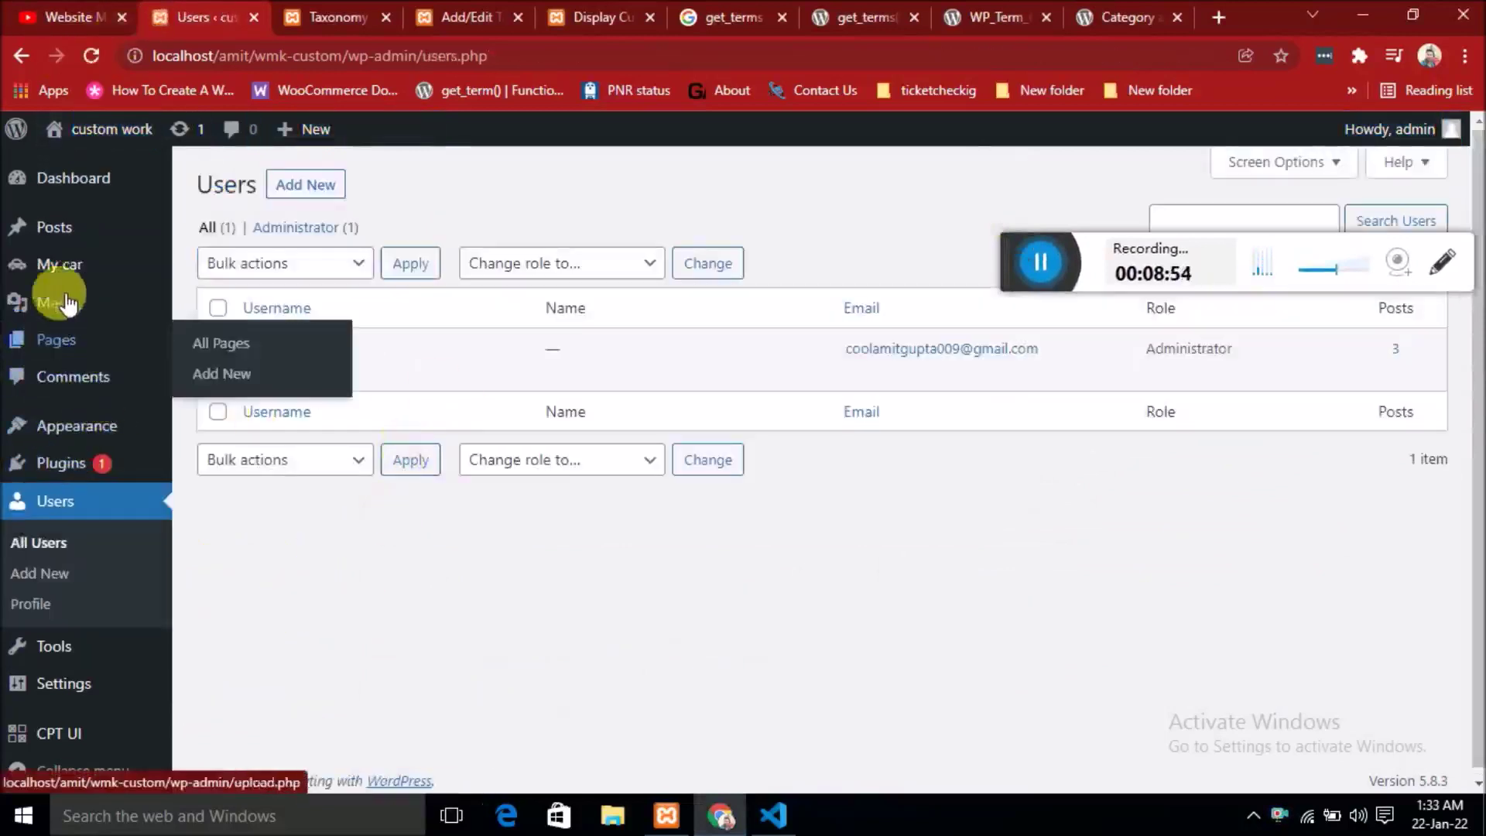
Open the maruti 800 category for editing from the Maruti category list and place the cursor in its Image field.
mouse_move(82, 263)
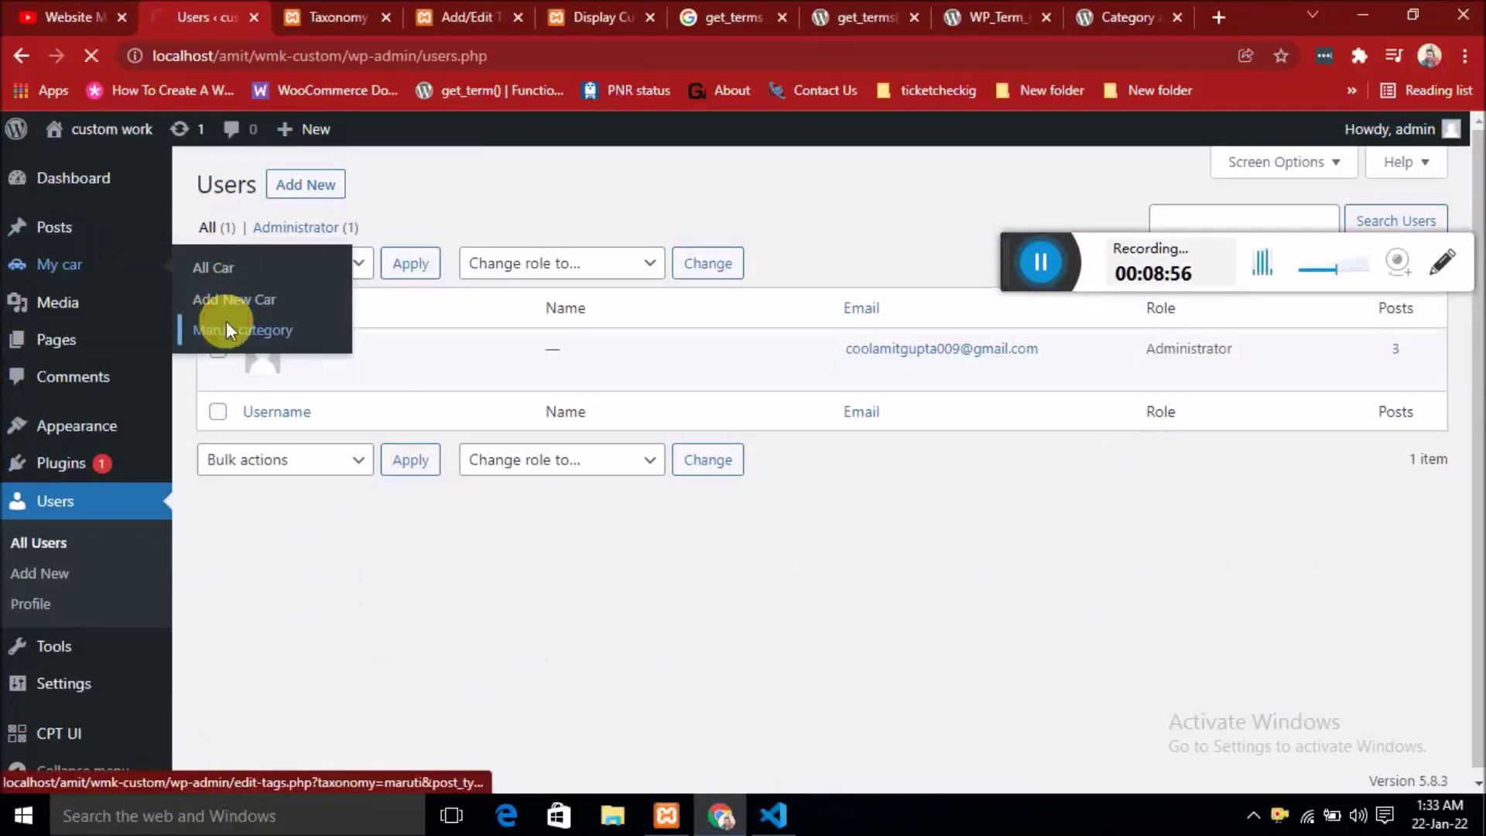
left_click(228, 325)
scroll(647, 567, "down", 1)
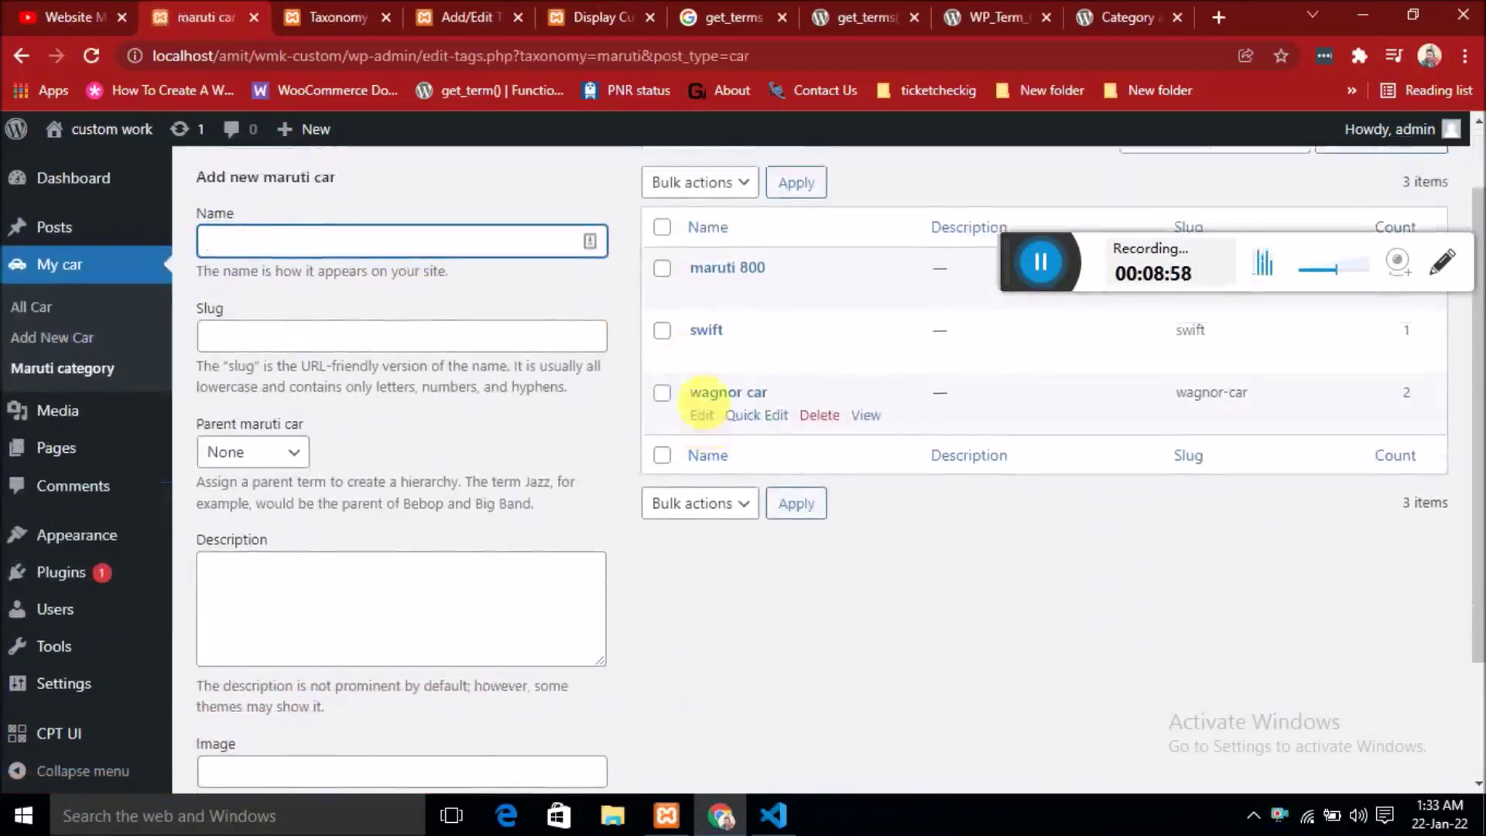
scroll(755, 395, "up", 1)
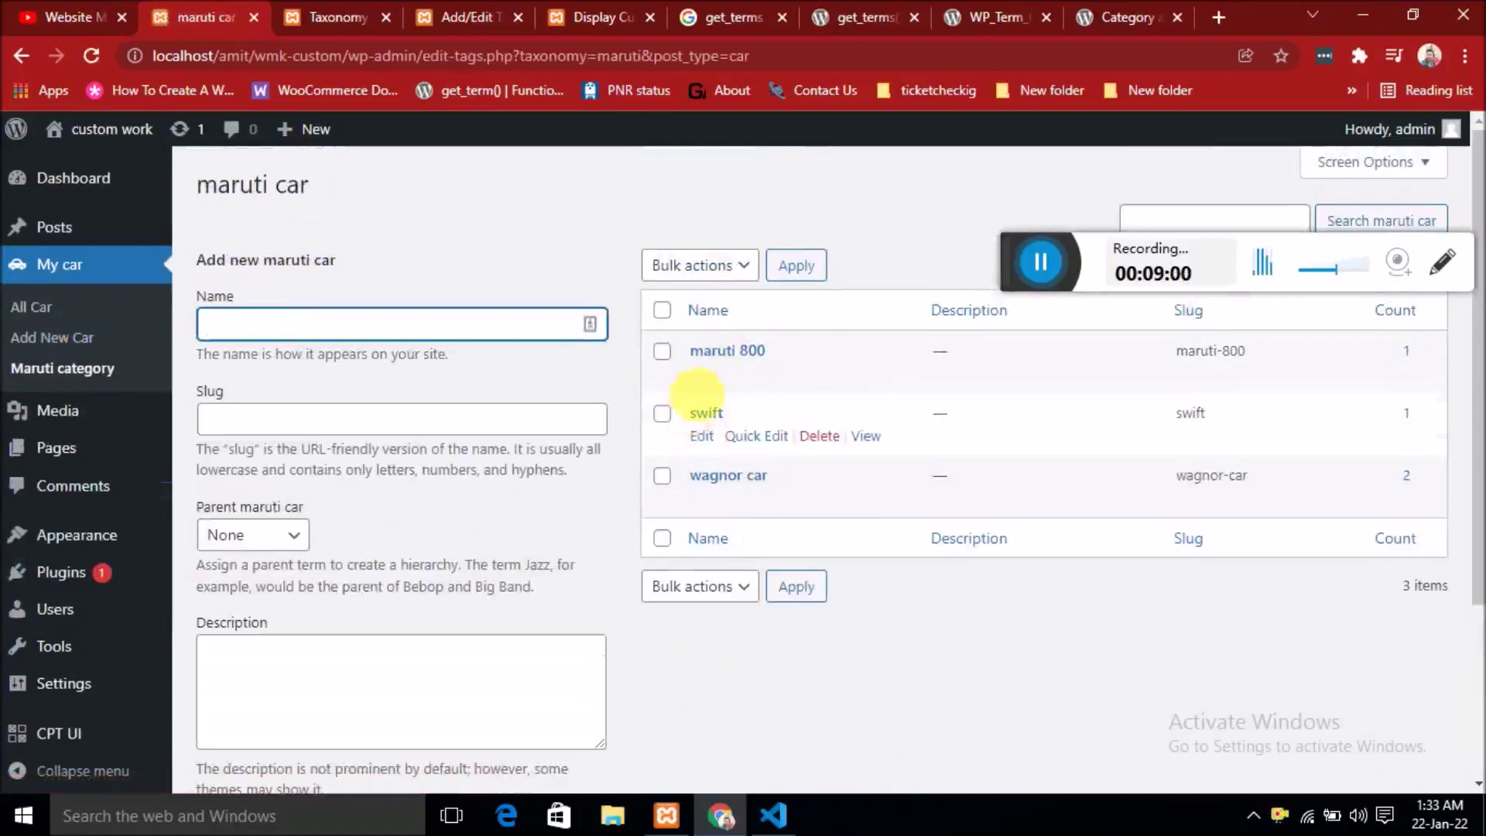
mouse_move(706, 380)
left_click(708, 379)
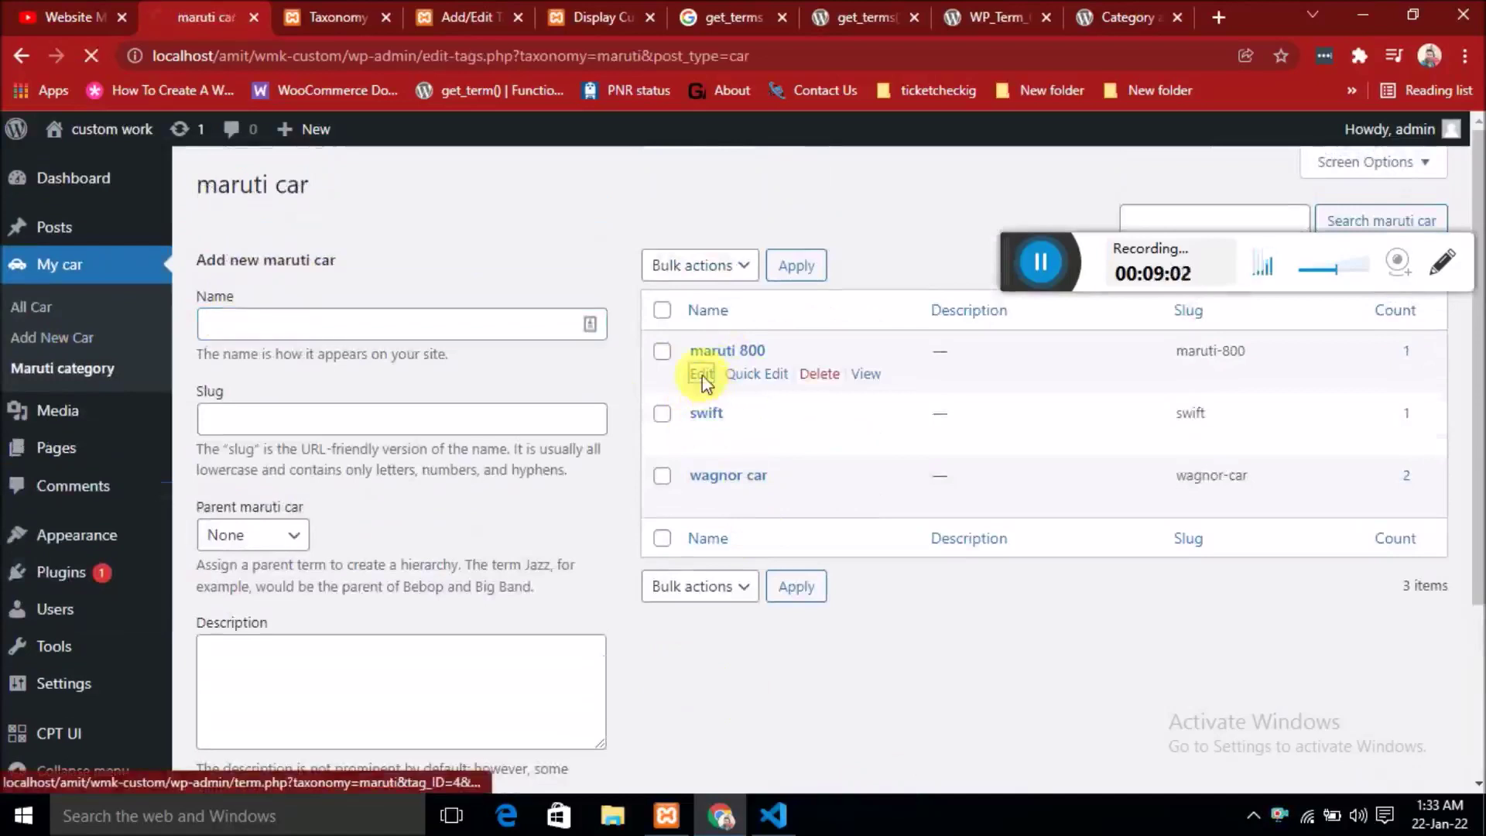
scroll(527, 503, "down", 2)
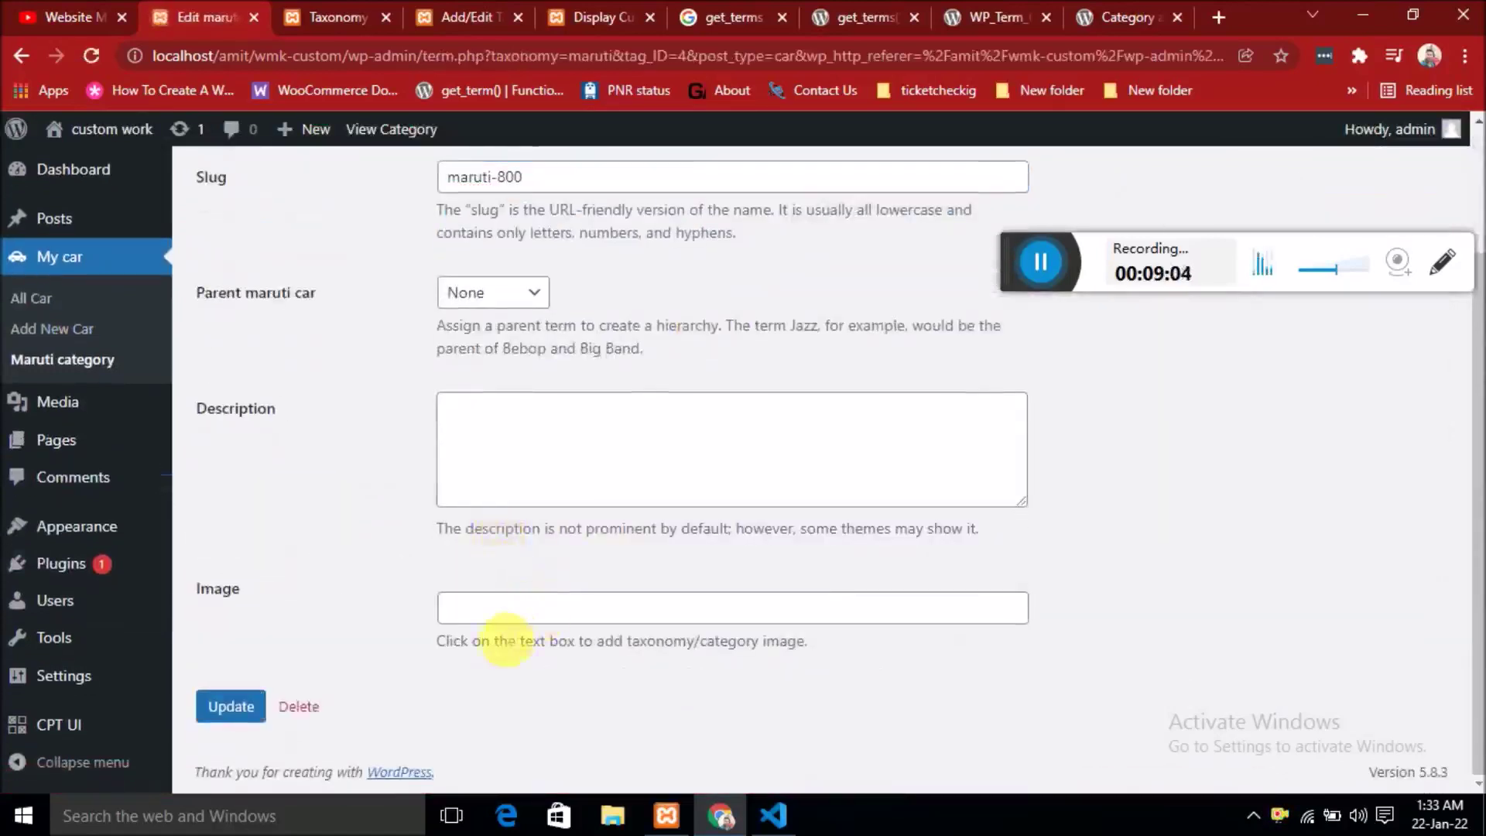
left_click(494, 608)
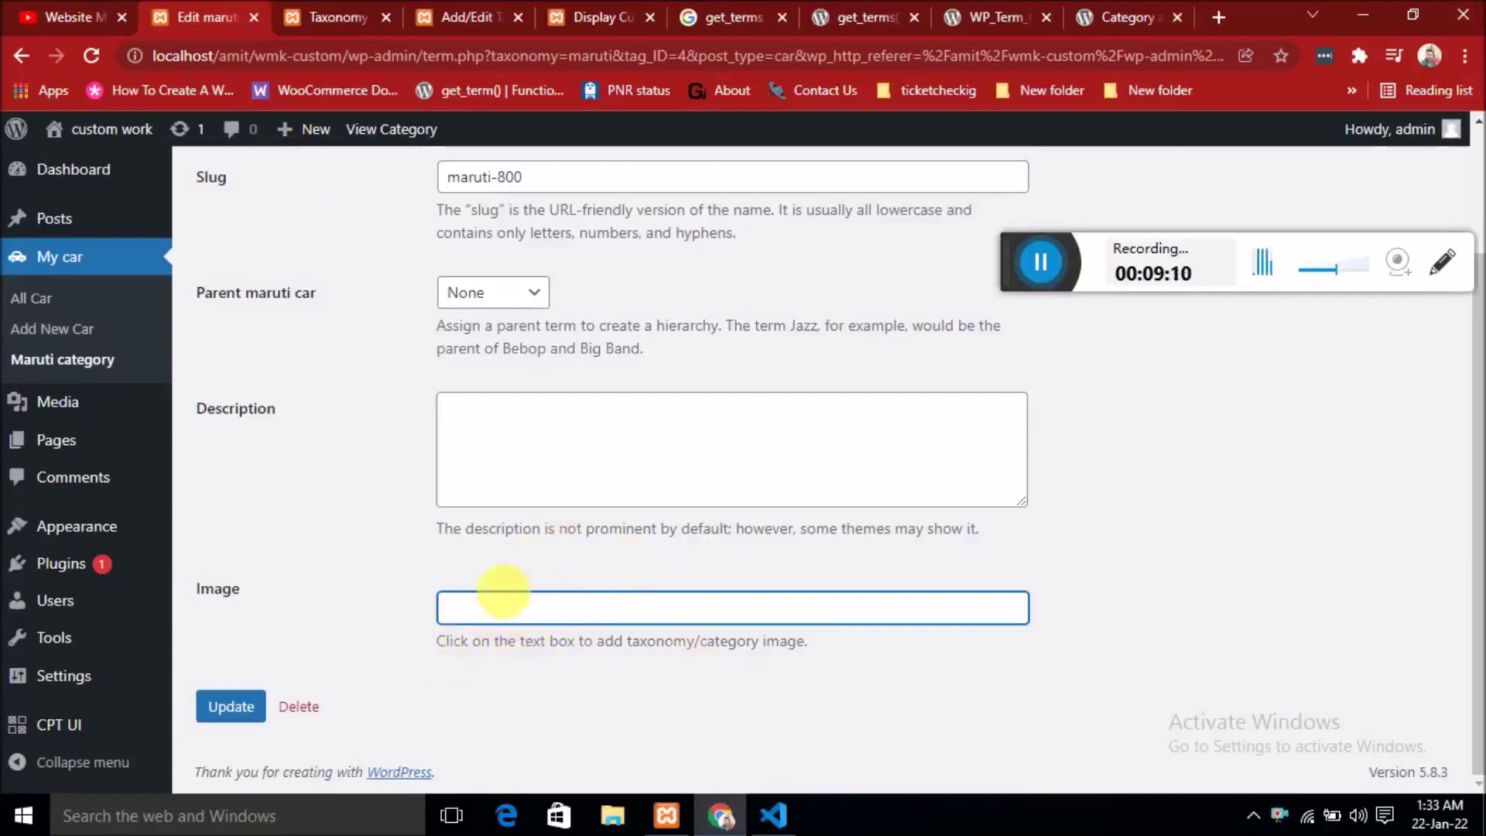
Set the maruti 800 category's Image to the file URL of the white Alto picture (download-2.jpg) from the Media Library and update the category.
left_click(340, 21)
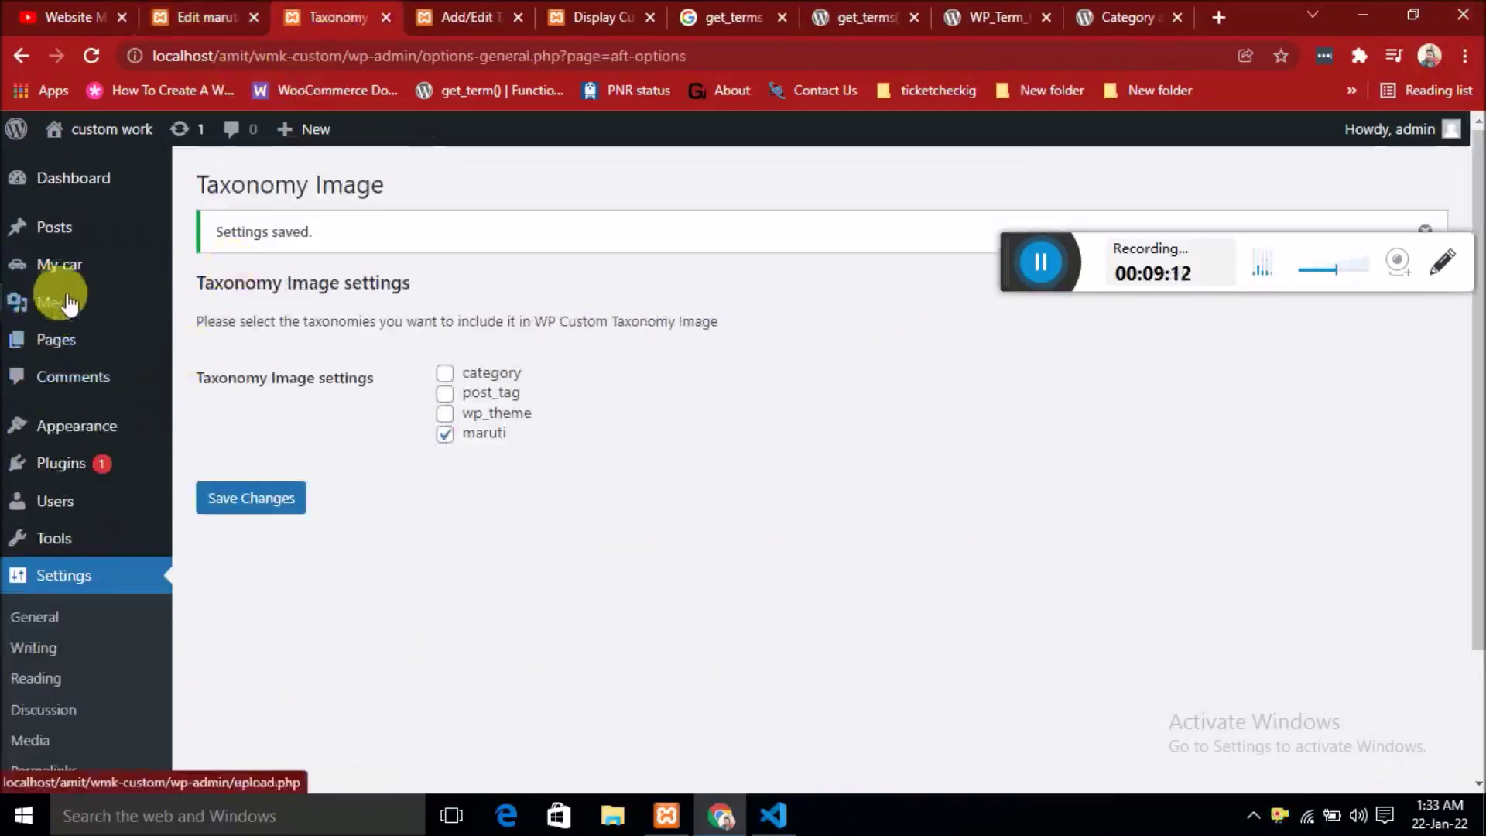
mouse_move(93, 310)
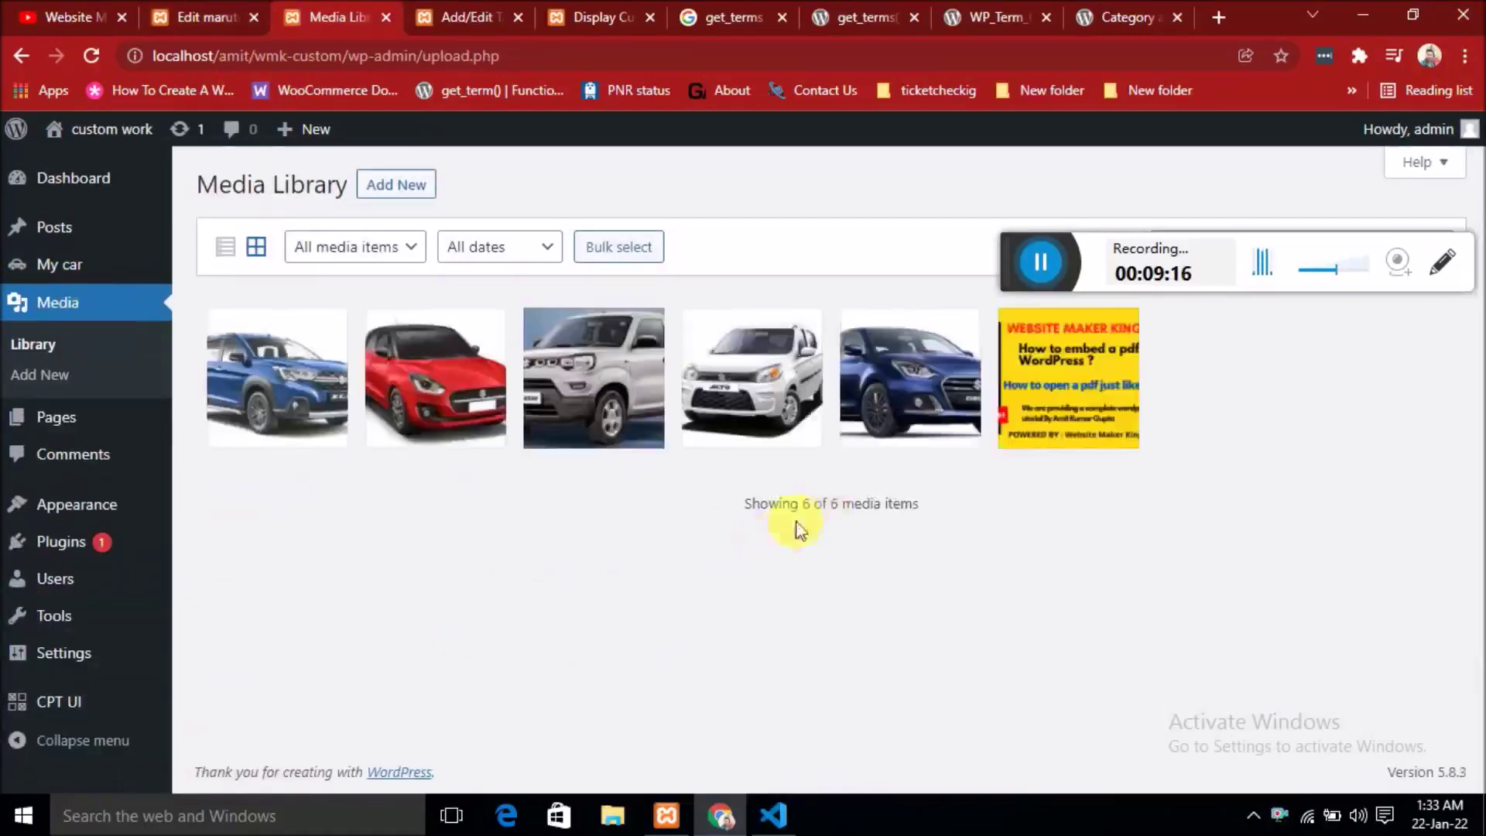
left_click(753, 386)
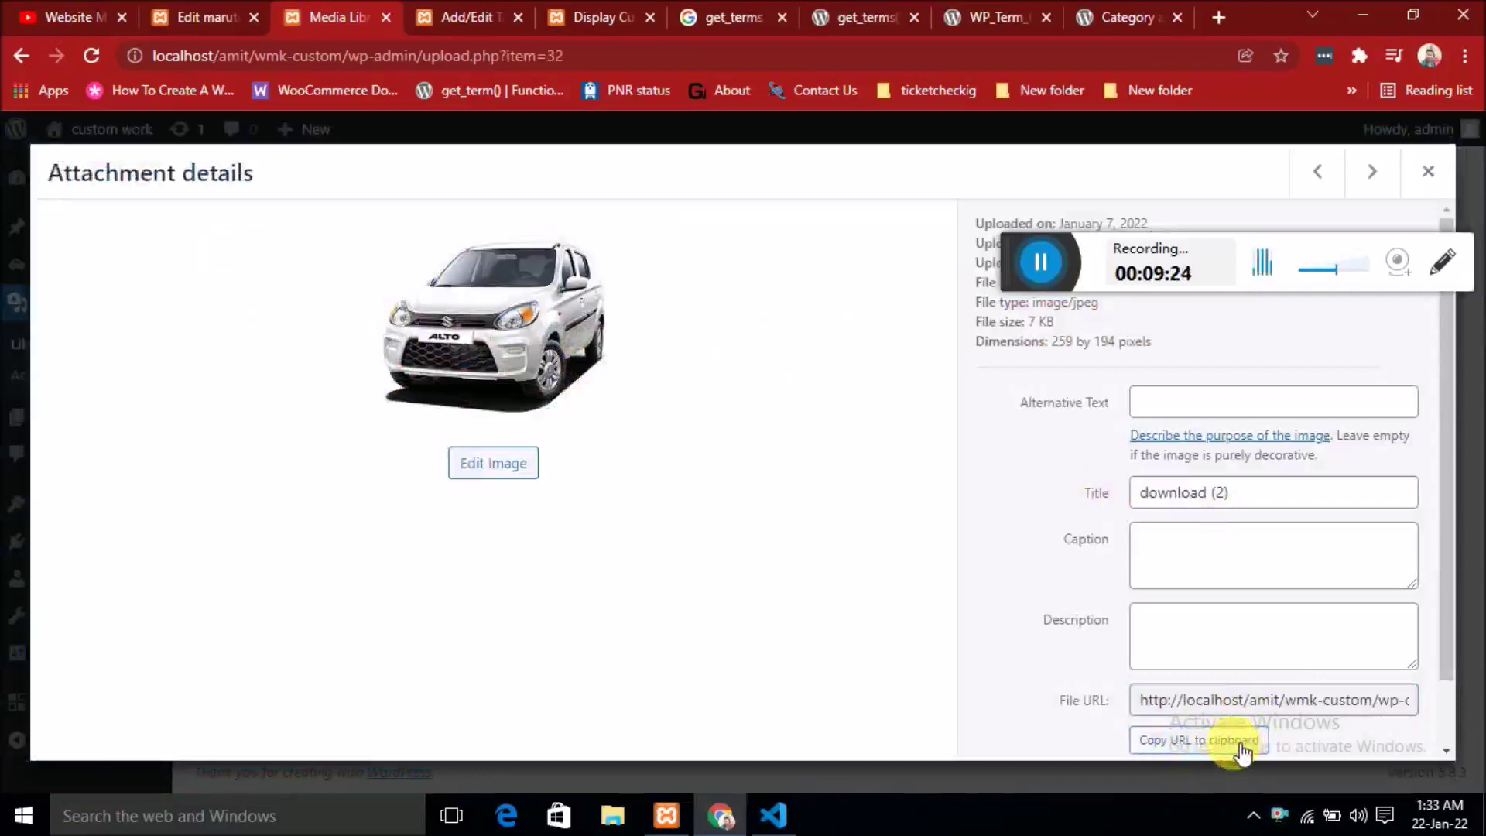
left_click(182, 17)
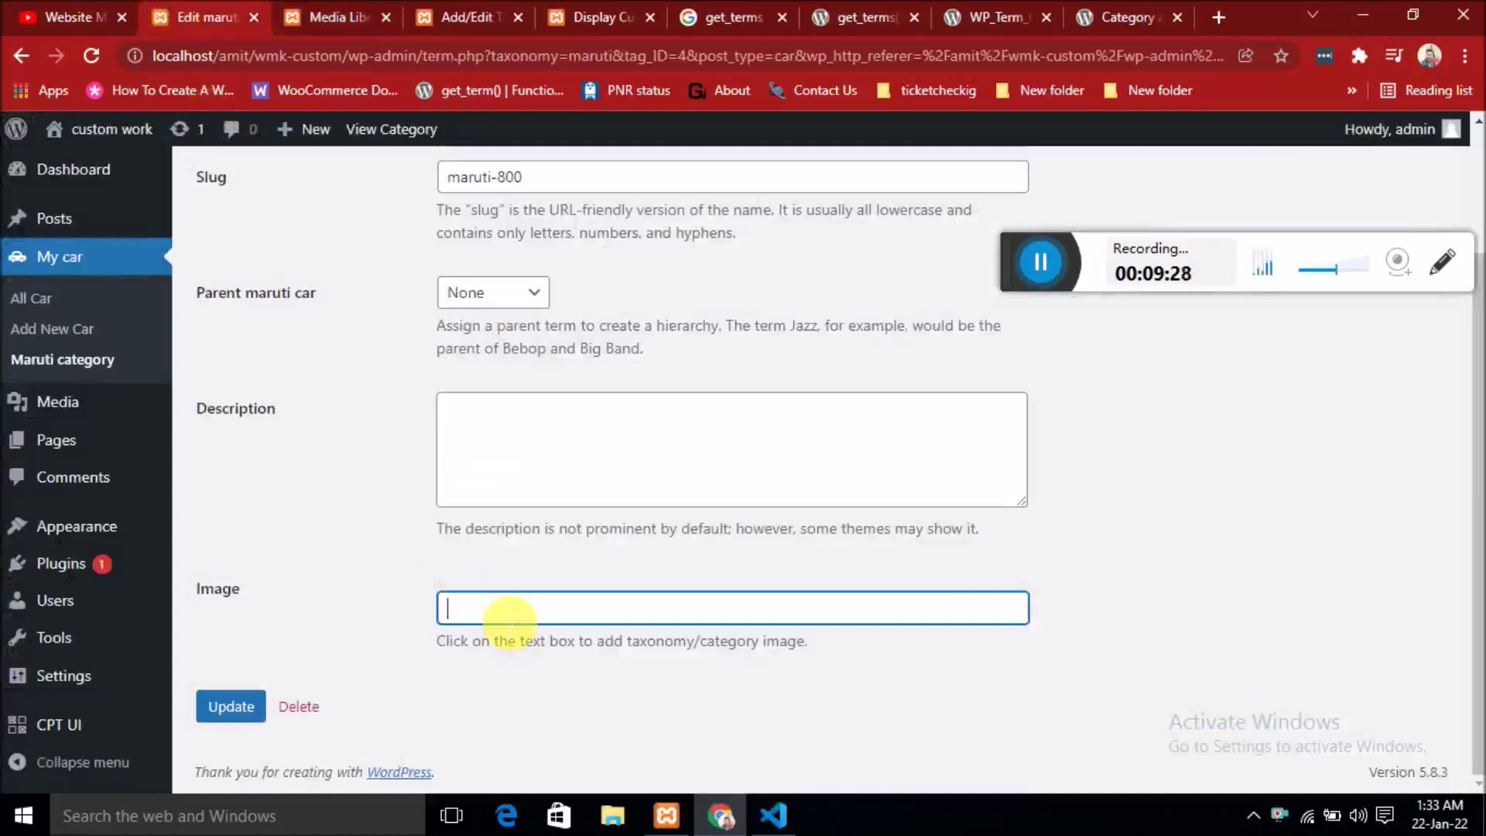
type("http://localhost/amit/wmk-custom/wp-content/uploads/2022/01/download-2.jpg")
left_click(228, 706)
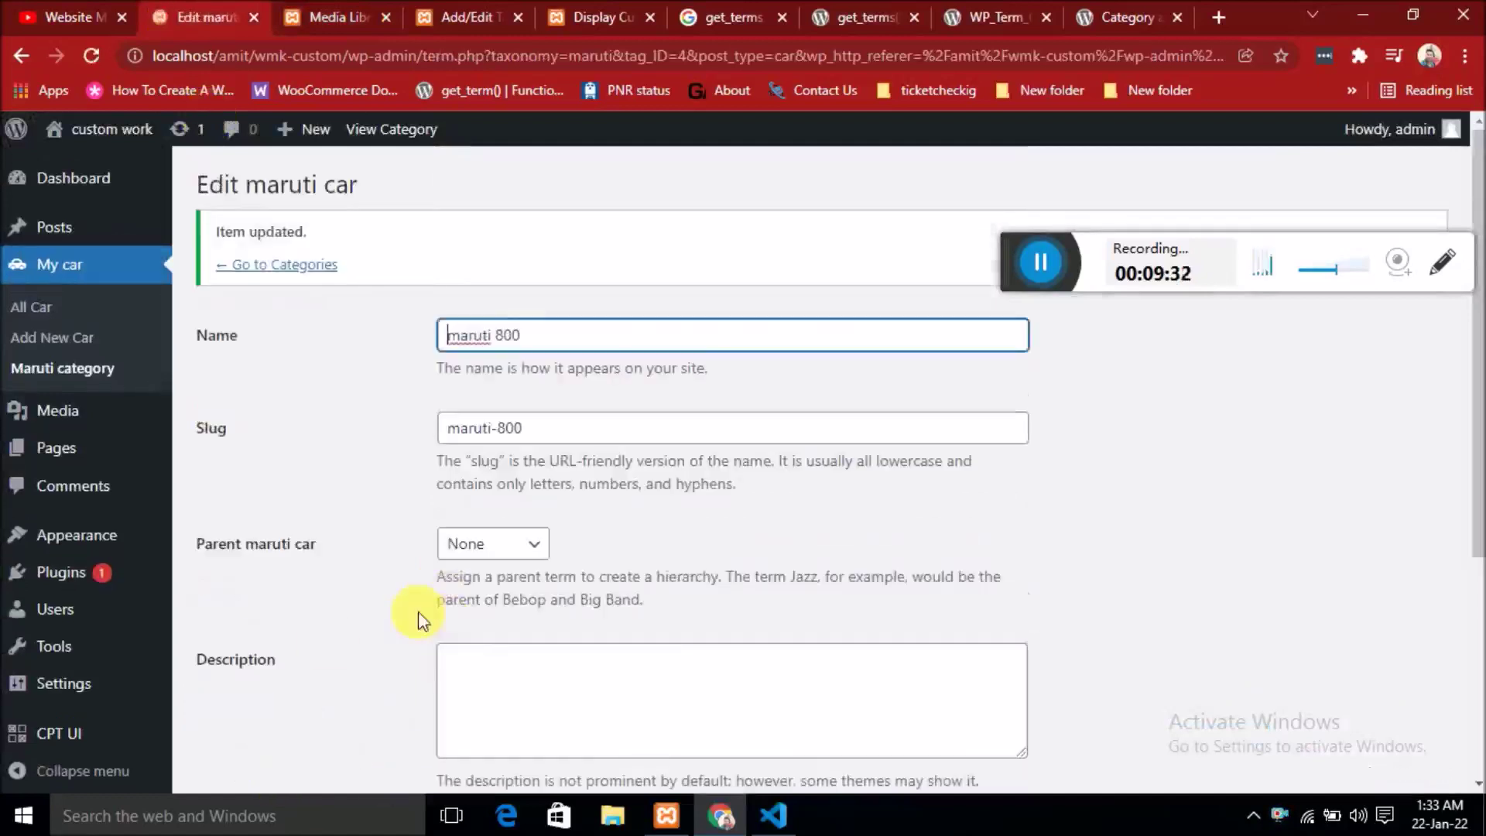
Reopen the maruti 800 category from the Maruti category list and check its saved image.
left_click(69, 364)
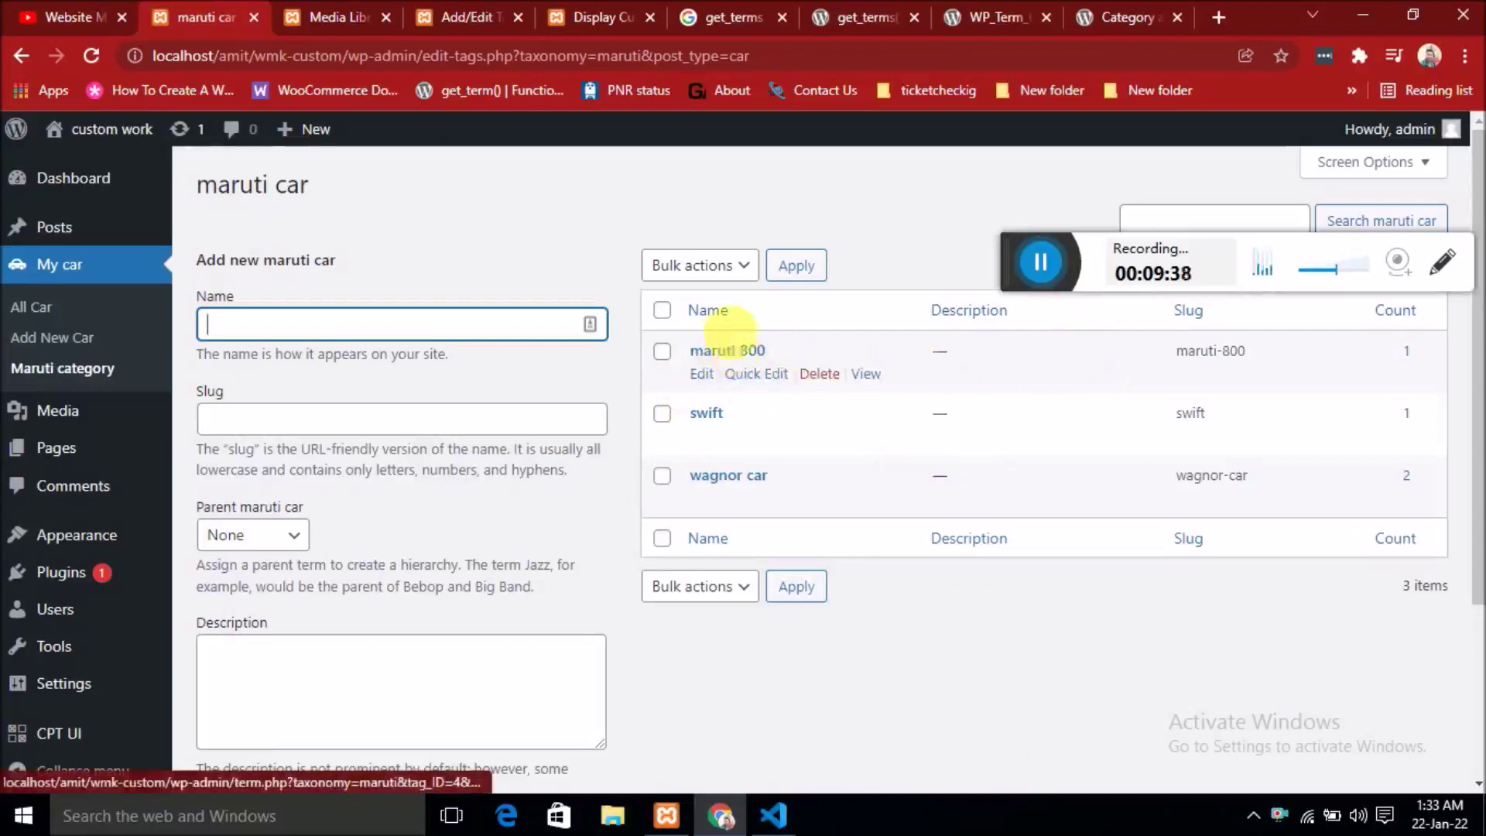
left_click(702, 374)
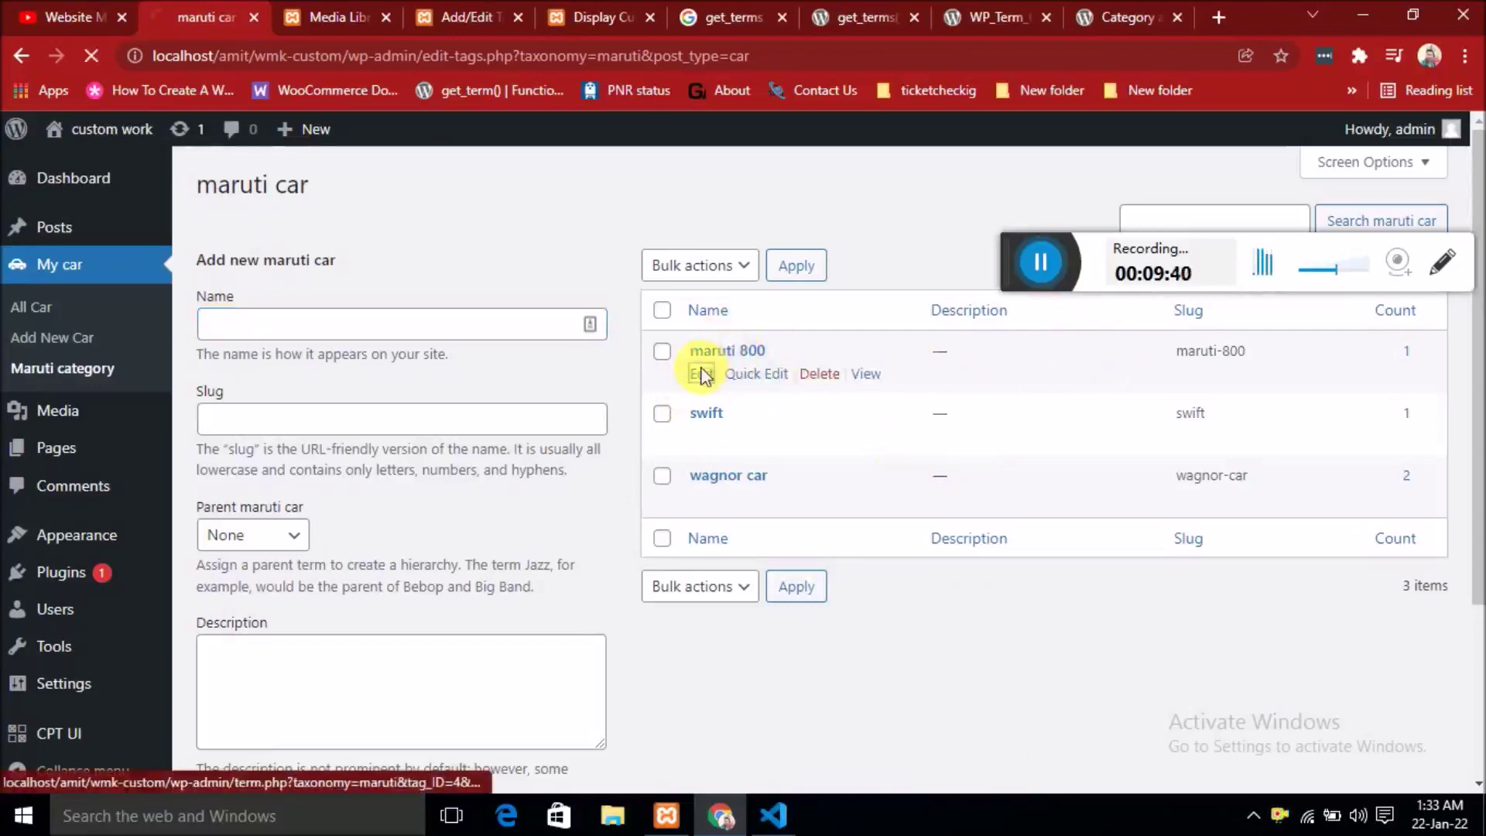
scroll(547, 504, "down", 3)
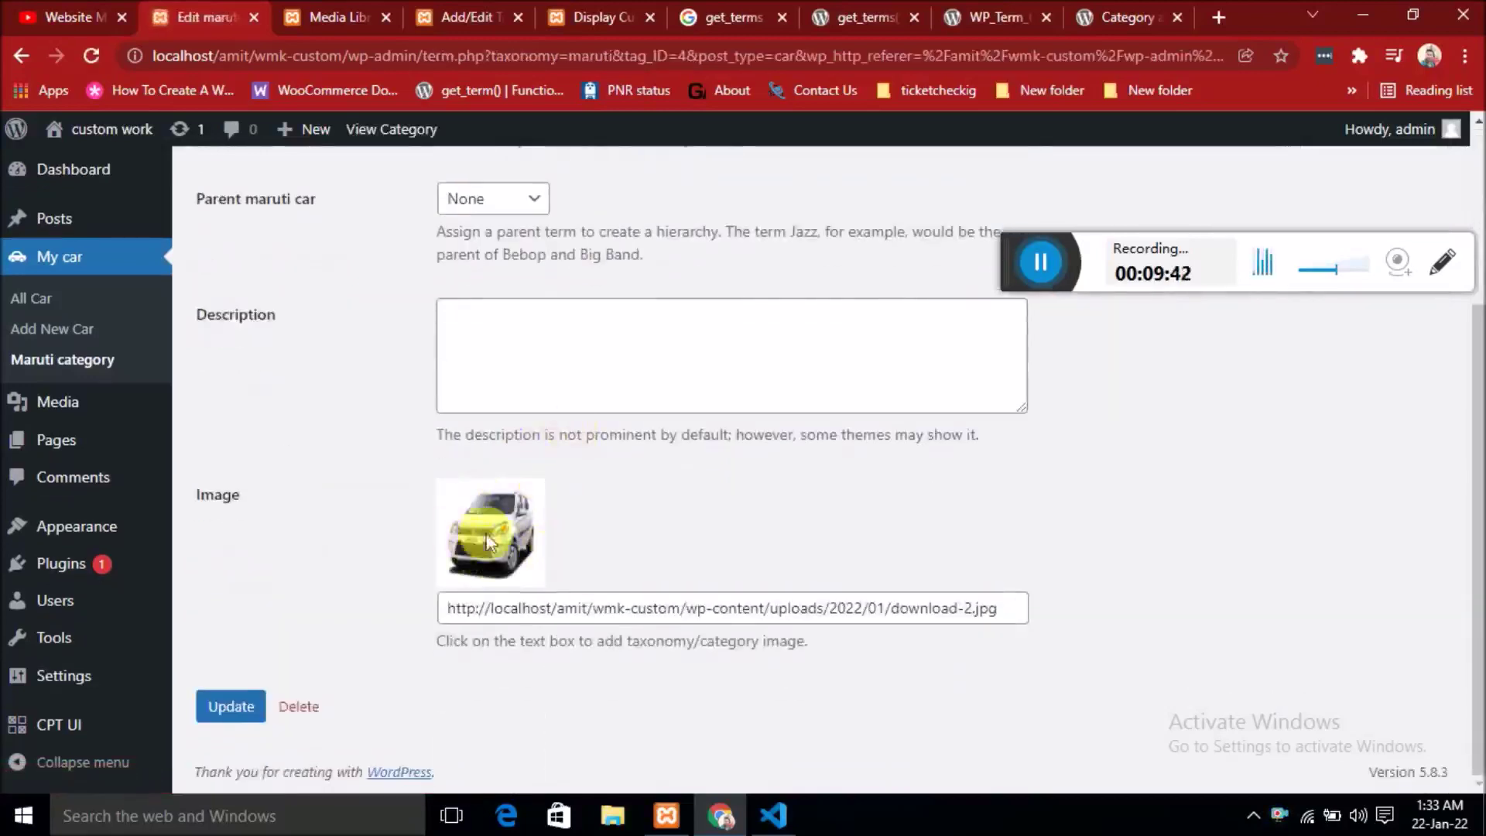
scroll(487, 542, "up", 3)
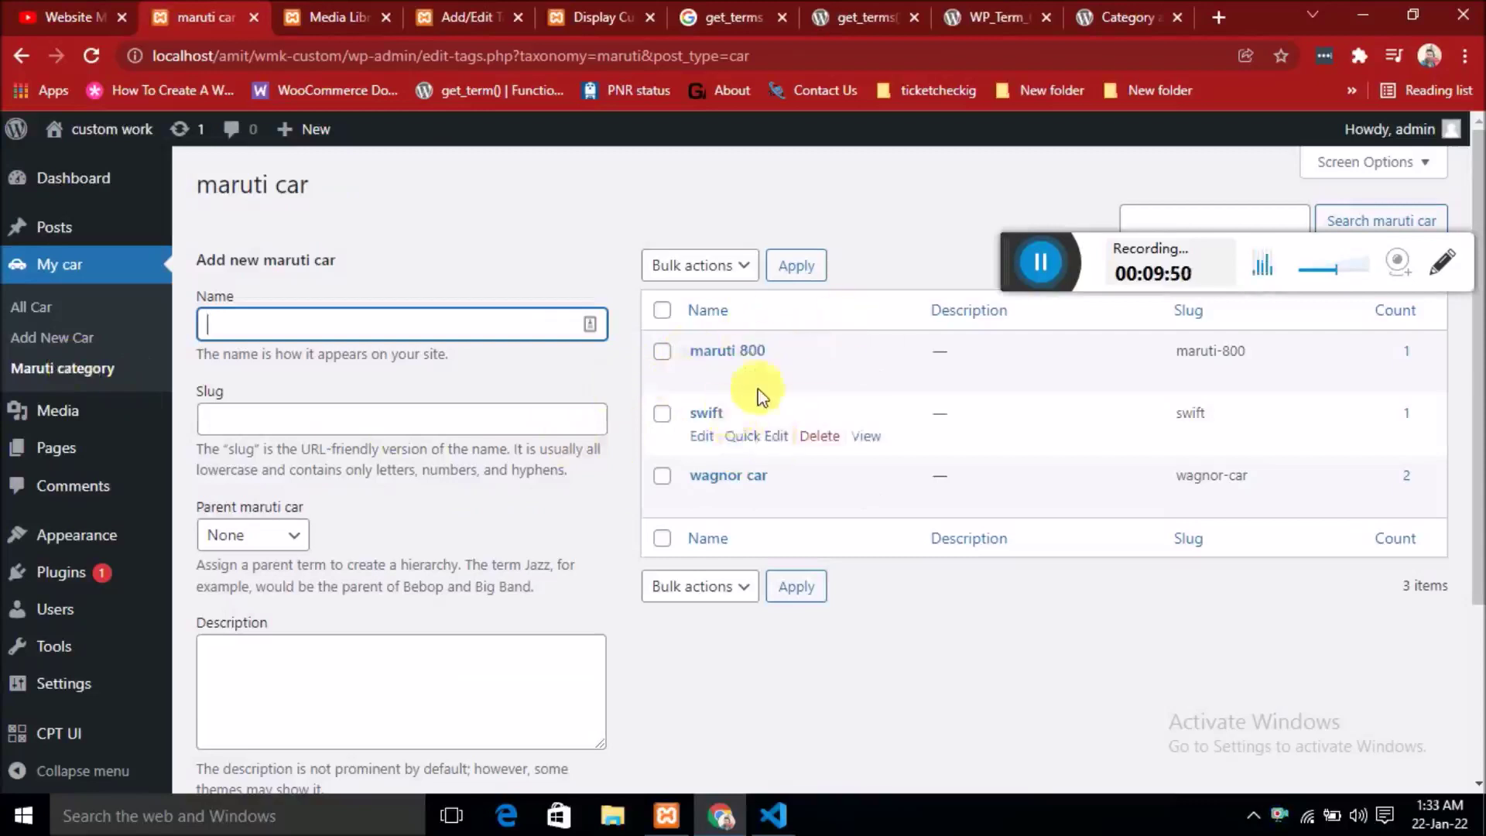
left_click(746, 437)
scroll(852, 480, "down", 1)
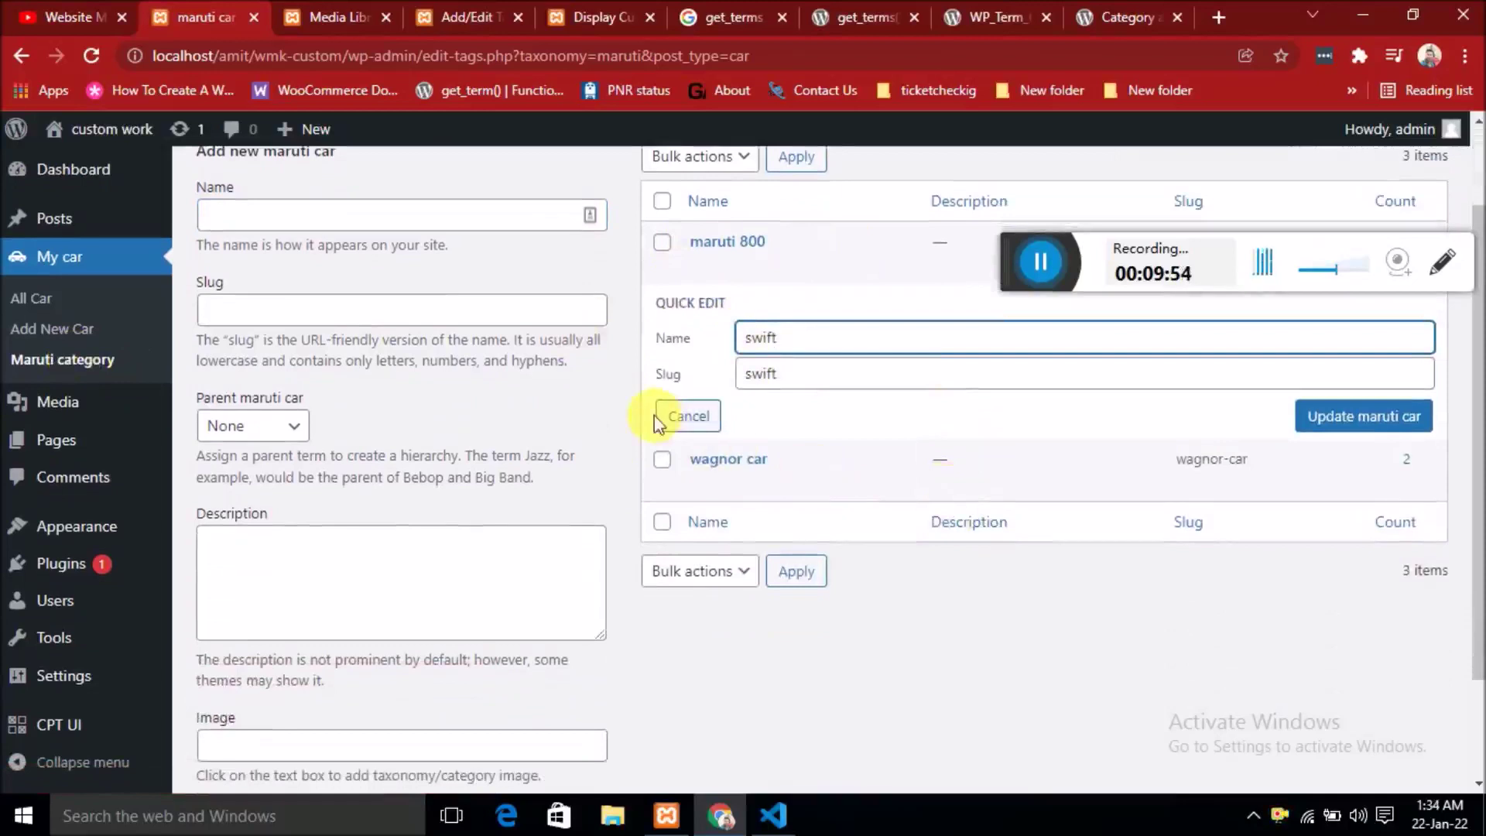
left_click(706, 419)
Open the swift category for editing and copy the file URL of the blue Dzire picture from the Media Library.
left_click(702, 326)
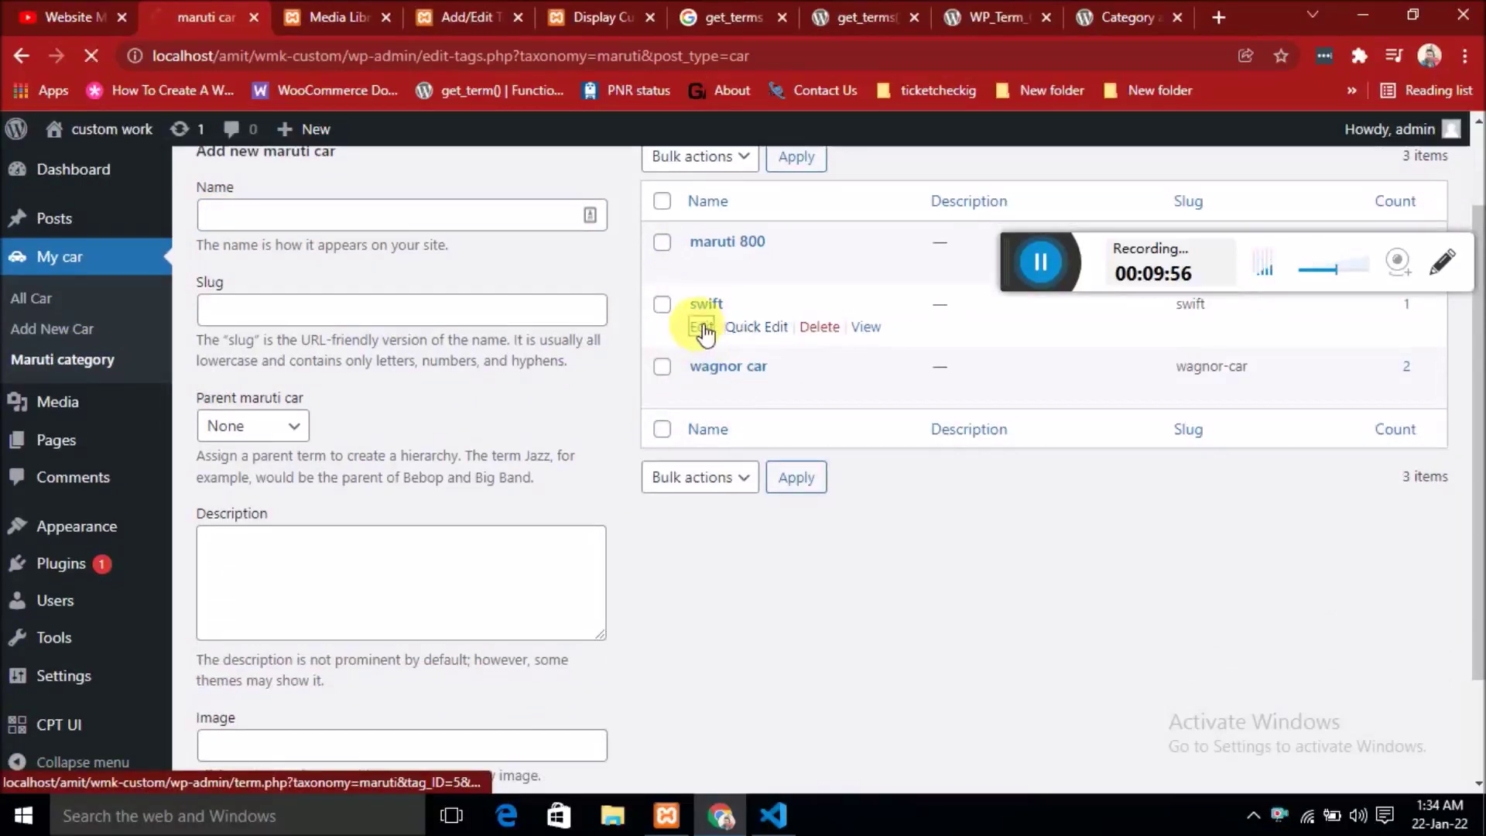
scroll(518, 588, "down", 2)
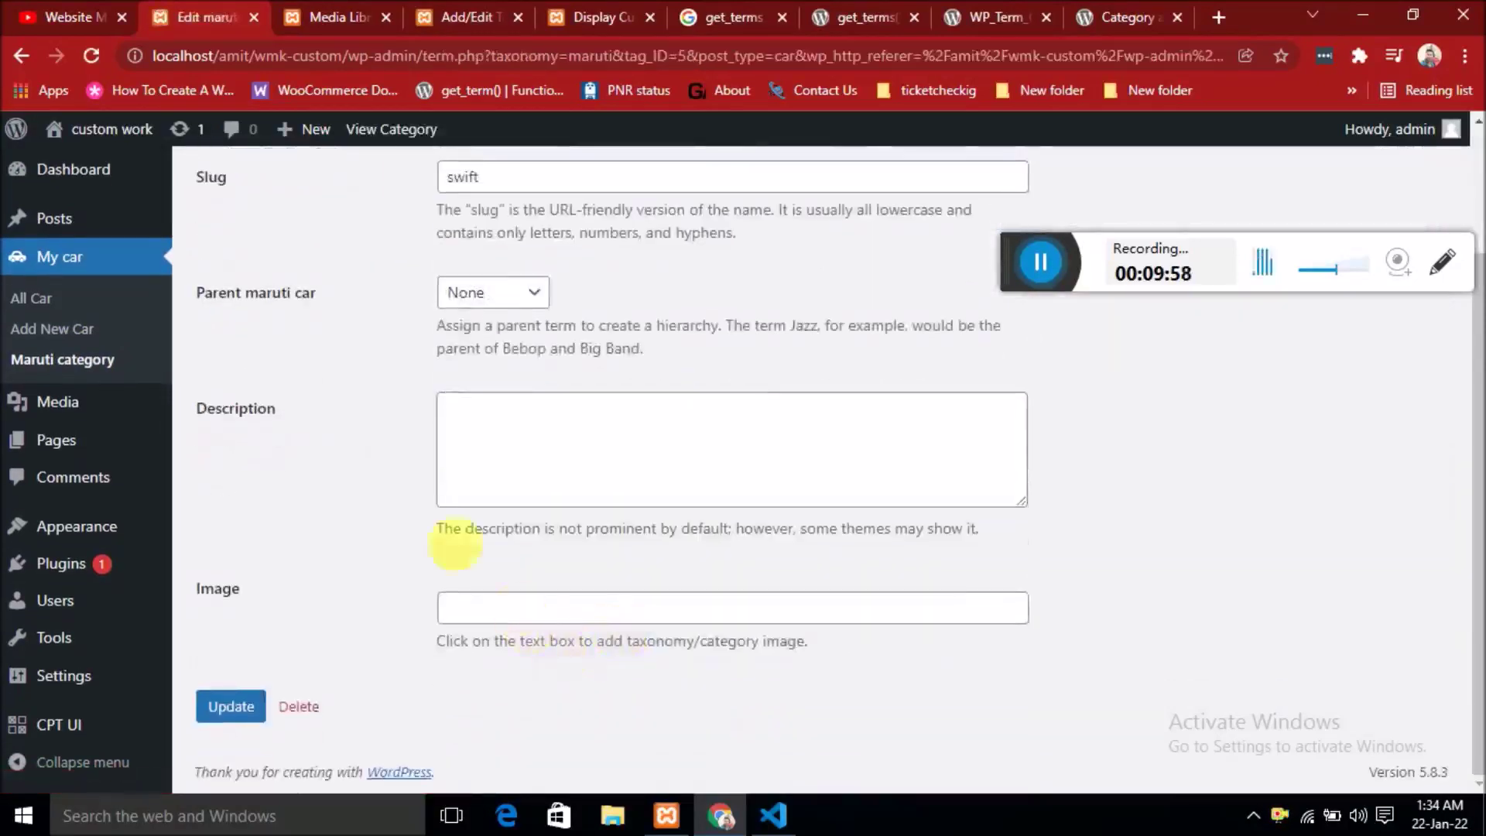
left_click(453, 21)
left_click(585, 17)
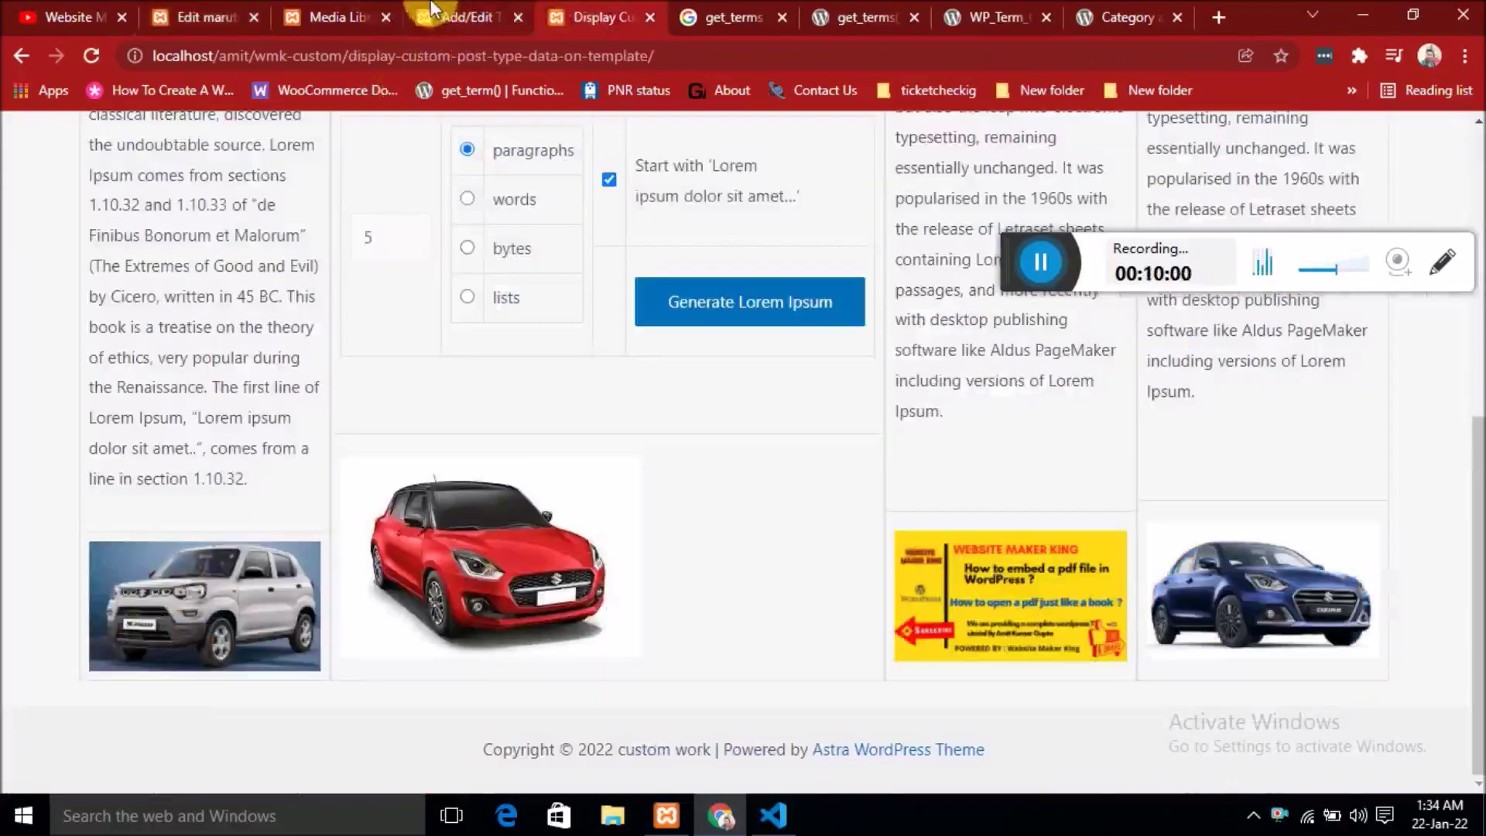
left_click(339, 11)
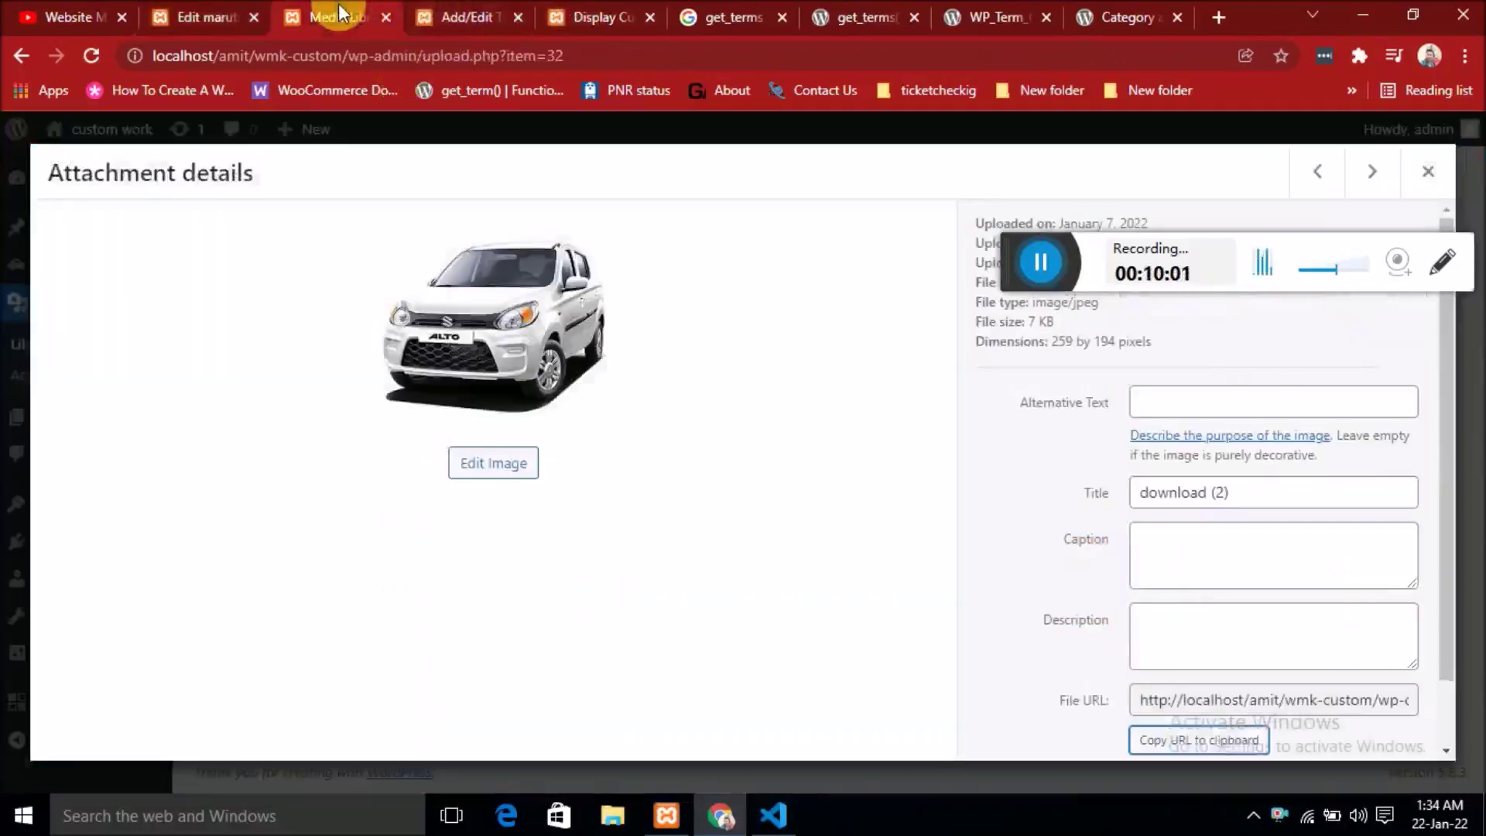
left_click(1427, 172)
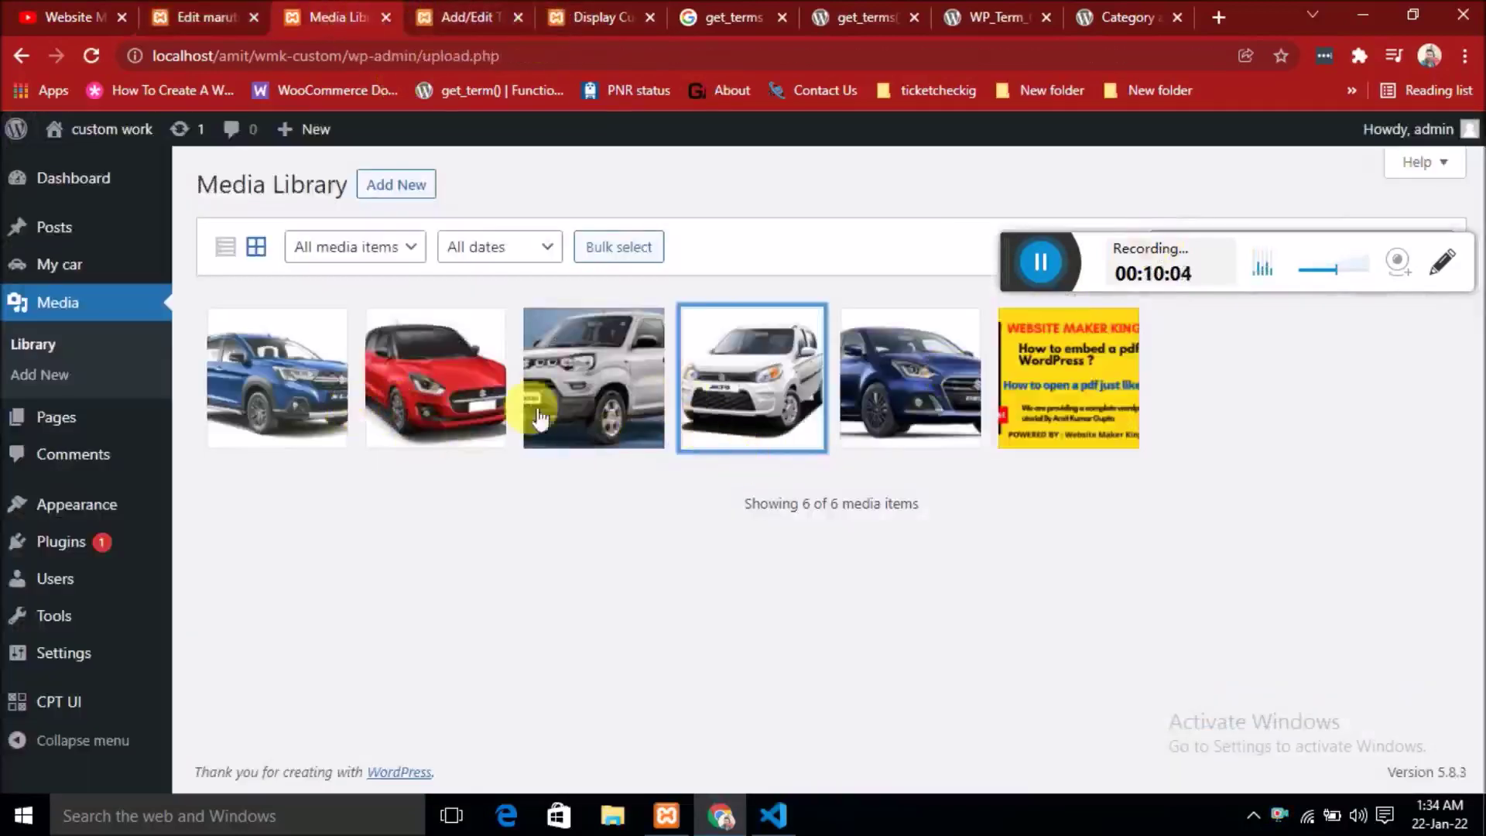
left_click(906, 391)
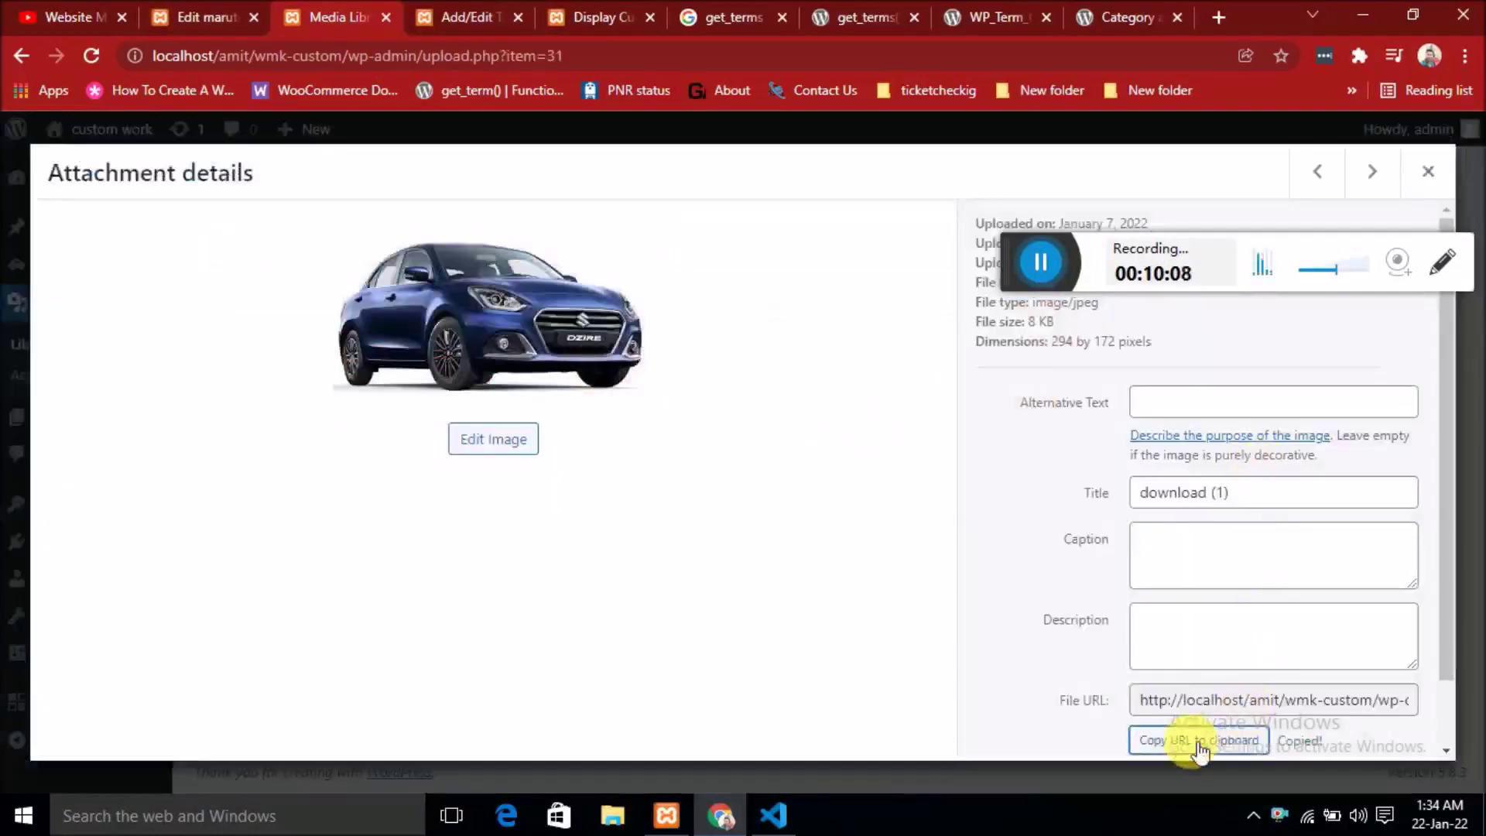
Set the swift category's Image to the copied download-1.jpg URL, update the category and return to the Maruti category list.
left_click(206, 20)
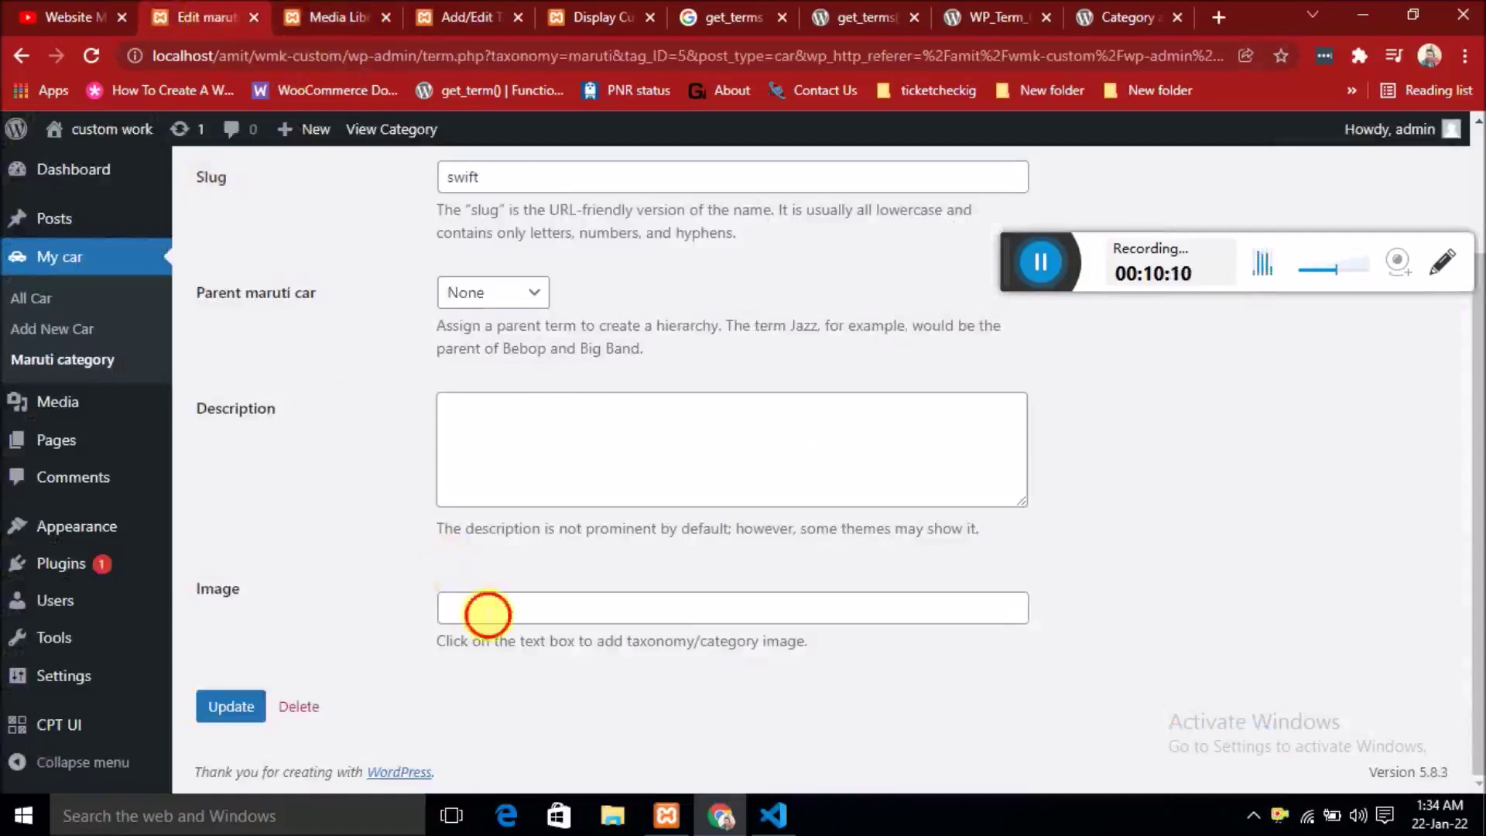
left_click(488, 615)
type("http://localhost/amit/wmk-custom/wp-content/uploads/2022/01/download-1.jpg")
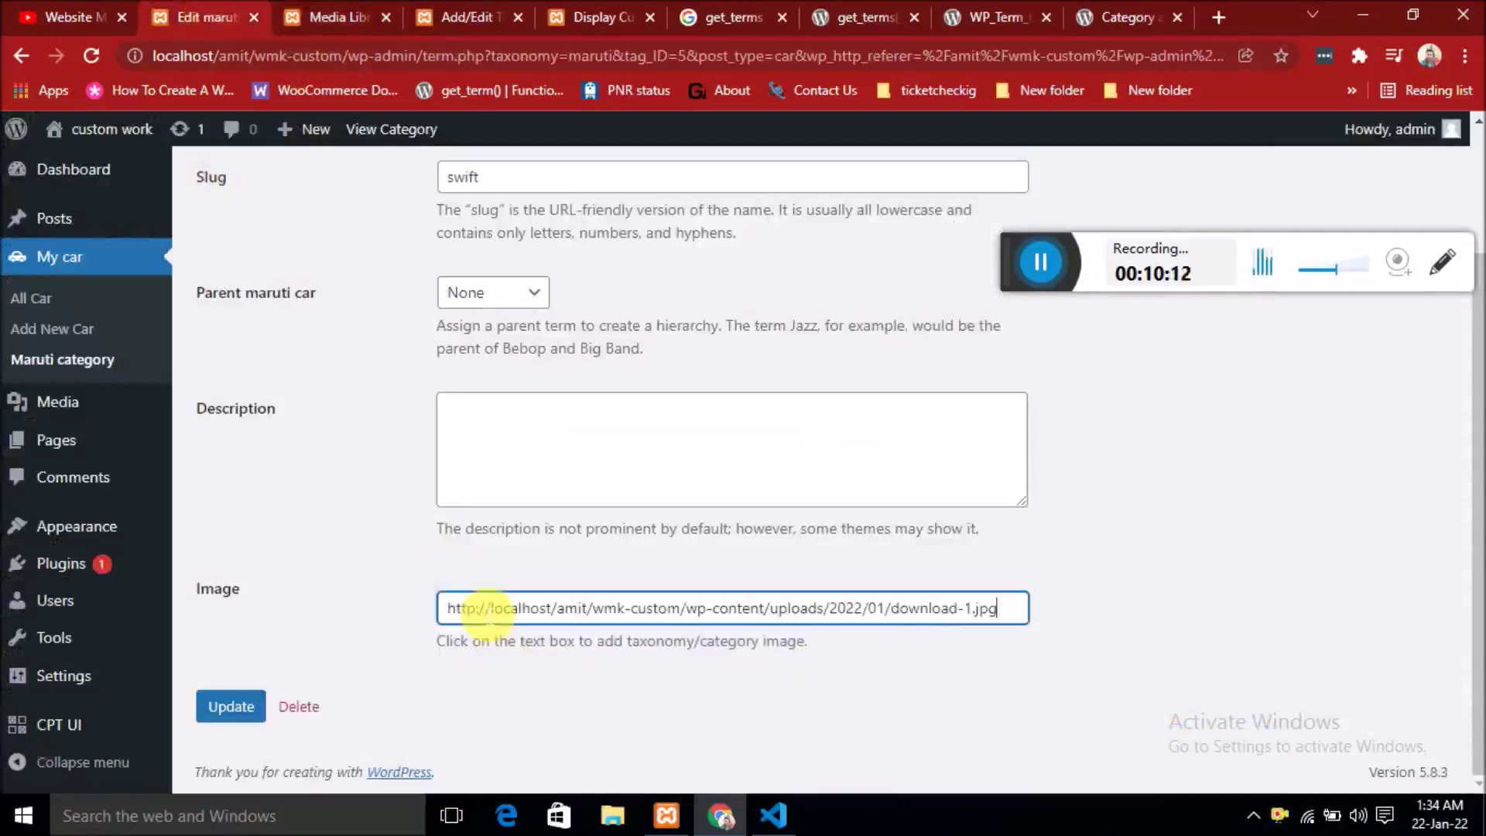
left_click(238, 709)
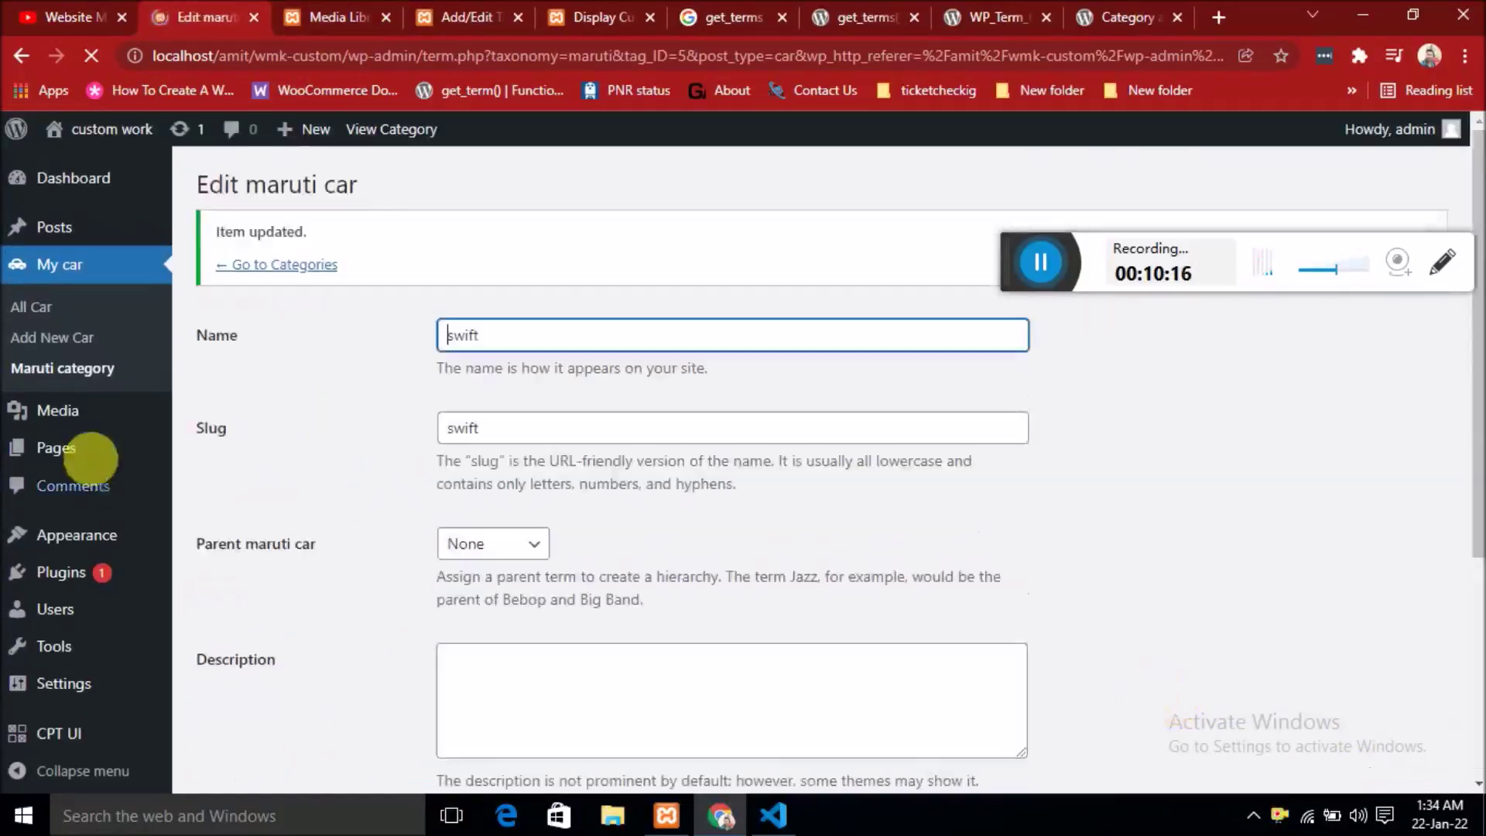
left_click(86, 372)
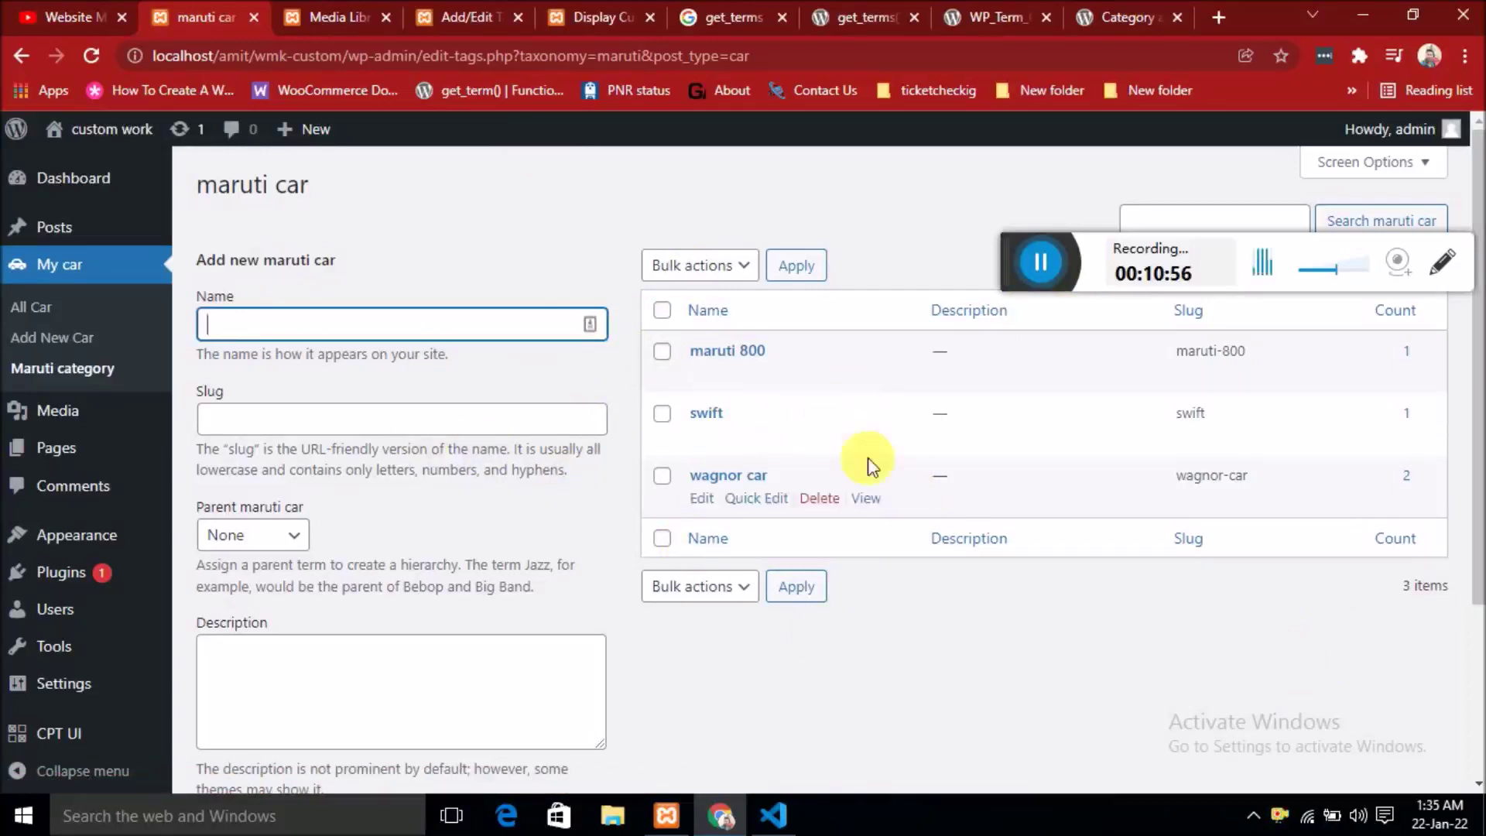
Review the Category and Taxonomy Image plugin's description and highlight the code lines that get the term image with get_wp_term_image($term_id).
left_click(1112, 17)
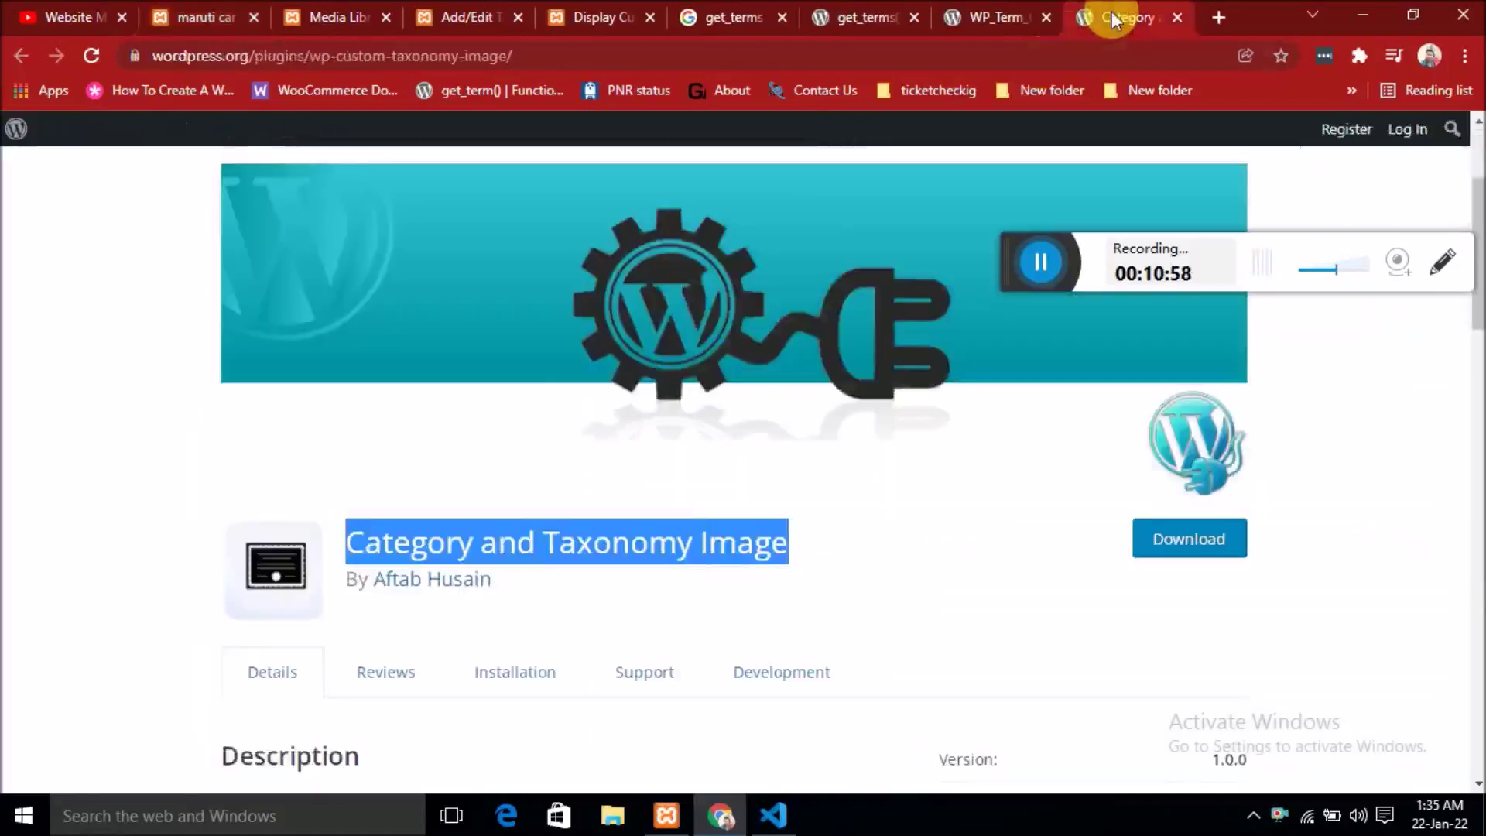
scroll(708, 391, "down", 5)
scroll(674, 372, "up", 5)
scroll(542, 348, "down", 4)
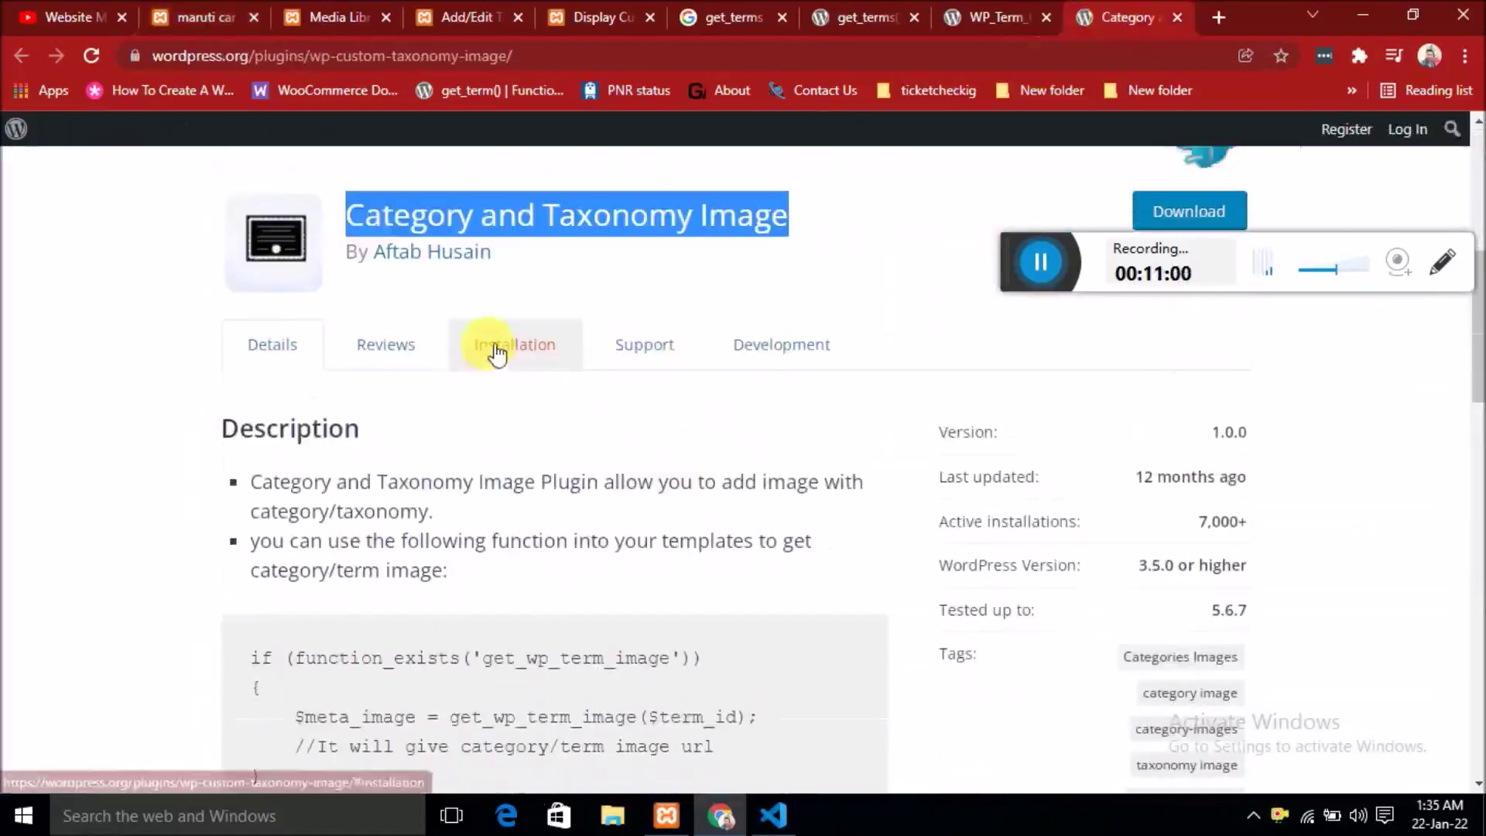
scroll(663, 454, "down", 4)
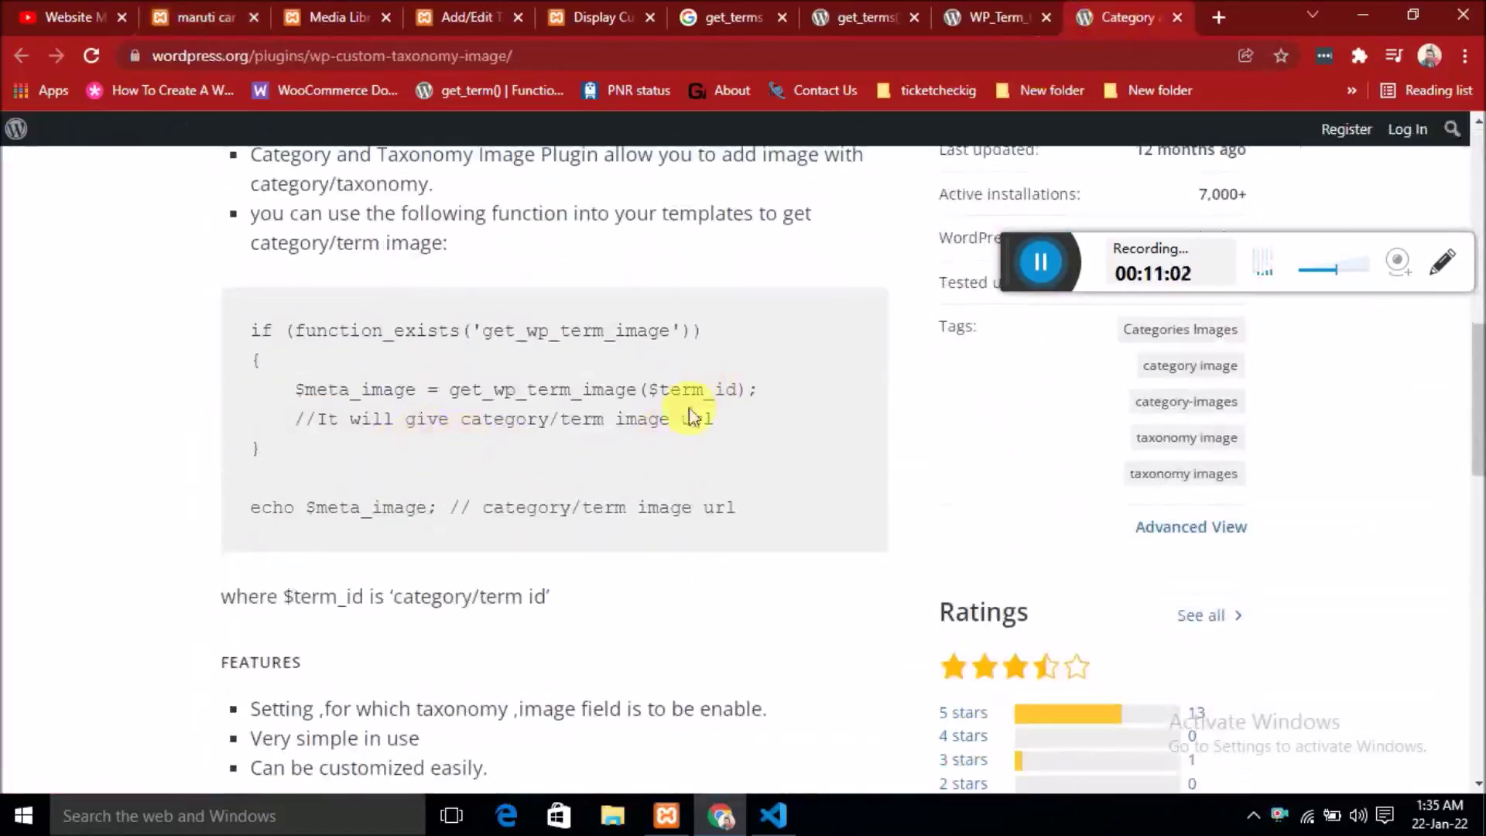
scroll(689, 401, "up", 2)
left_click_drag(298, 502, 725, 529)
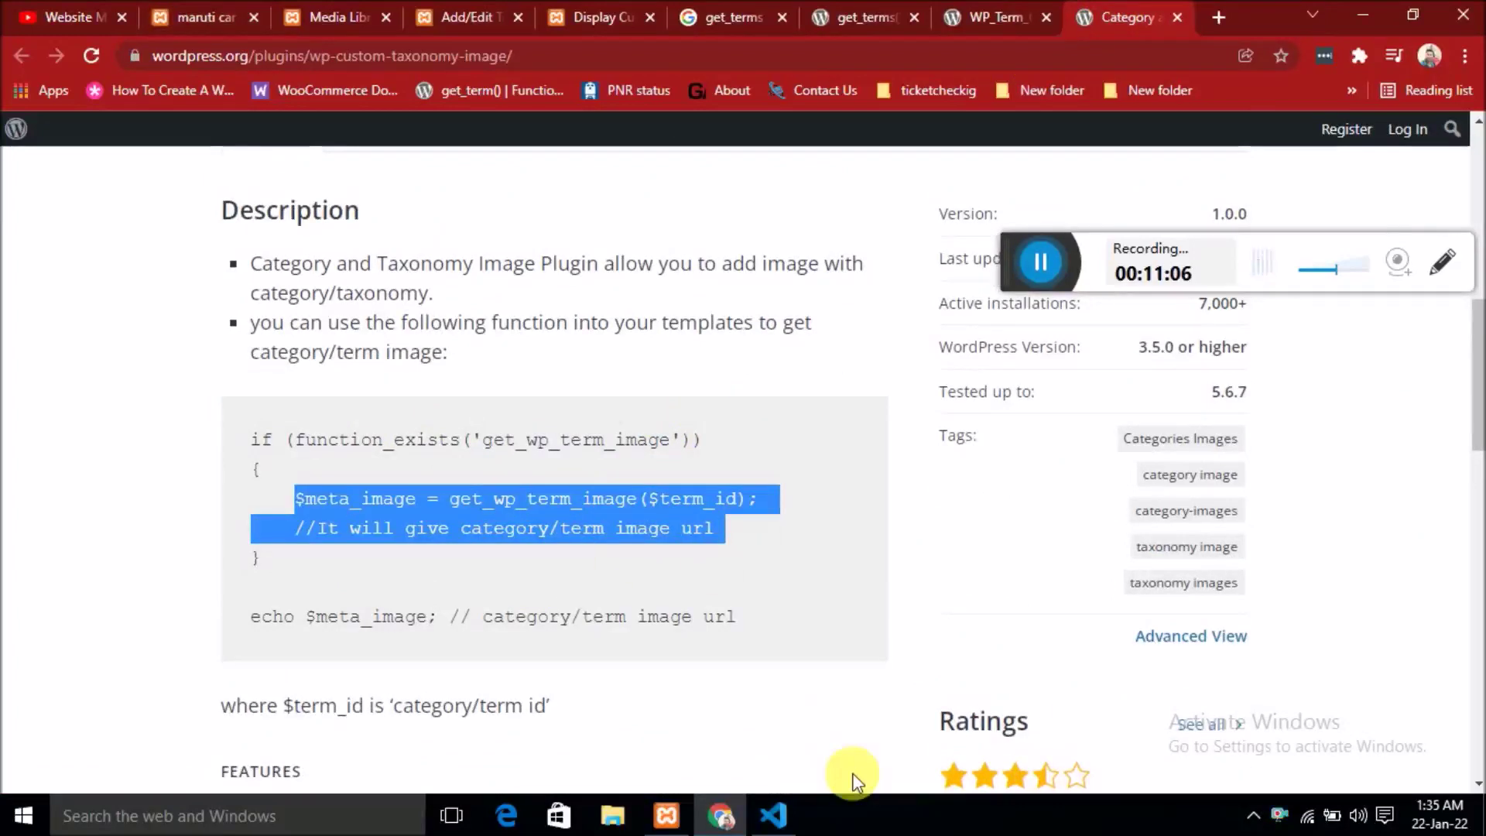
Recheck the maruti car taxonomy's slug on the Edit Taxonomies page.
left_click(350, 12)
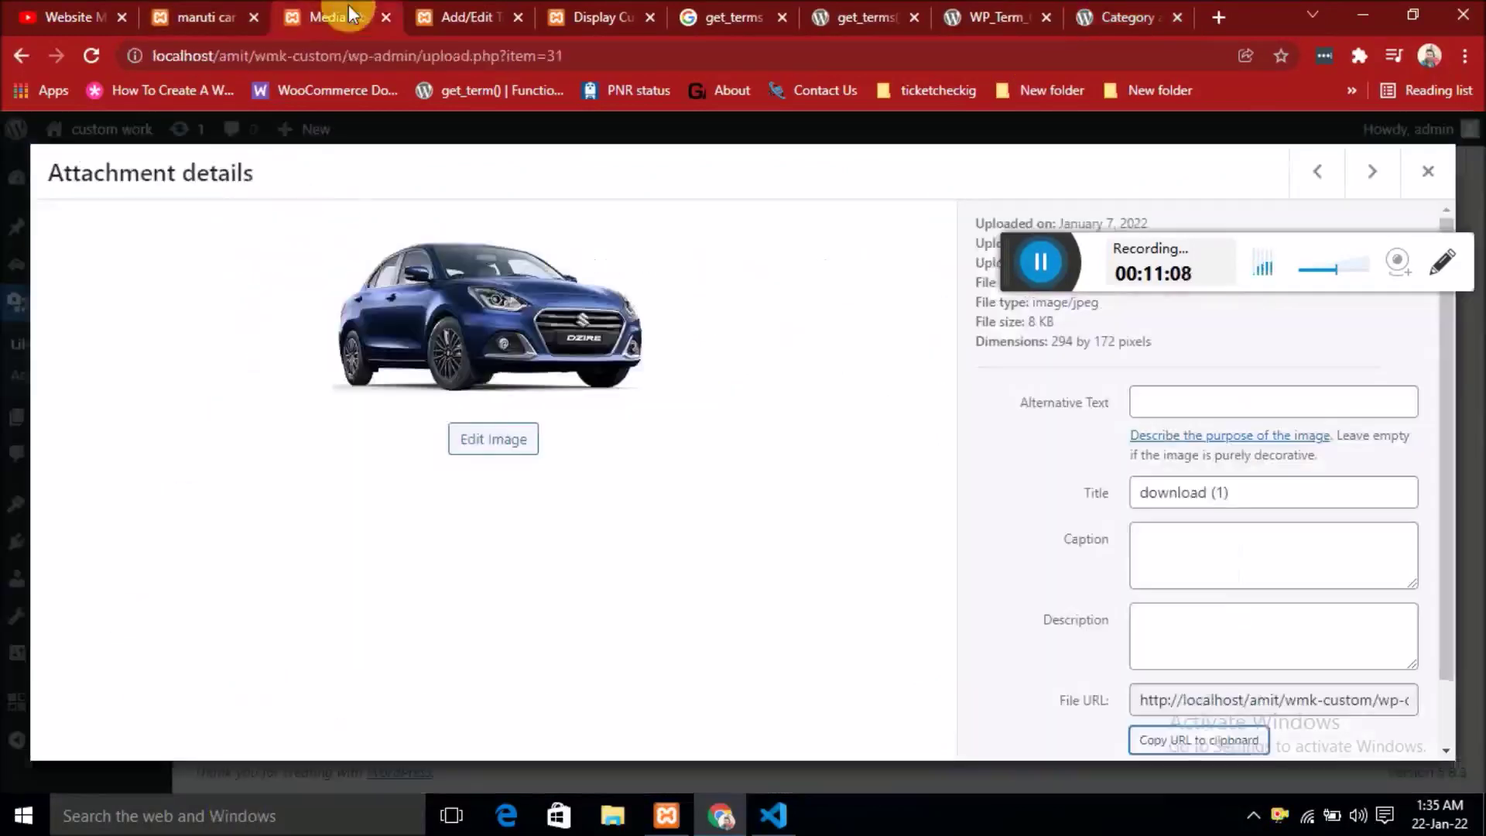
left_click(433, 20)
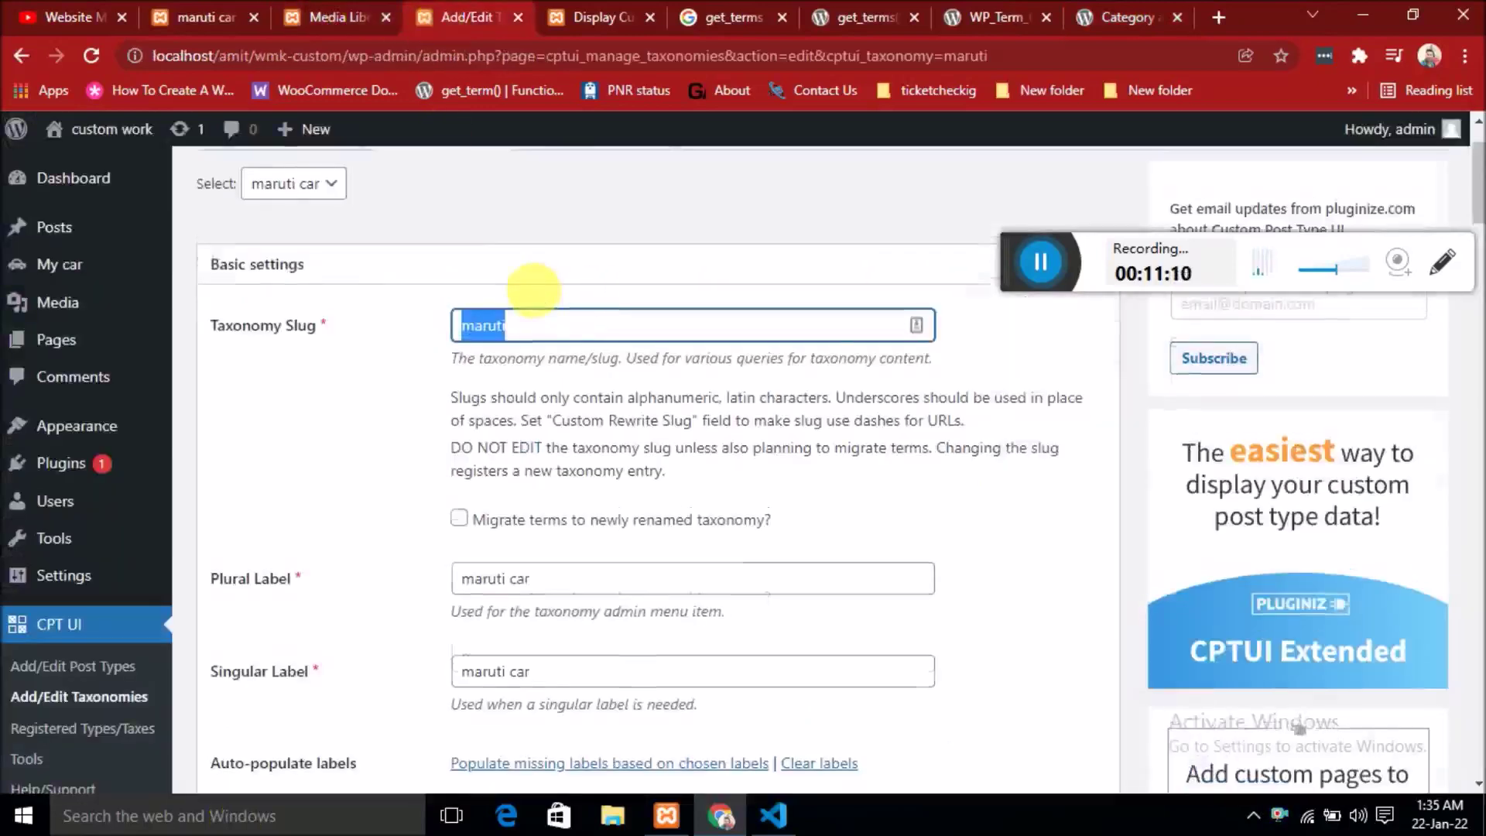
scroll(534, 292, "up", 1)
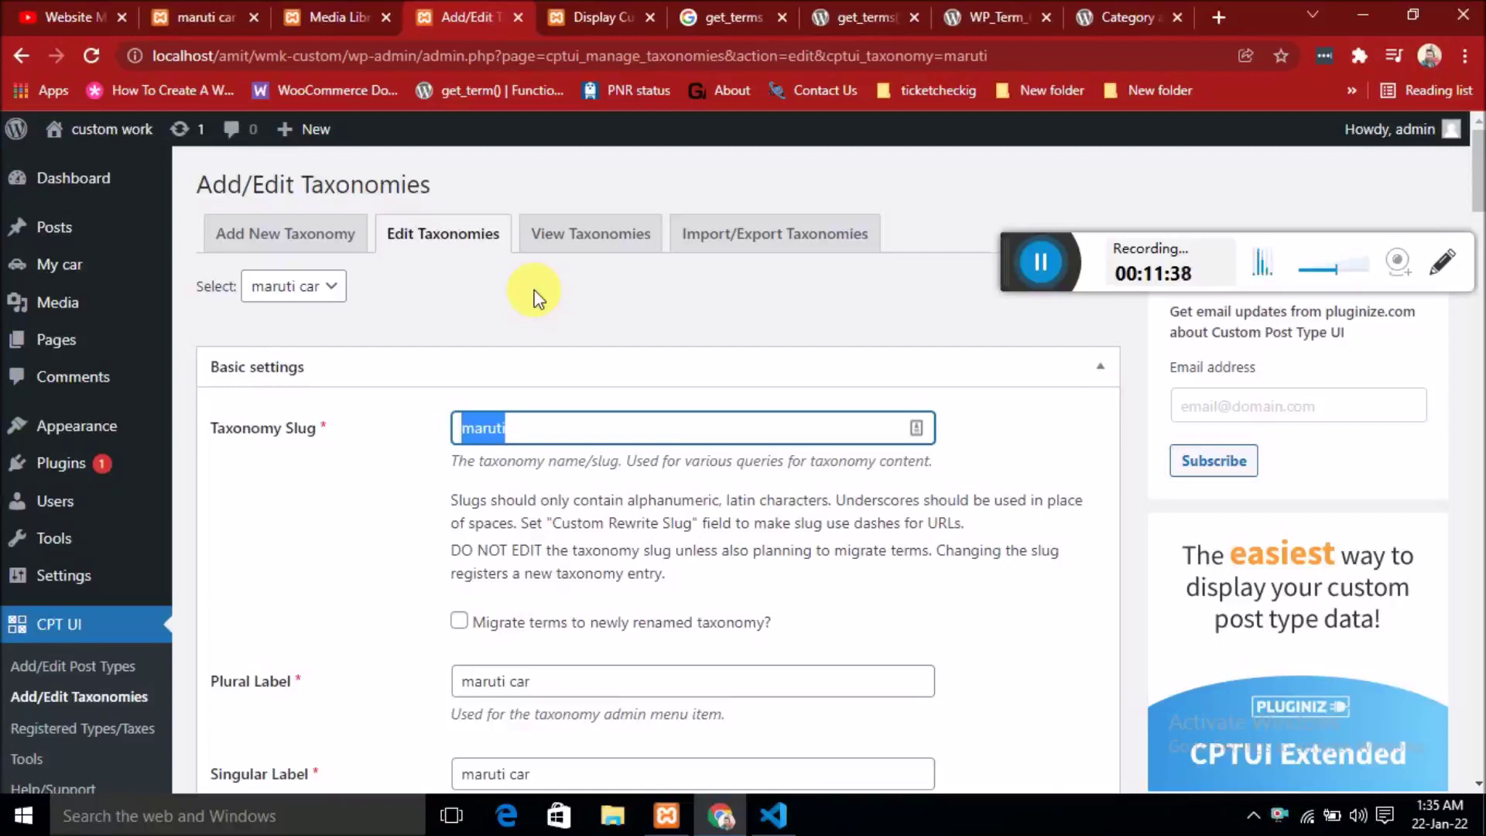
Review the Google results for get_terms, highlighting the search term and looking over the WordPress developer links.
left_click(742, 18)
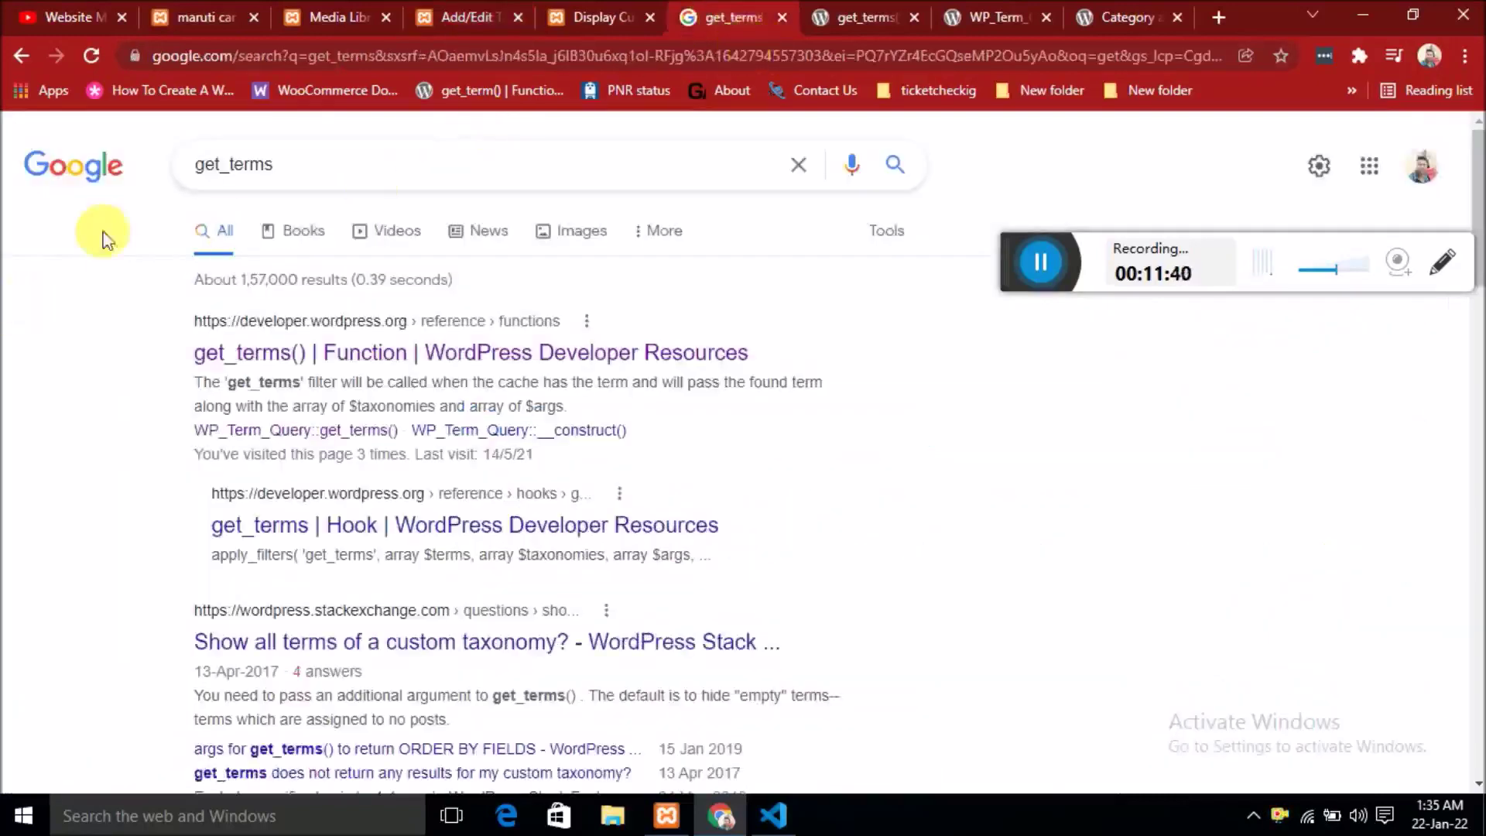
left_click_drag(292, 165, 188, 174)
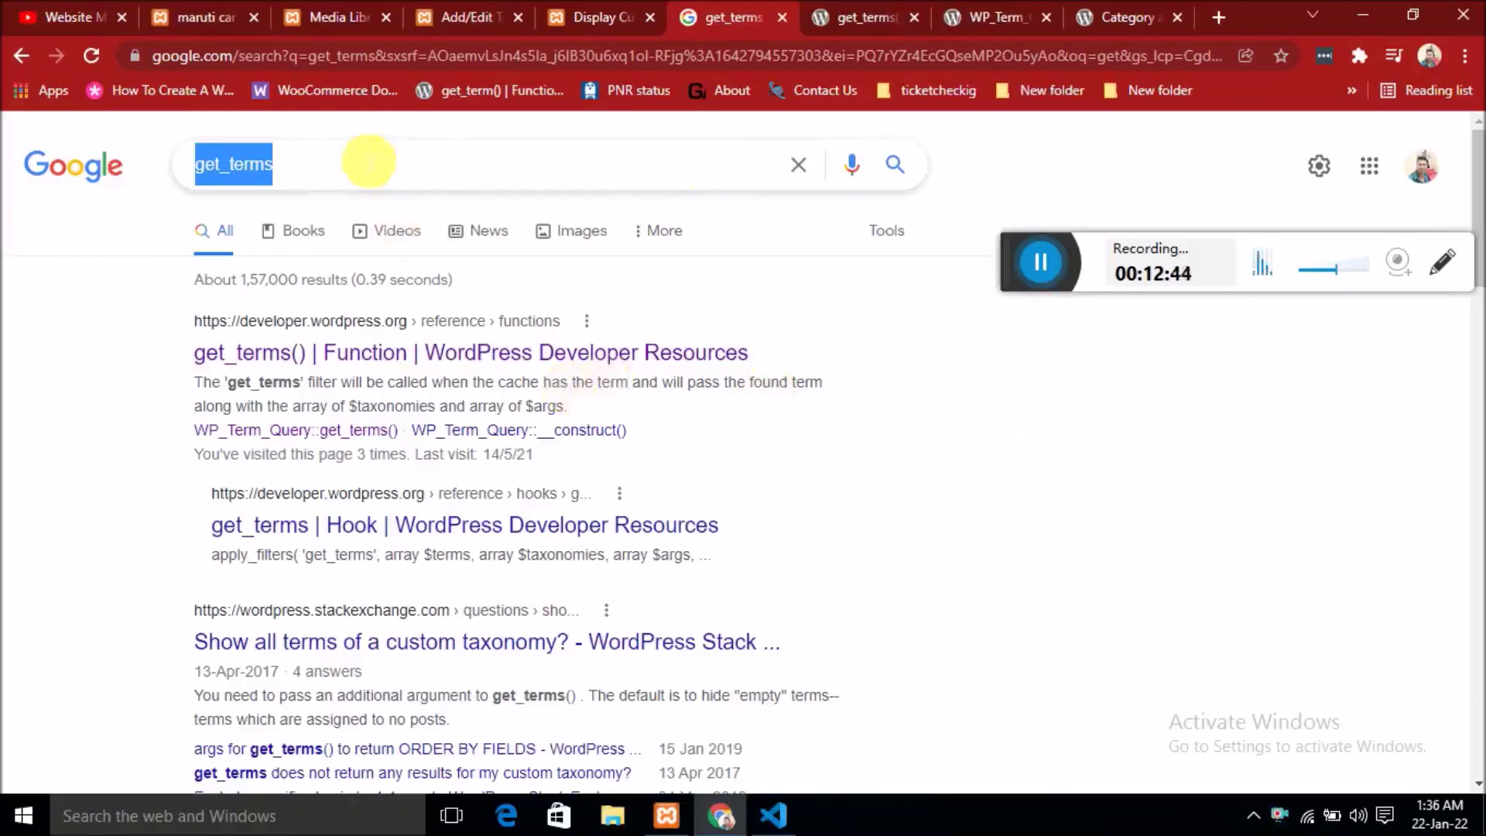
left_click(365, 161)
left_click_drag(273, 162, 156, 158)
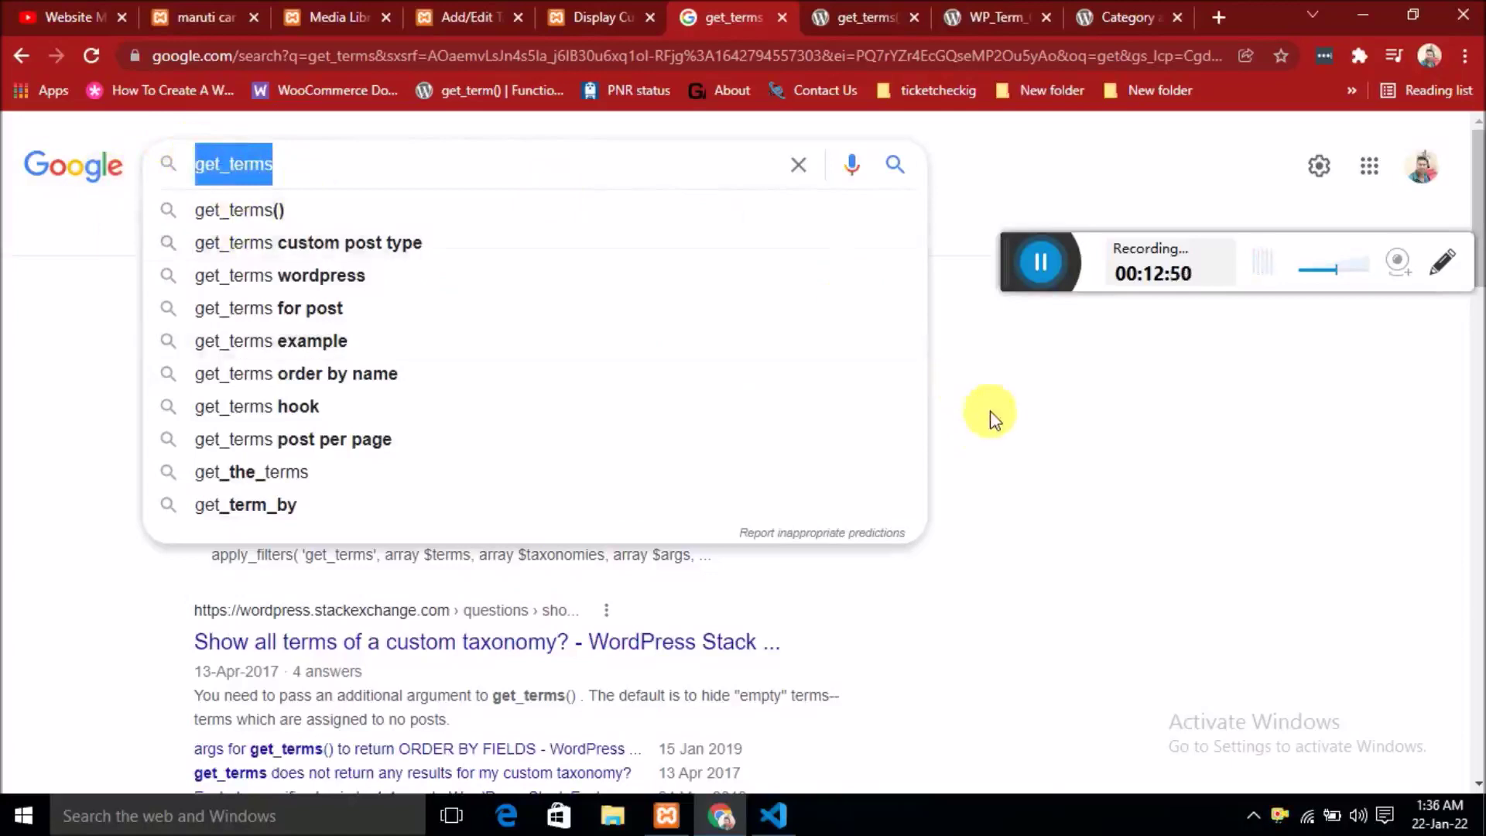
left_click(1113, 436)
scroll(349, 243, "down", 6)
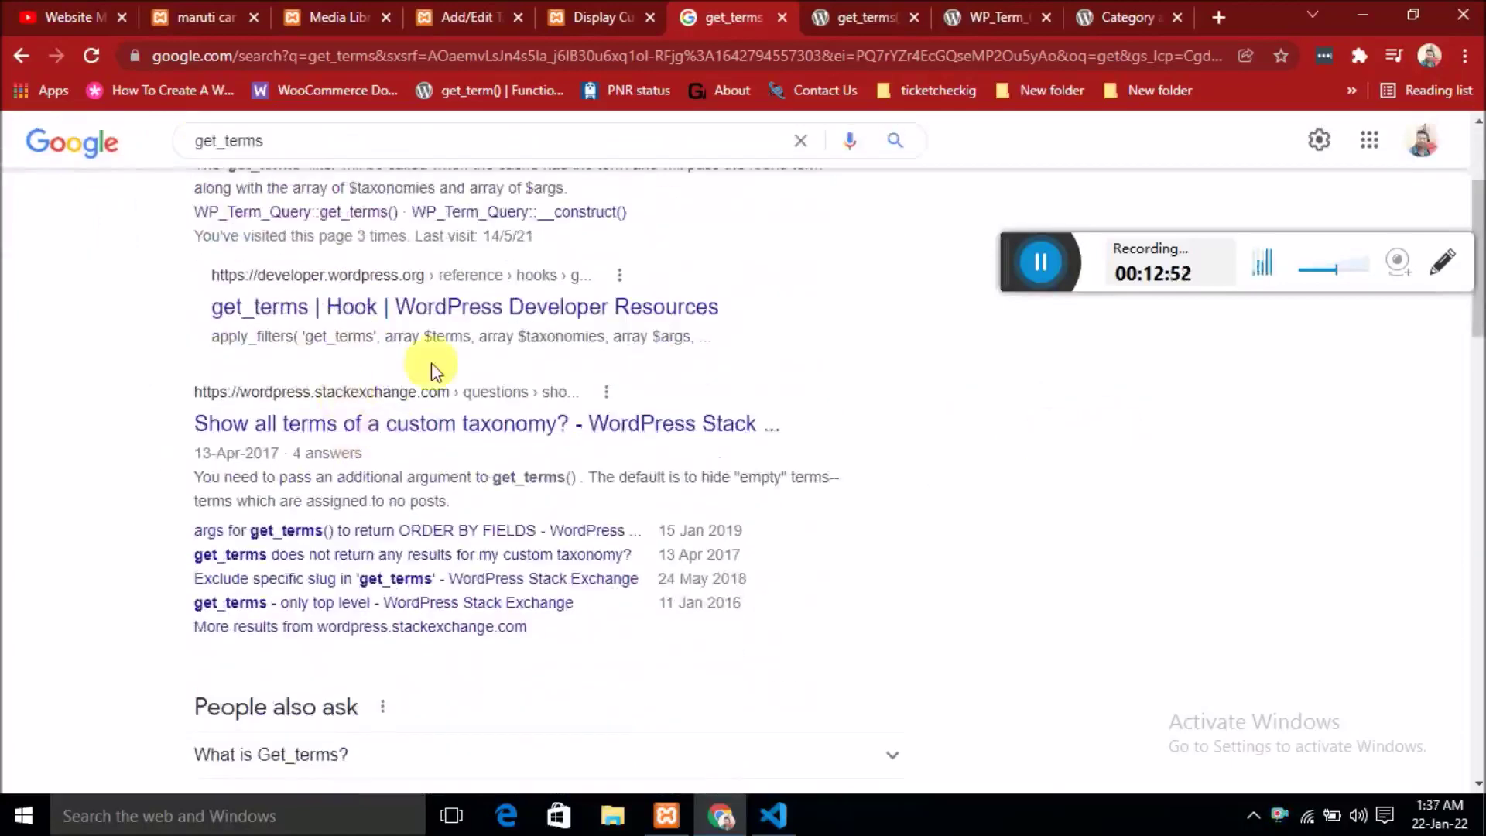
scroll(431, 431, "up", 4)
scroll(447, 448, "up", 2)
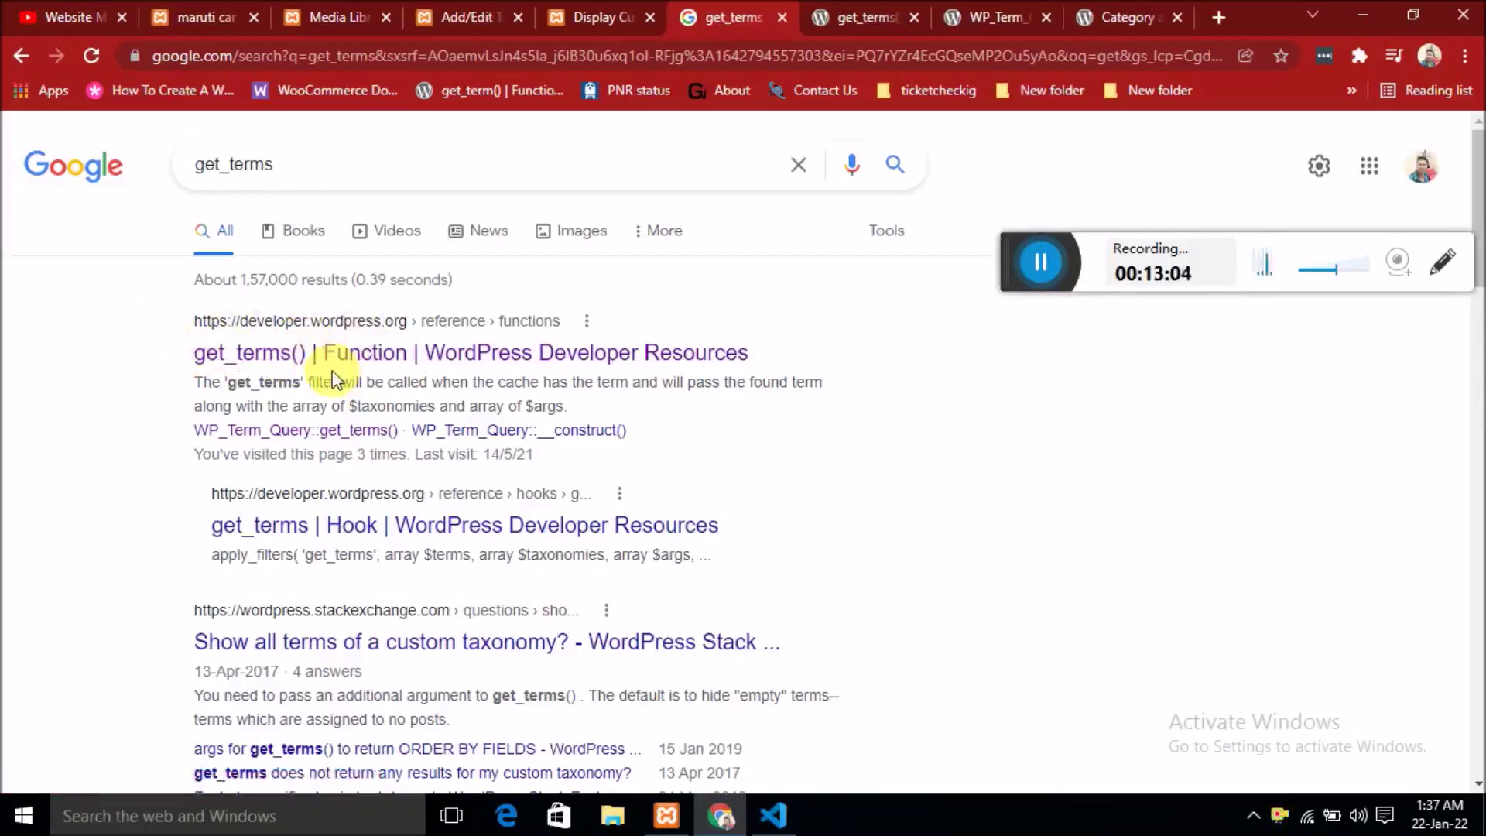
Examine the get_terms() page of the WordPress Code Reference and highlight the function's one-line summary.
left_click(844, 17)
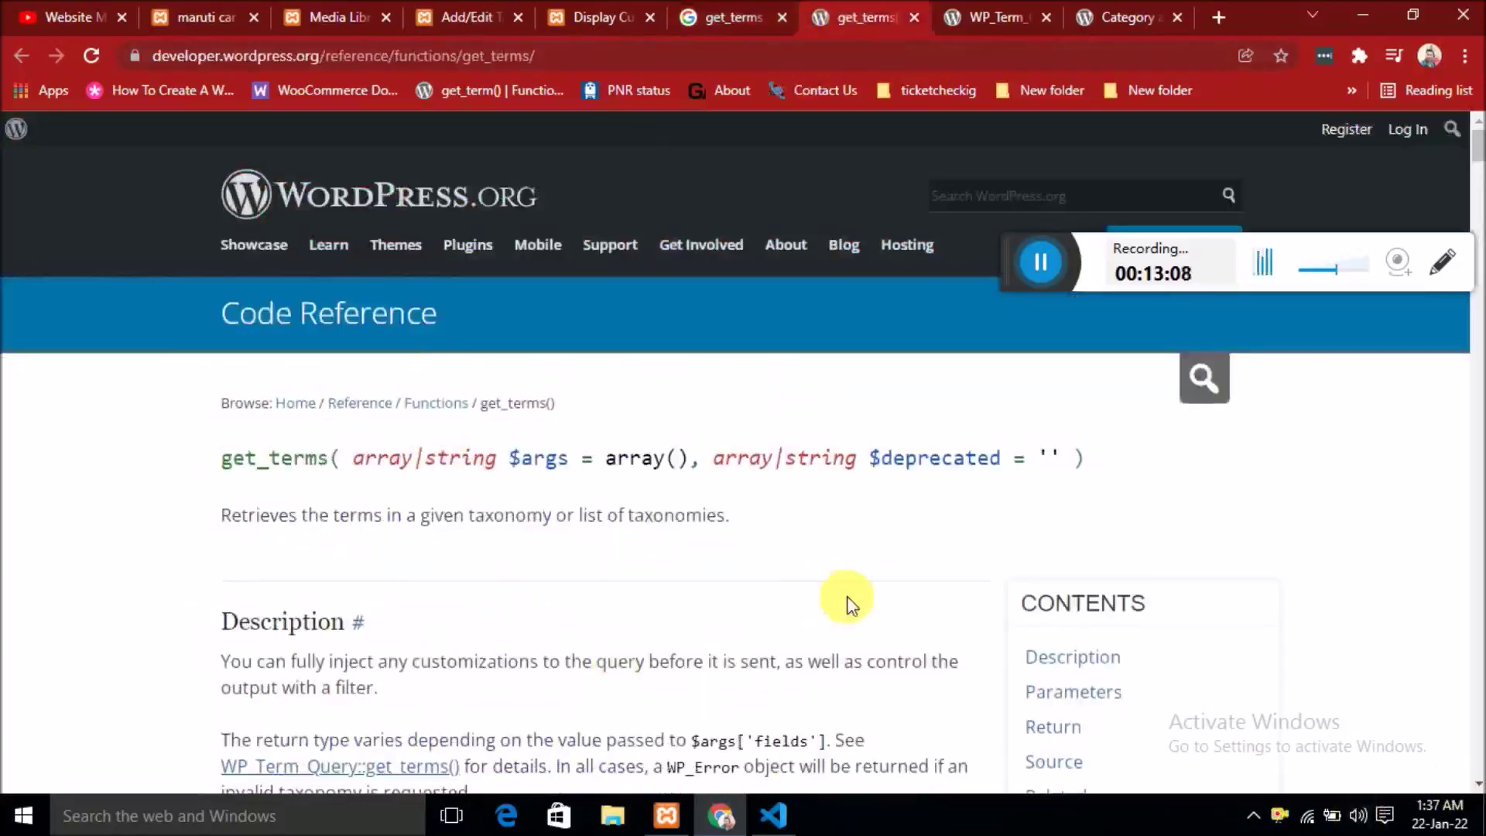
scroll(848, 604, "down", 3)
scroll(541, 426, "up", 3)
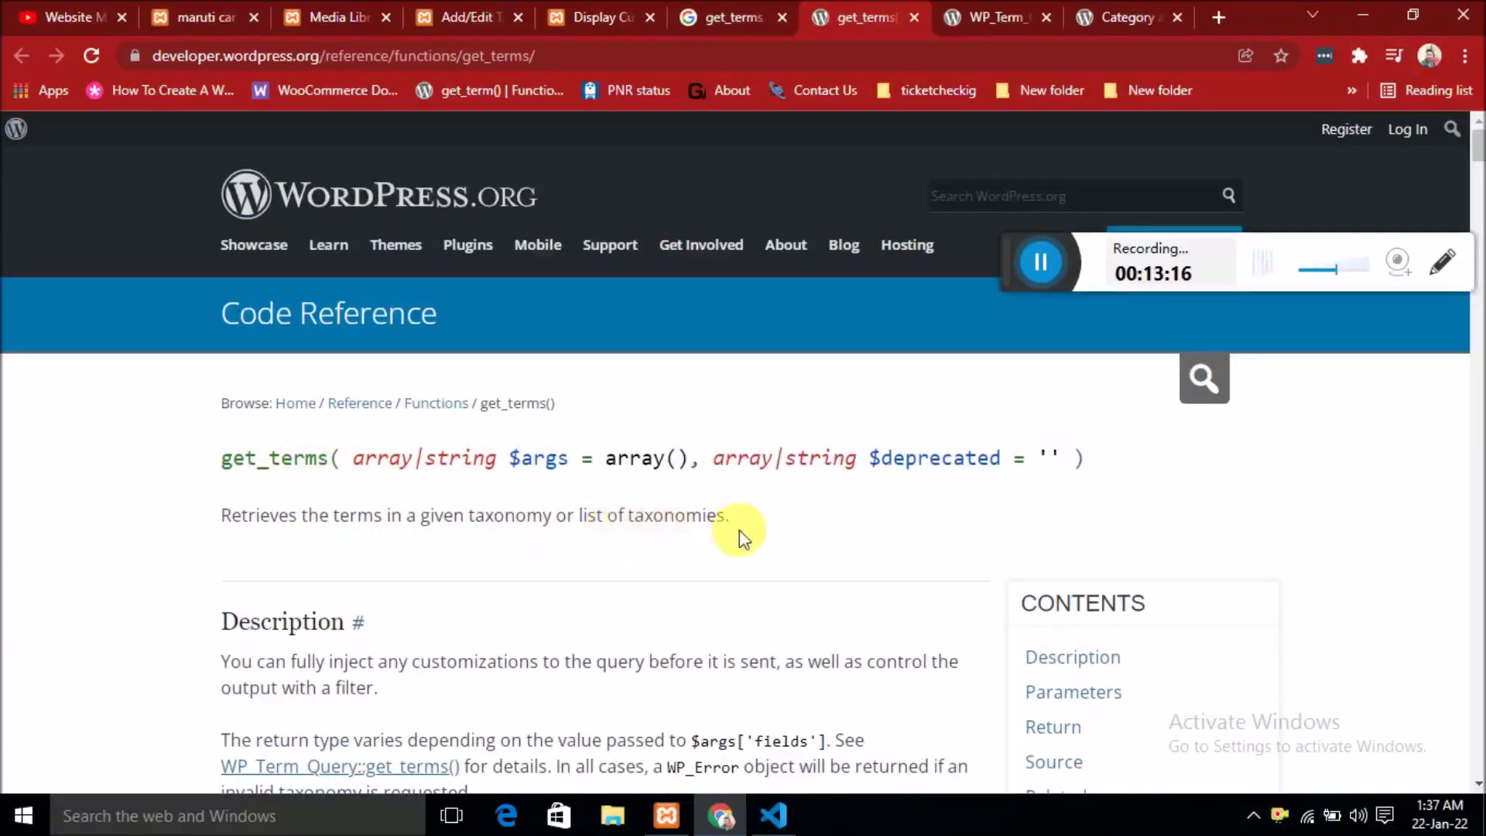
left_click_drag(736, 519, 235, 517)
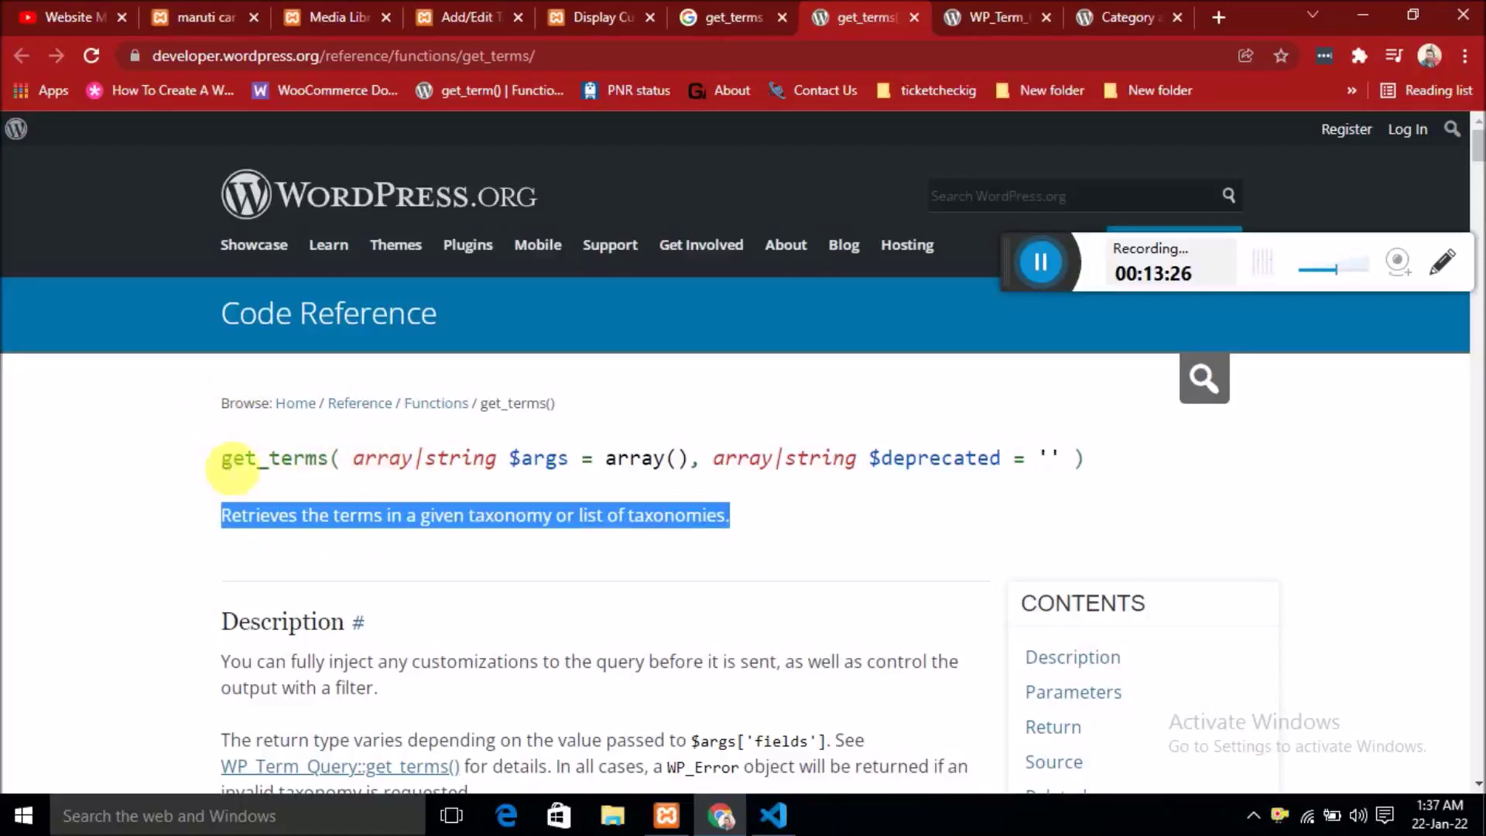
Highlight the parts of the get_terms() signature in the Code Reference, including $deprecated and the get_terms( array|string $args = array() portion.
left_click(337, 467)
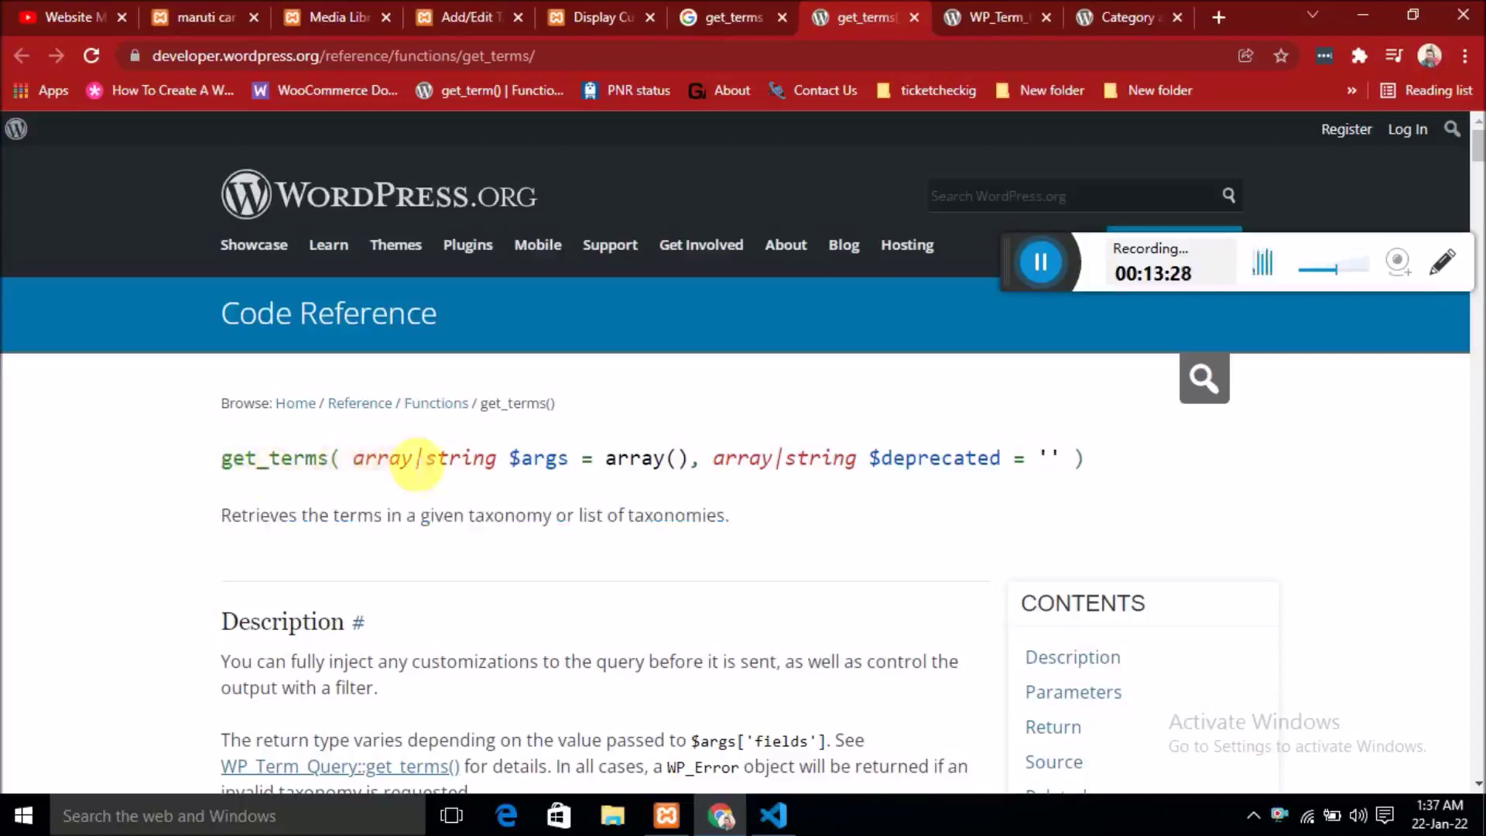
double_click(383, 462)
left_click_drag(424, 472, 701, 461)
left_click_drag(702, 458, 869, 467)
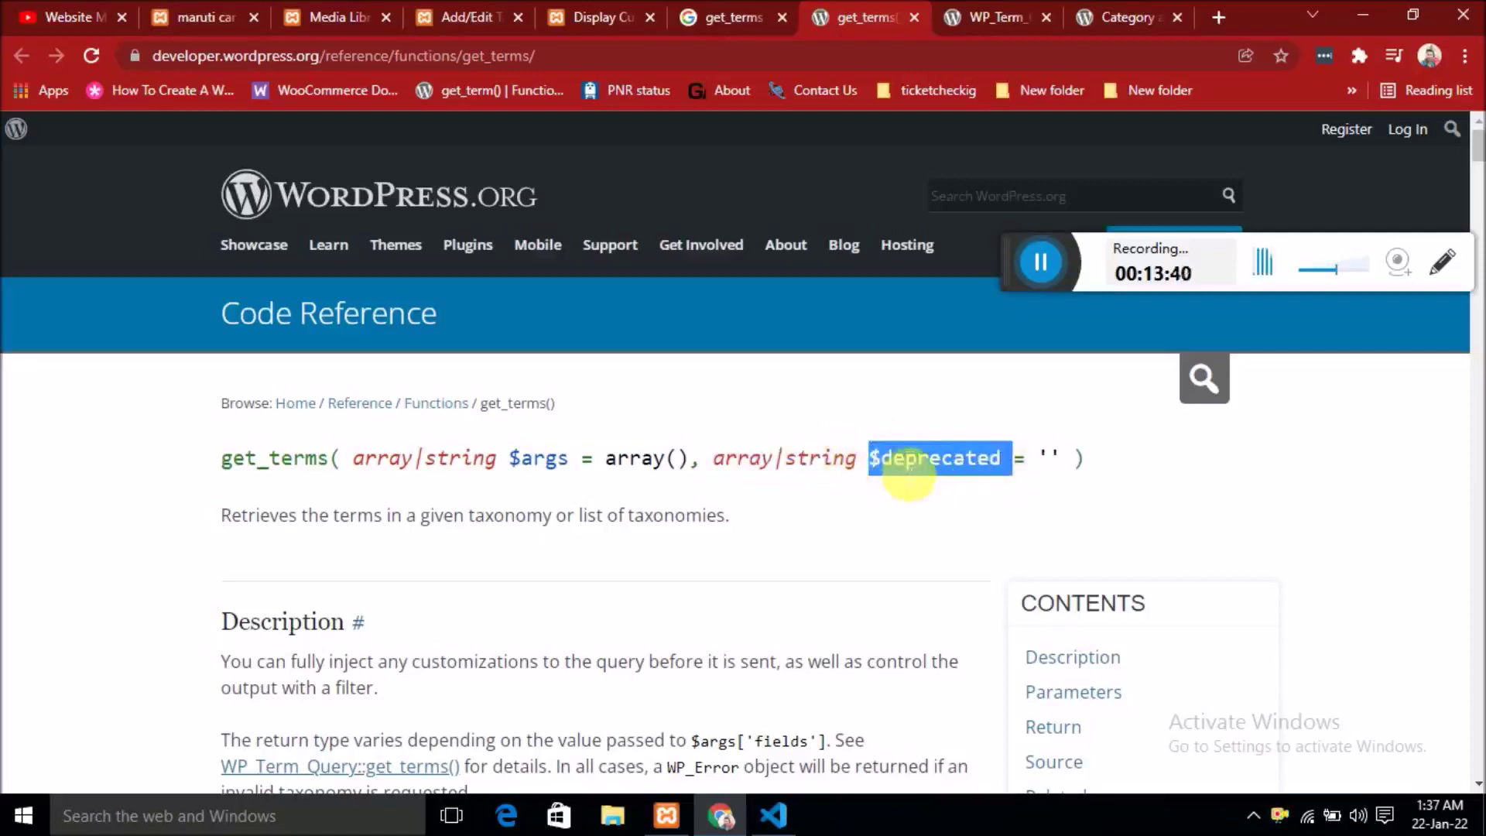
left_click_drag(222, 459, 694, 462)
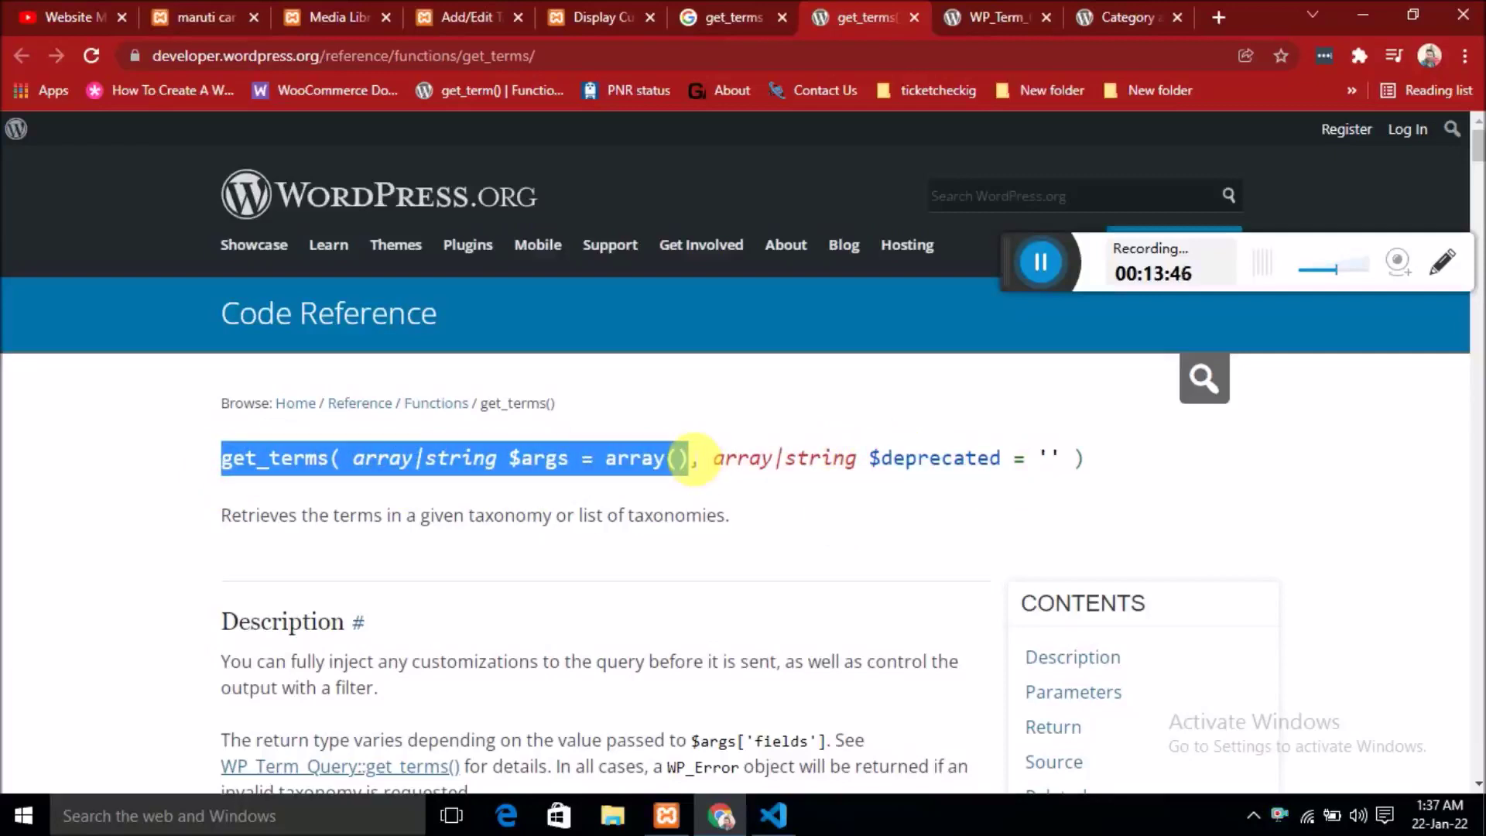
Examine the pre-4.5.0 get_terms() example in the Description, highlighting the function name, 'post_tag', hide_empty and false.
scroll(776, 401, "down", 1)
scroll(760, 399, "down", 4)
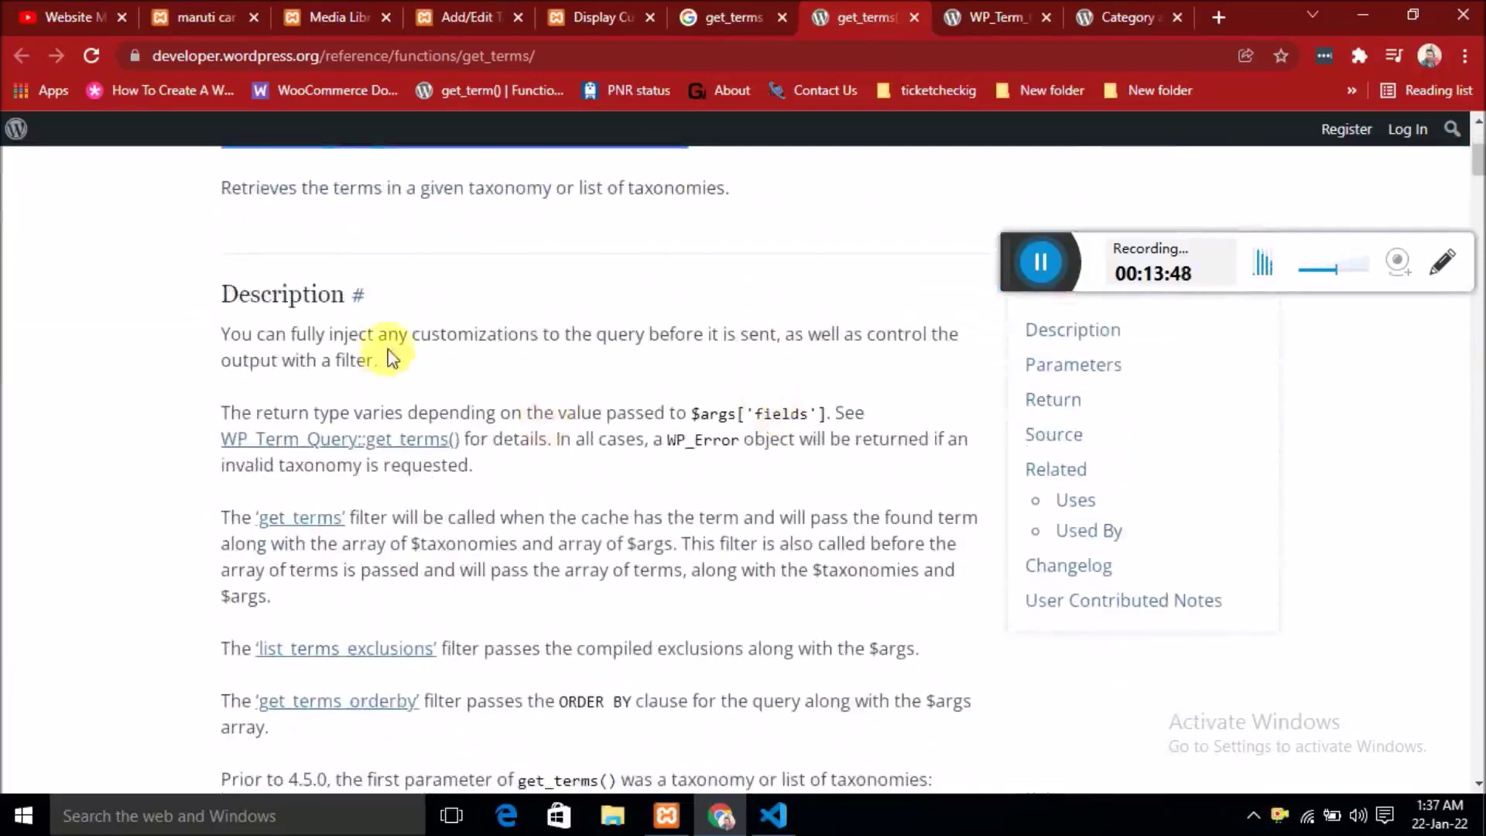
scroll(534, 426, "up", 1)
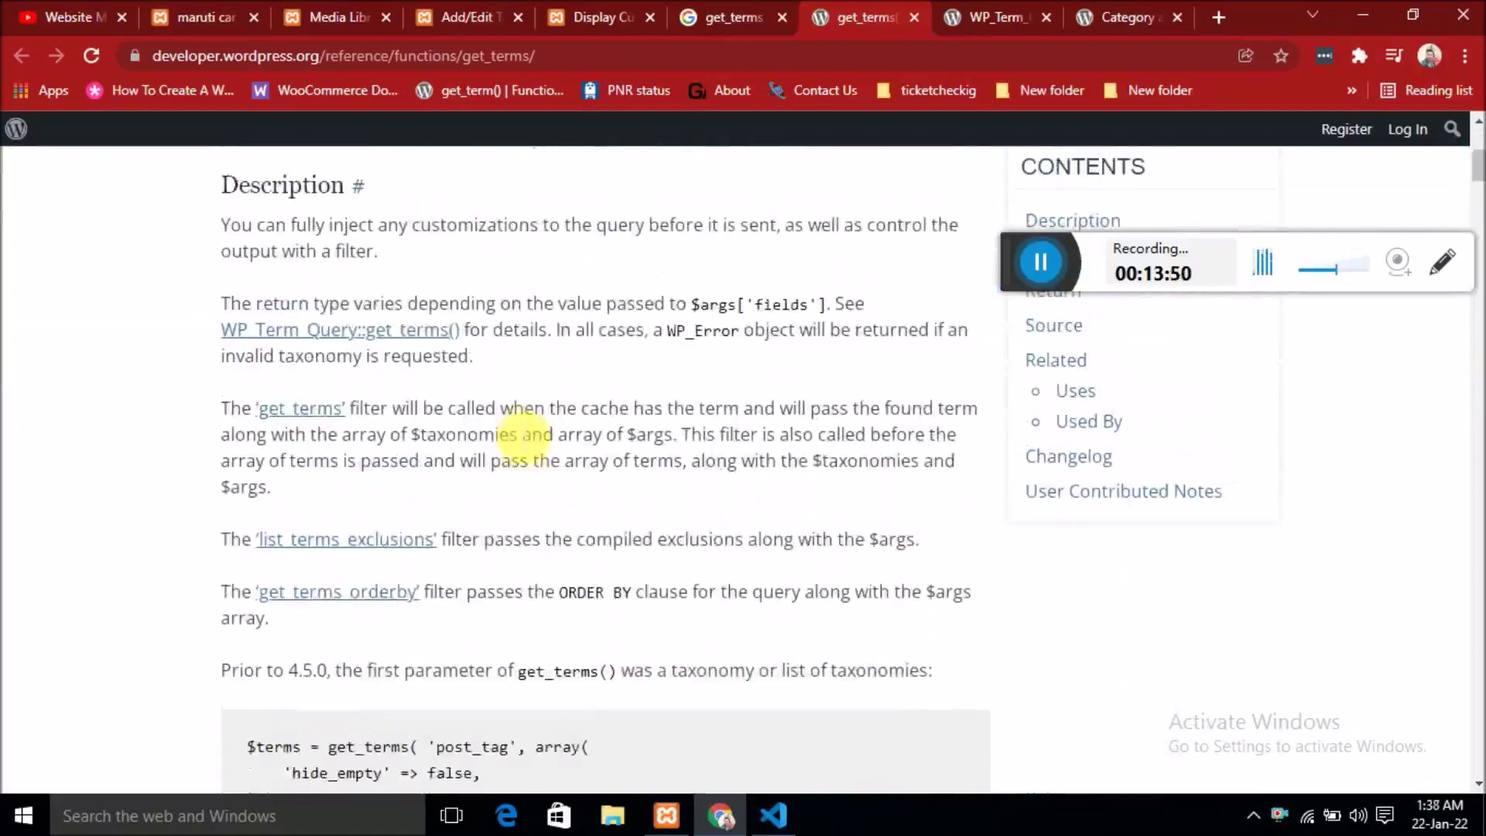
scroll(464, 503, "down", 3)
double_click(369, 529)
double_click(469, 529)
left_click(550, 531)
double_click(358, 555)
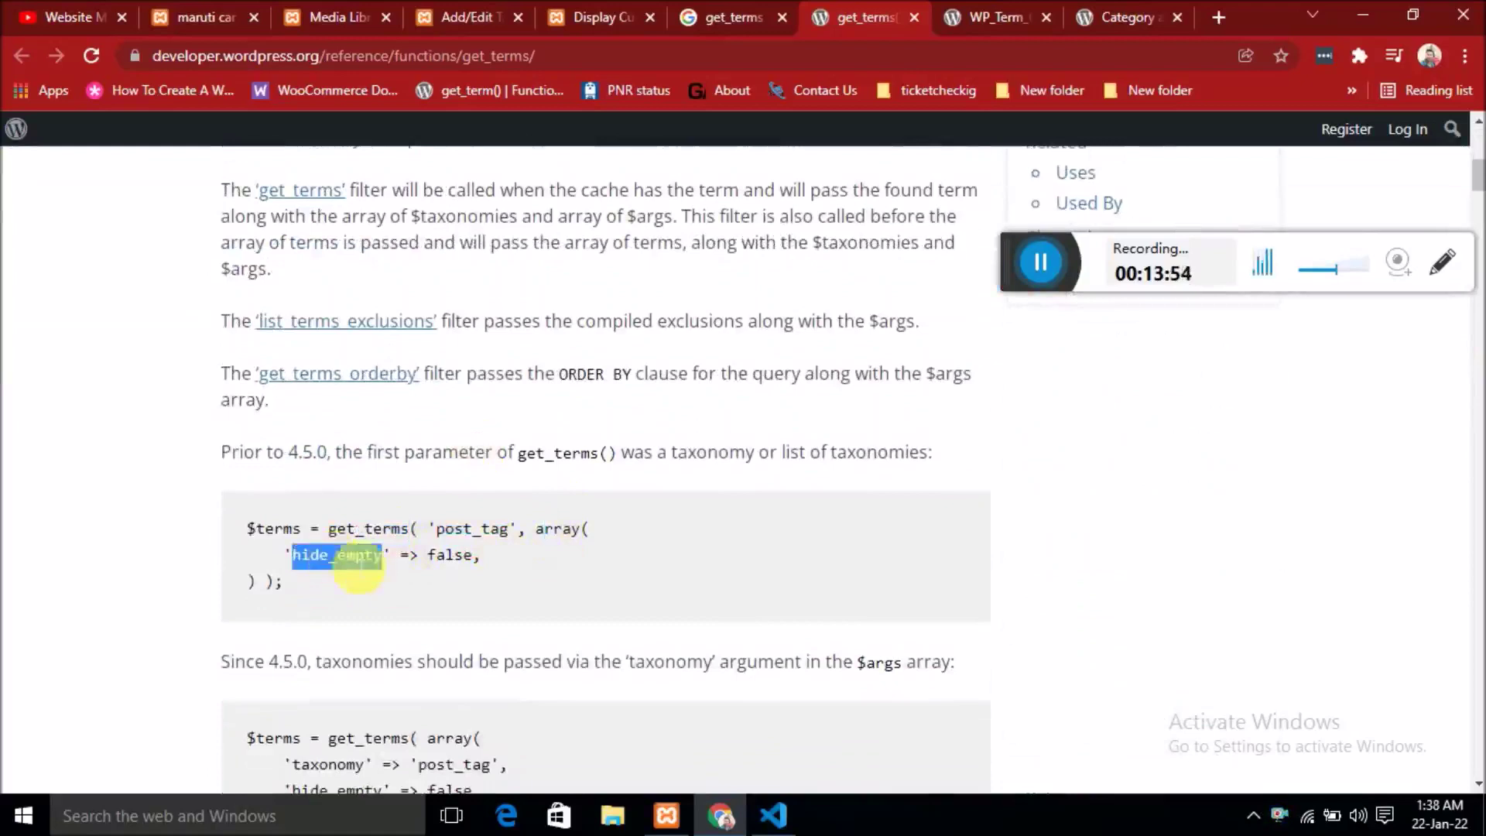
double_click(457, 556)
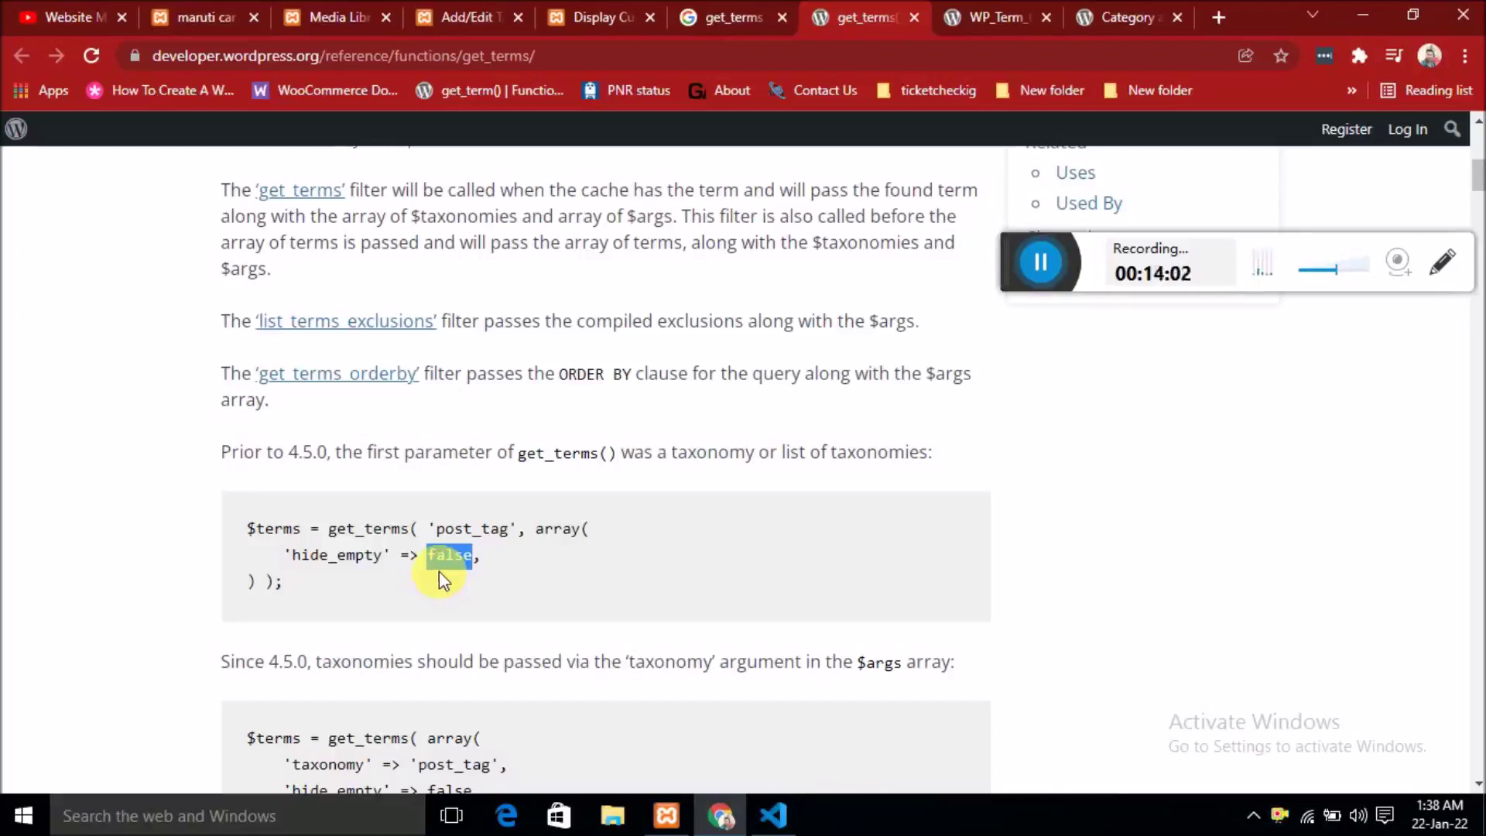
Check the maruti car category list and the maruti taxonomy slug on the Edit Taxonomies page in the WordPress admin.
left_click(193, 19)
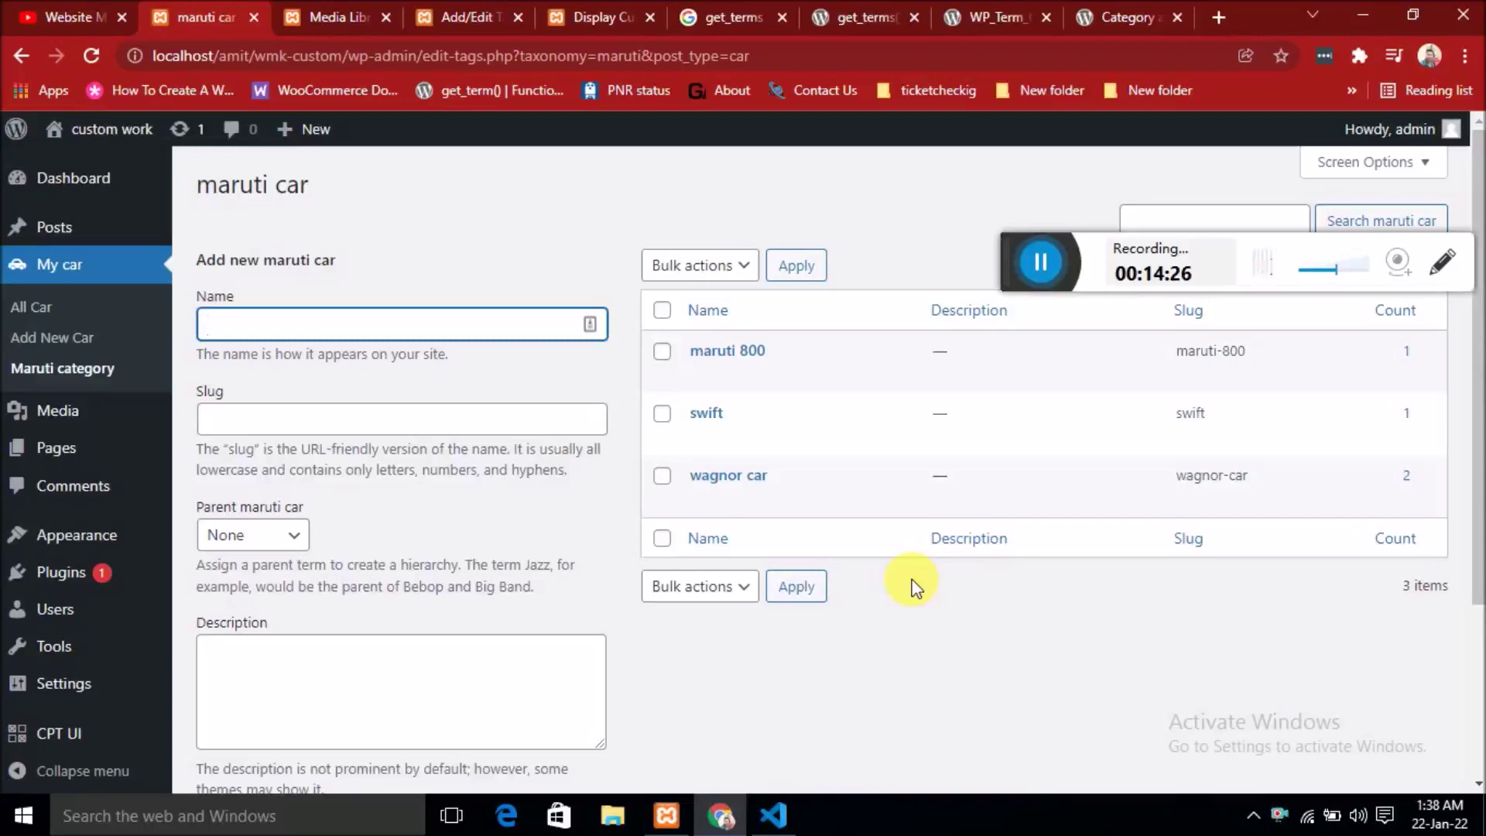
left_click(603, 14)
left_click(457, 17)
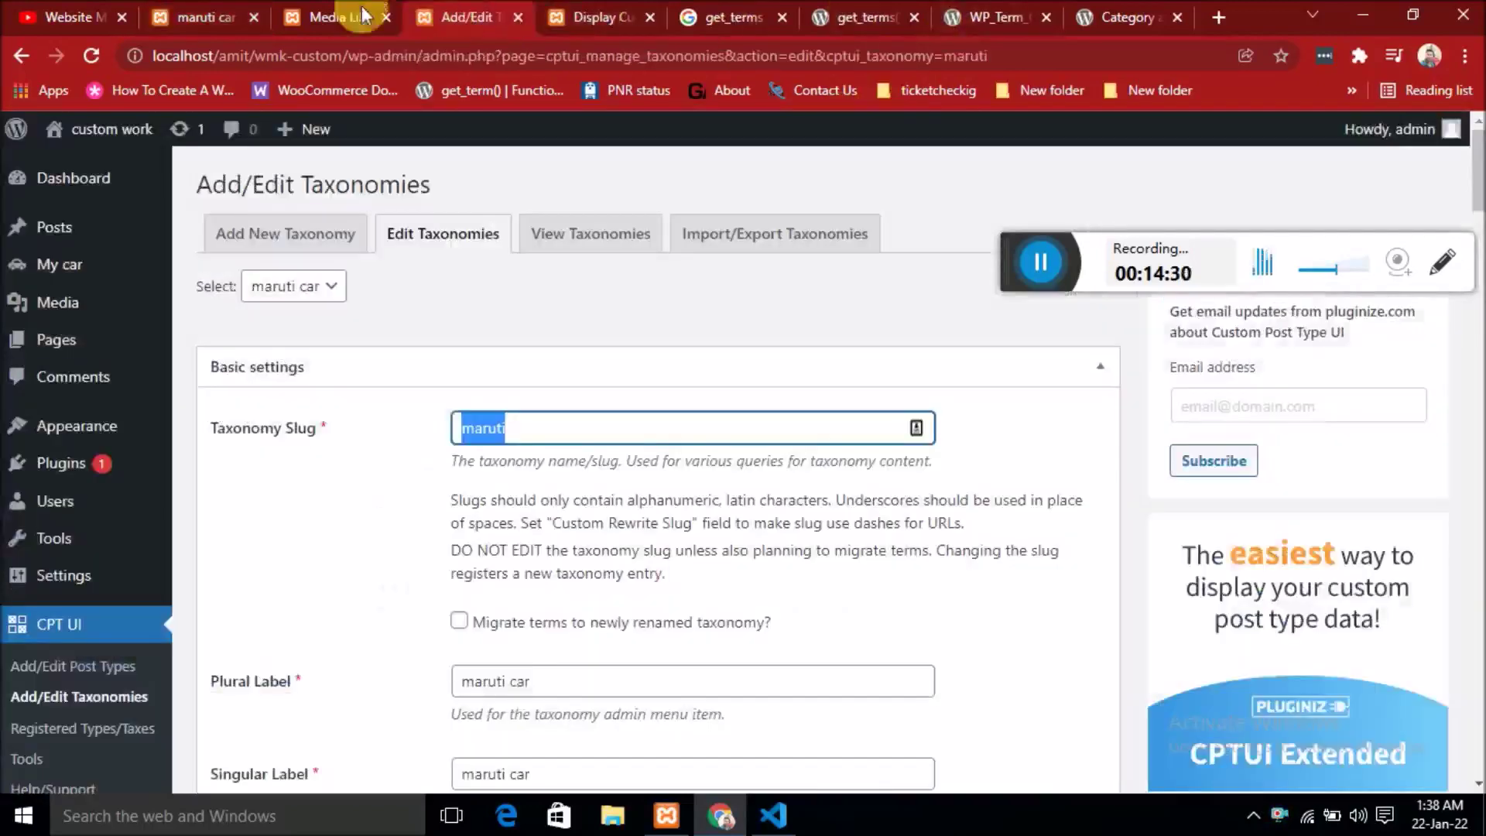
left_click(300, 15)
Return to the get_terms() reference and highlight the 'hide_empty' => false argument in the pre-4.5.0 example.
left_click(839, 11)
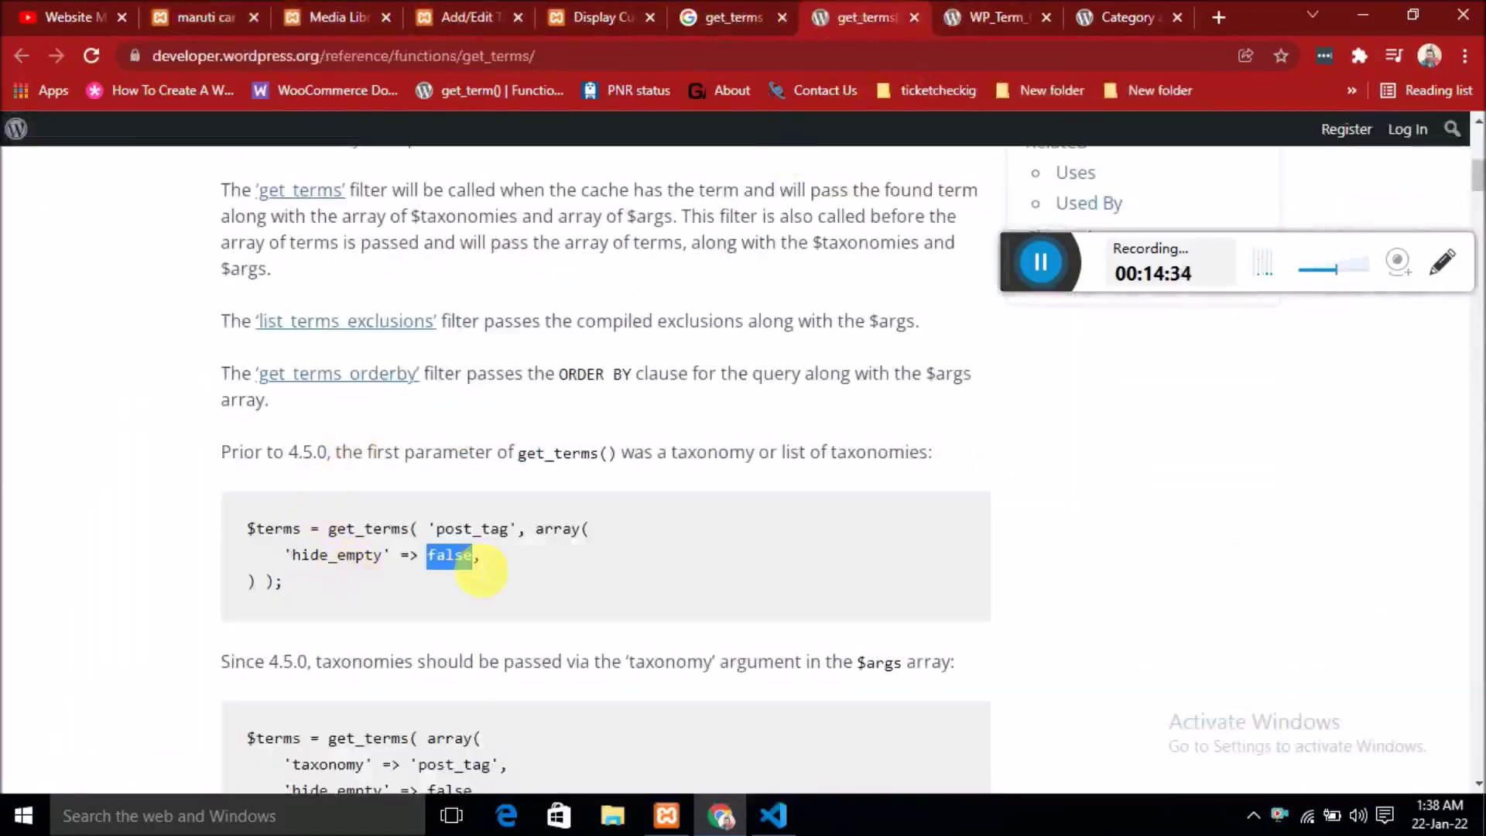
left_click(480, 572)
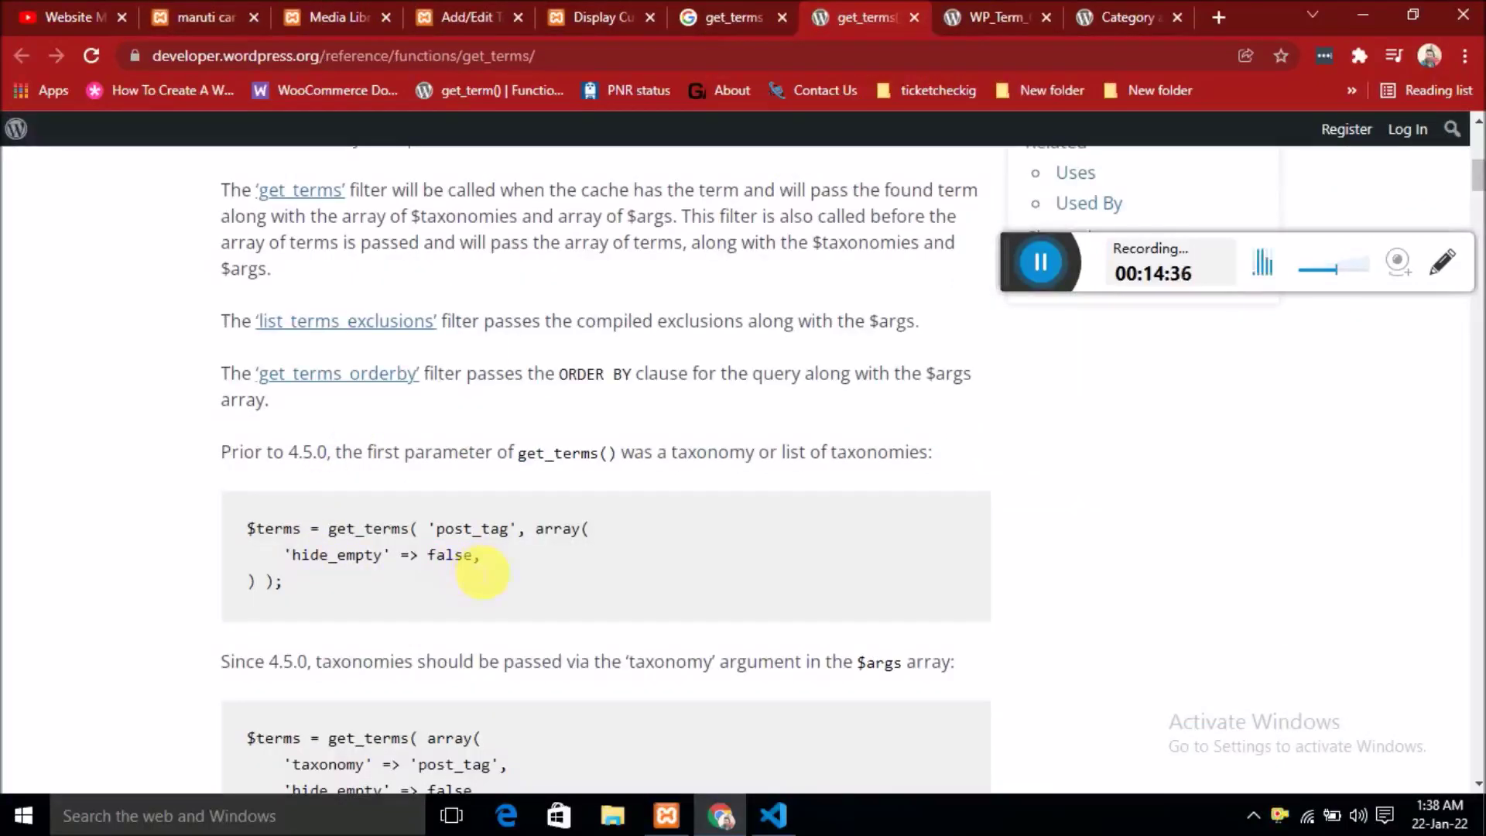
left_click_drag(481, 573, 449, 569)
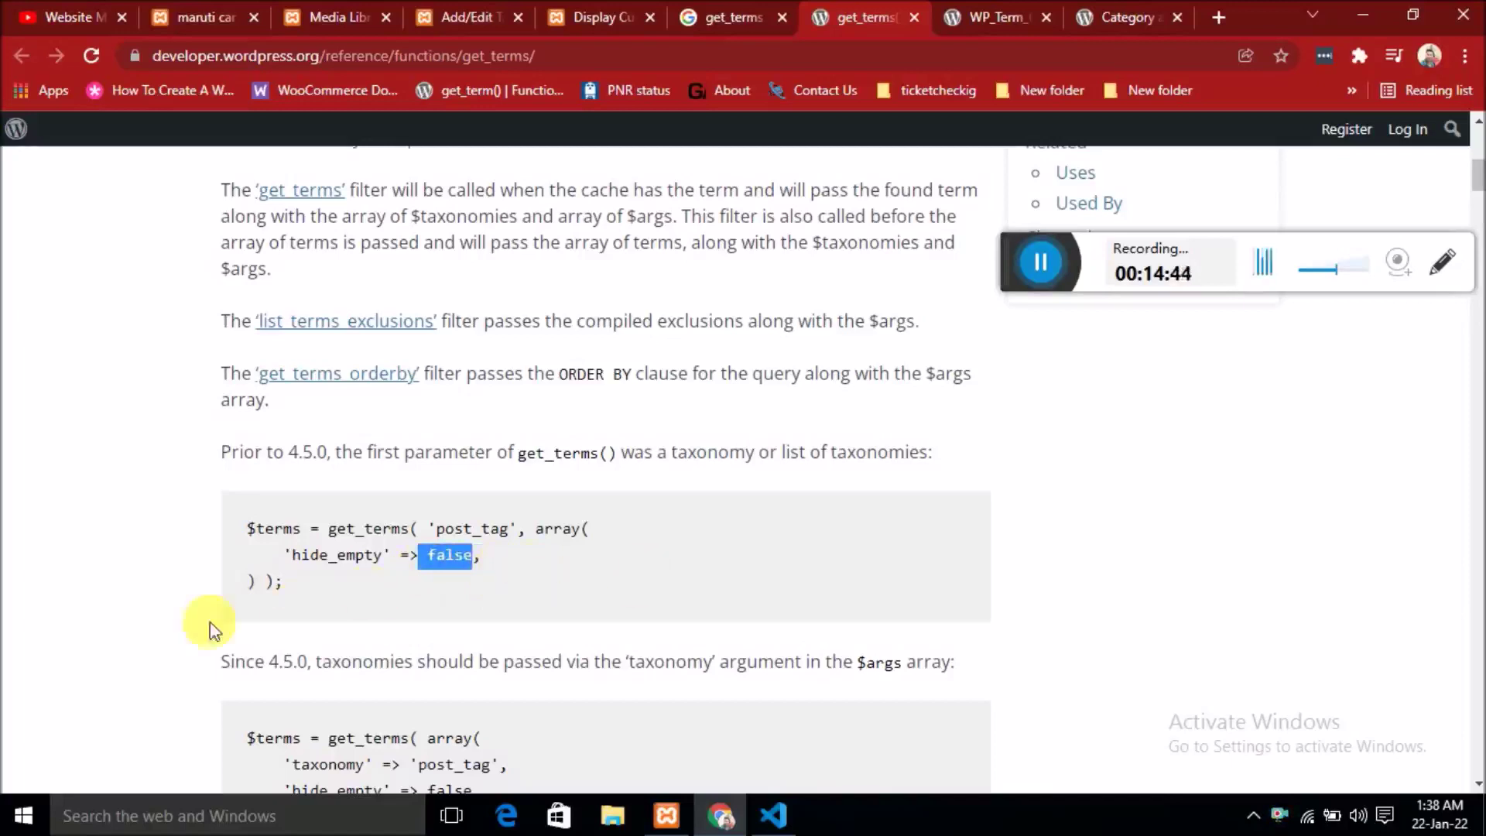
left_click_drag(293, 583, 248, 532)
double_click(342, 561)
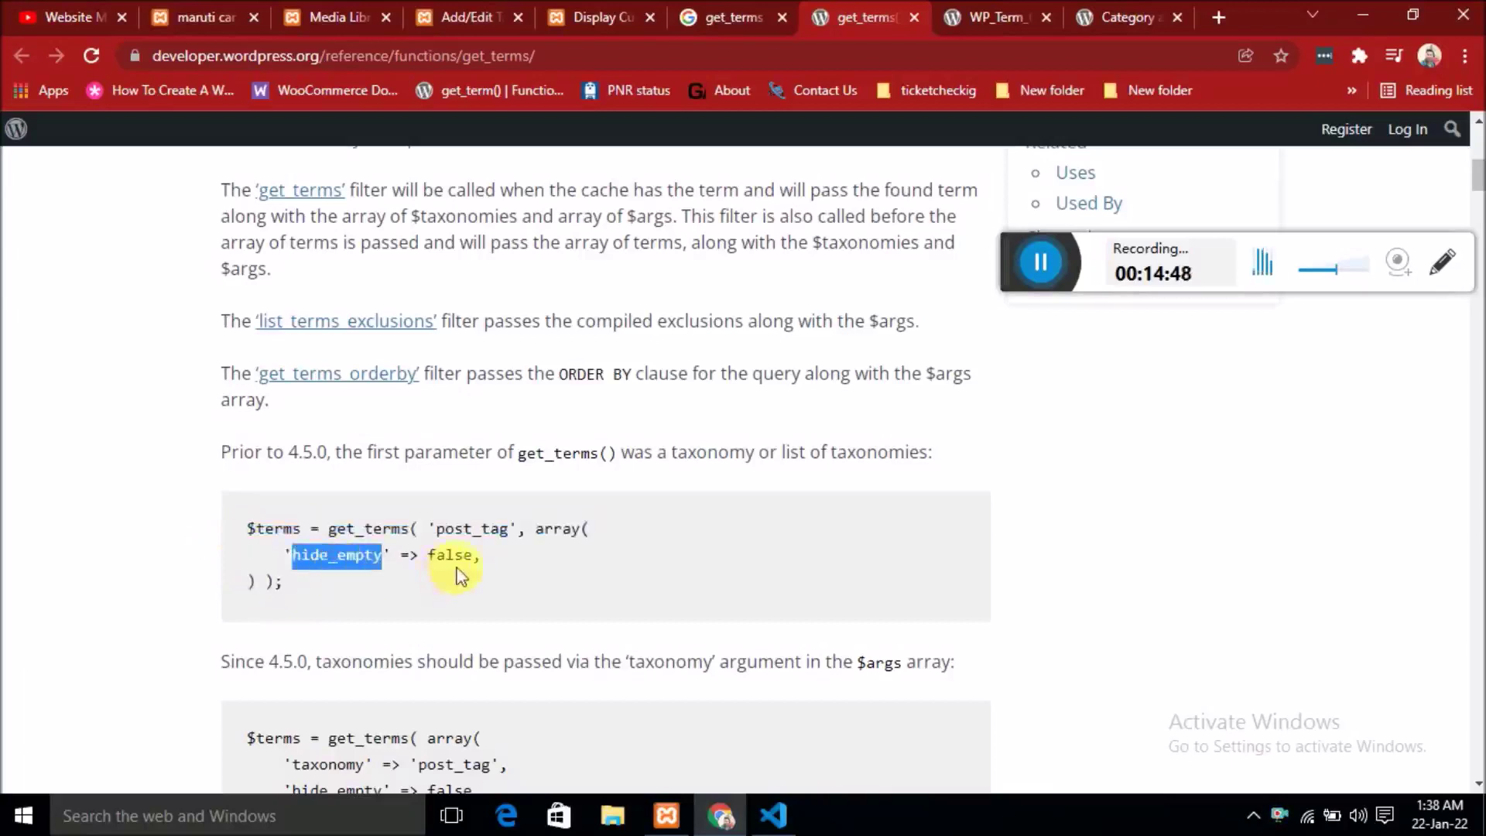
double_click(449, 555)
left_click(437, 559)
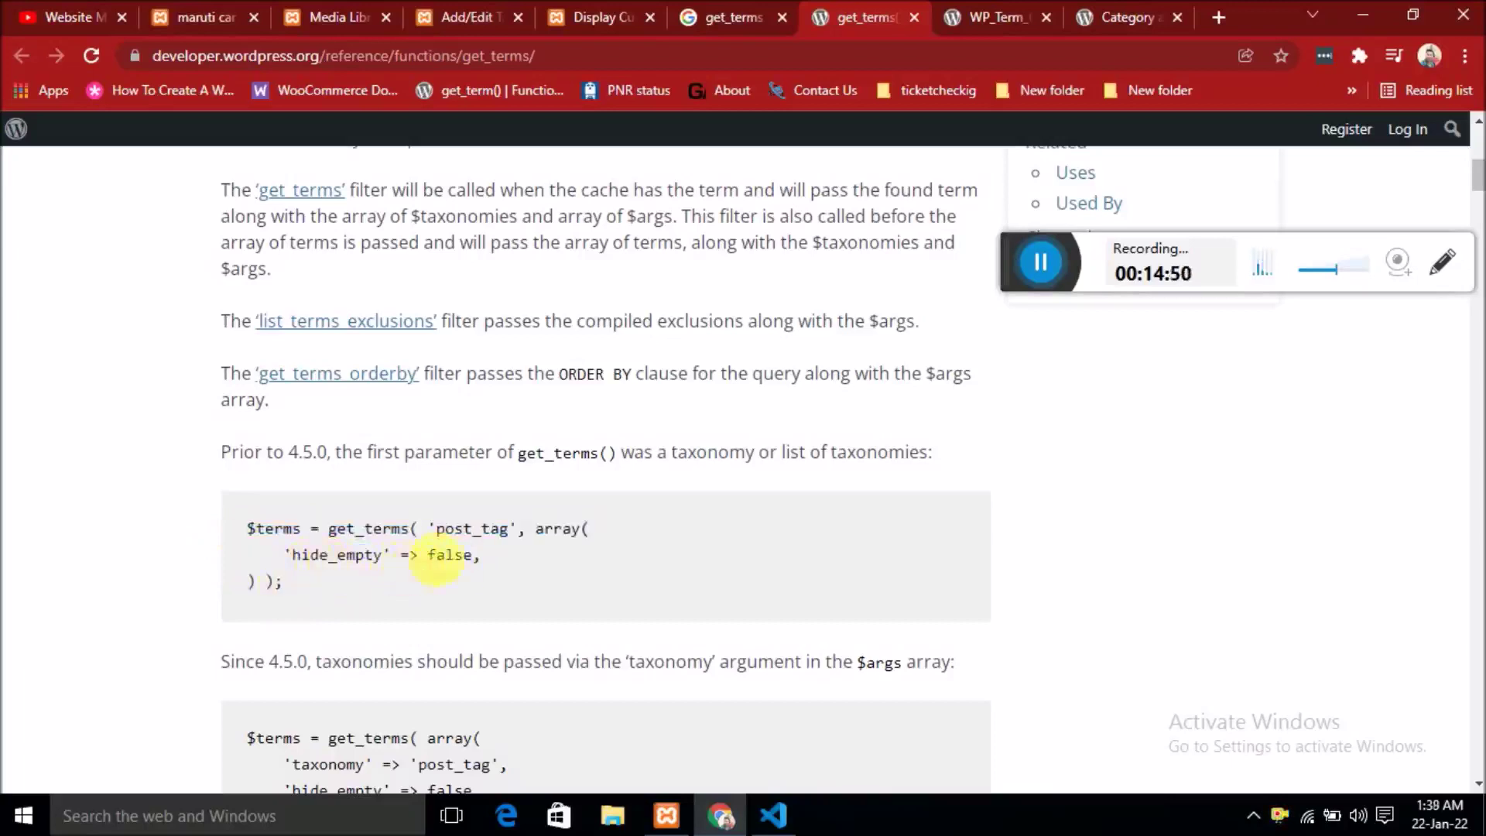
double_click(469, 556)
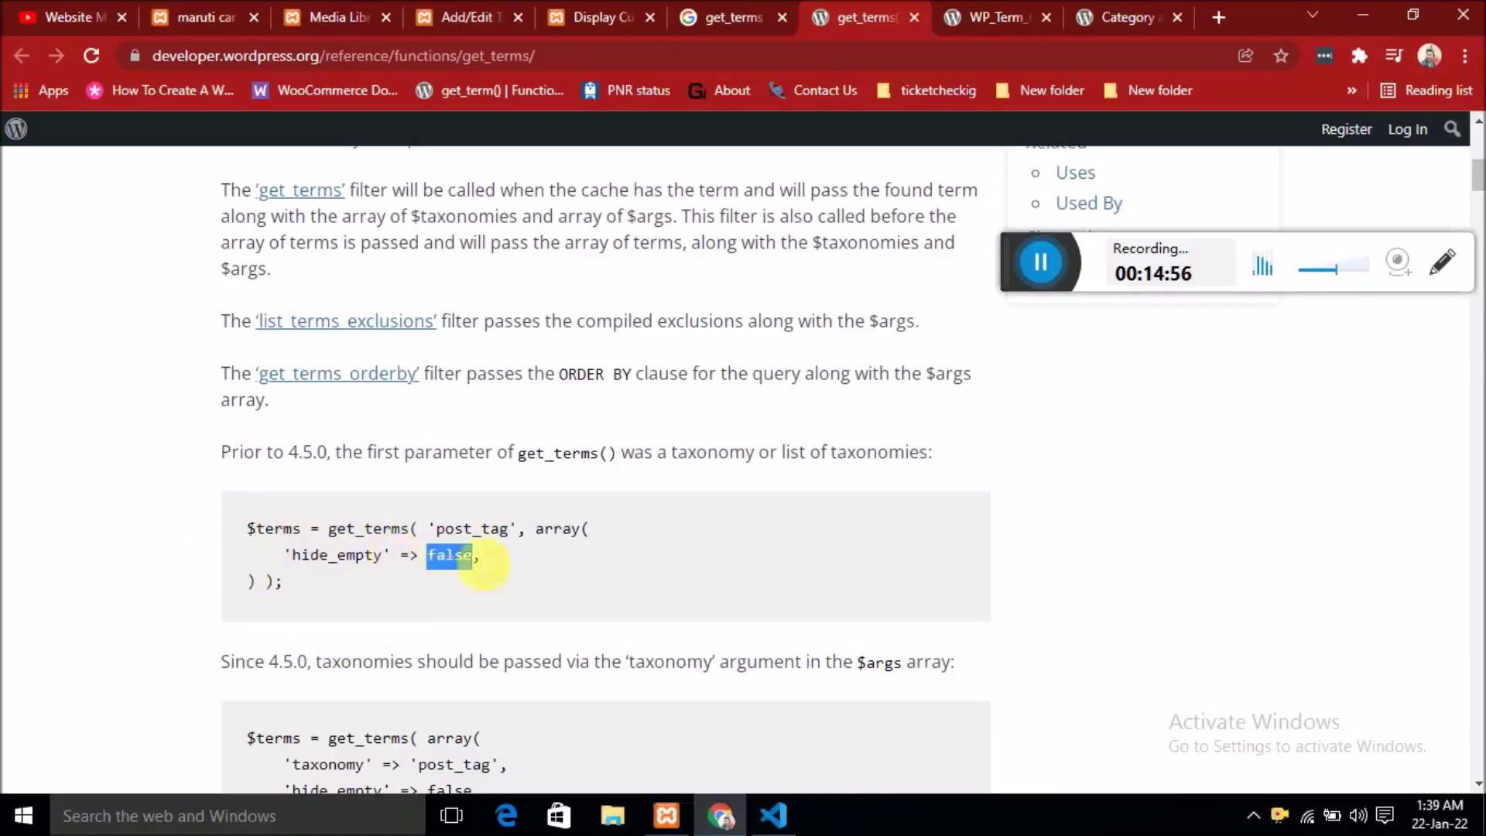
left_click(511, 569)
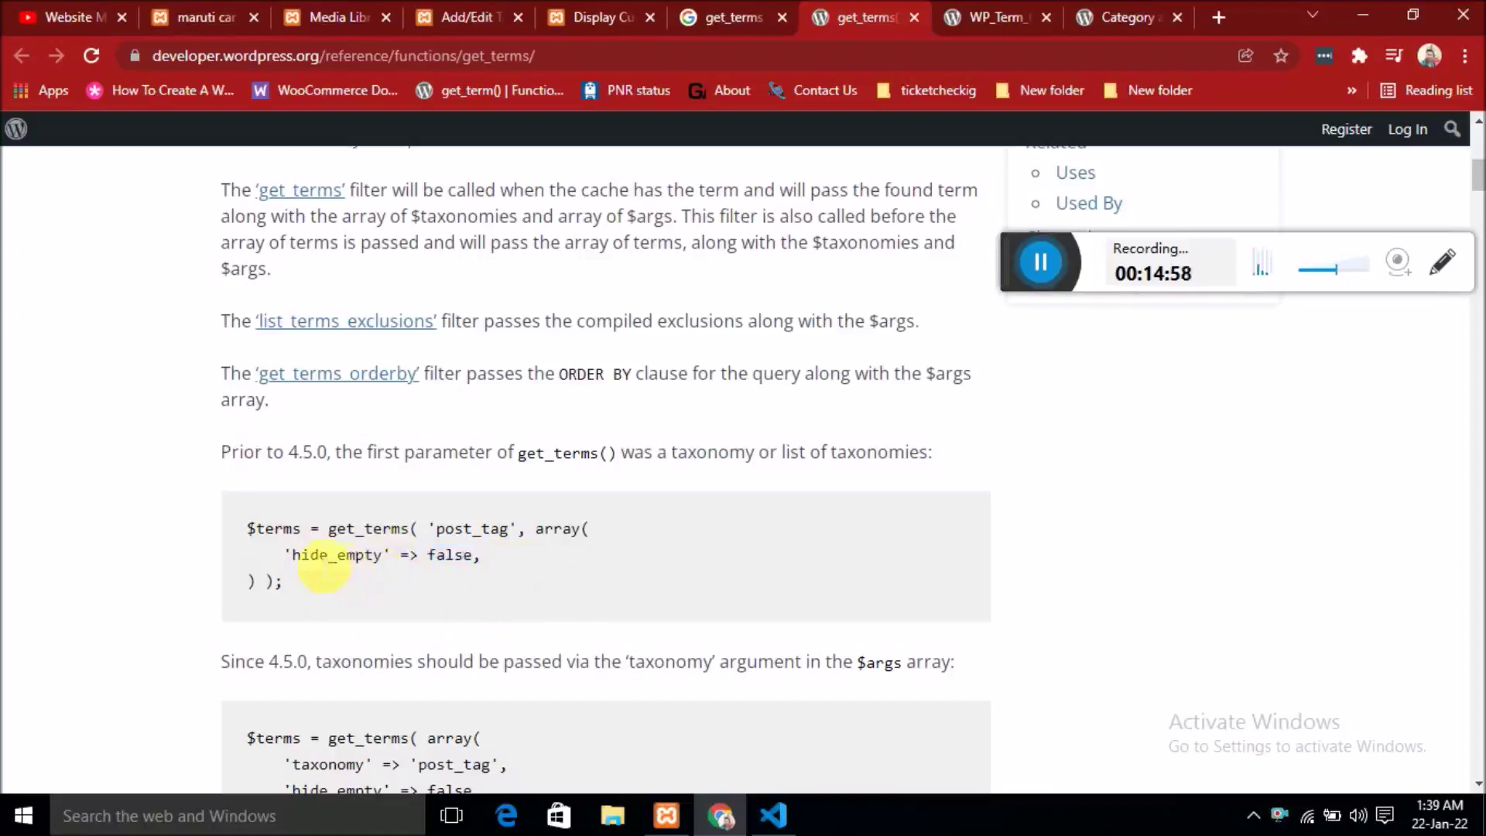
double_click(448, 561)
left_click(504, 559)
Look over the since-4.5.0 example and the Parameters section, and return to the start of the get_terms() Description.
scroll(621, 524, "down", 5)
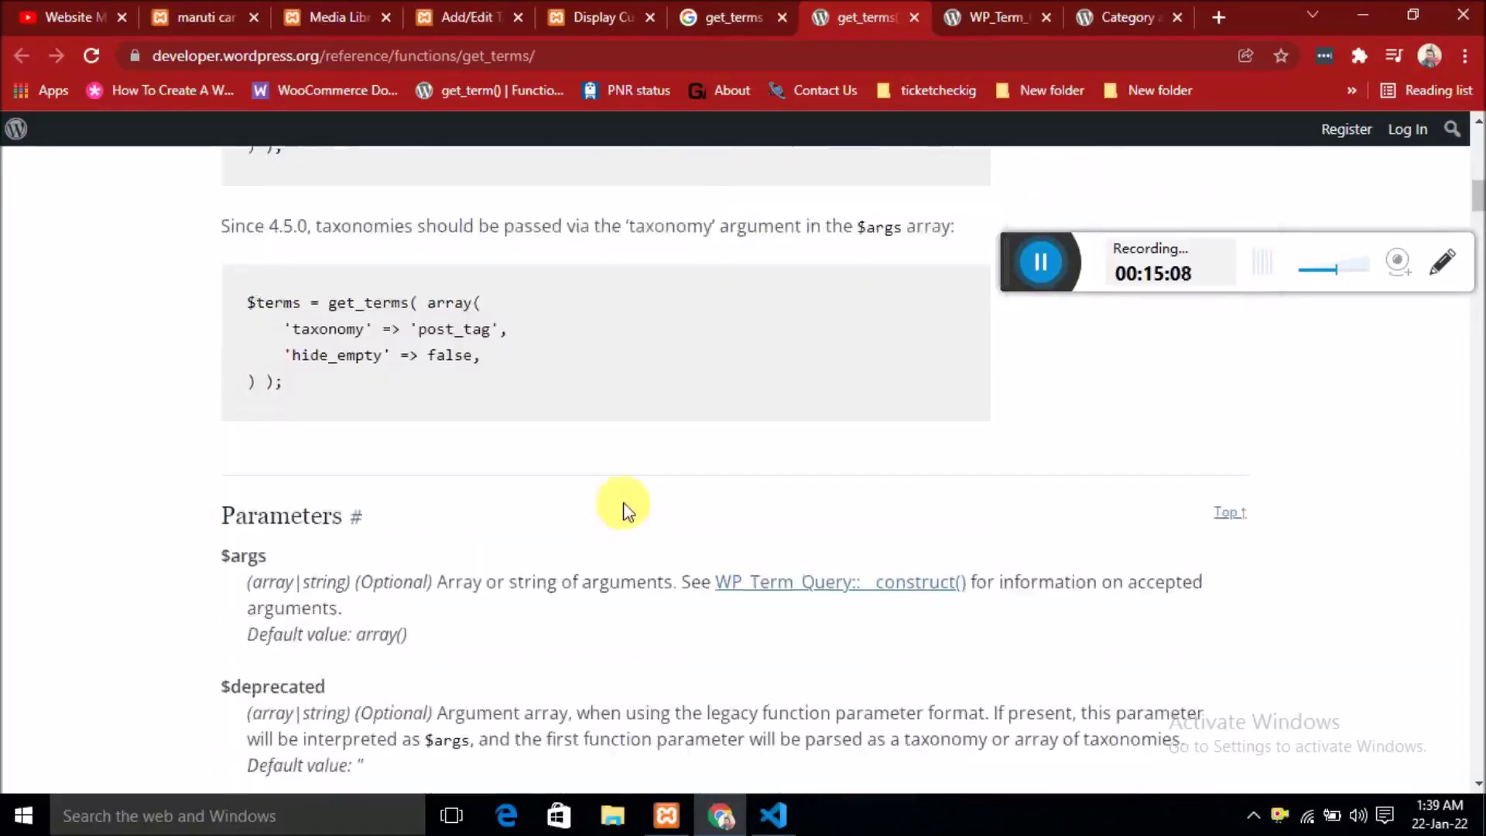
scroll(604, 503, "up", 3)
scroll(592, 519, "up", 10)
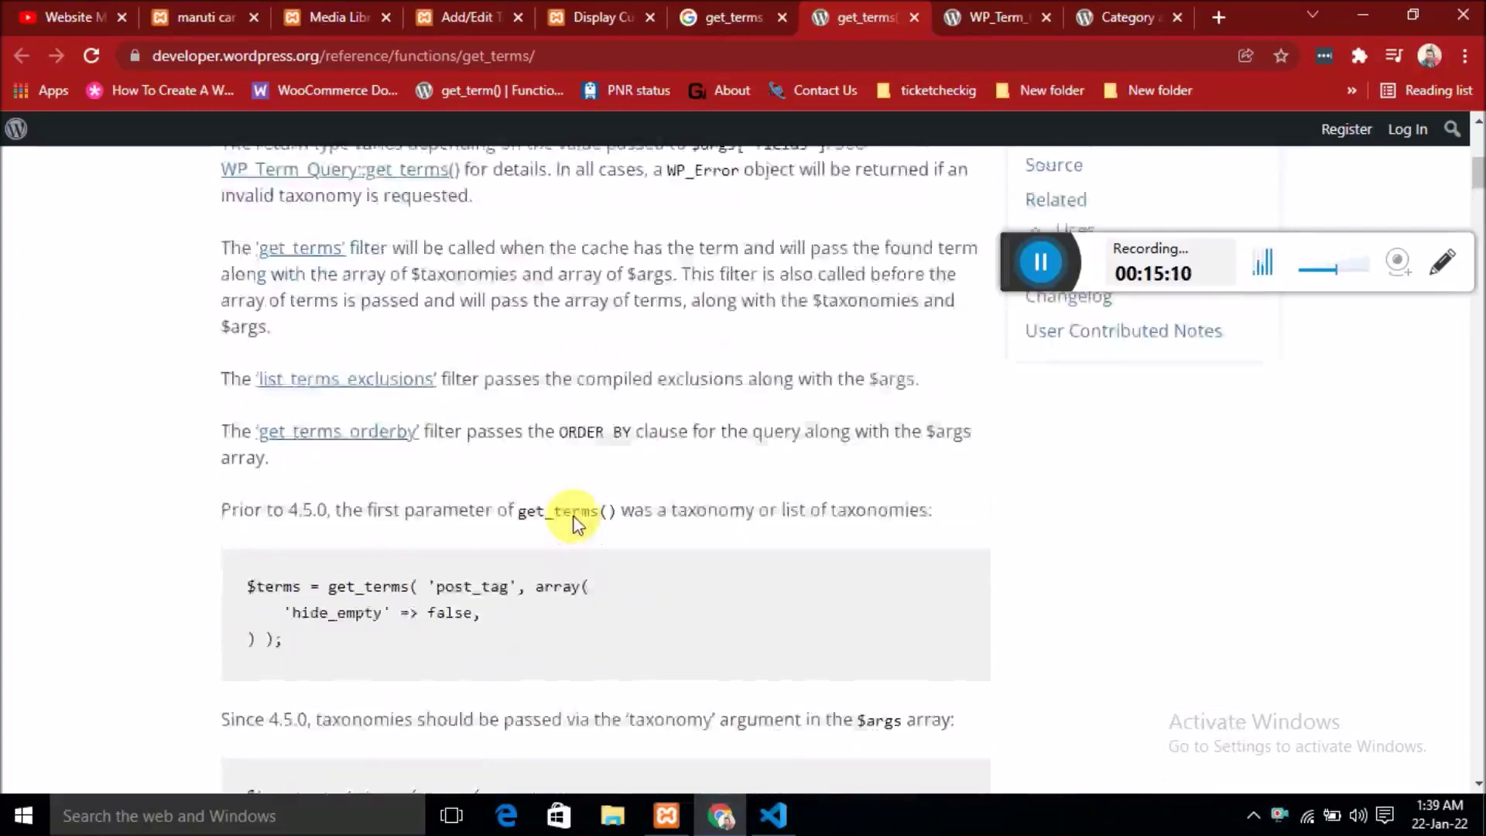
scroll(531, 515, "down", 3)
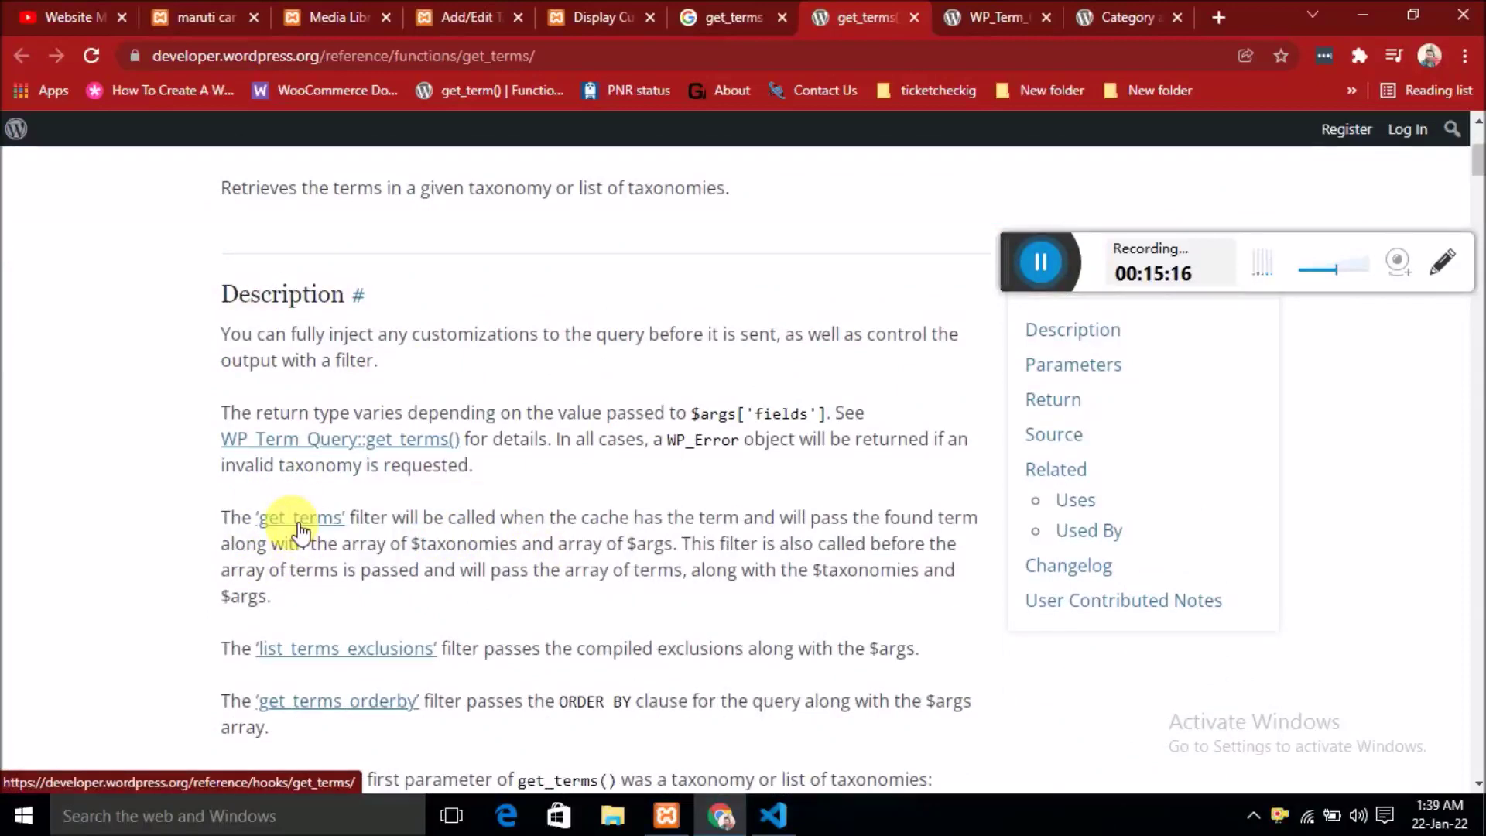
Review the WP_Term_Query::get_terms() reference page, highlighting its one-line summary and the $args['fields'] value in the Description.
left_click(977, 18)
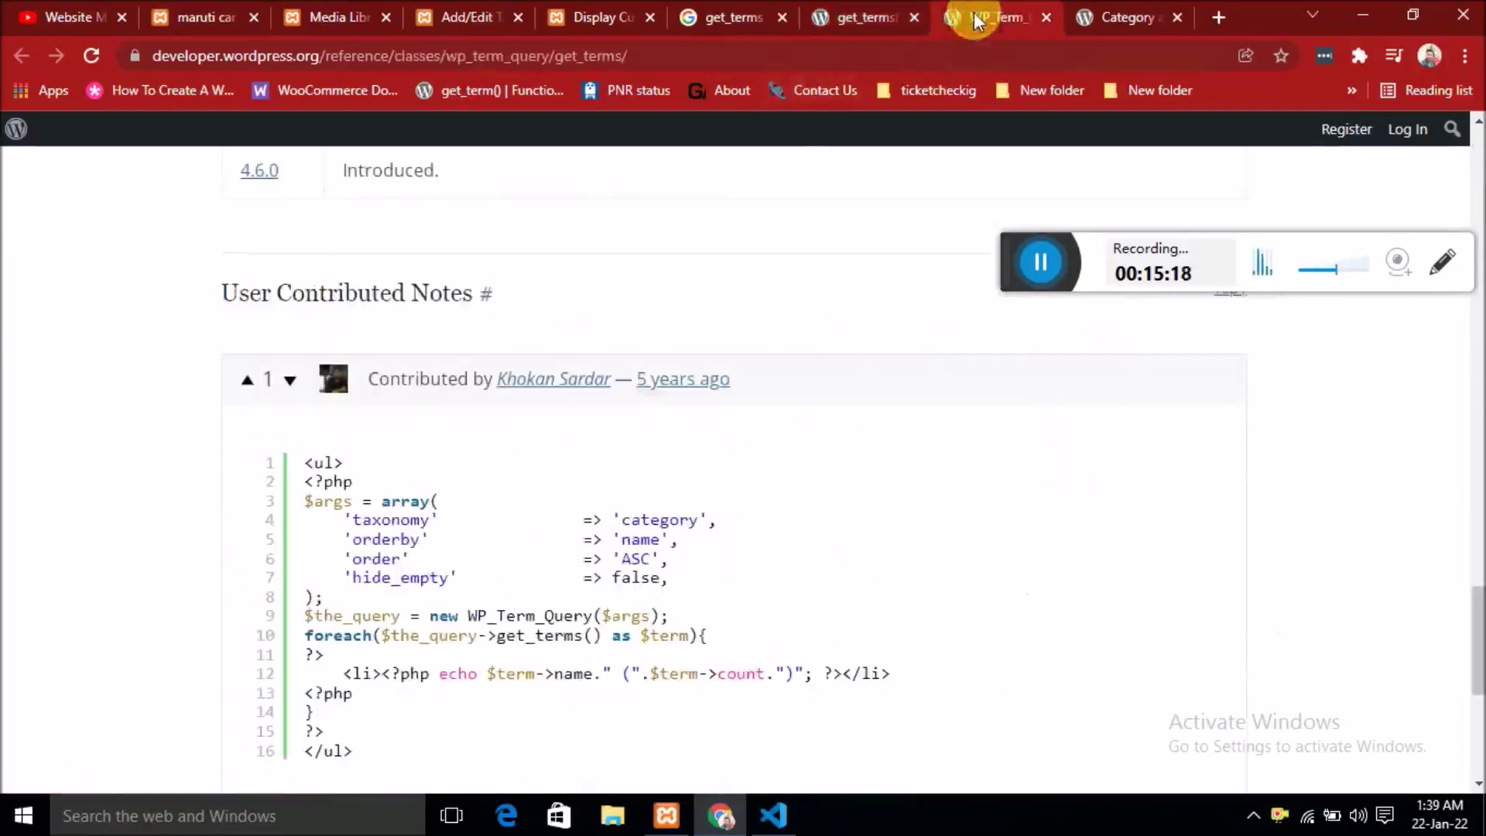
scroll(480, 438, "up", 15)
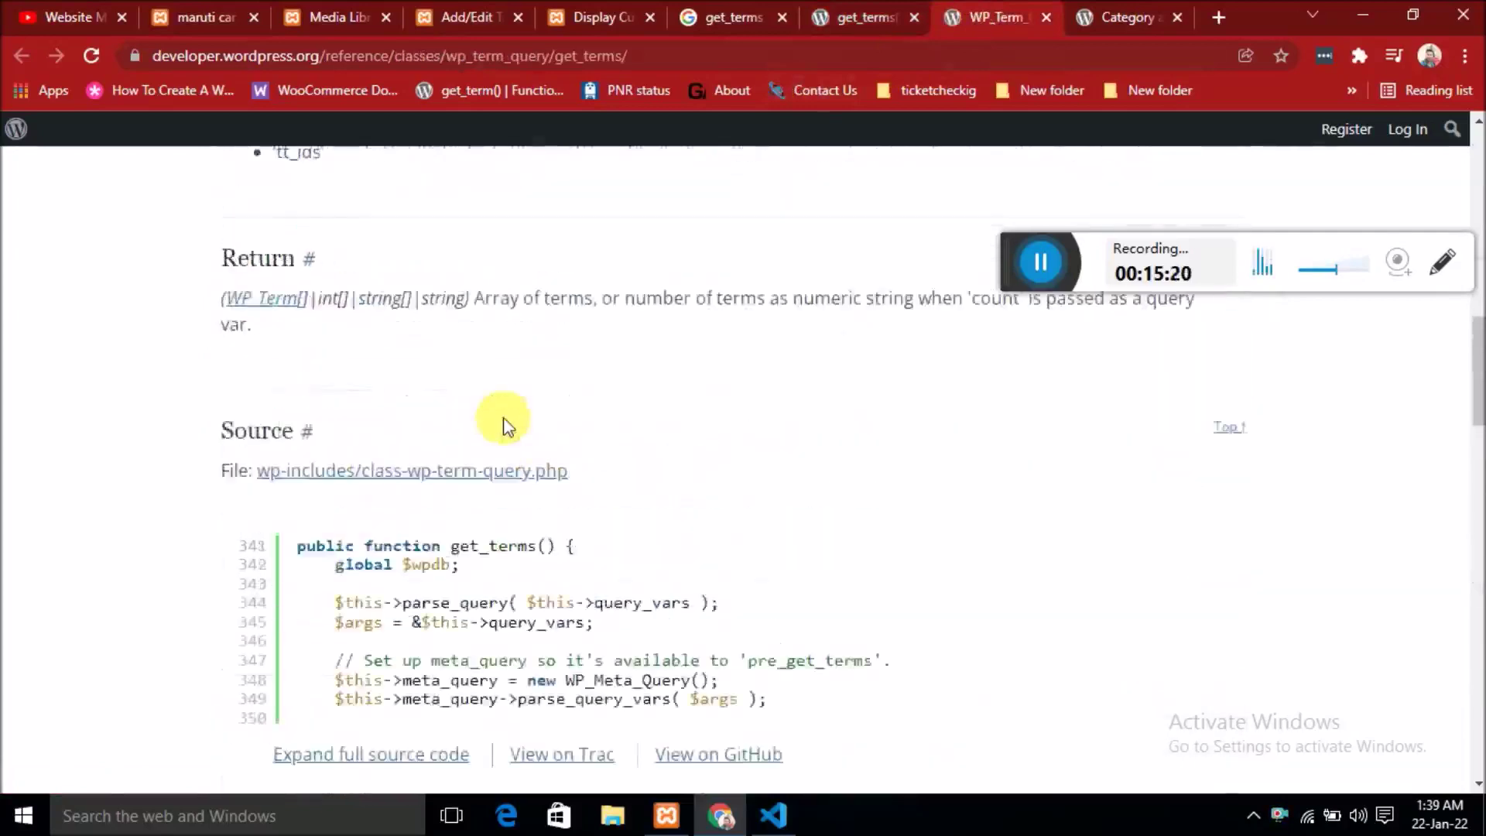
scroll(475, 383, "up", 8)
scroll(459, 418, "down", 3)
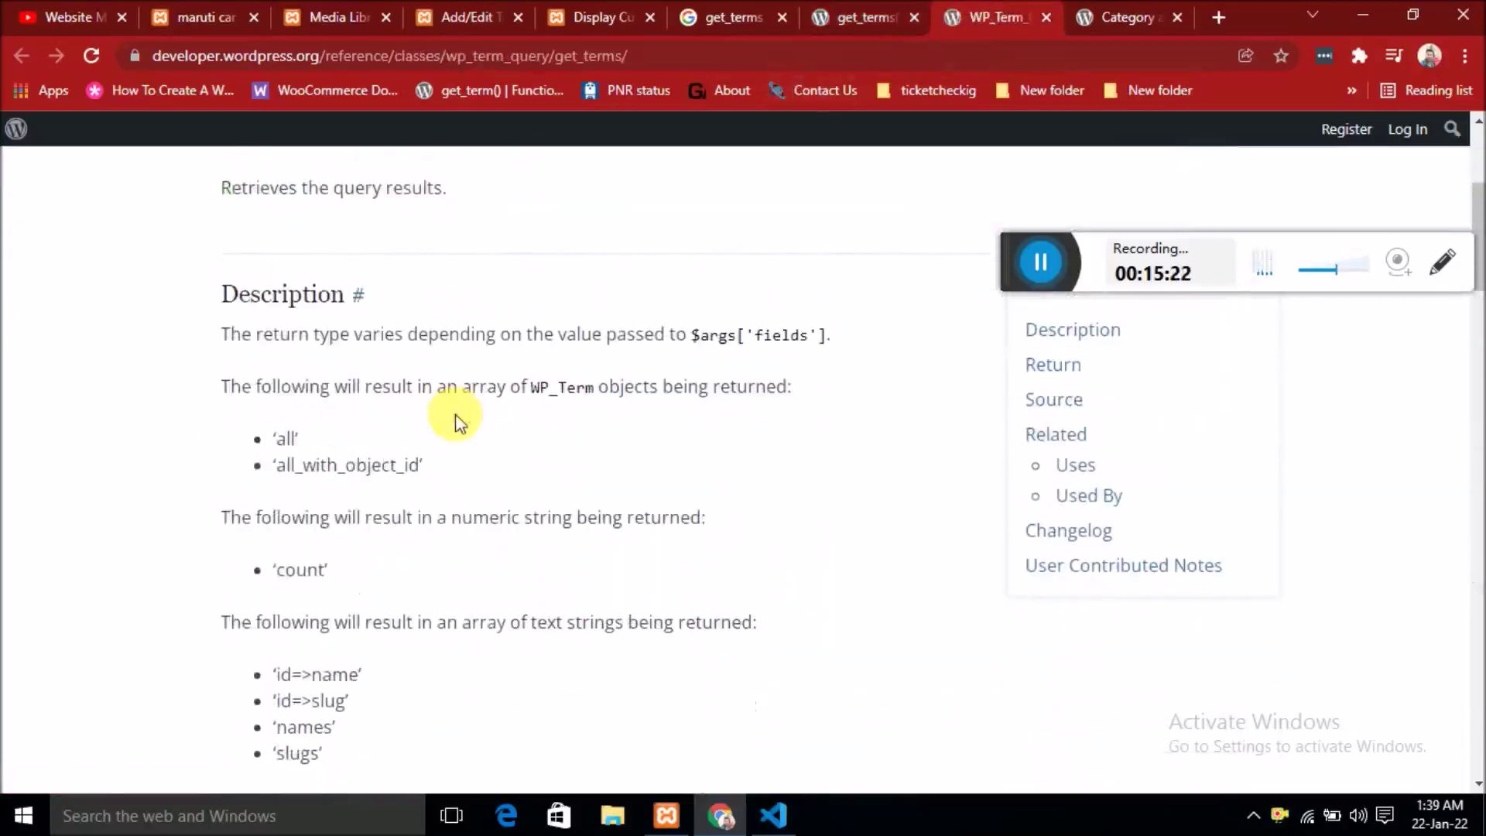
scroll(390, 462, "up", 3)
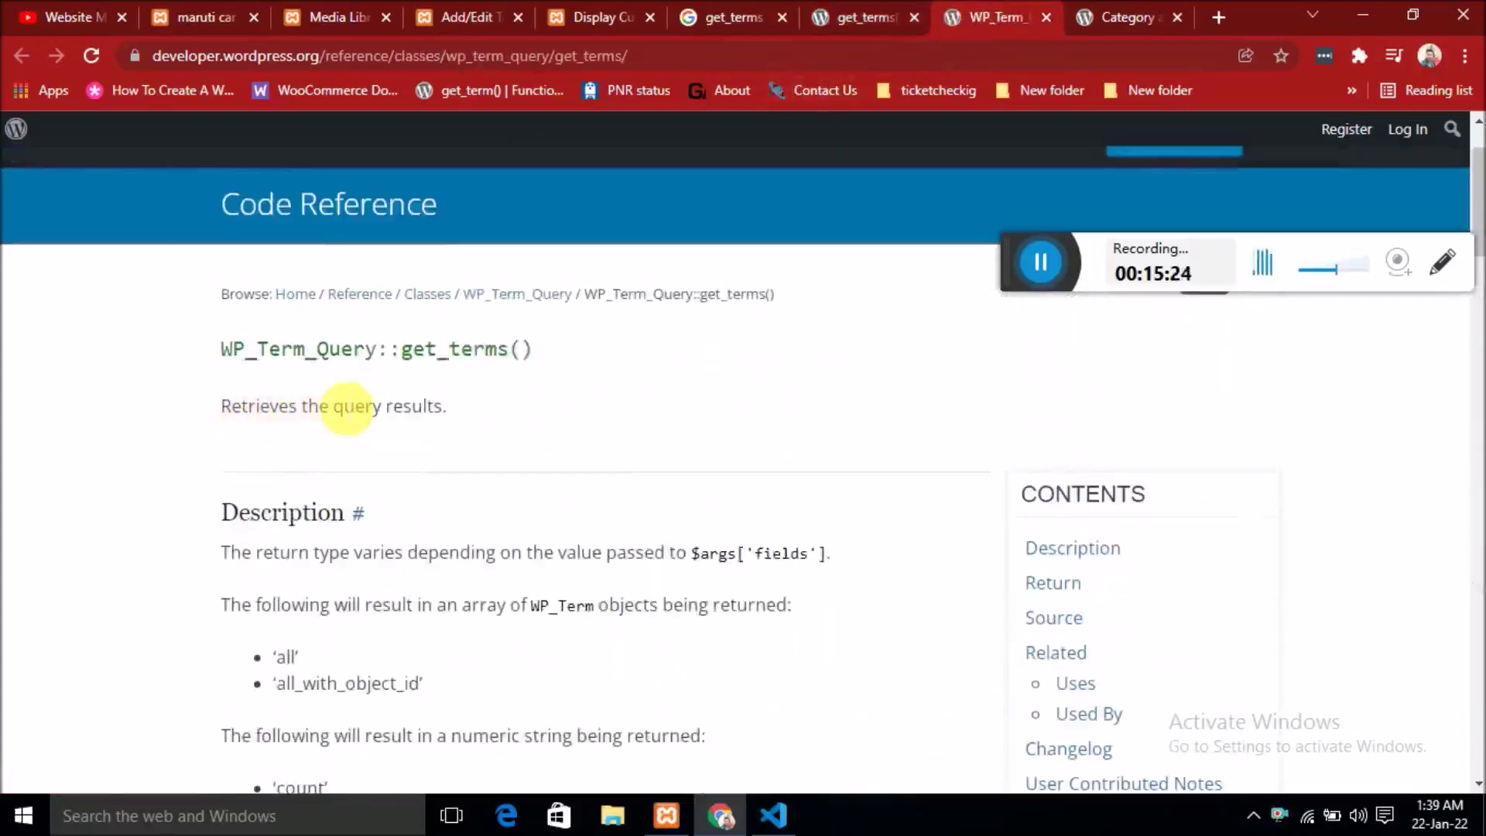
left_click_drag(449, 407, 219, 425)
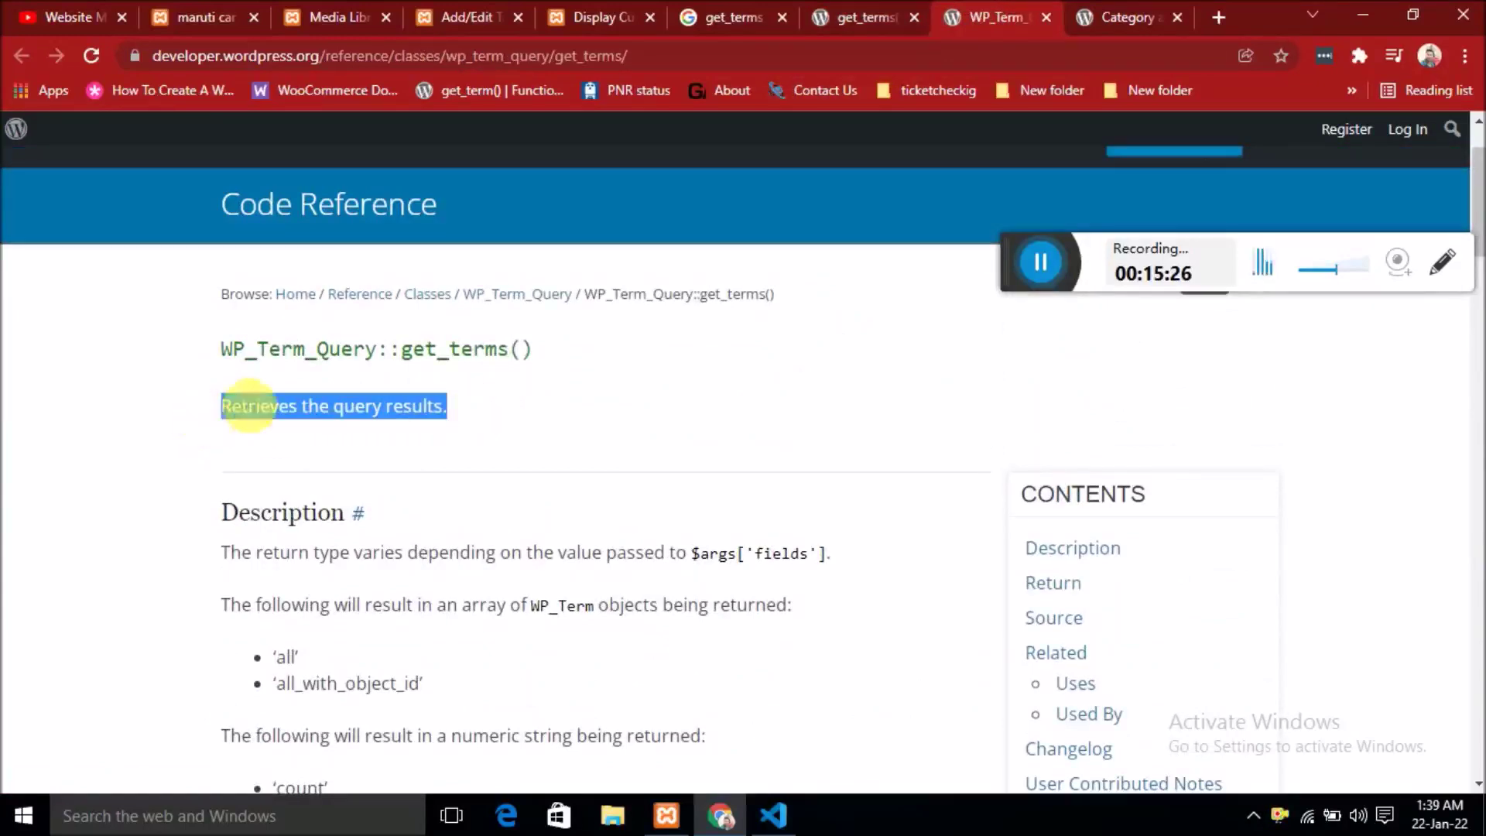
scroll(425, 448, "down", 3)
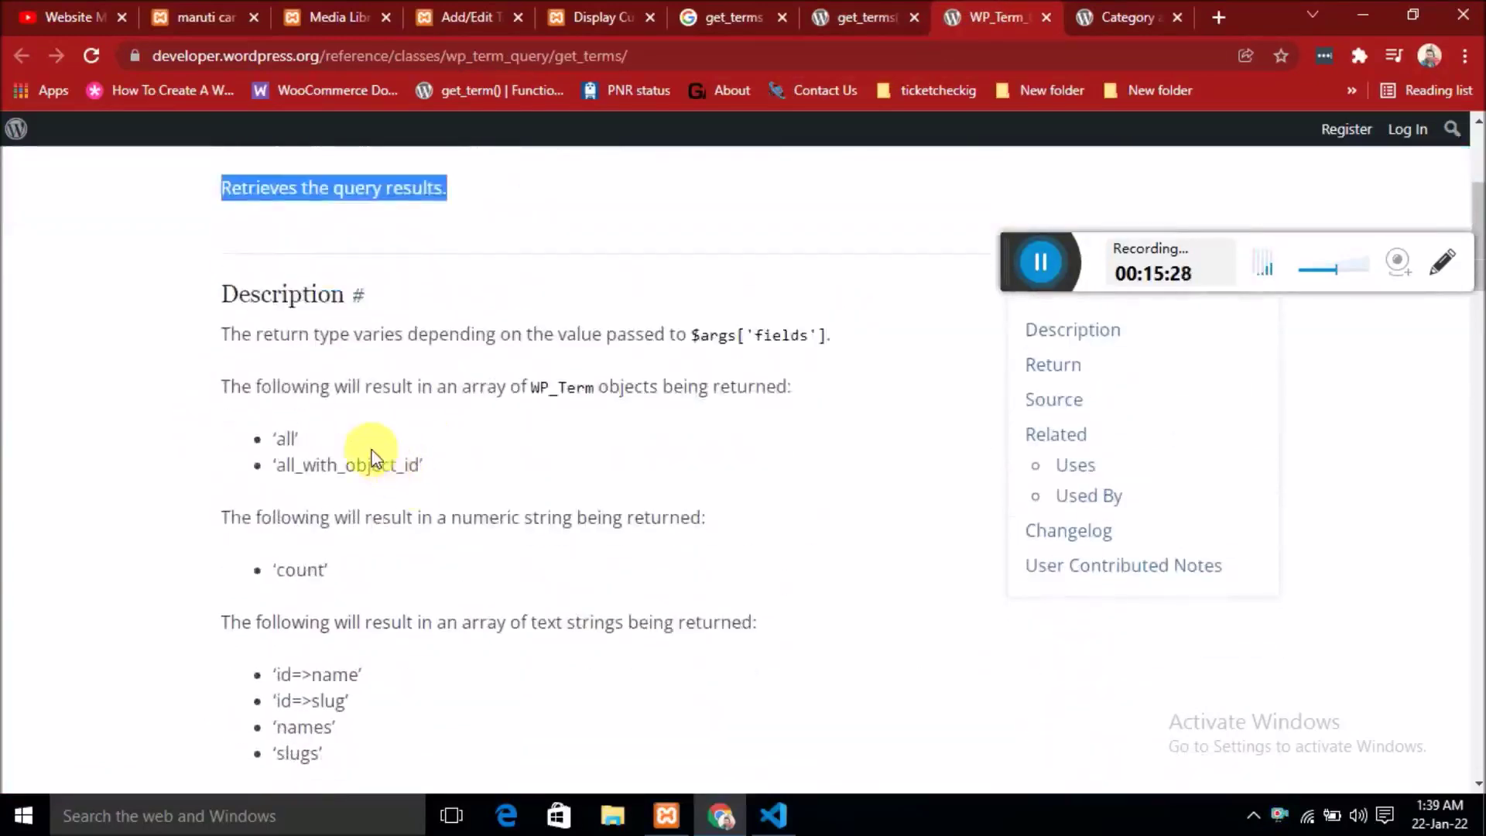
scroll(448, 335, "up", 1)
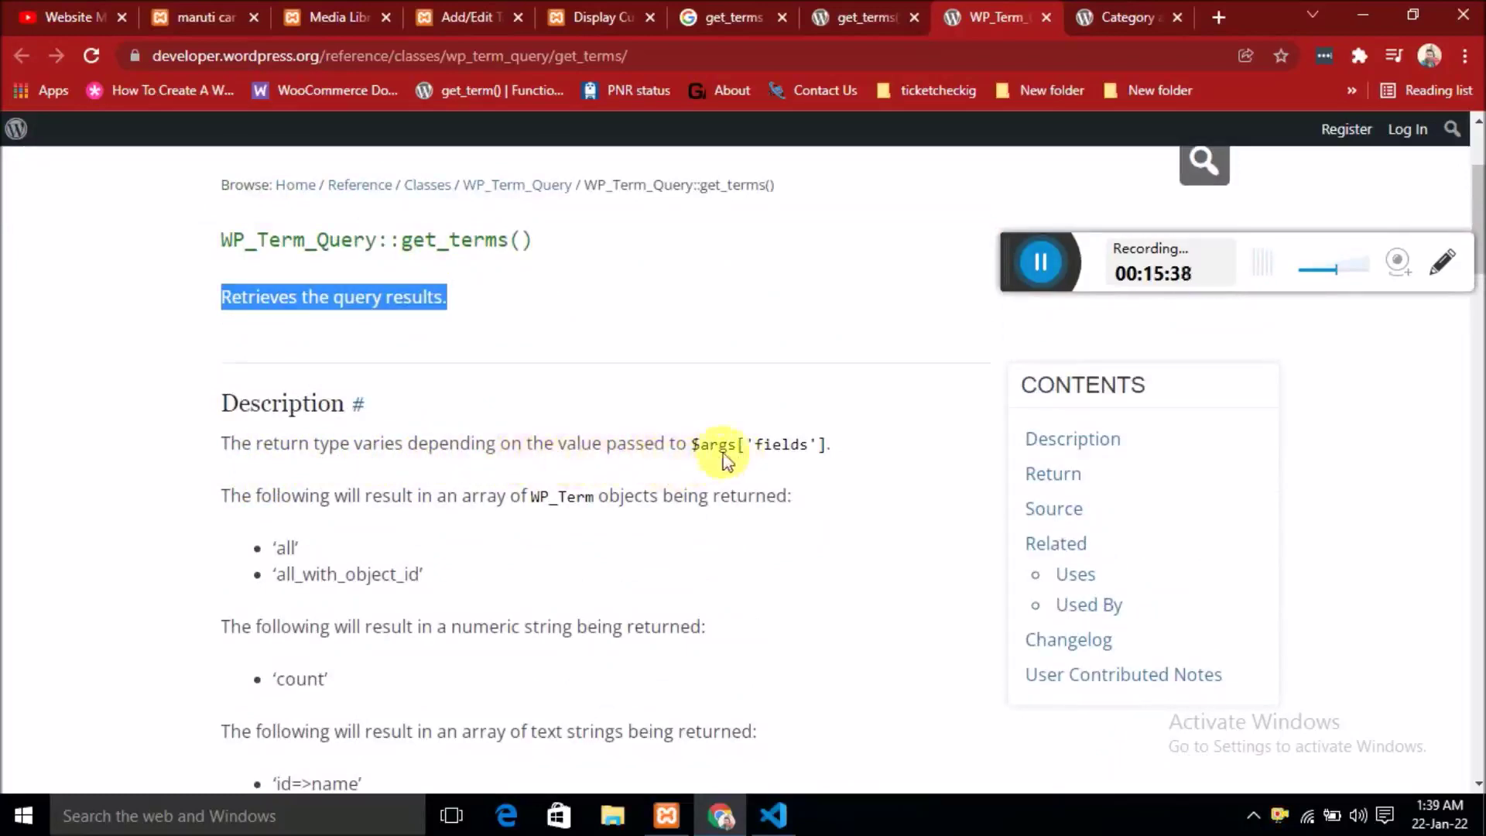
left_click_drag(690, 444, 820, 447)
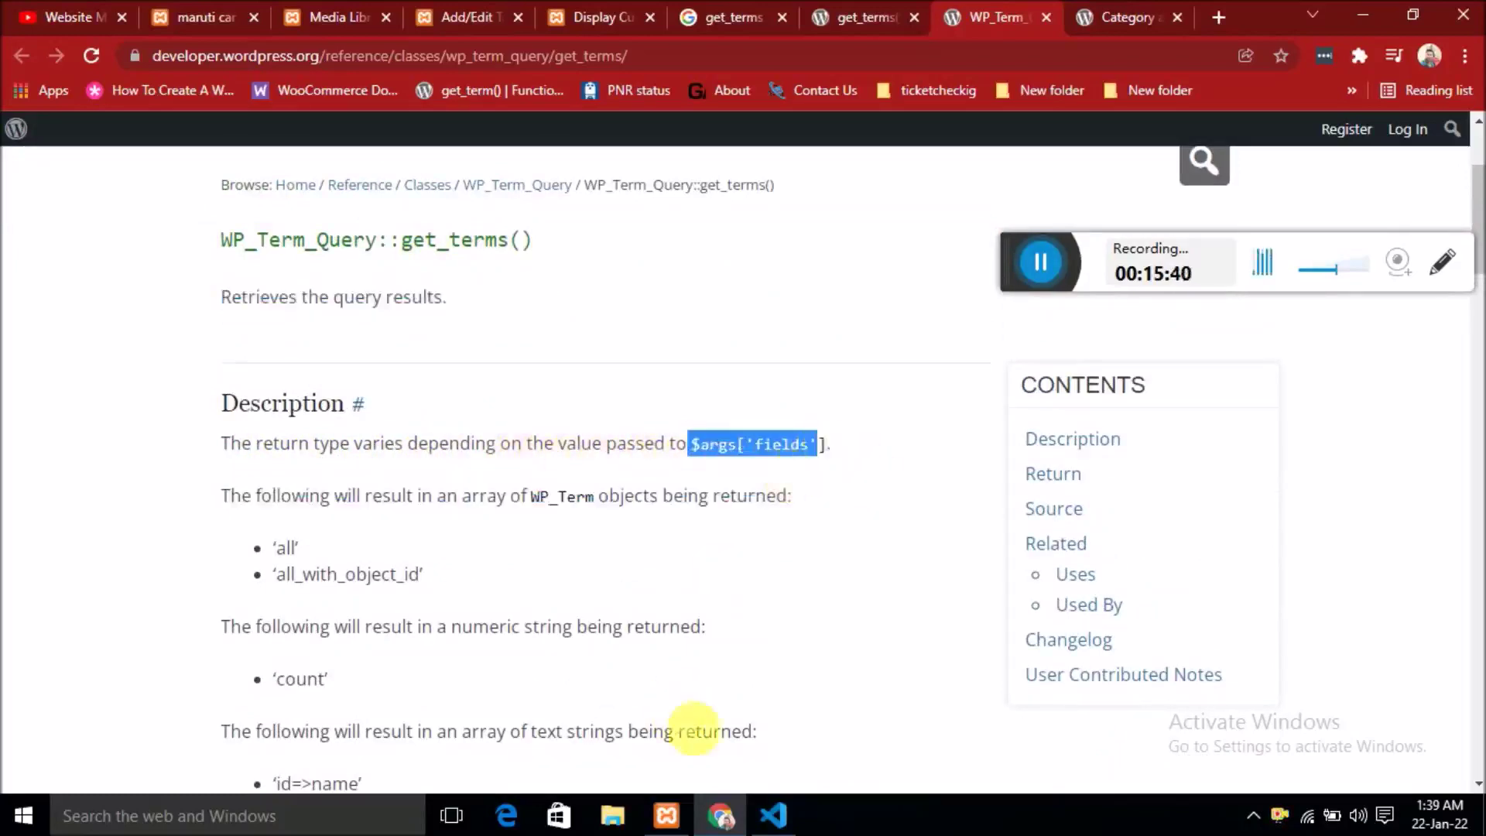
Switch to Visual Studio Code and examine logic-cpt-calling.php, highlighting the $make_array variable and the wp_Query call that uses it.
left_click(774, 813)
scroll(794, 399, "up", 18)
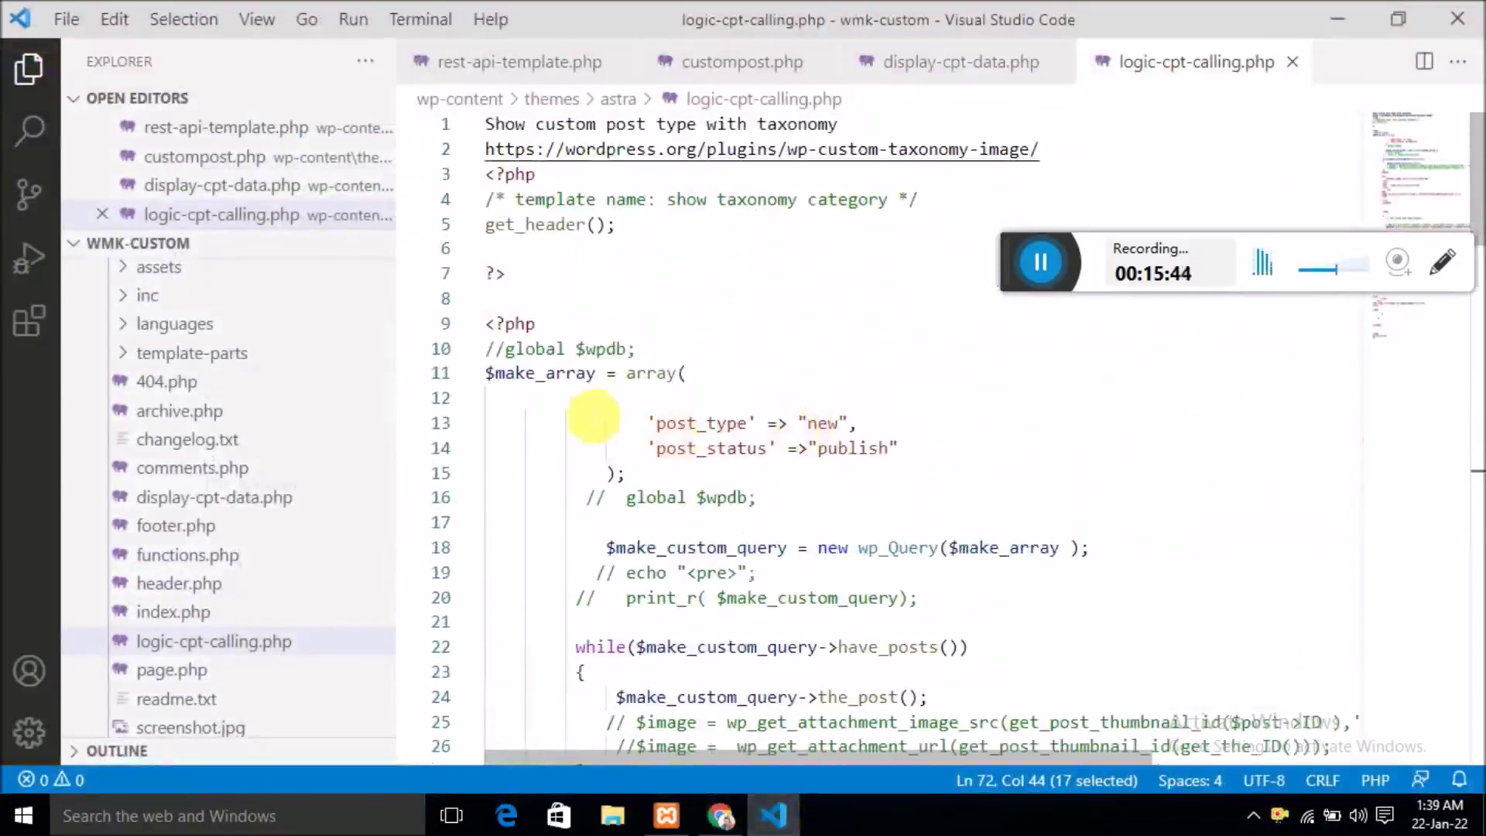
double_click(553, 375)
left_click_drag(595, 379, 474, 374)
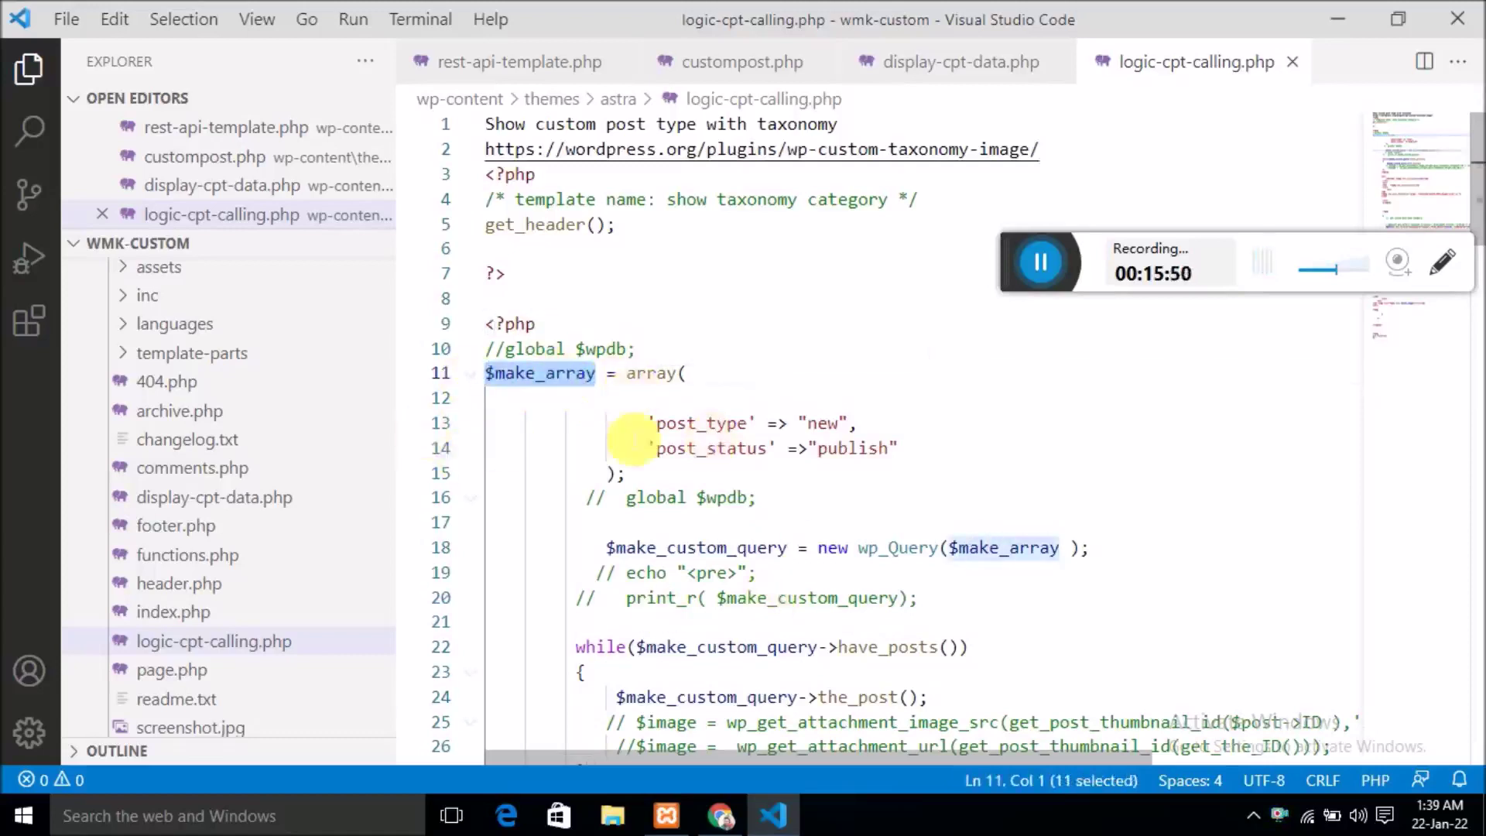
double_click(541, 375)
scroll(817, 519, "down", 2)
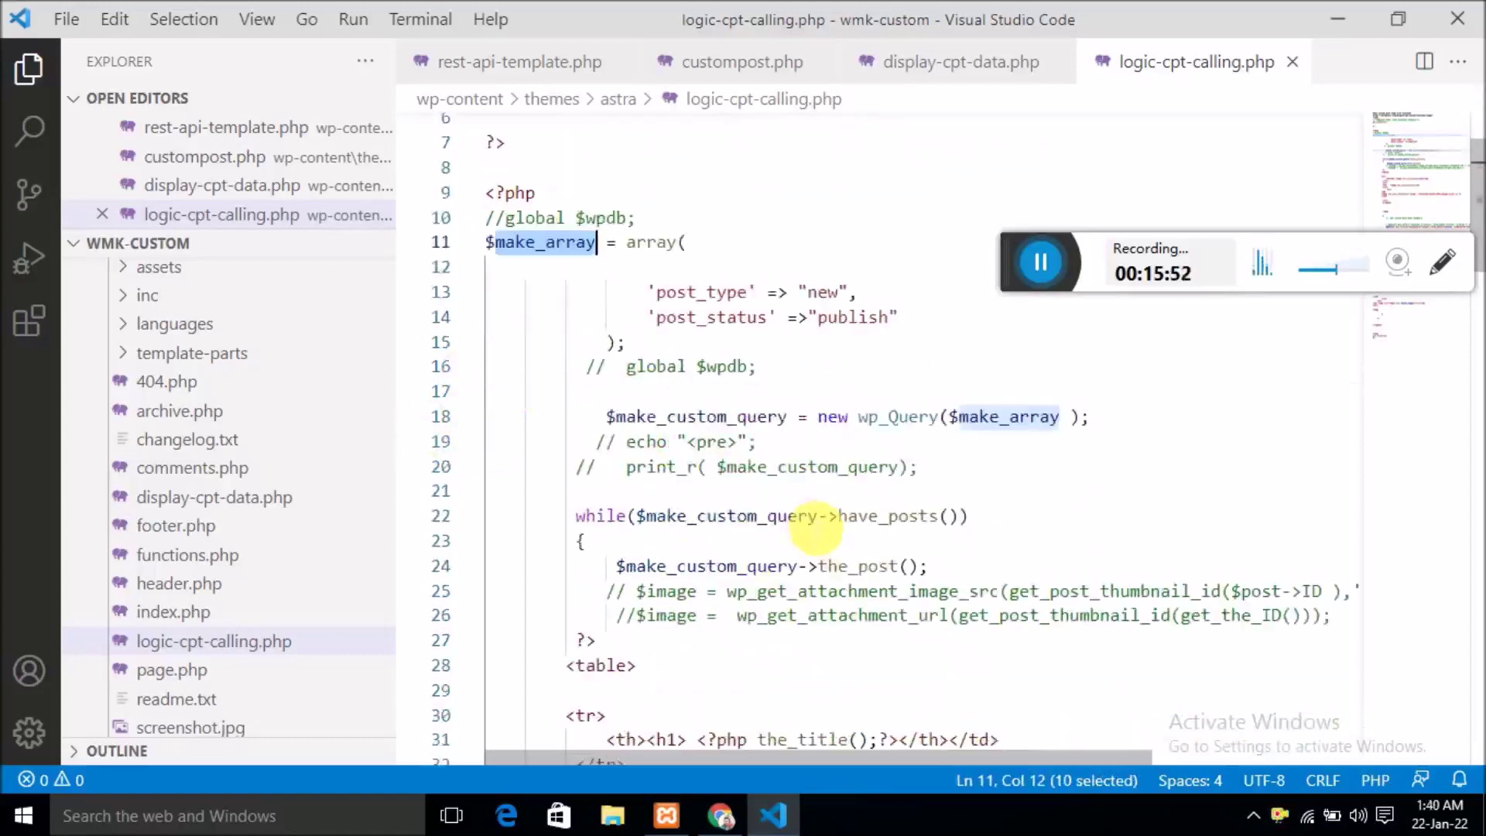
double_click(980, 422)
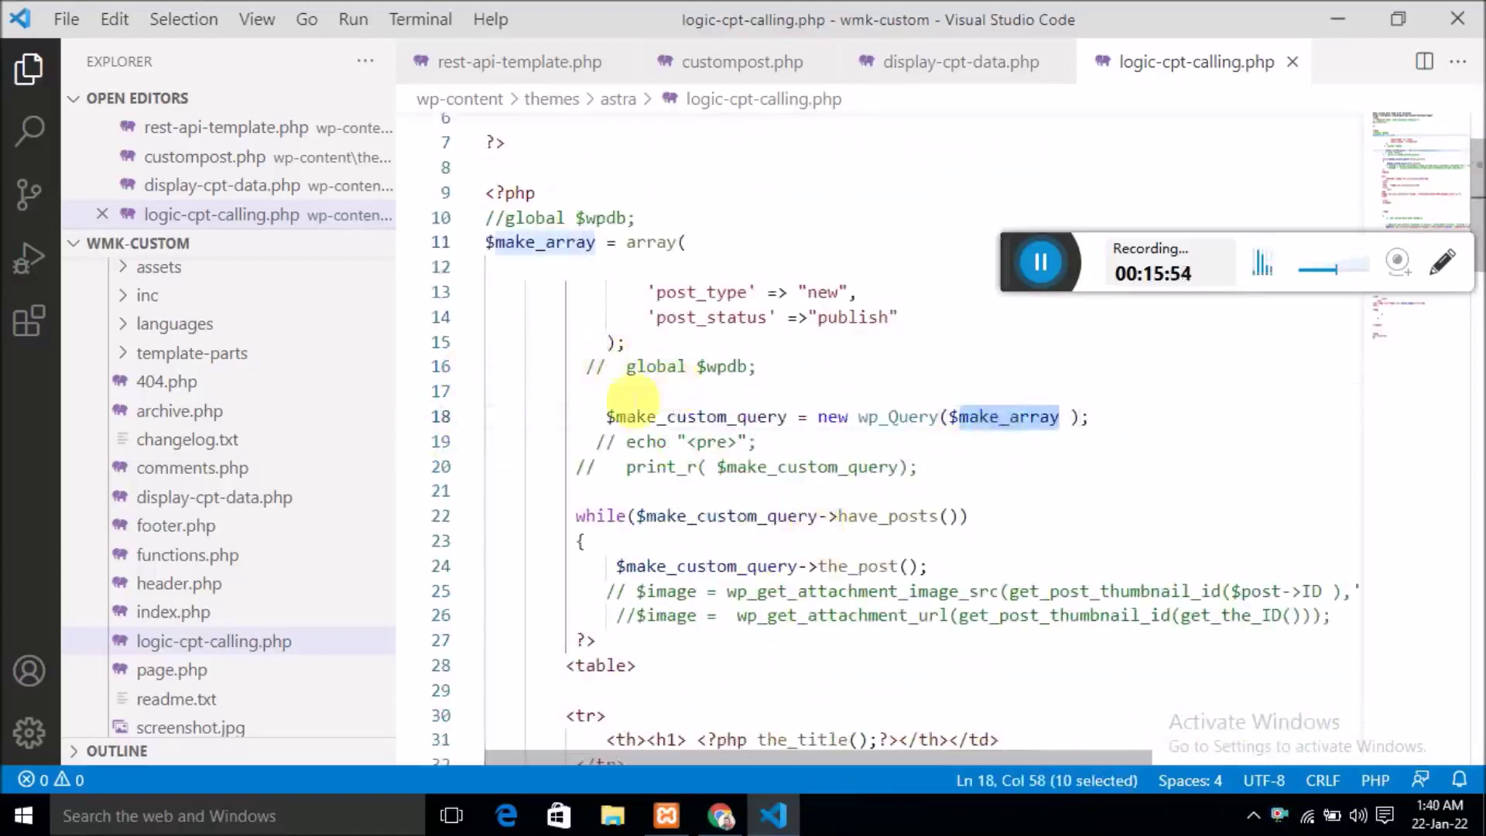
double_click(896, 422)
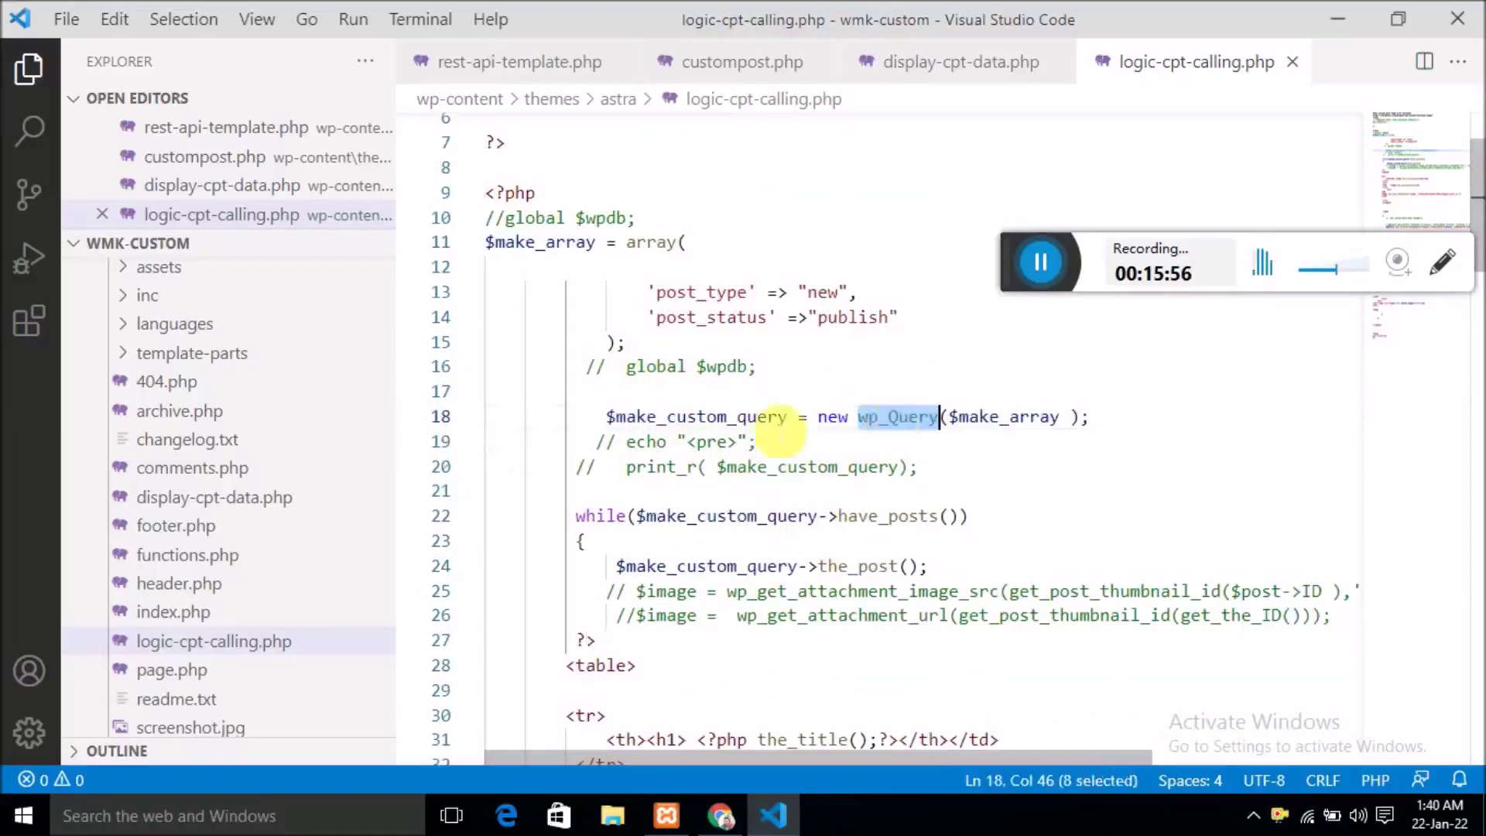